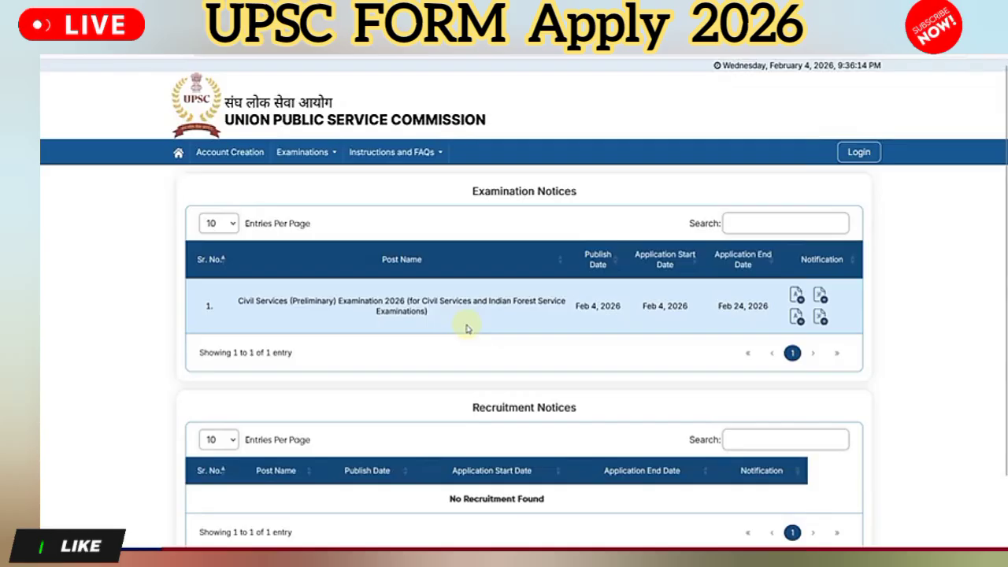
# Leave the Examination Notices list and go back to the portal home page
pyautogui.scroll(-1, 466, 327)
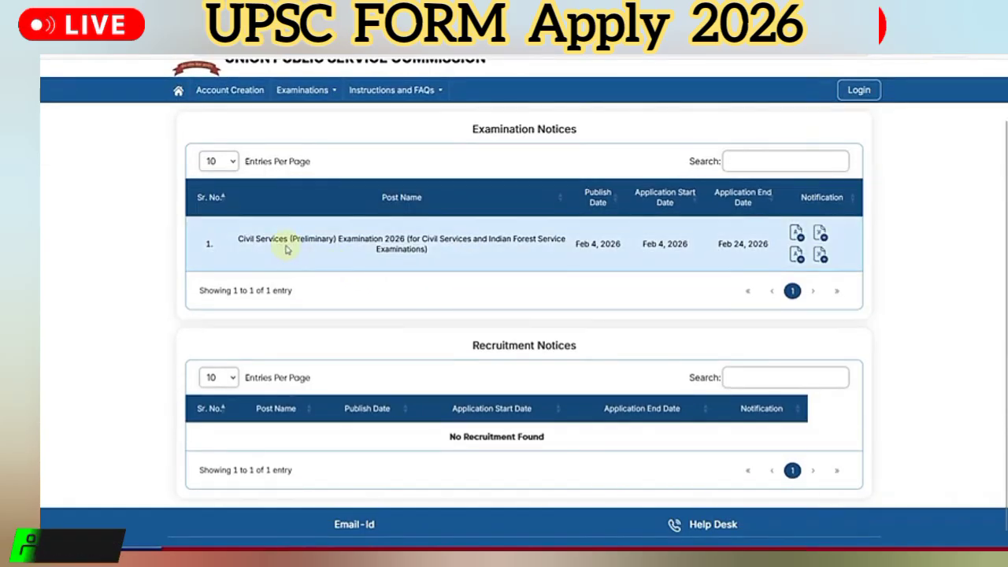
pyautogui.click(178, 90)
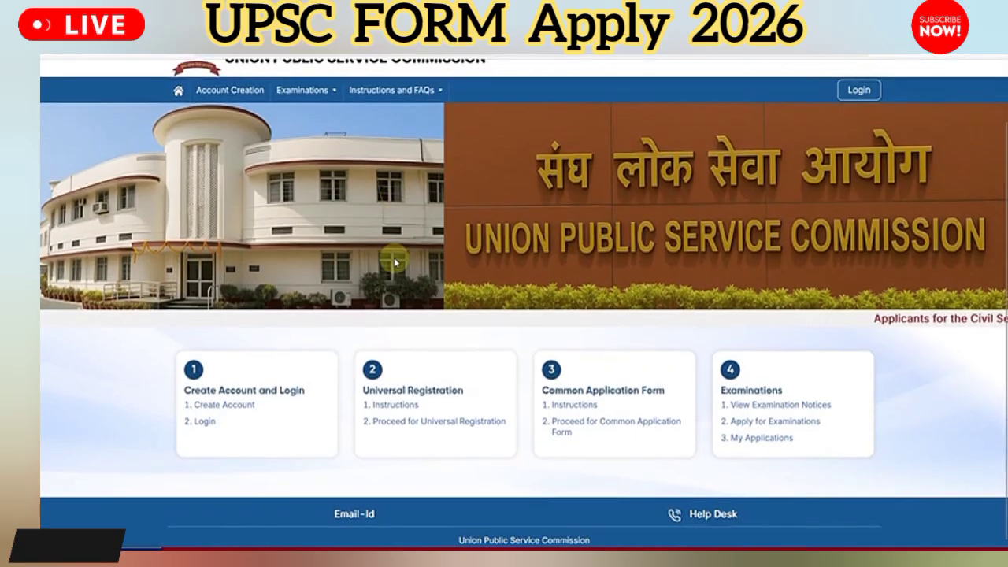
pyautogui.scroll(1, 396, 263)
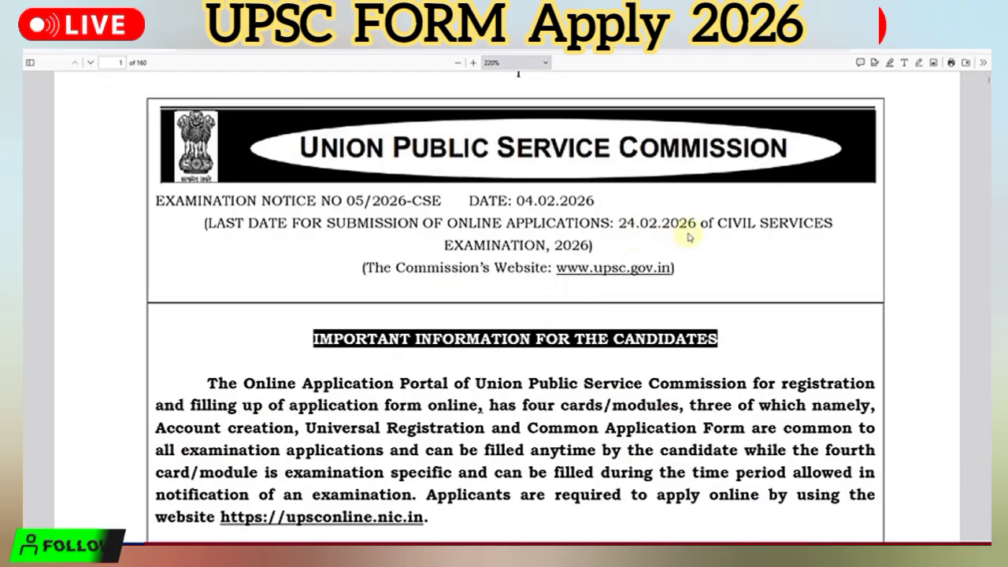
# Scroll the CSE 2026 notice PDF to page 2's candidate information and eligibility section
pyautogui.scroll(-2, 645, 390)
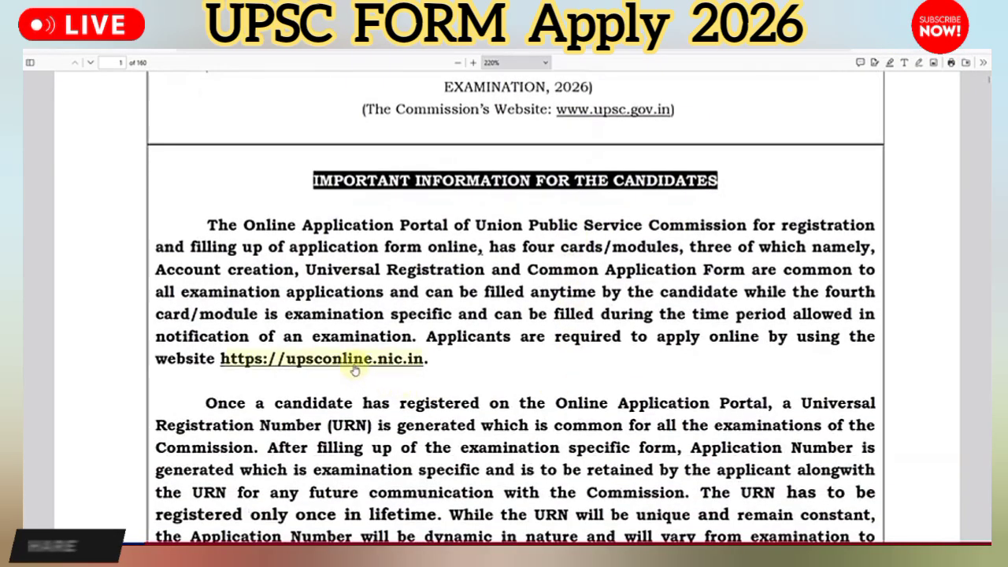
pyautogui.scroll(-2, 479, 410)
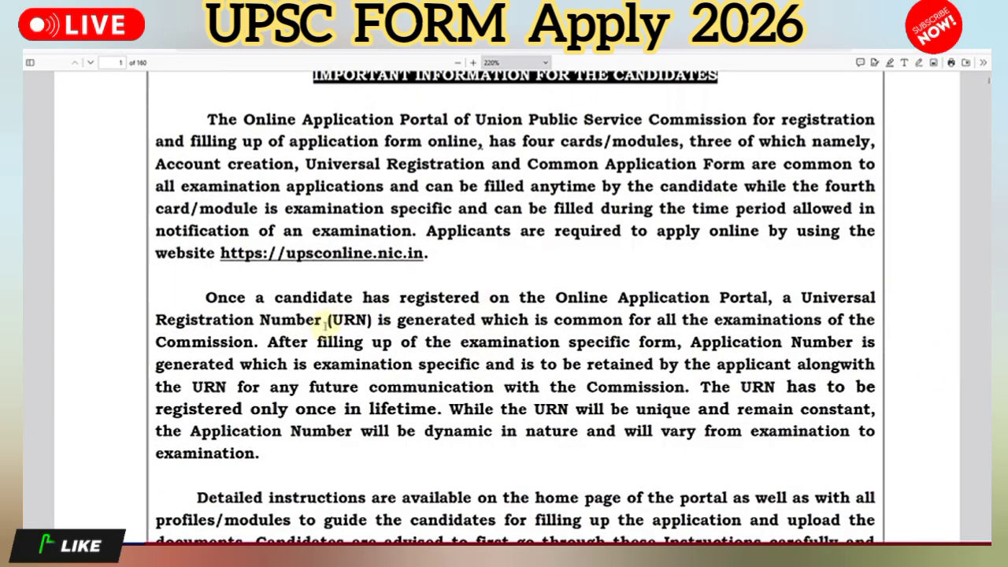
pyautogui.scroll(-7, 421, 348)
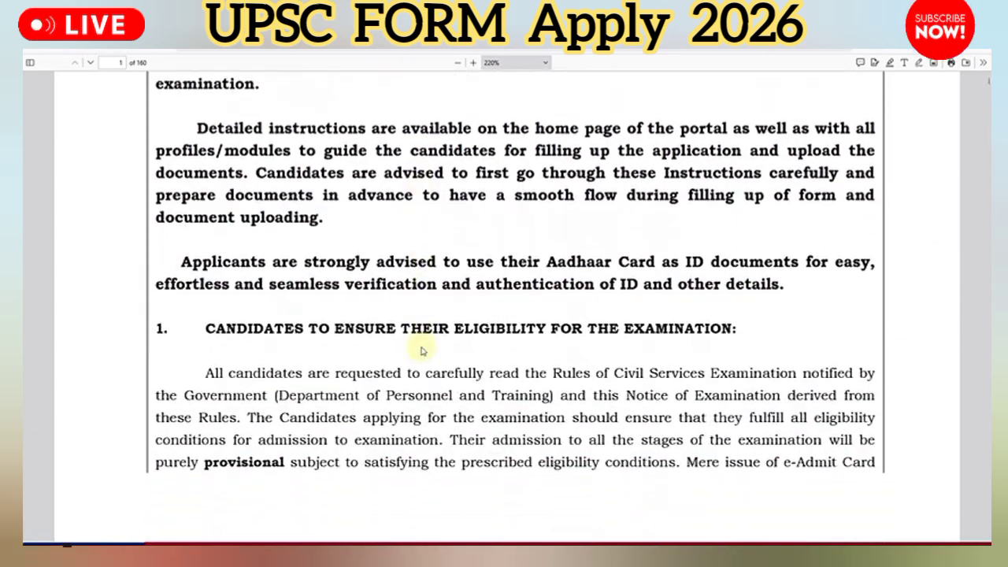
pyautogui.scroll(-3, 422, 351)
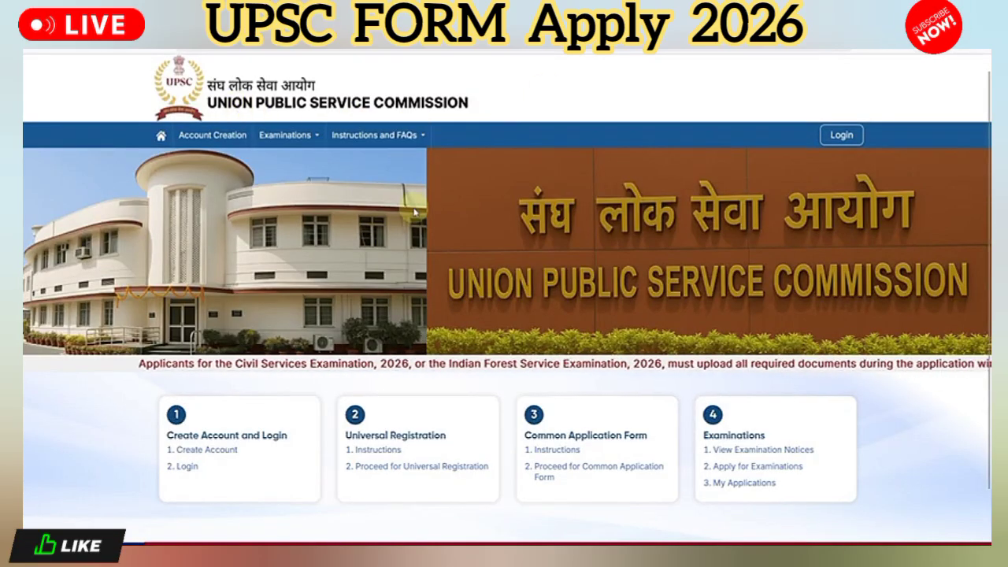
# Start Create Account, accept its instructions declaration, and proceed to email verification
pyautogui.scroll(-1, 415, 212)
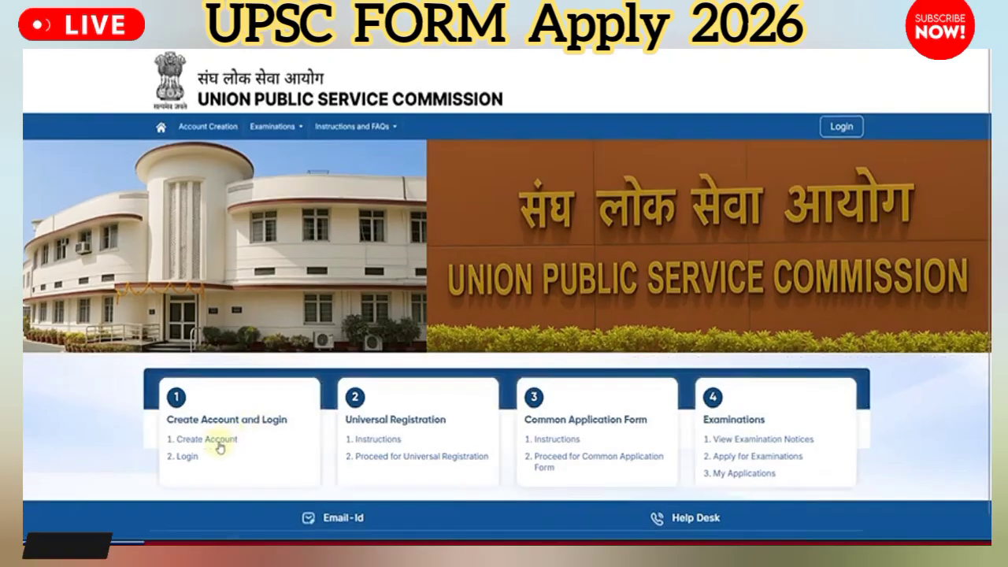
pyautogui.click(200, 446)
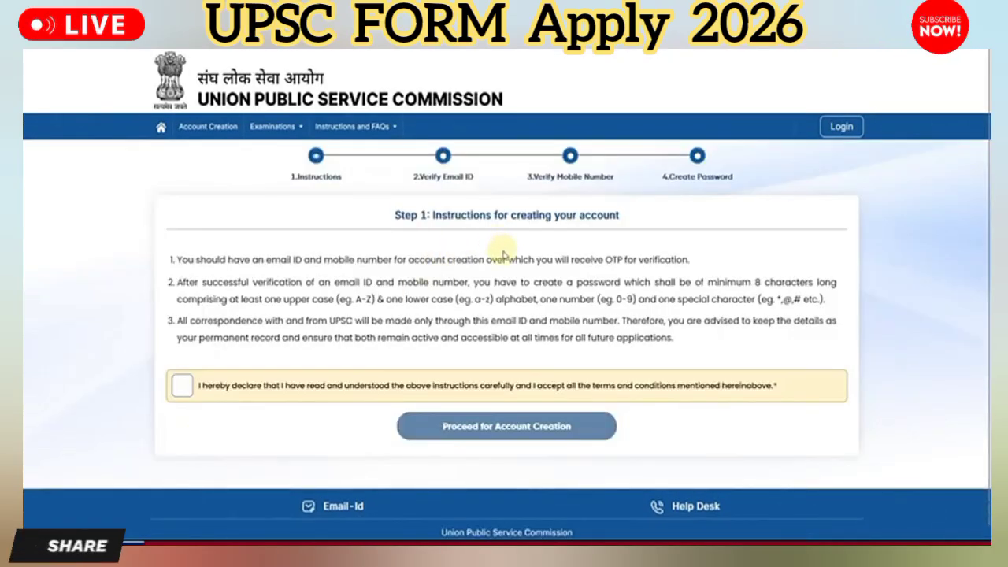
pyautogui.click(178, 389)
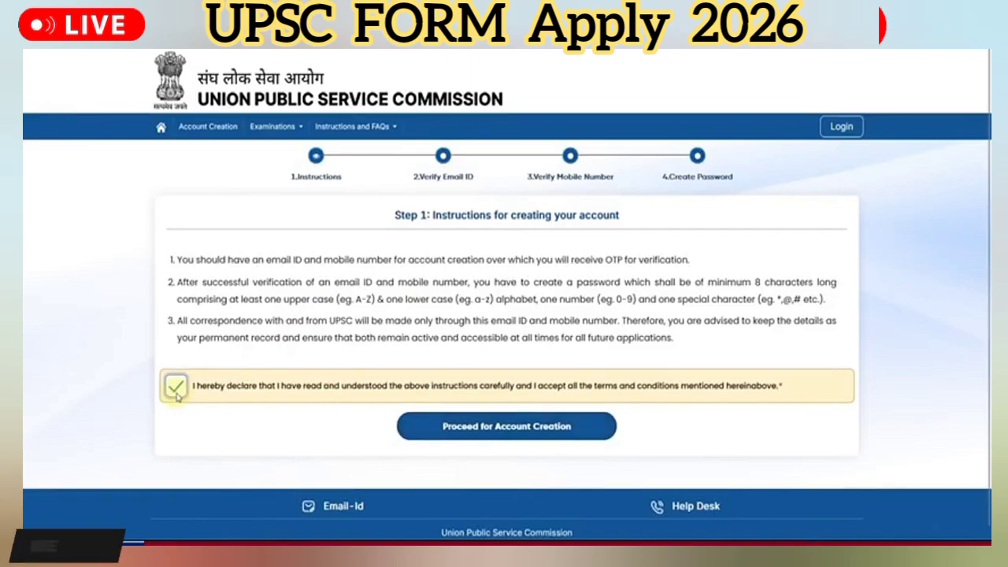
pyautogui.click(483, 435)
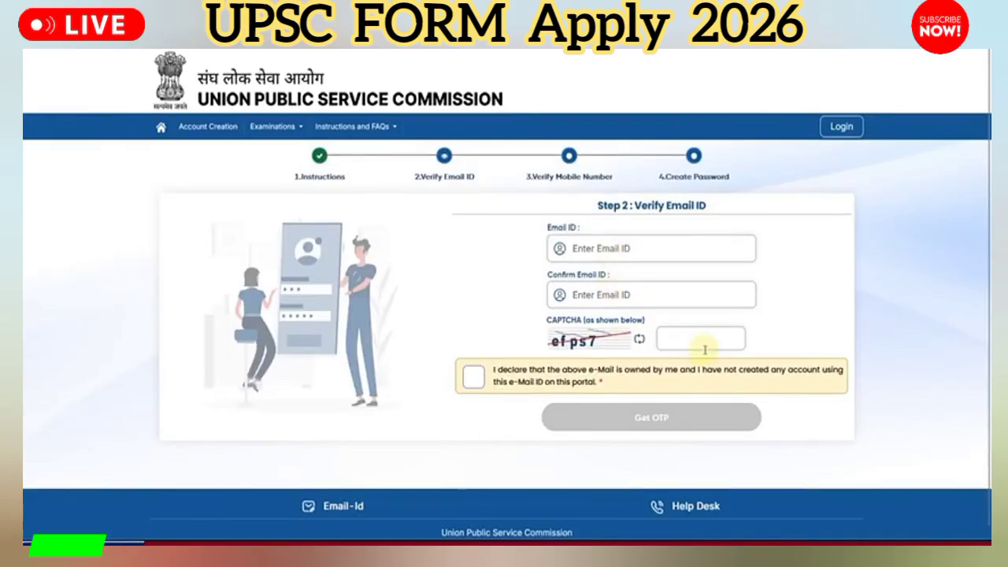
# Declare email ownership, request the email OTP, then declare mobile number ownership
pyautogui.click(474, 377)
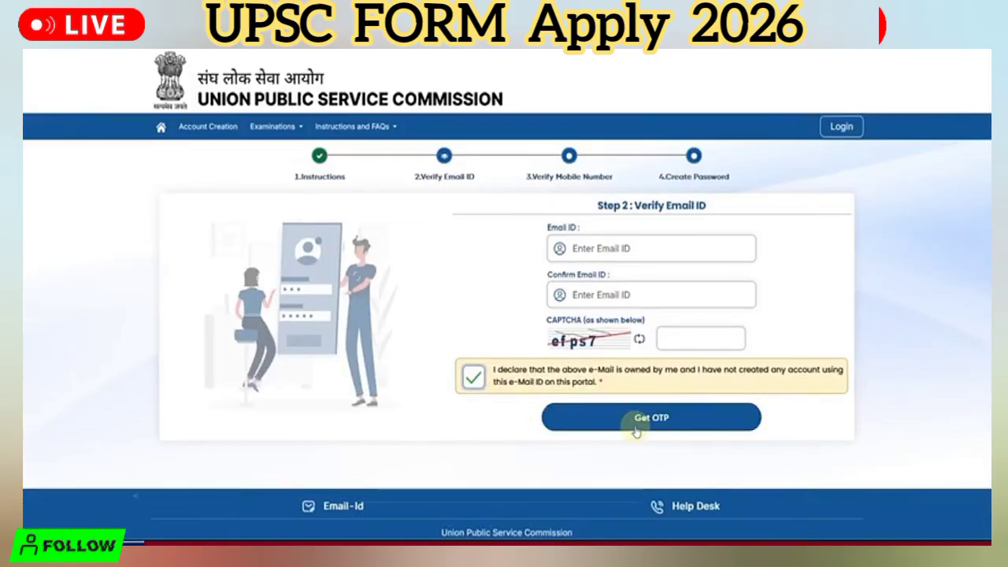
pyautogui.click(636, 430)
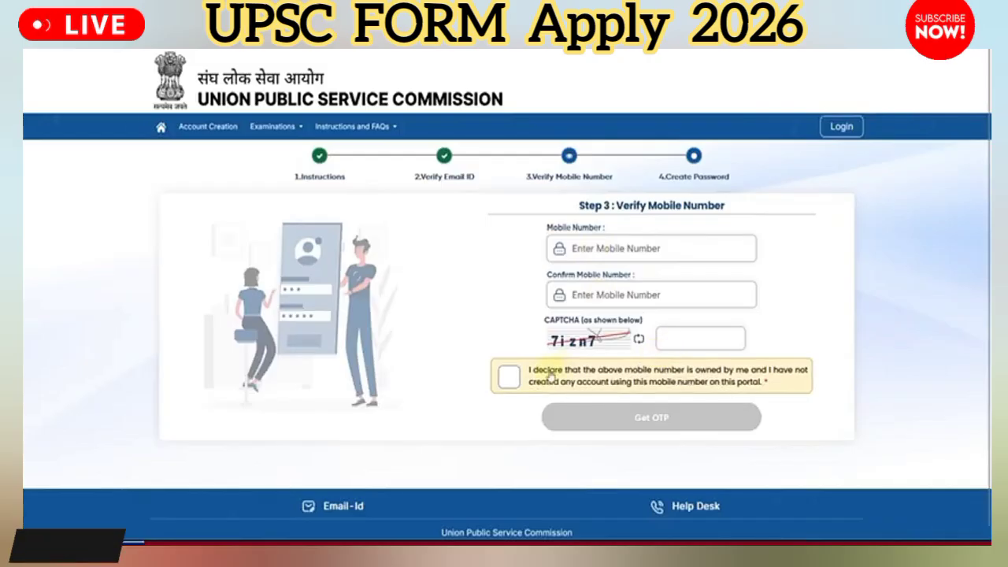
pyautogui.click(504, 383)
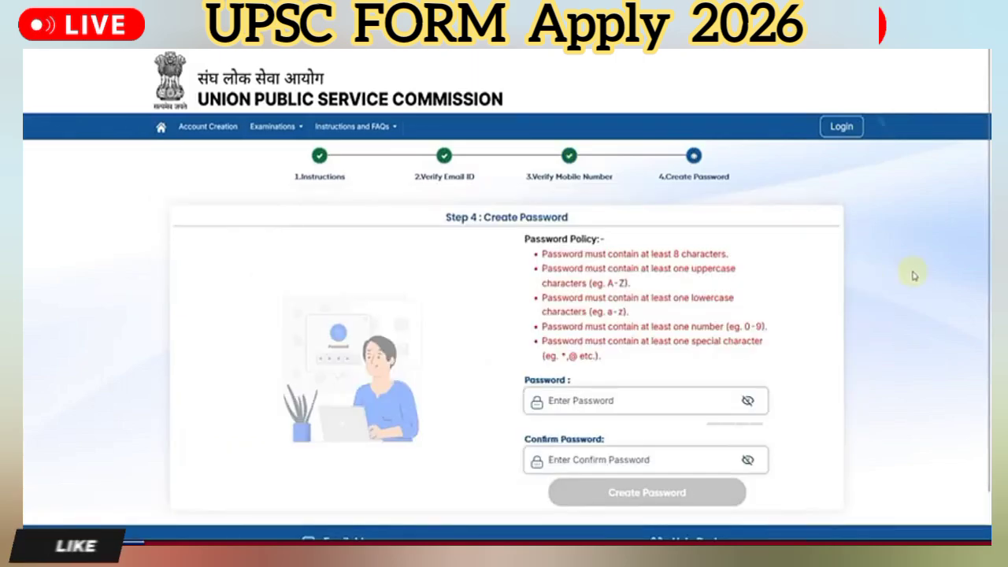
# Enlarge the page and review the password policy rules
pyautogui.hotkey('ctrl', '+')
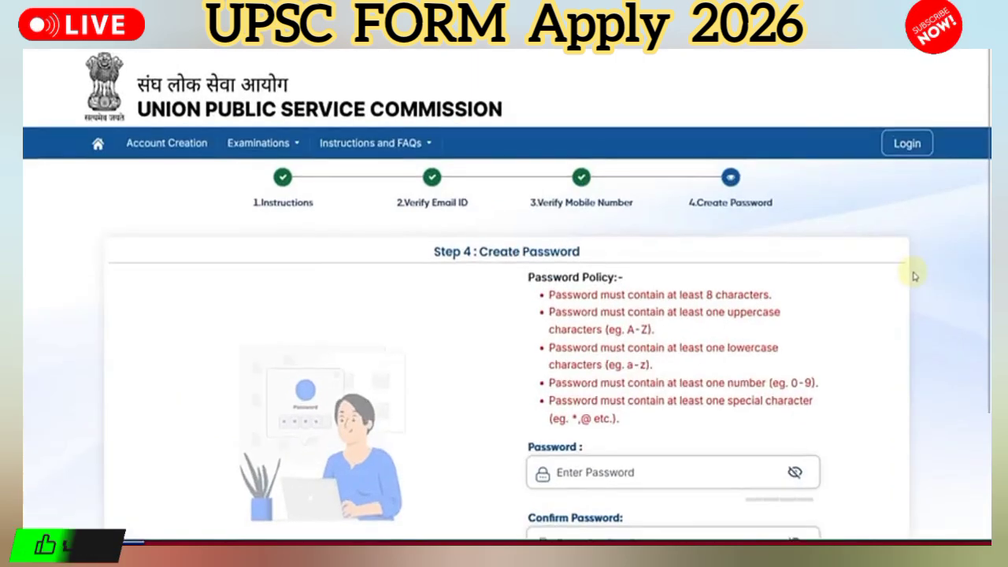
pyautogui.scroll(-3, 914, 276)
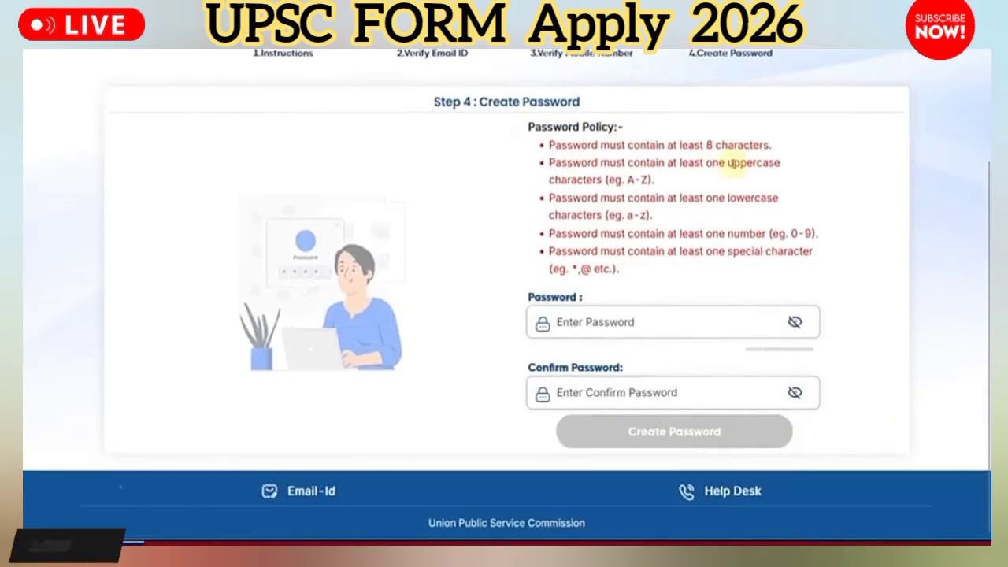
pyautogui.moveTo(728, 197); pyautogui.dragTo(744, 199)
pyautogui.click(730, 232)
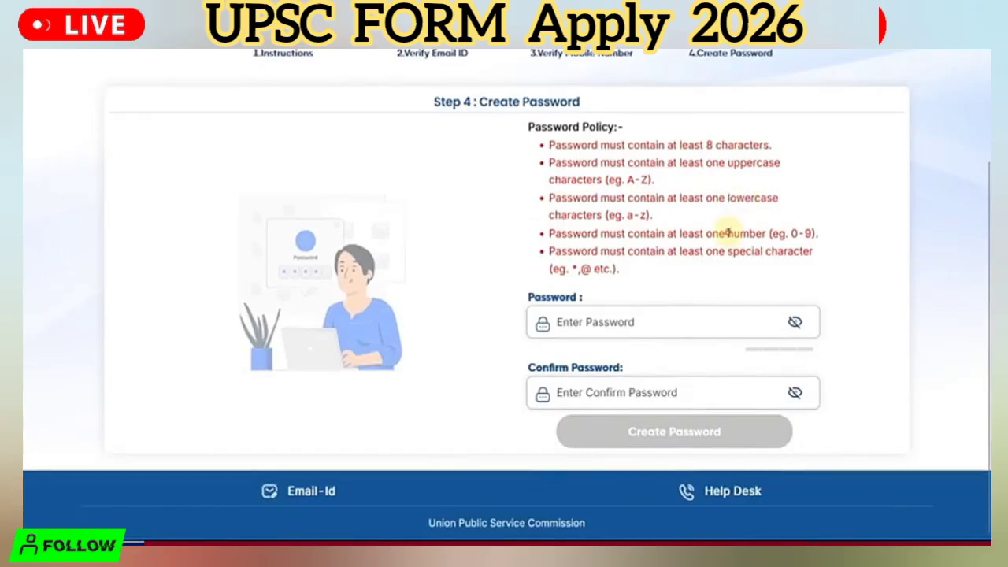
# Enter a new policy-compliant password with it shown as plain text
pyautogui.click(596, 322)
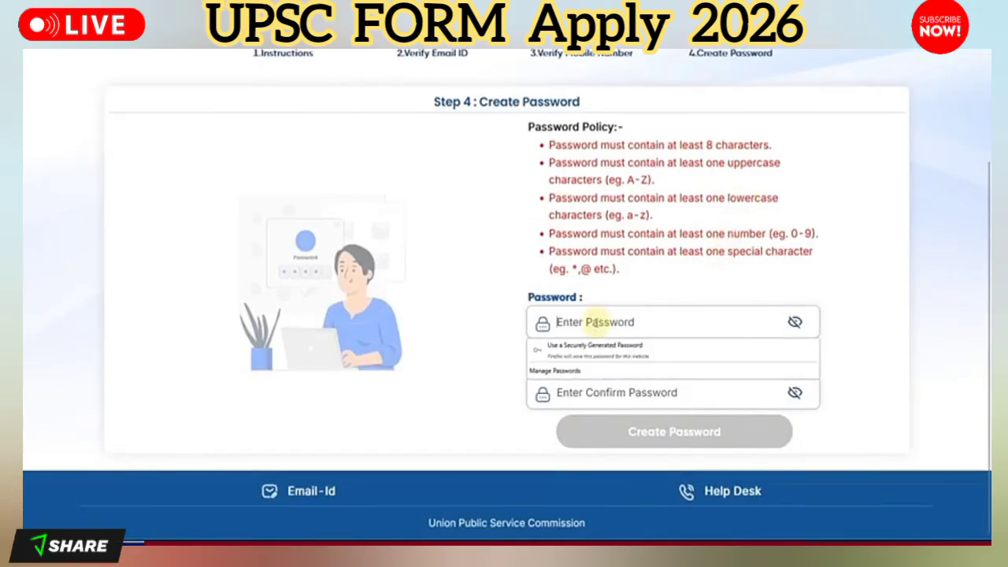
pyautogui.click(795, 322)
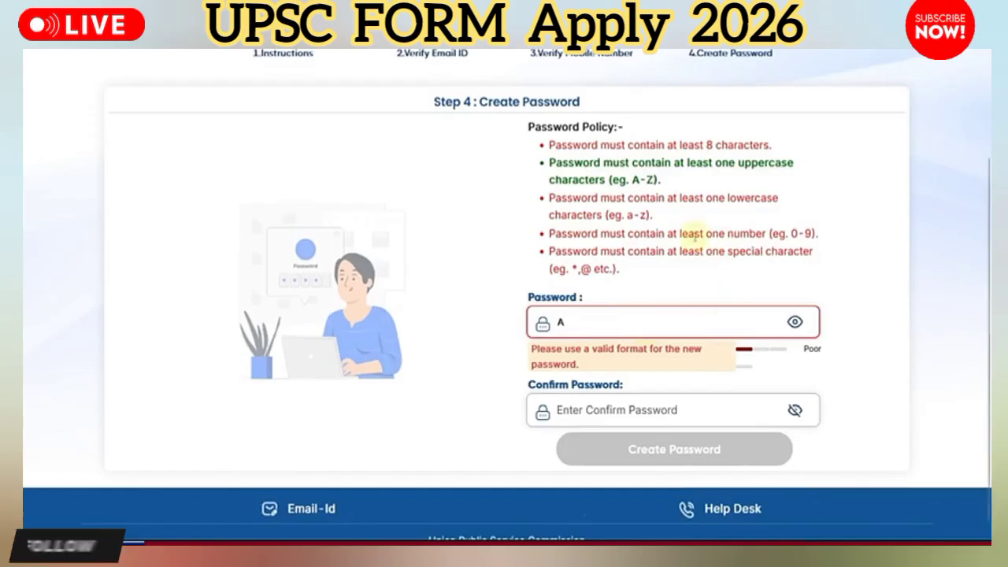
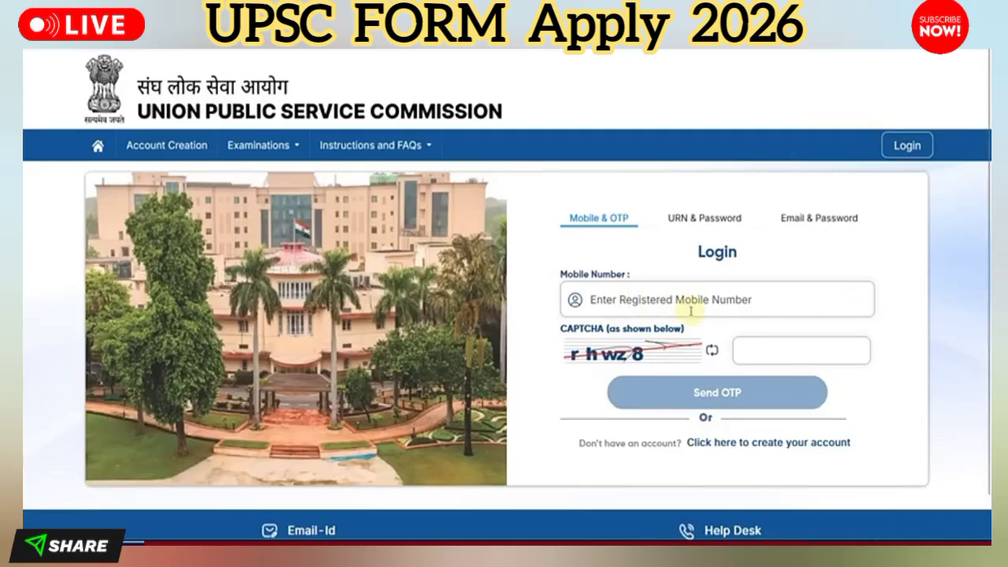
# Switch between the URN, email and mobile sign-in tabs, ending on Mobile & OTP login
pyautogui.click(704, 226)
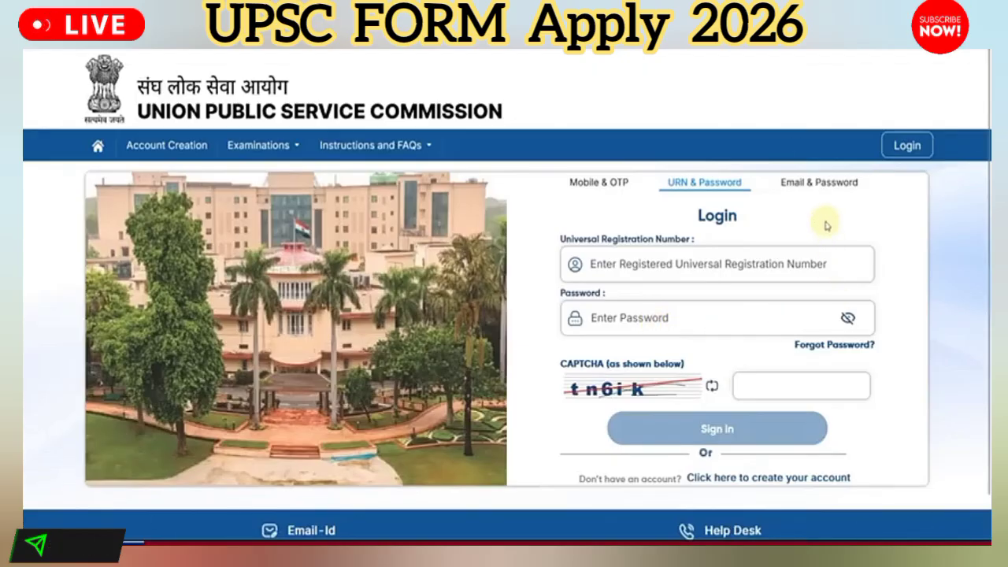
pyautogui.click(816, 183)
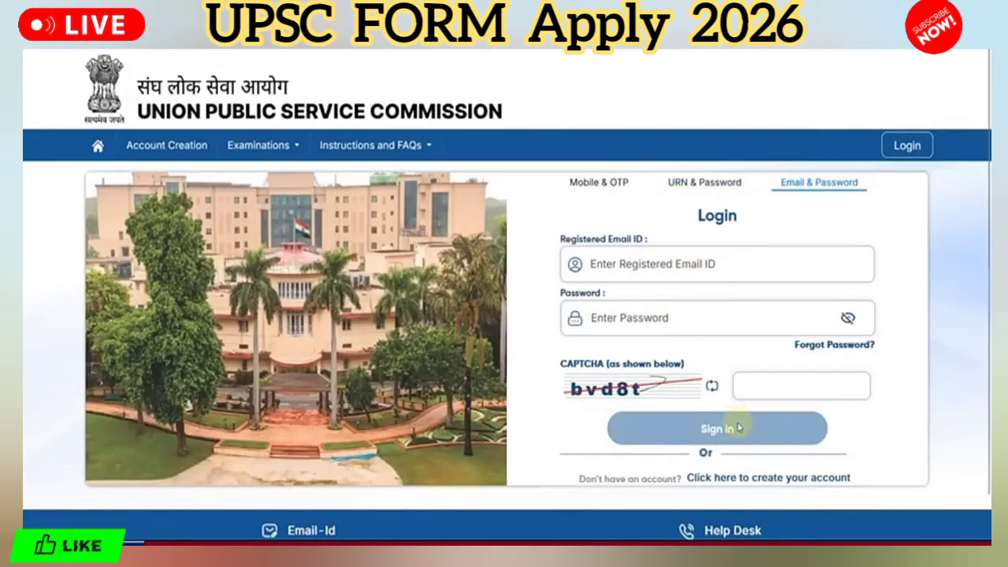
pyautogui.click(701, 188)
pyautogui.click(609, 189)
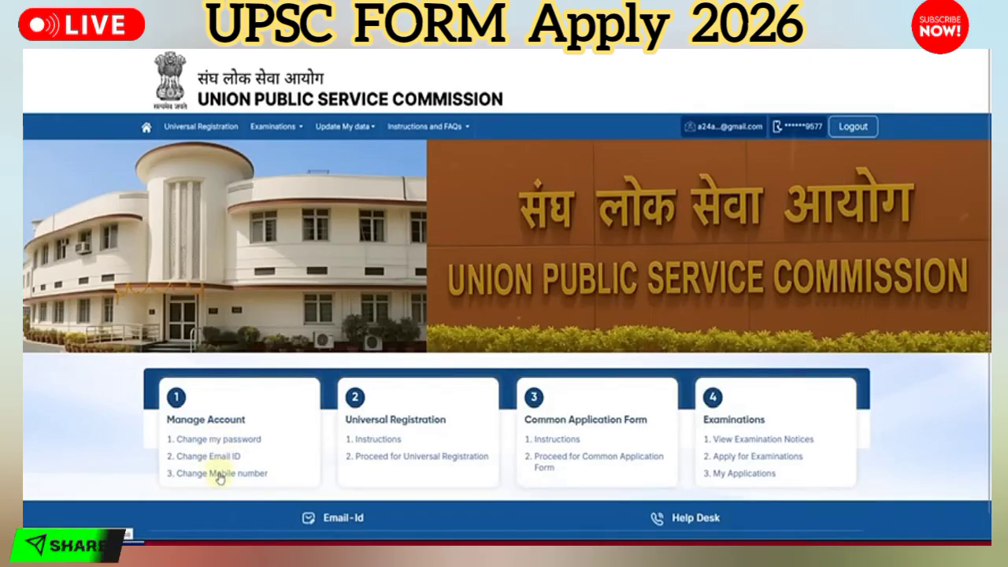
# Review the Universal Registration document requirements and proceed to the Identity Profile form
pyautogui.click(373, 448)
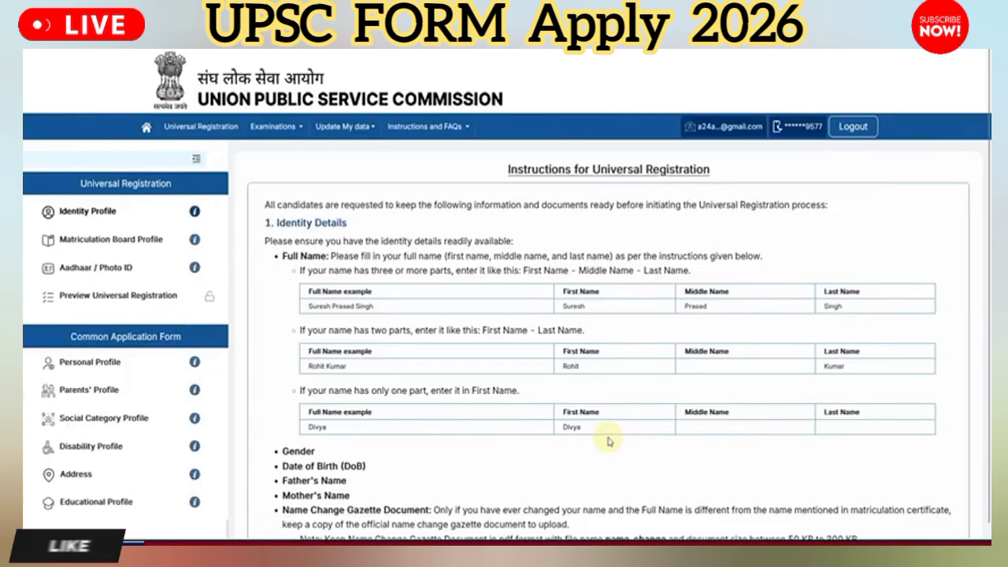
pyautogui.scroll(-4, 504, 442)
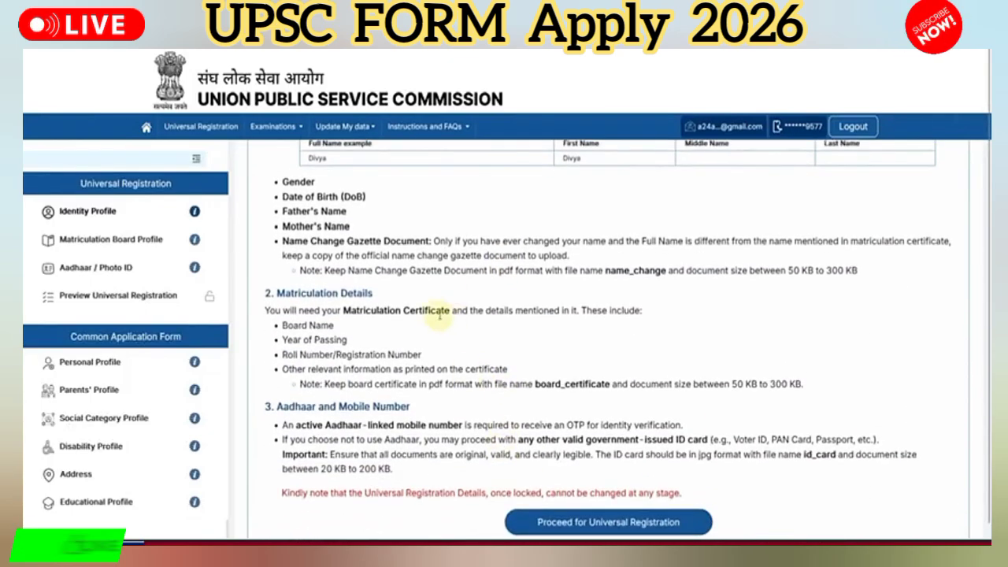
pyautogui.scroll(-1, 374, 346)
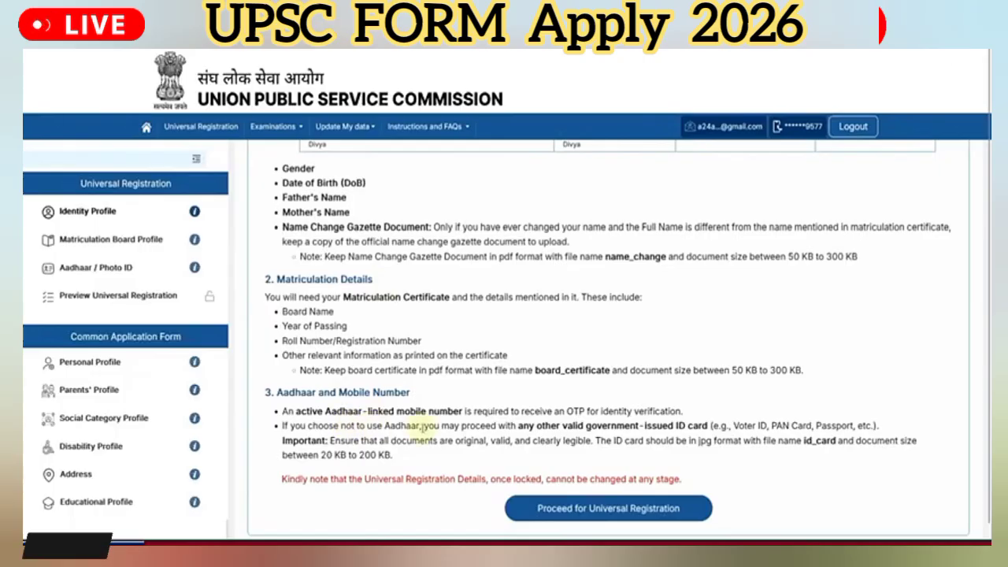
pyautogui.moveTo(352, 411); pyautogui.dragTo(448, 411)
pyautogui.click(467, 415)
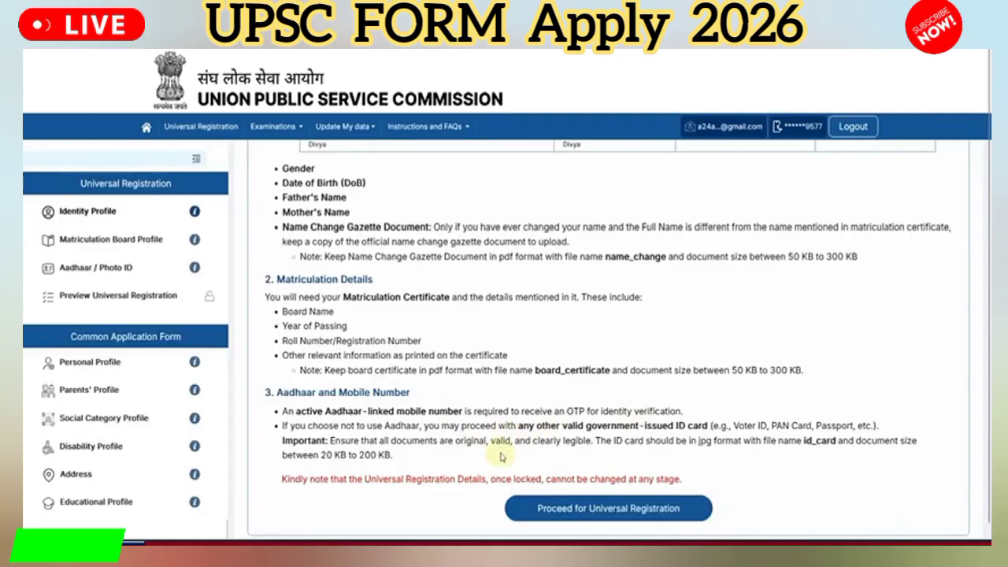
pyautogui.click(596, 510)
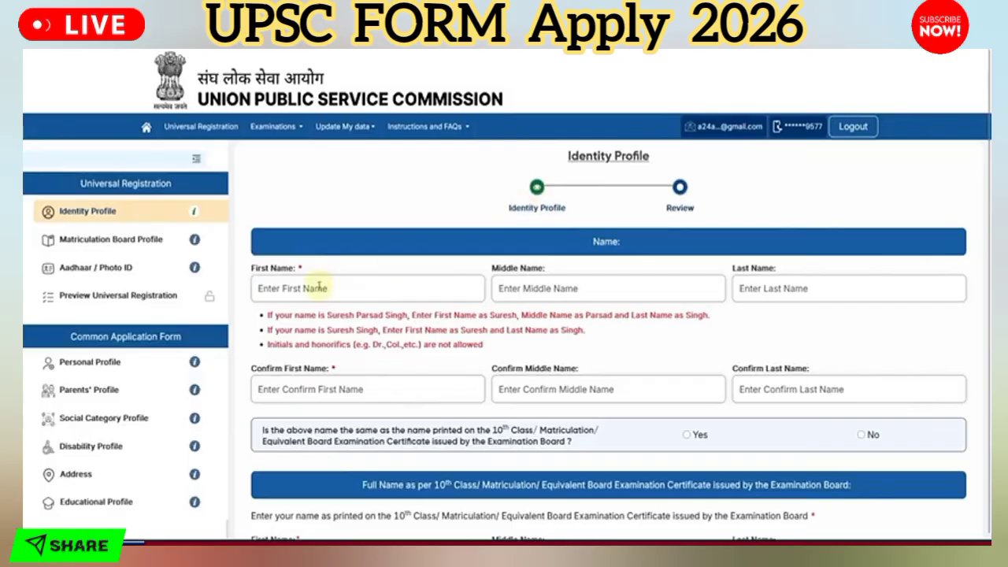
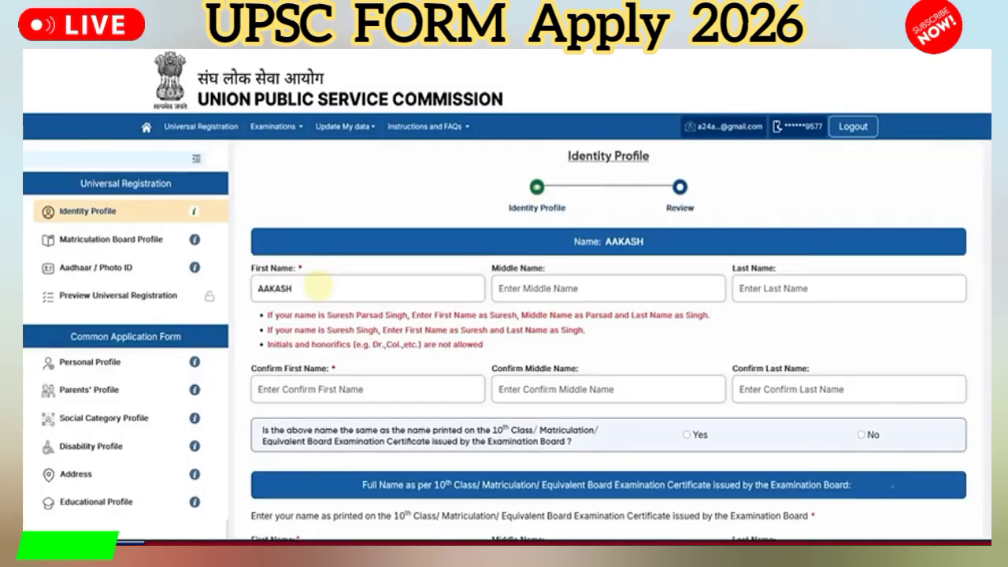
# Enter the candidate's first and last name and begin the confirm-name field
pyautogui.press('Tab')
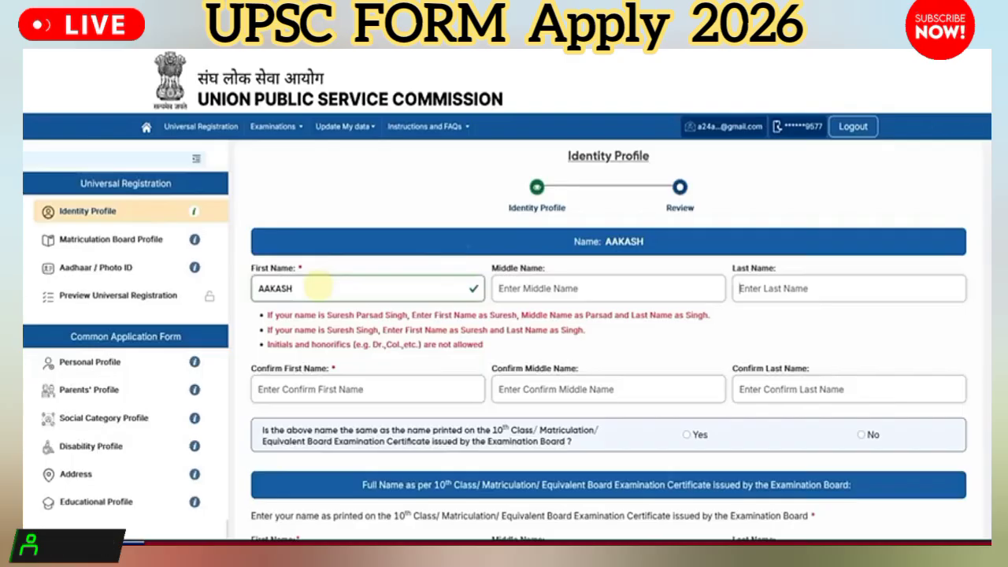
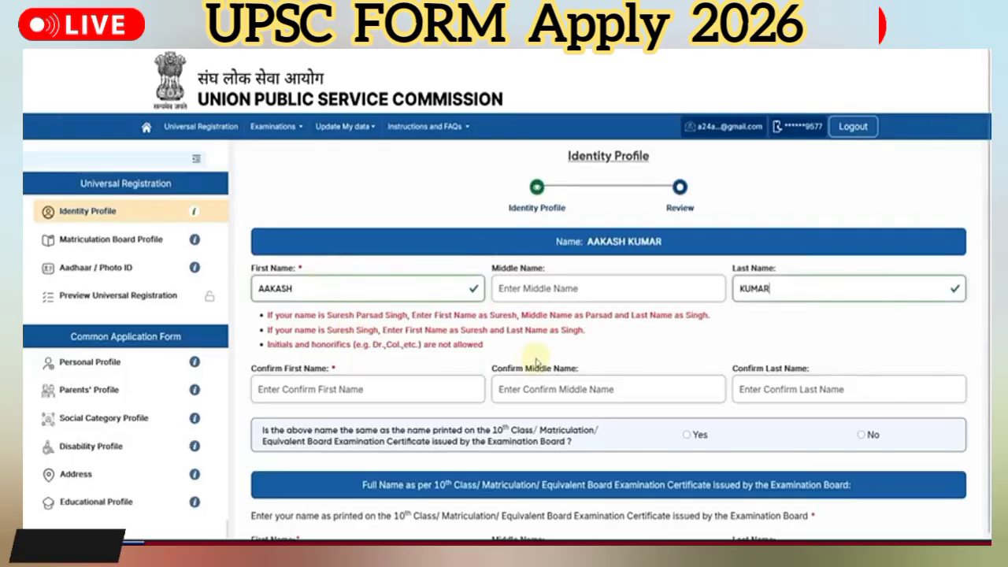
pyautogui.click(340, 386)
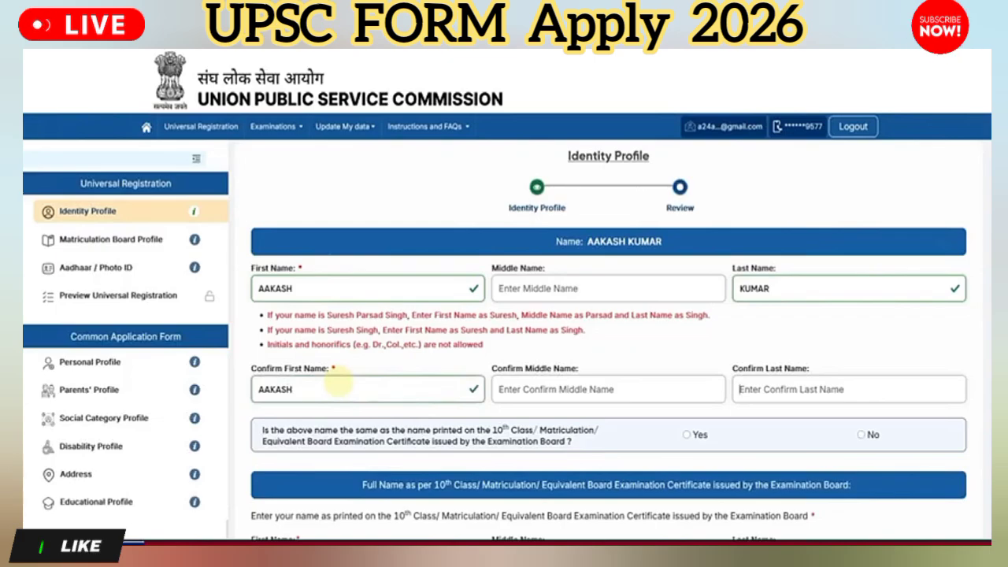
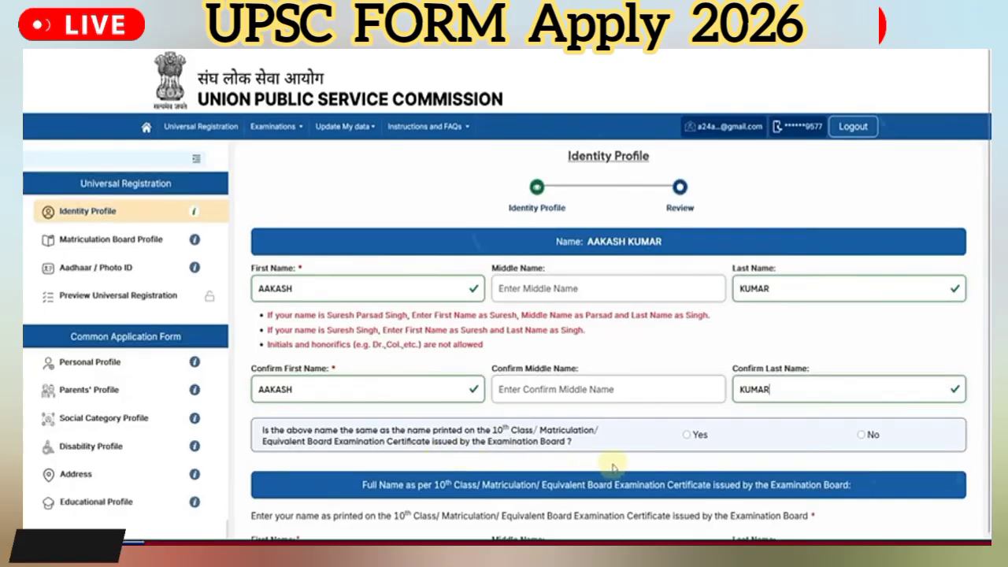
# Answer Yes that the name matches the 10th-class certificate
pyautogui.click(687, 435)
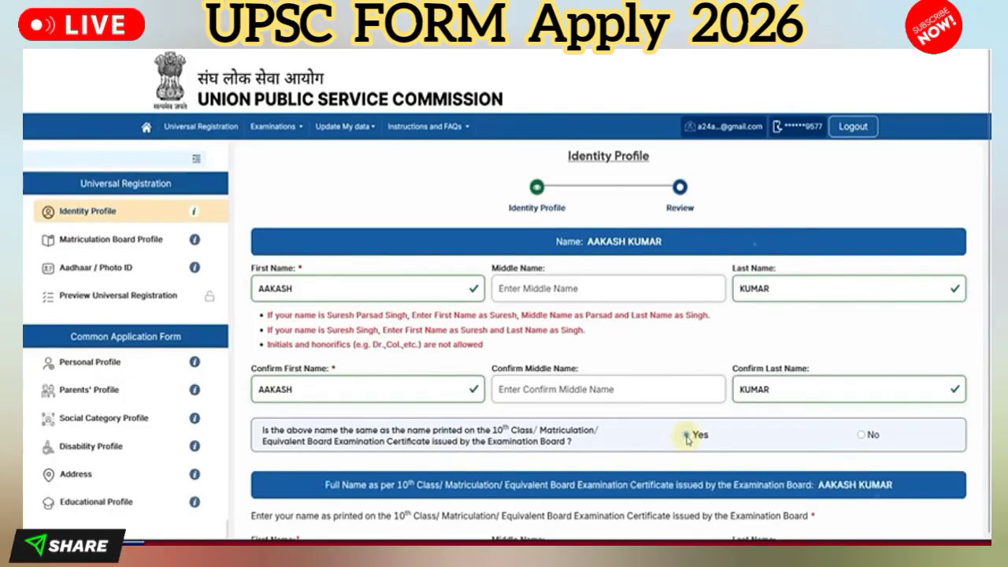
pyautogui.click(864, 435)
pyautogui.scroll(-1, 867, 456)
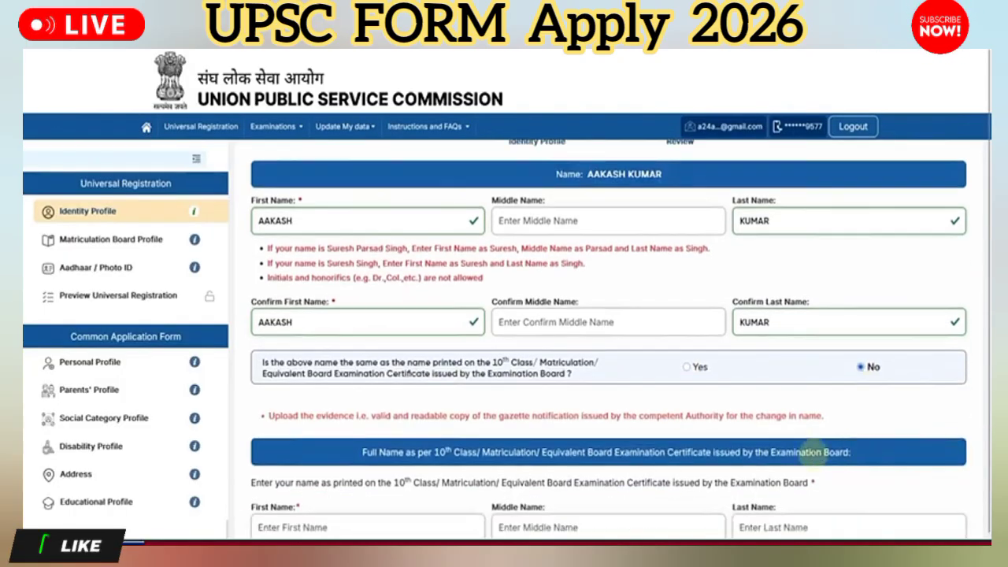
pyautogui.scroll(-1, 386, 449)
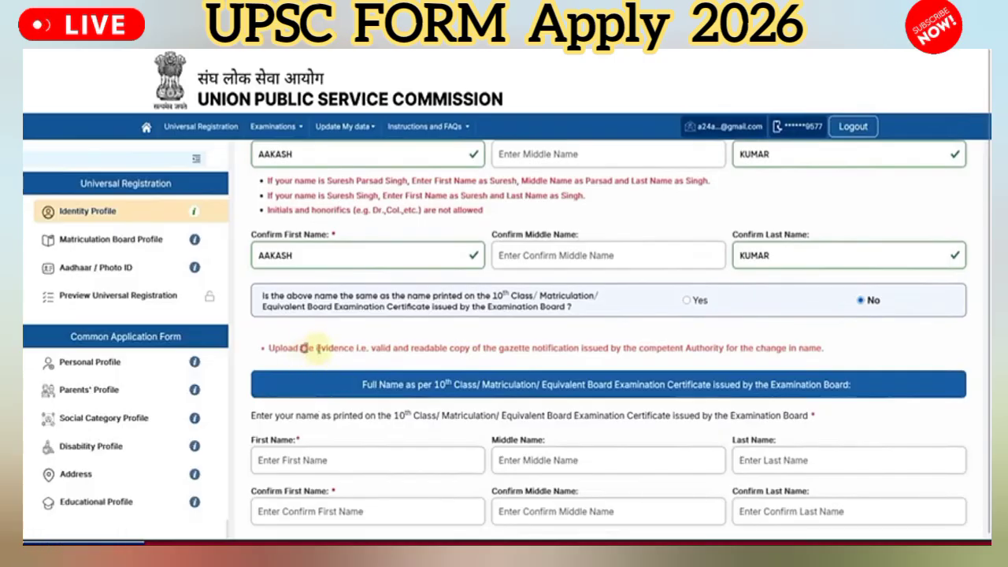
pyautogui.moveTo(304, 348); pyautogui.dragTo(341, 351)
pyautogui.moveTo(500, 348); pyautogui.dragTo(567, 350)
pyautogui.click(568, 364)
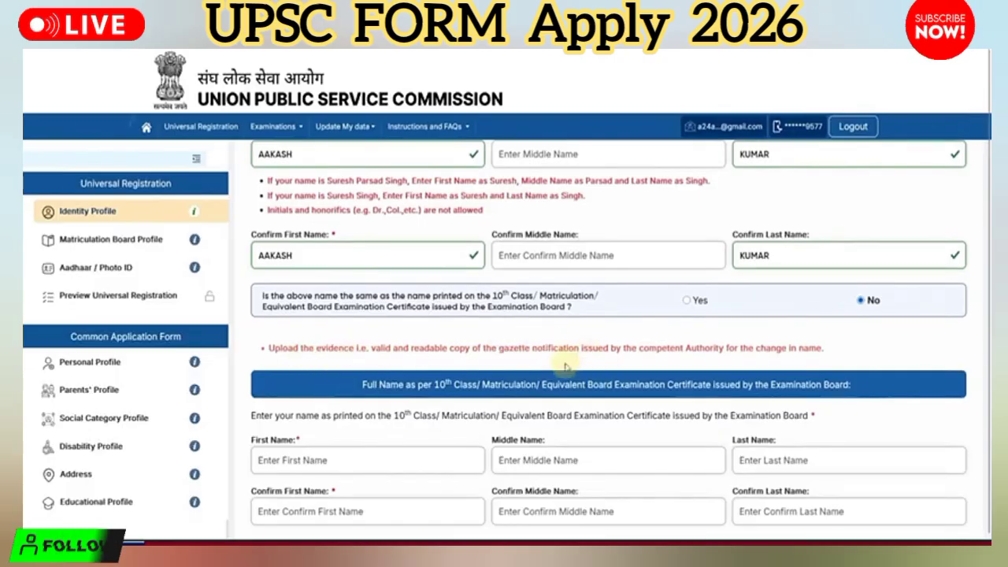
pyautogui.click(686, 301)
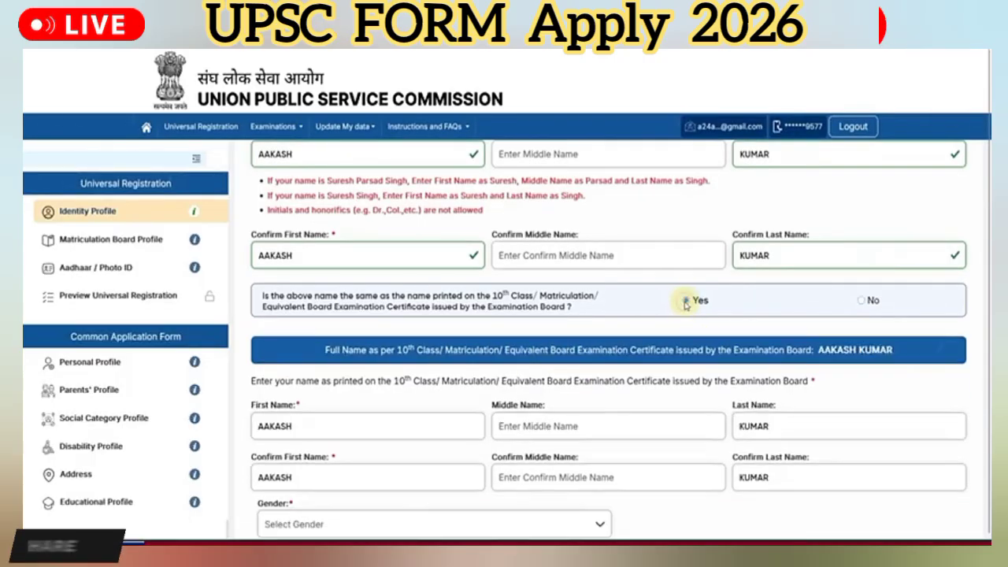
# Set gender to Male and confirm it as Male
pyautogui.scroll(-3, 646, 378)
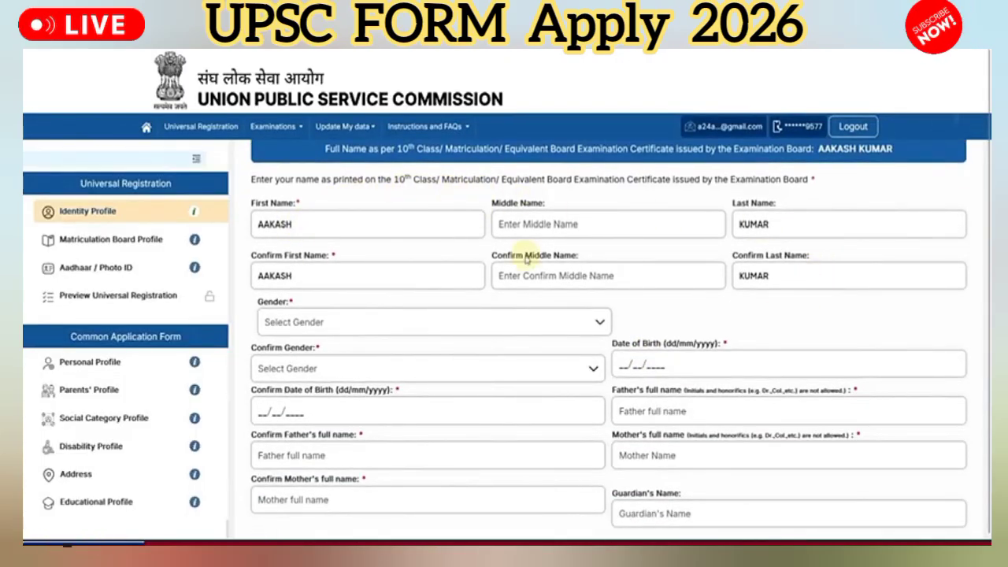
pyautogui.scroll(-1, 526, 256)
pyautogui.click(319, 256)
pyautogui.click(291, 284)
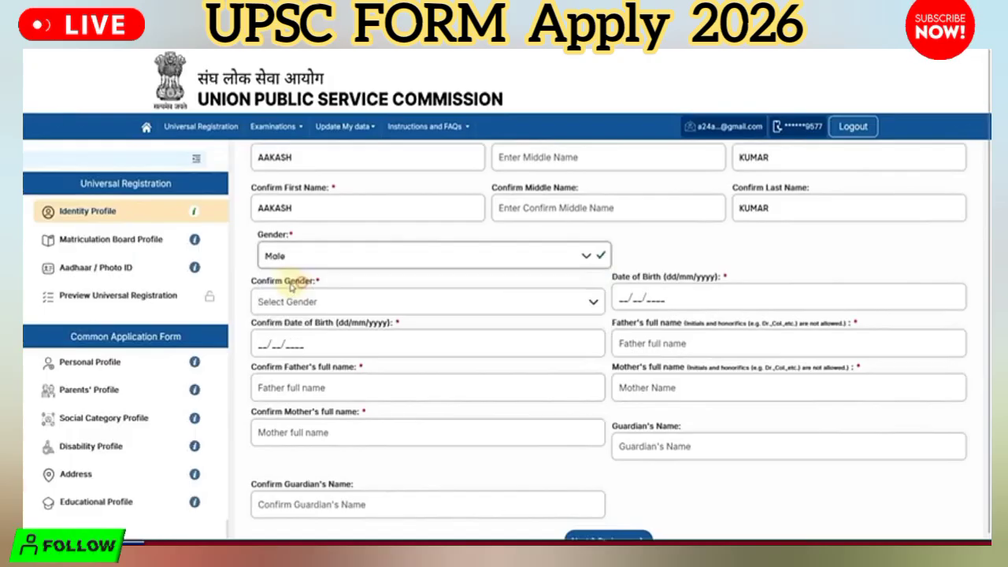
pyautogui.click(276, 306)
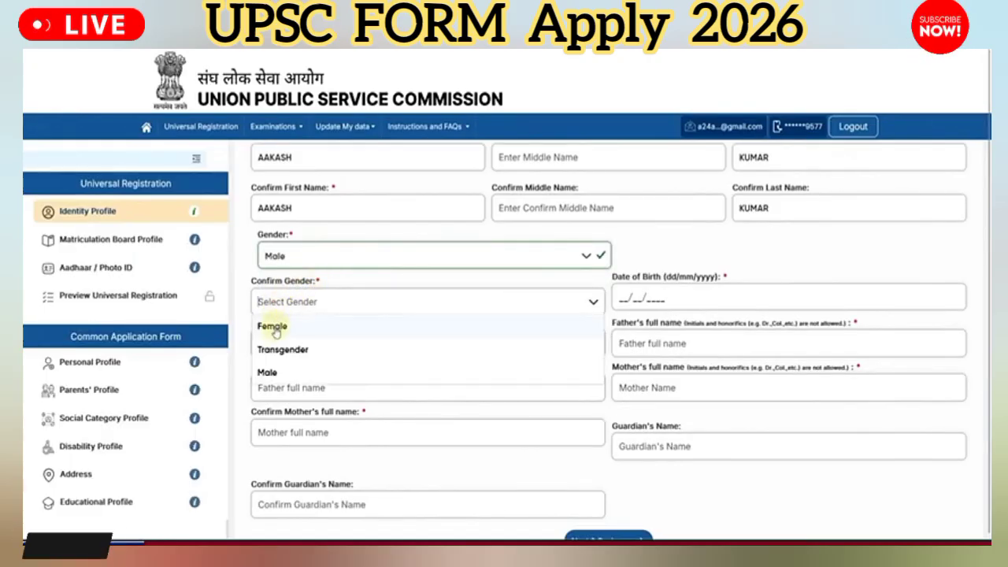
pyautogui.click(268, 372)
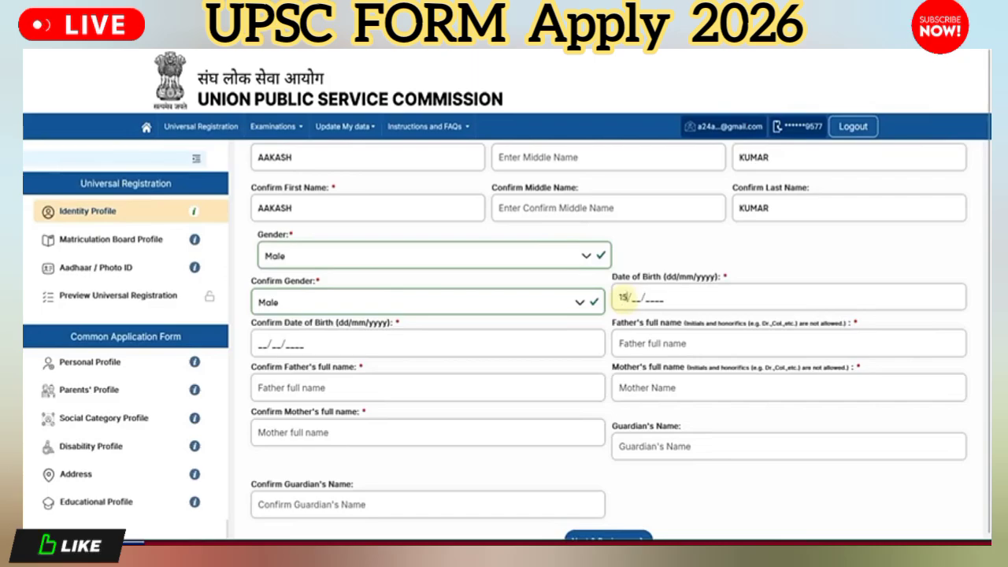
pyautogui.click(620, 297)
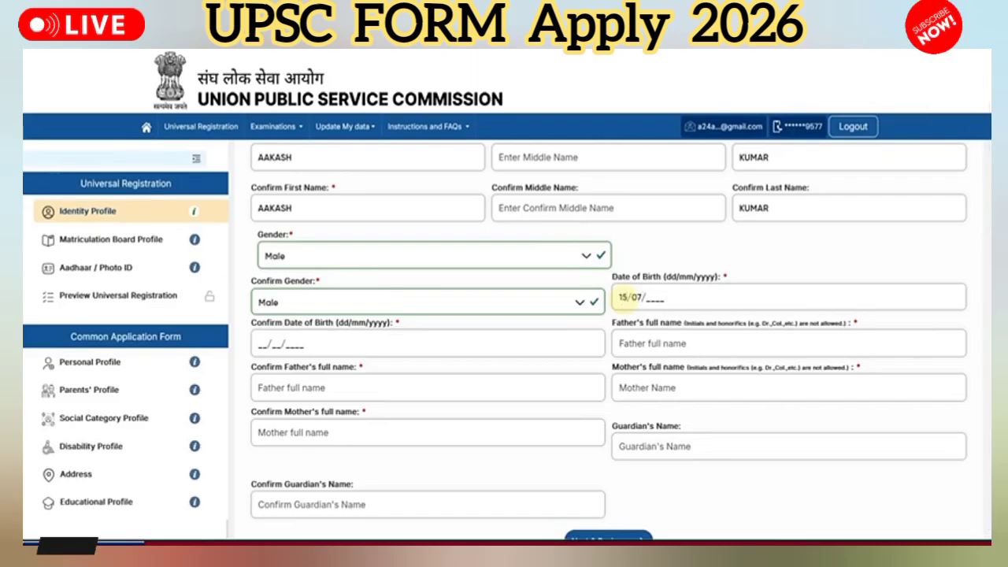
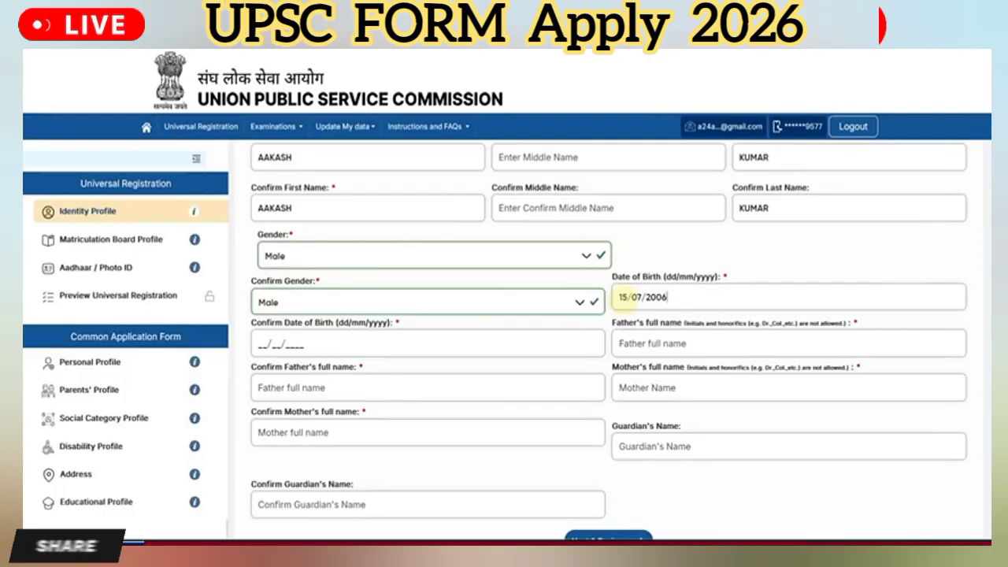
pyautogui.click(263, 345)
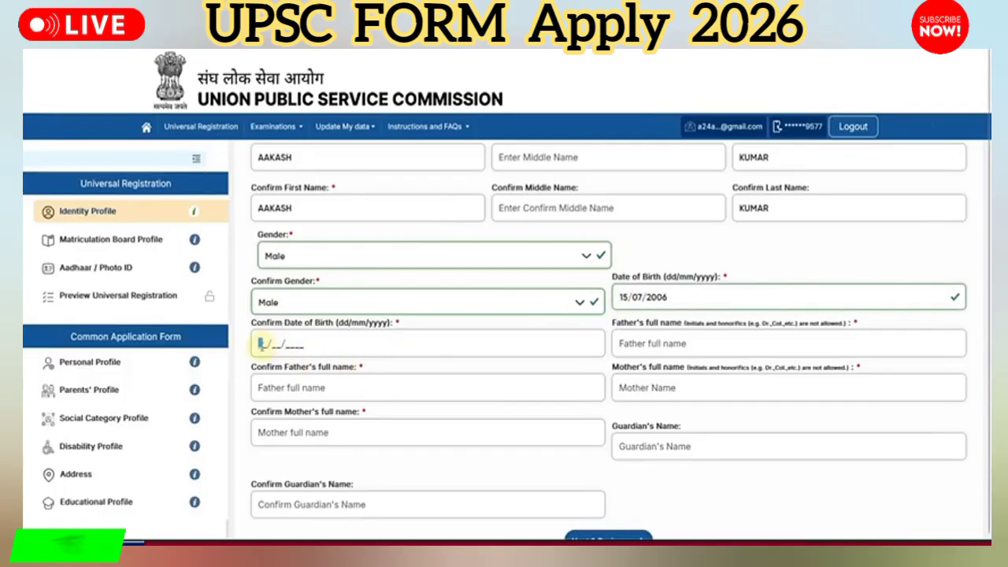
pyautogui.click(643, 347)
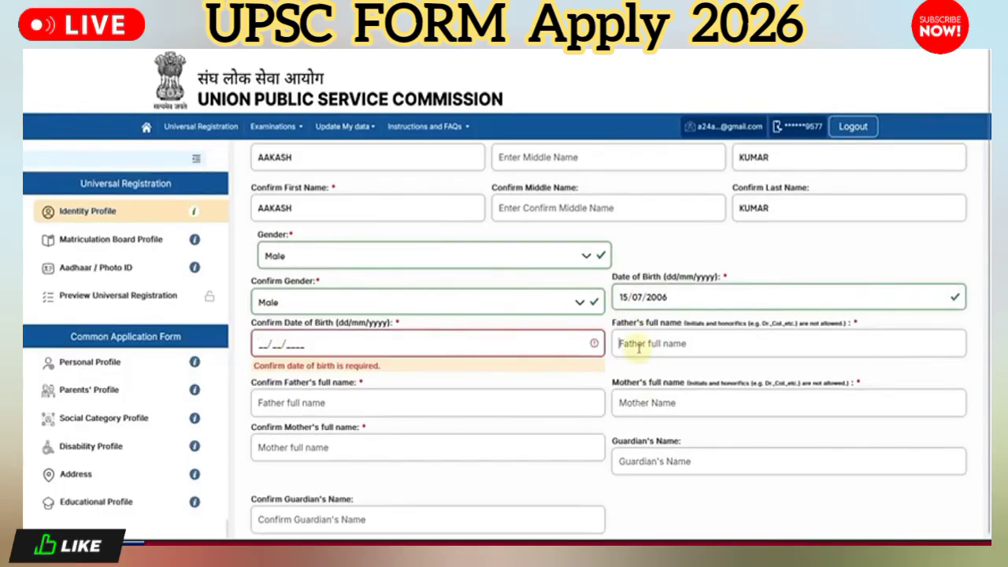
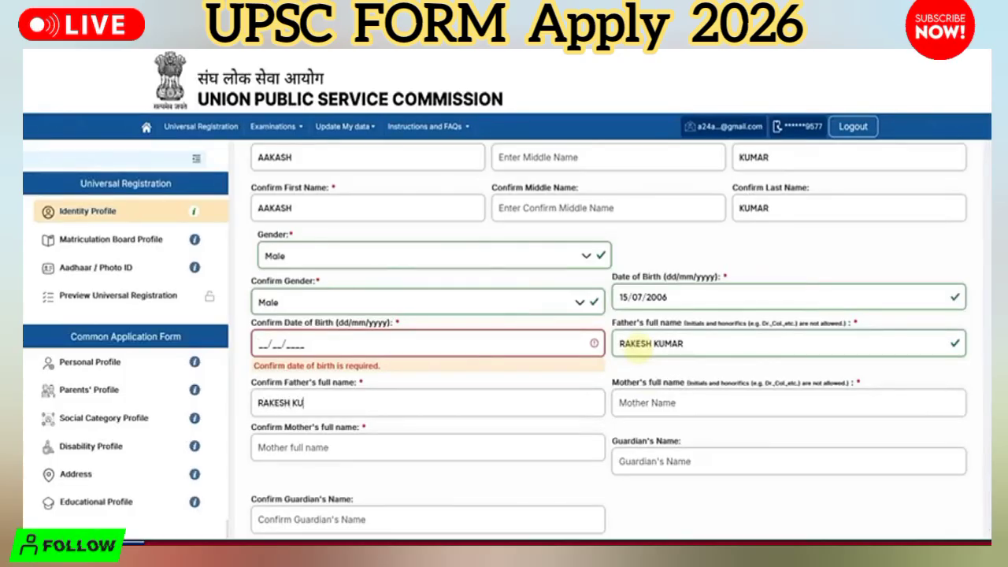
pyautogui.click(265, 343)
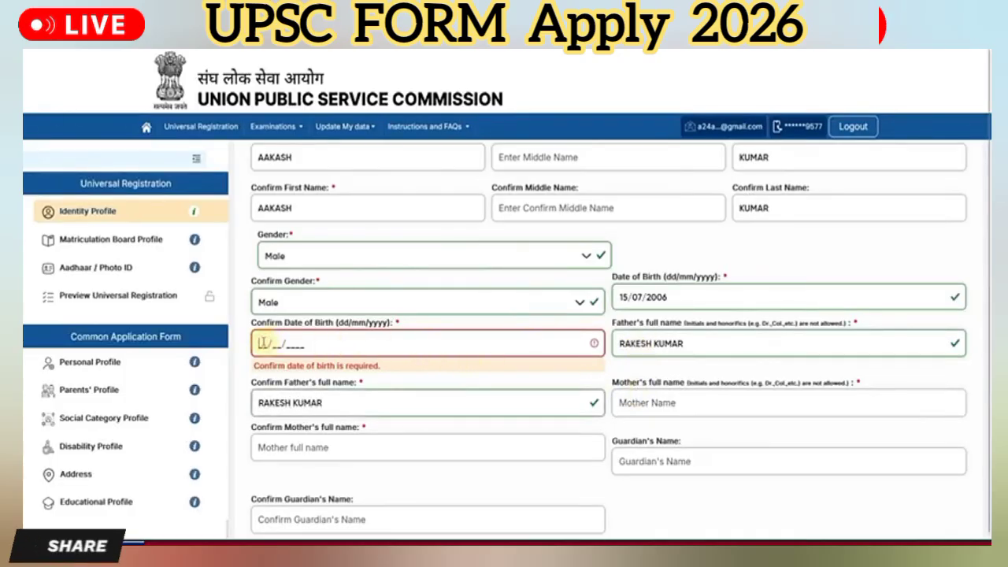
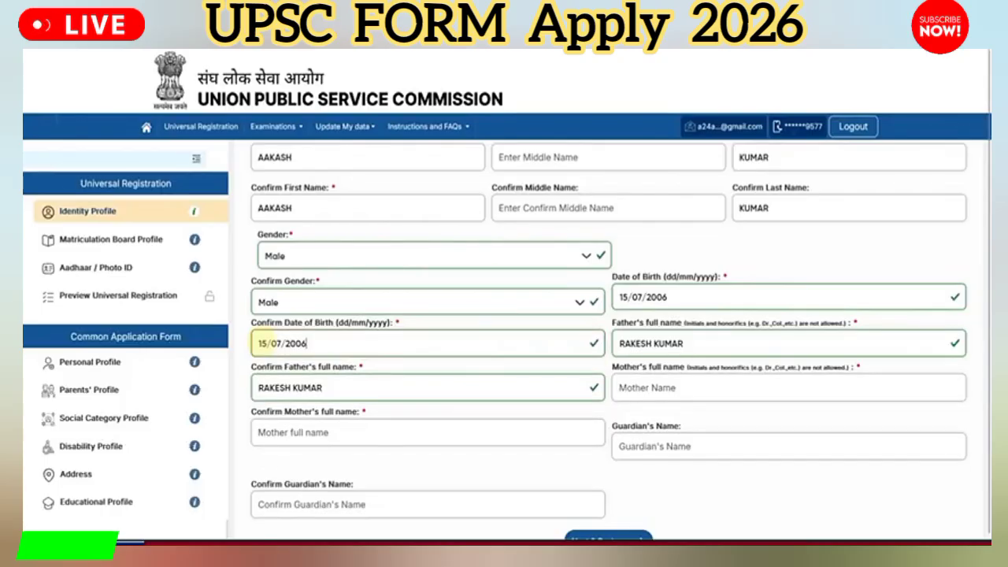
# Enter and confirm the mother's full name
pyautogui.click(632, 390)
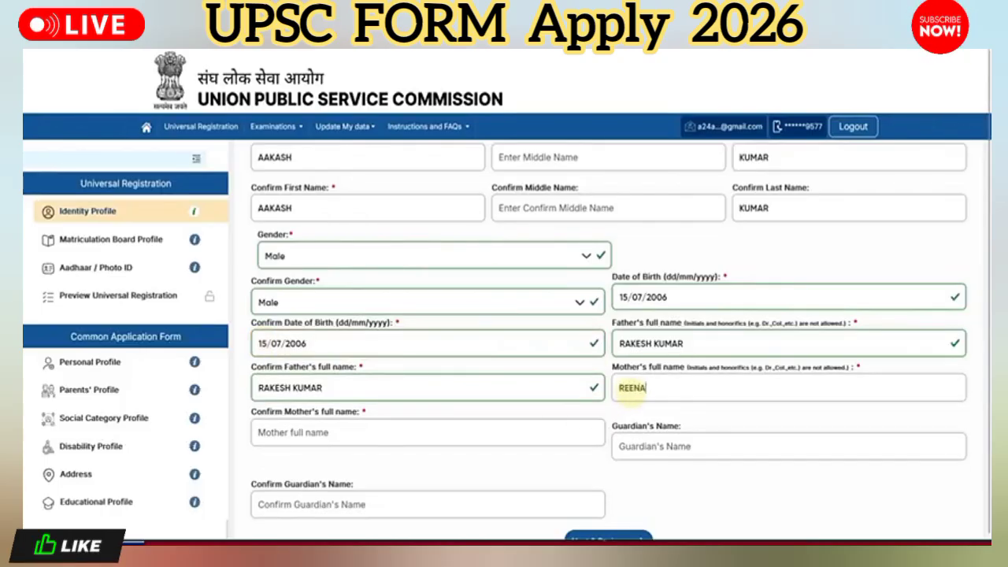
pyautogui.press('Tab')
pyautogui.write('REENA')
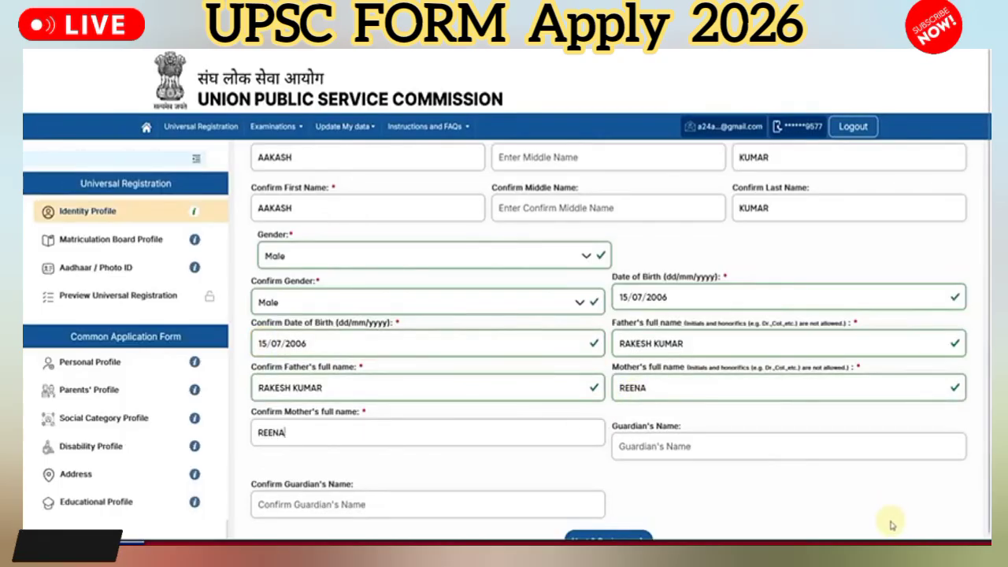
pyautogui.click(705, 480)
pyautogui.scroll(-1, 704, 480)
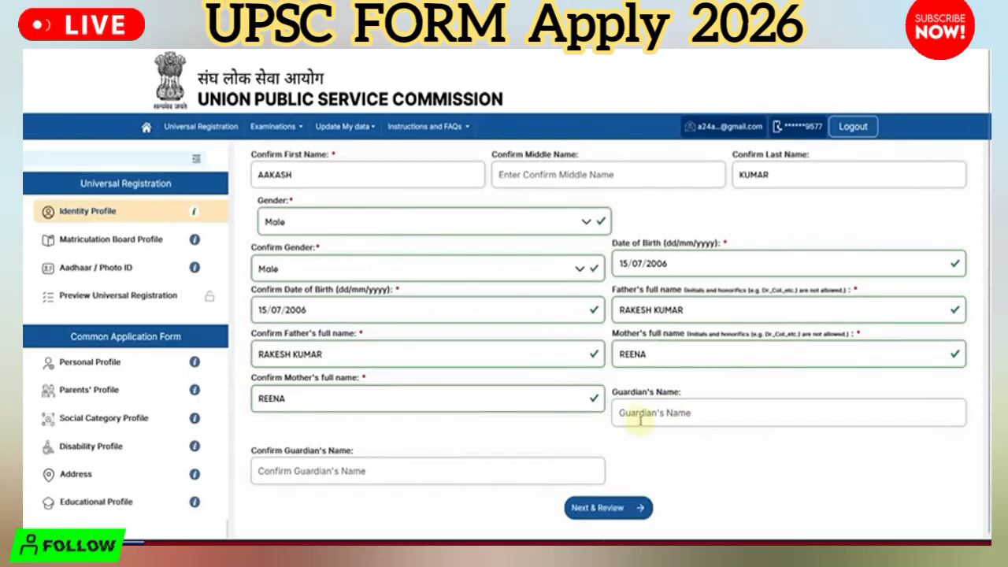
# Save identity details, mark 10th class passed in India, and set and confirm state Rajasthan
pyautogui.click(601, 512)
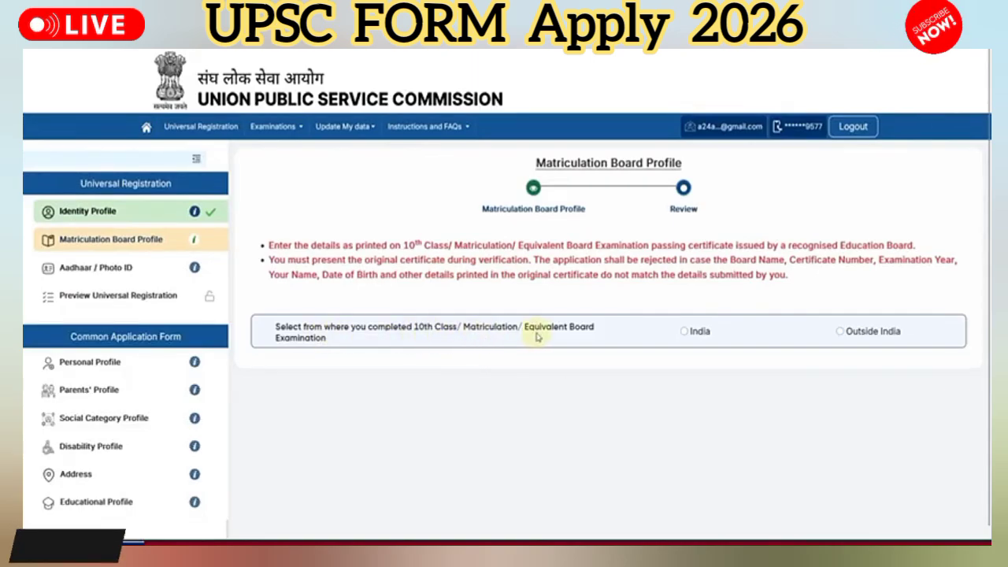
pyautogui.click(685, 334)
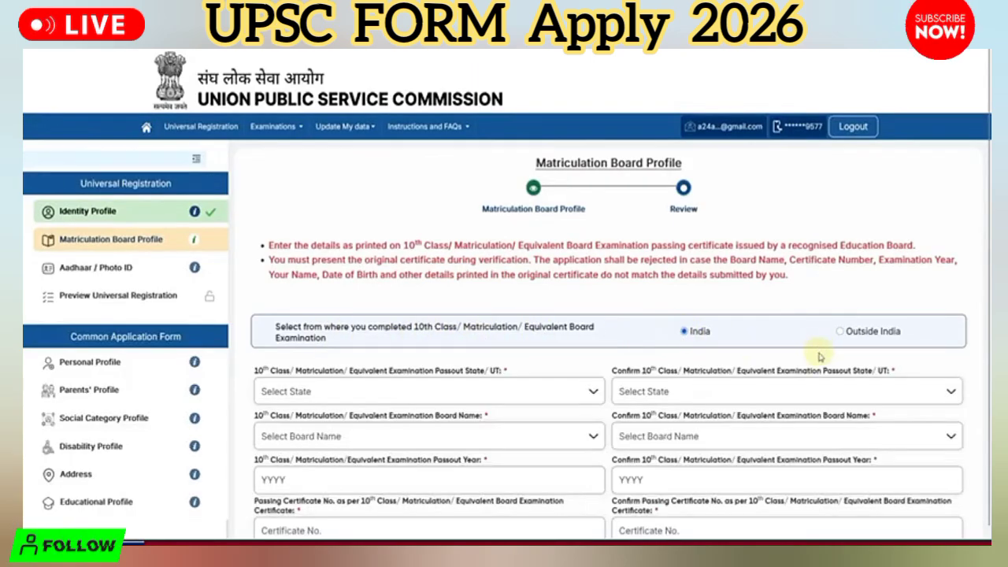
pyautogui.scroll(-3, 709, 362)
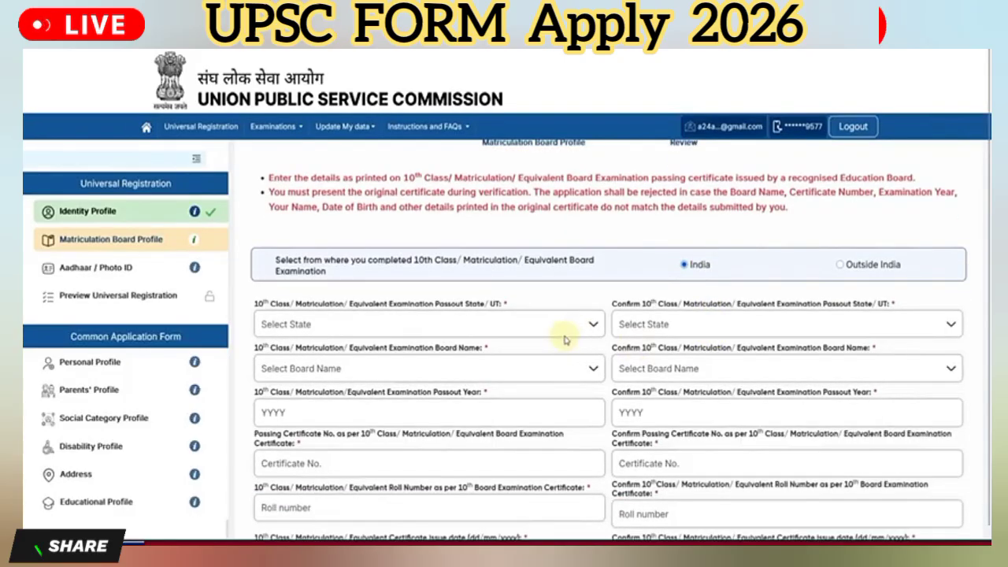
pyautogui.click(319, 260)
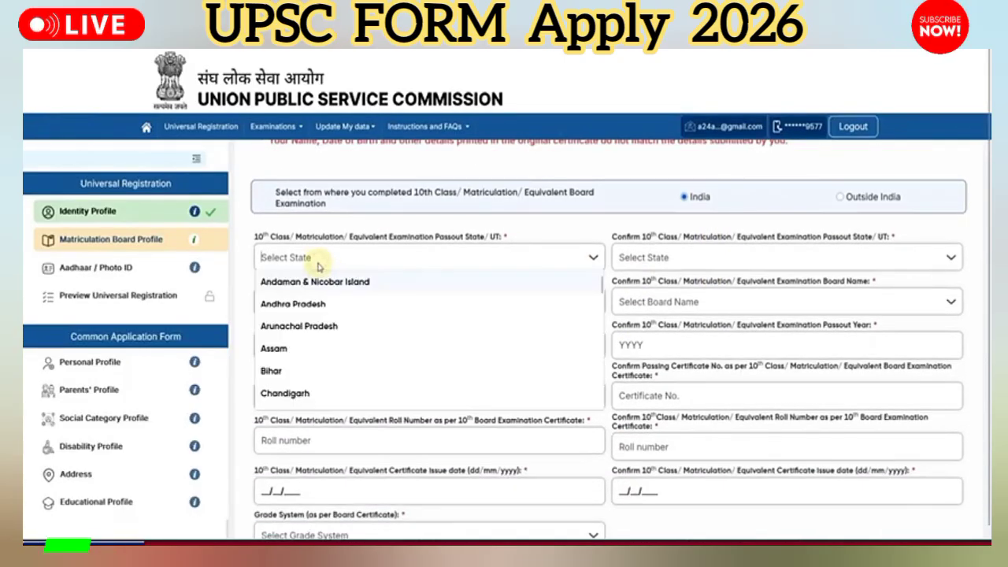
pyautogui.scroll(-5, 331, 328)
pyautogui.scroll(-6, 332, 332)
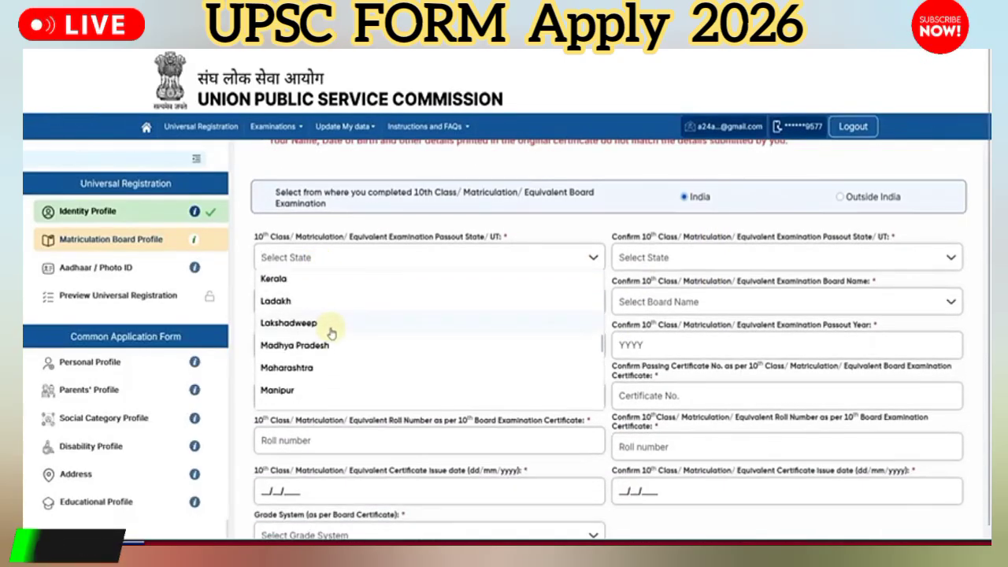
pyautogui.click(323, 374)
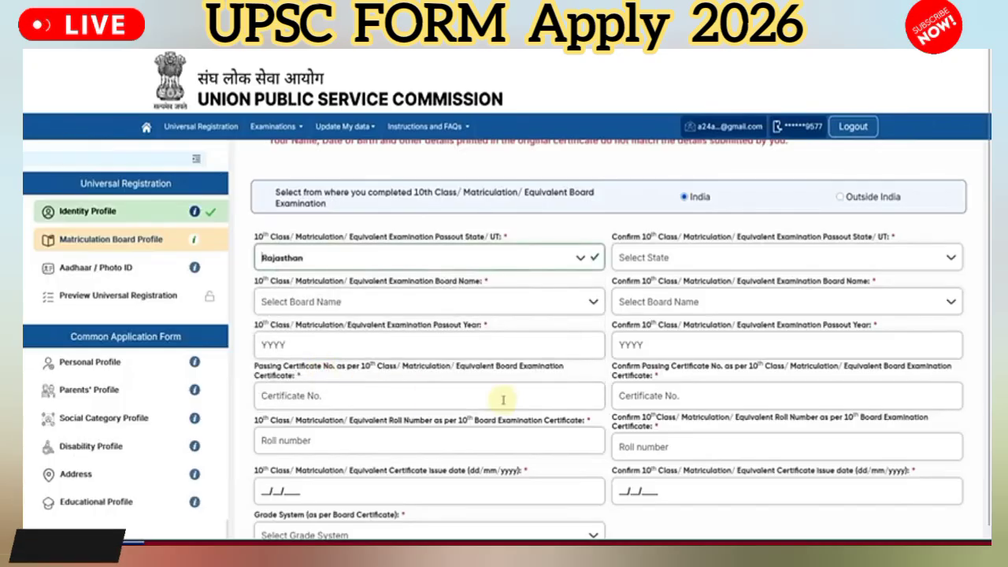
pyautogui.click(660, 268)
pyautogui.scroll(-5, 658, 350)
pyautogui.scroll(-5, 658, 350)
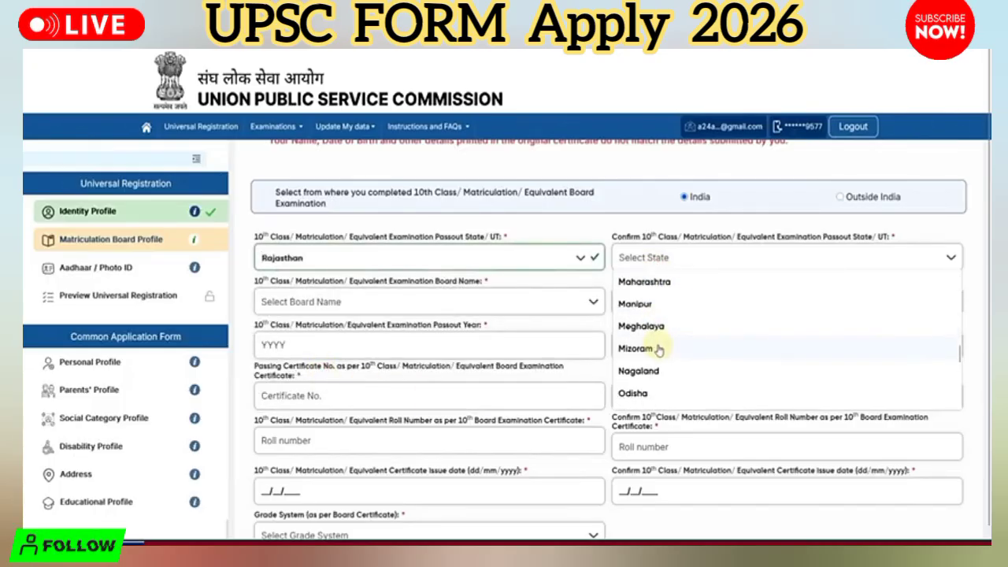
pyautogui.click(651, 354)
# Choose and confirm Board of Secondary Education Rajasthan as the board
pyautogui.click(359, 308)
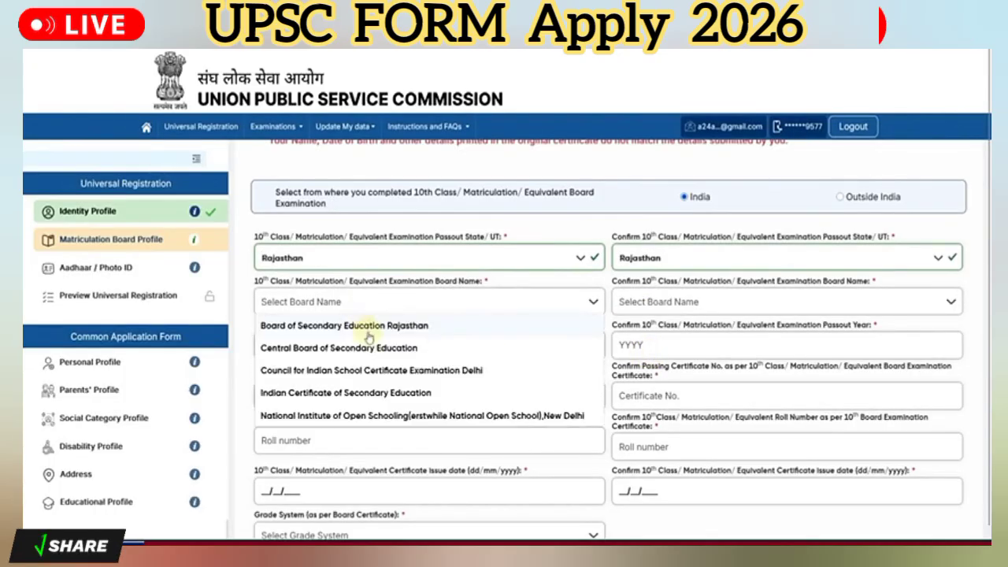
pyautogui.click(365, 331)
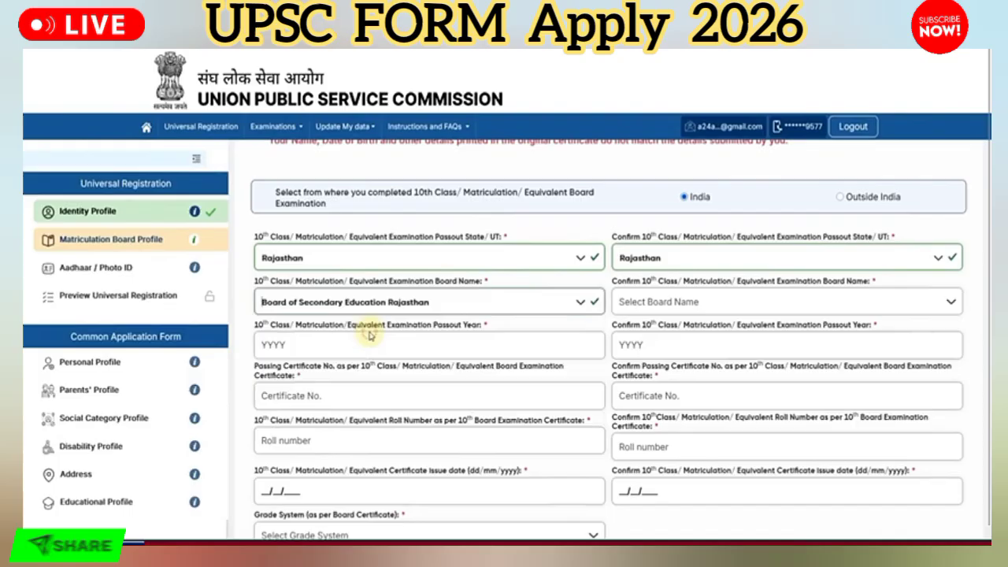
pyautogui.click(624, 306)
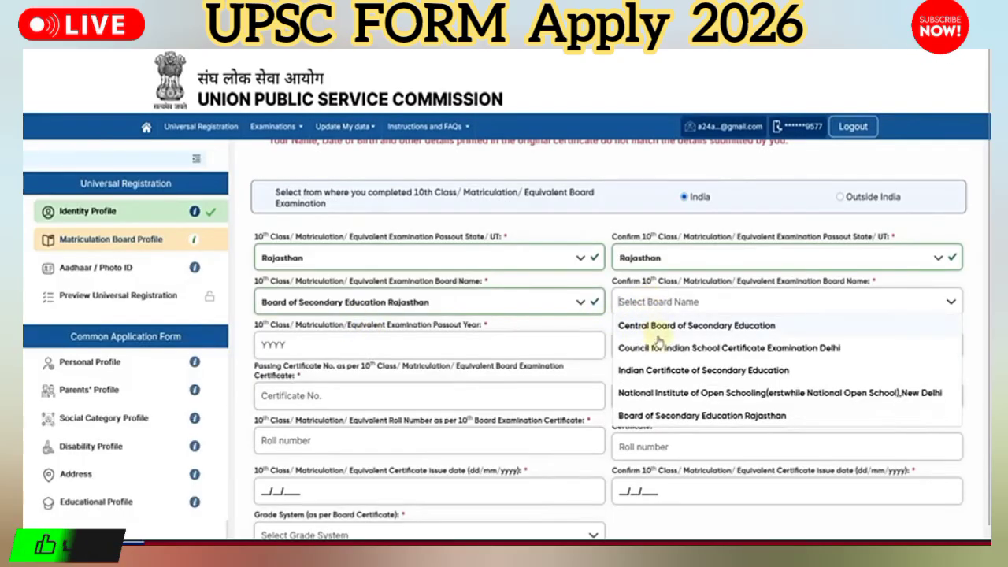
pyautogui.click(678, 416)
# Enter 2023 as the 10th-class passout year and move to its confirmation
pyautogui.scroll(-1, 552, 311)
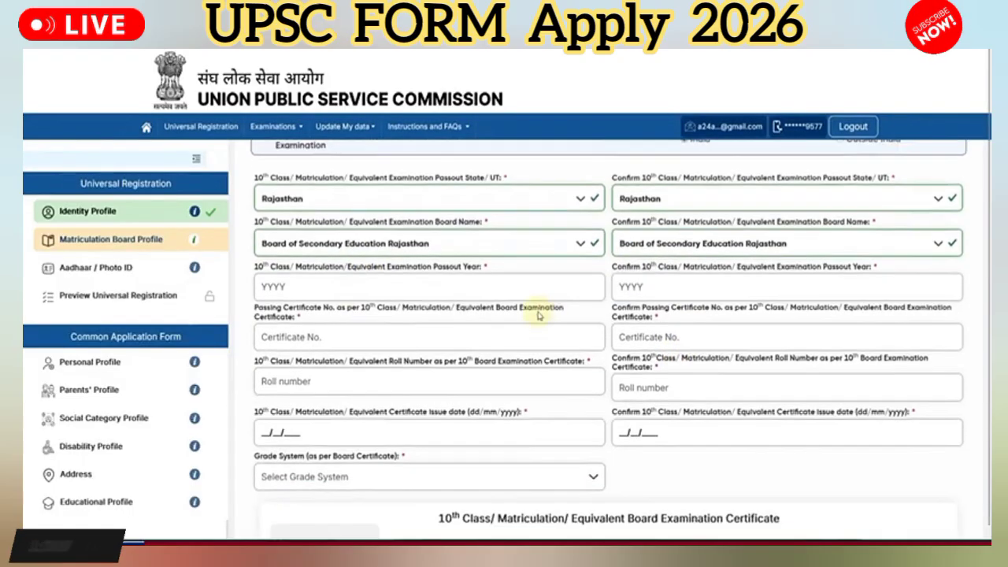
pyautogui.click(280, 278)
pyautogui.write('2')
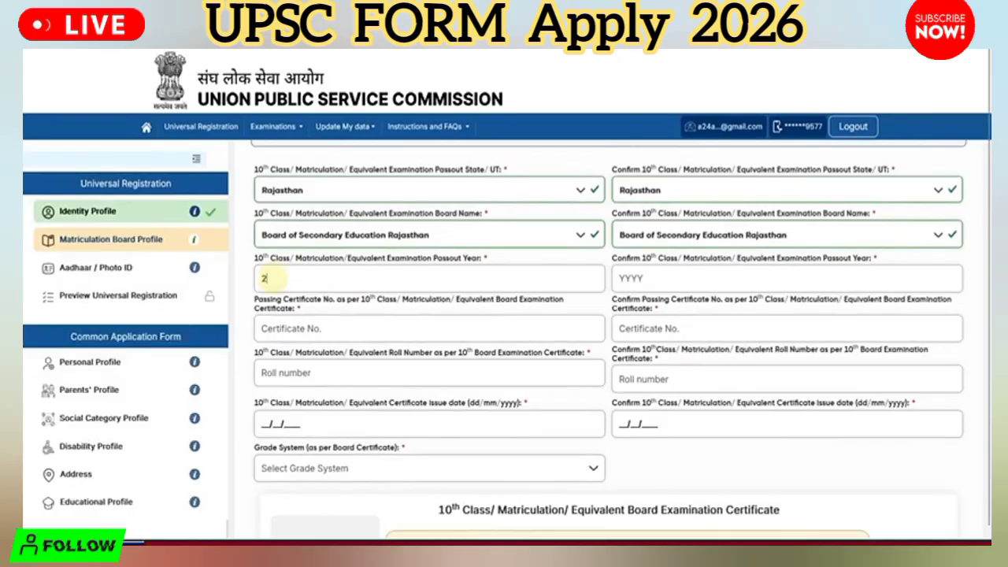
pyautogui.write('0')
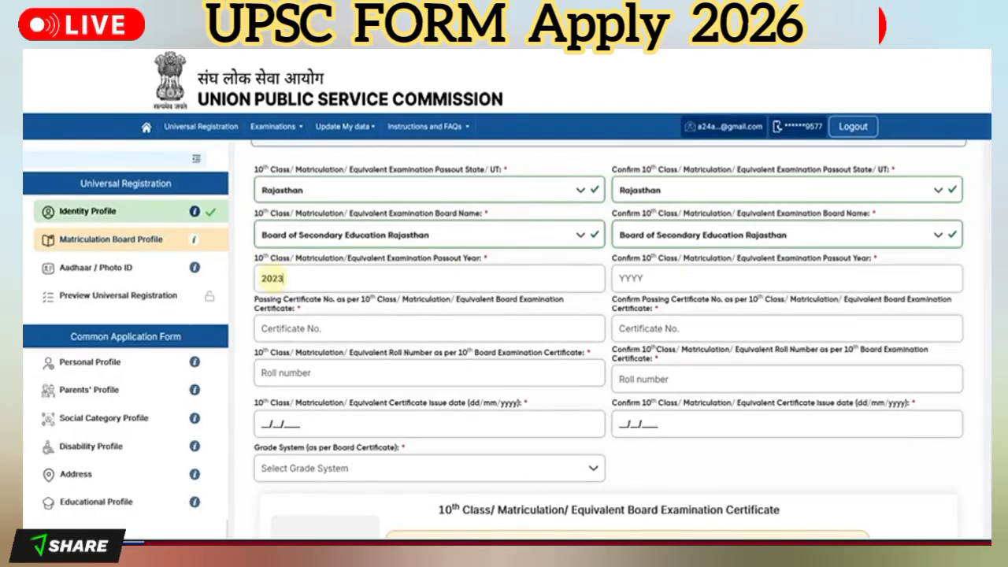
pyautogui.write('23')
pyautogui.click(638, 279)
pyautogui.write('2023')
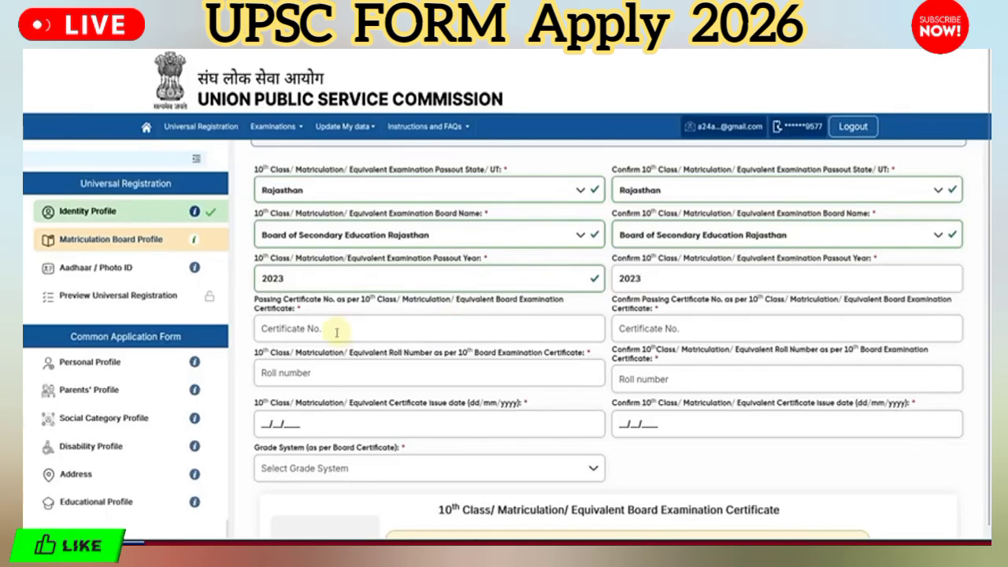
# Enter the passing certificate number and its confirmation
pyautogui.click(309, 330)
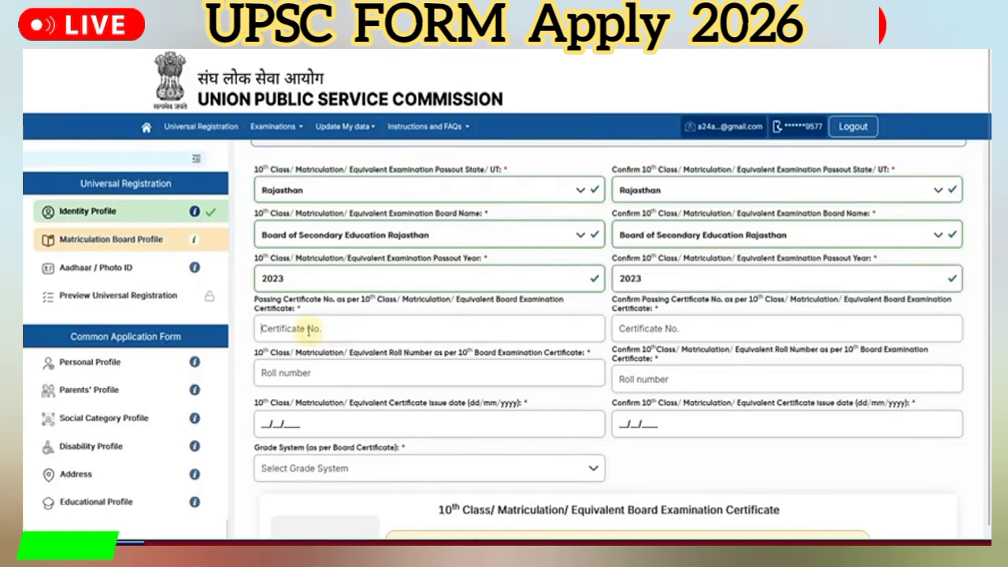
pyautogui.click(403, 304)
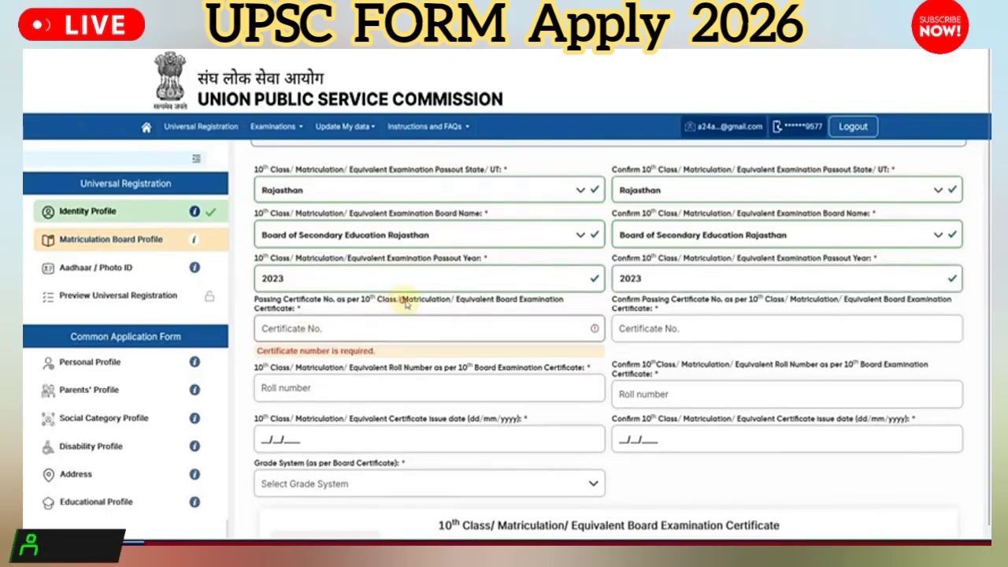
pyautogui.click(287, 328)
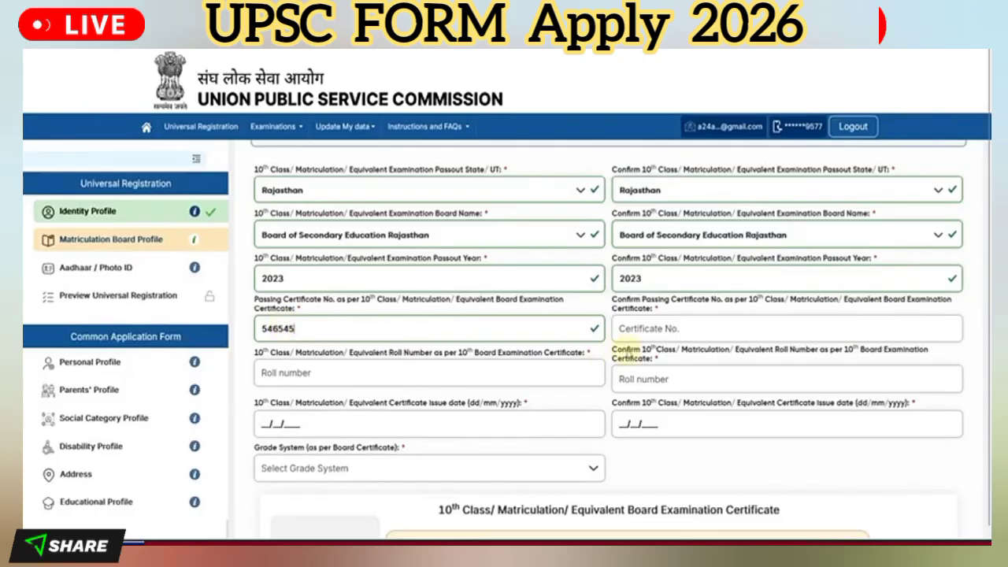
pyautogui.click(642, 331)
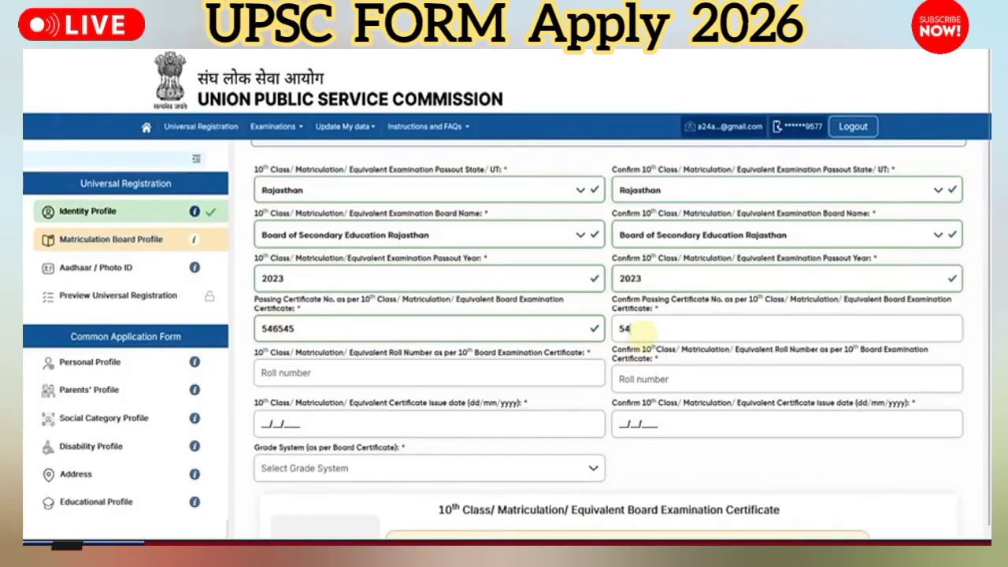
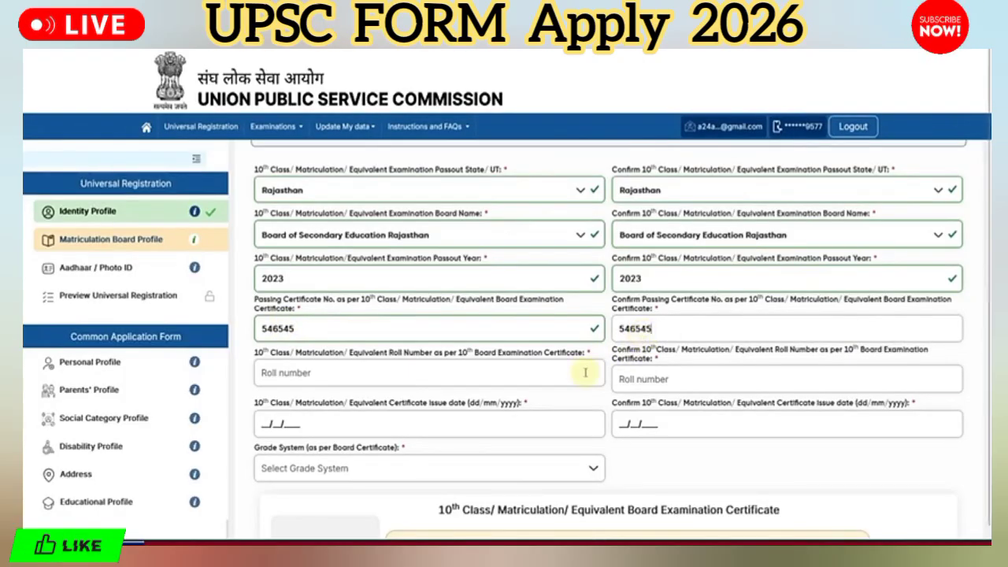
pyautogui.hotkey('shift', 'Tab')
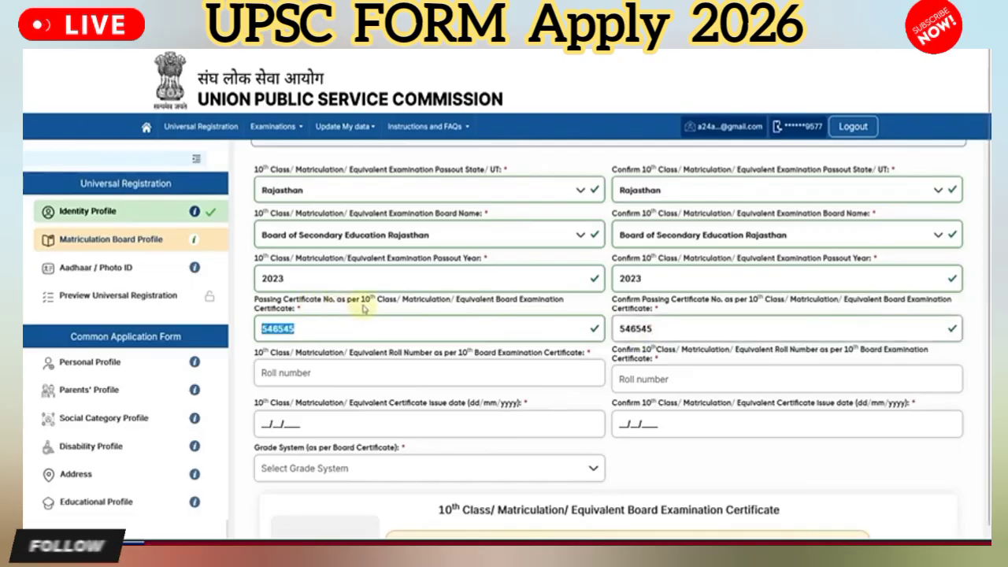
# Leave the roll number blank and enter certificate issue date 14/06/2023
pyautogui.click(302, 374)
pyautogui.scroll(-1, 306, 367)
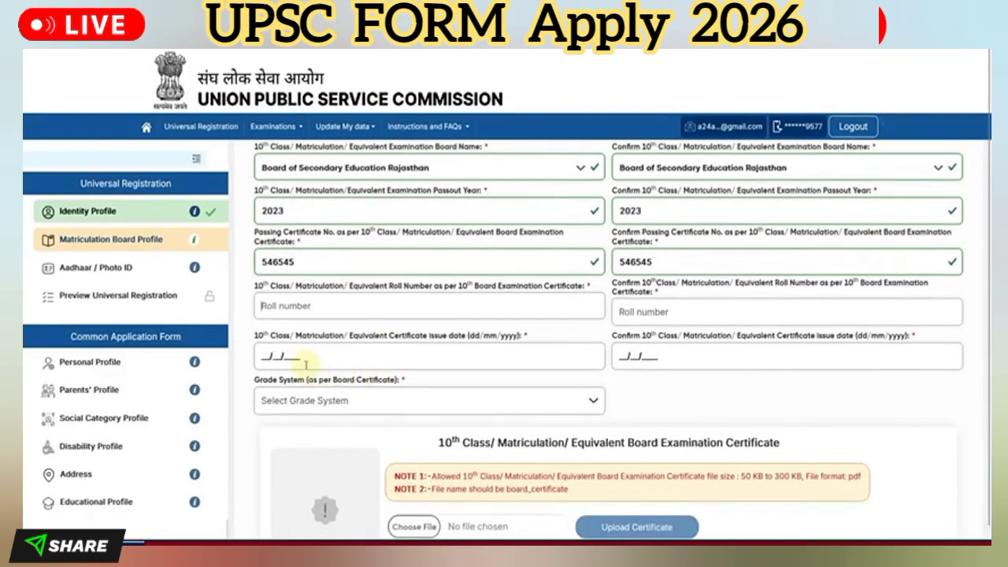
pyautogui.click(402, 339)
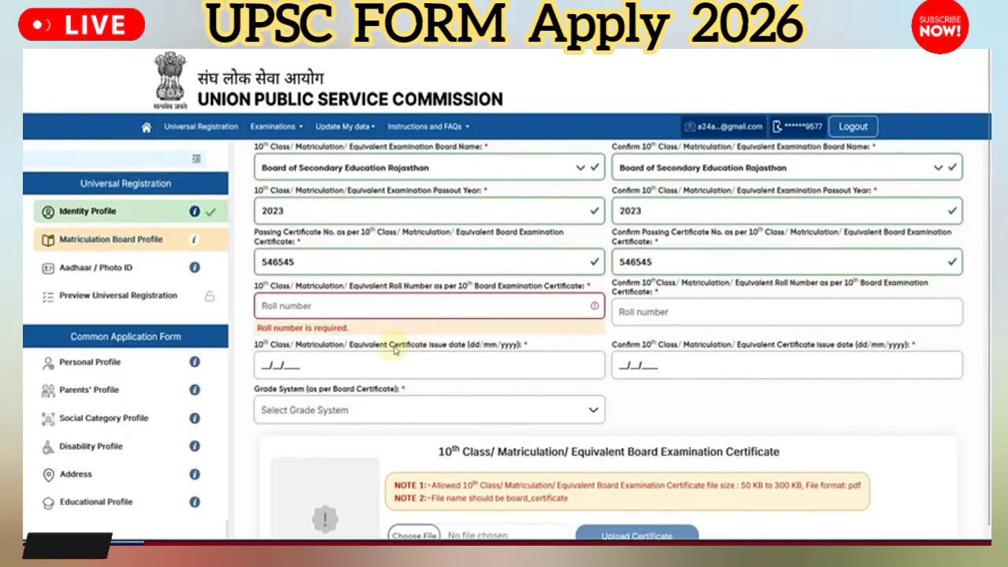
pyautogui.click(264, 365)
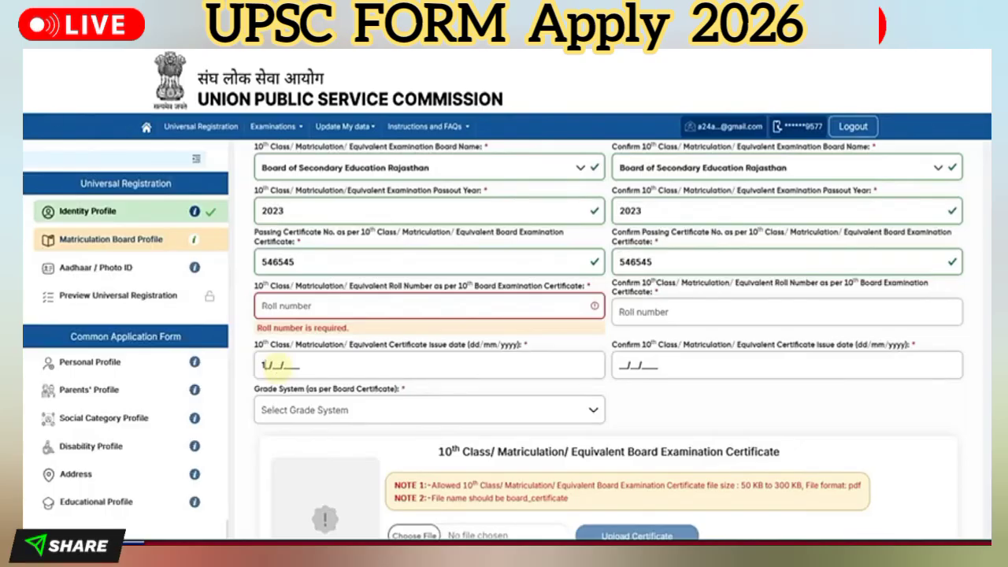
pyautogui.write('4/06/')
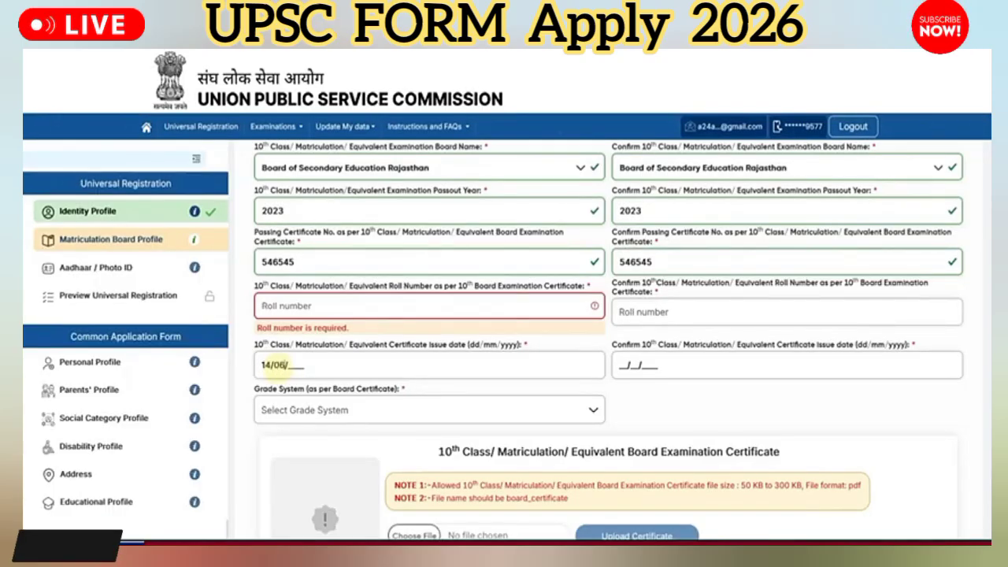
pyautogui.write('2023')
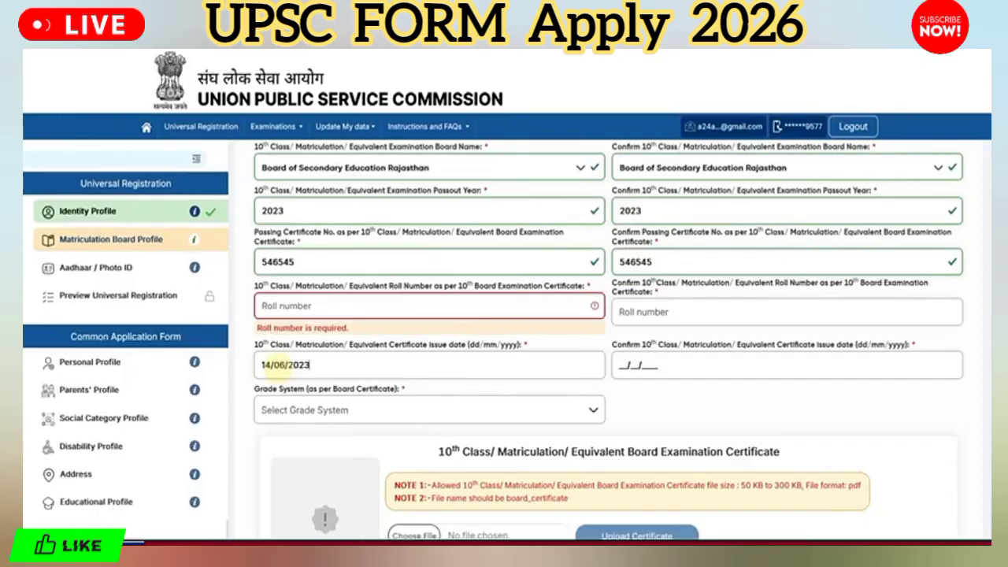
# Confirm the 14/06/2023 issue date, then try several grade systems before settling on Percentage(%) Marks
pyautogui.click(637, 374)
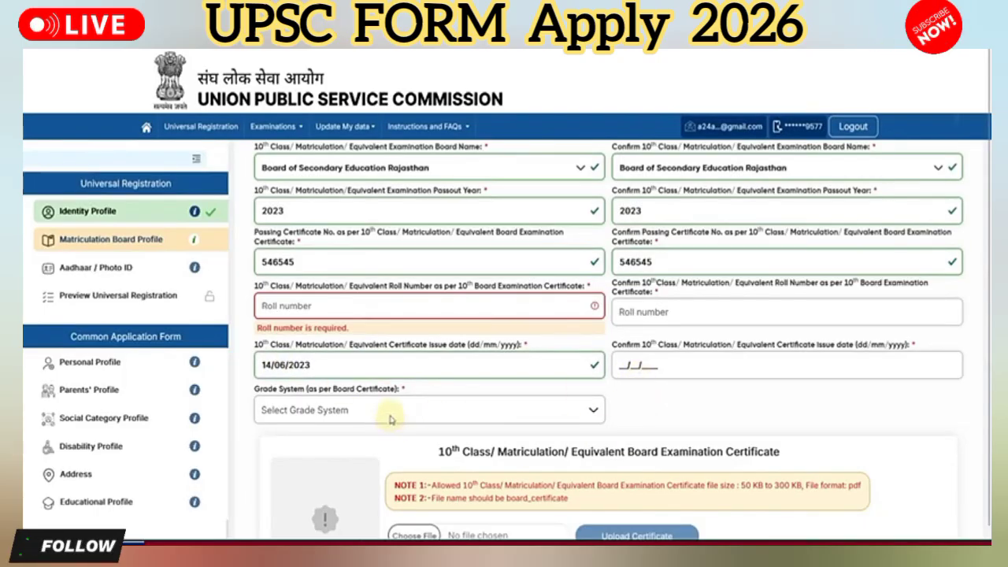
pyautogui.scroll(-2, 387, 418)
pyautogui.click(317, 282)
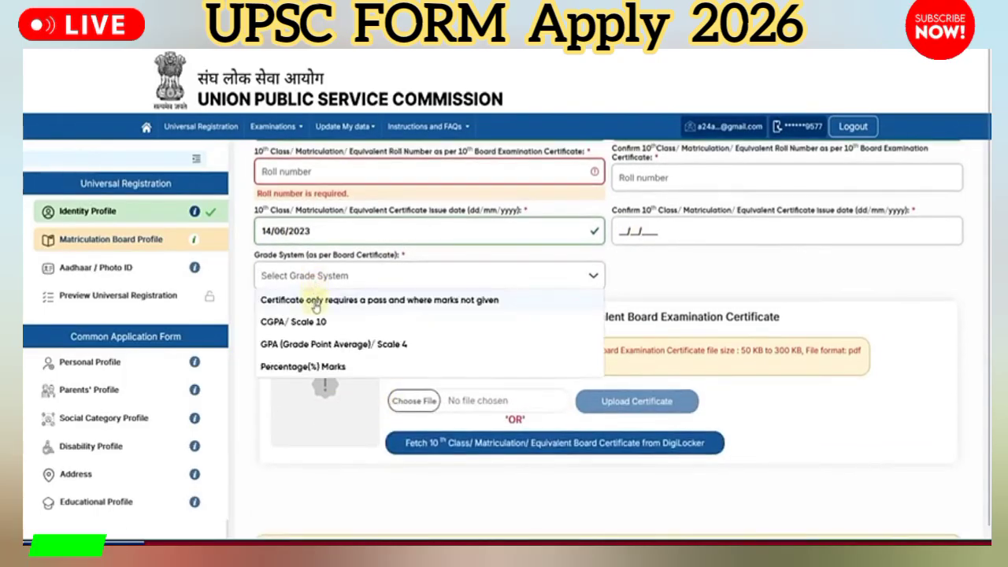
pyautogui.click(299, 334)
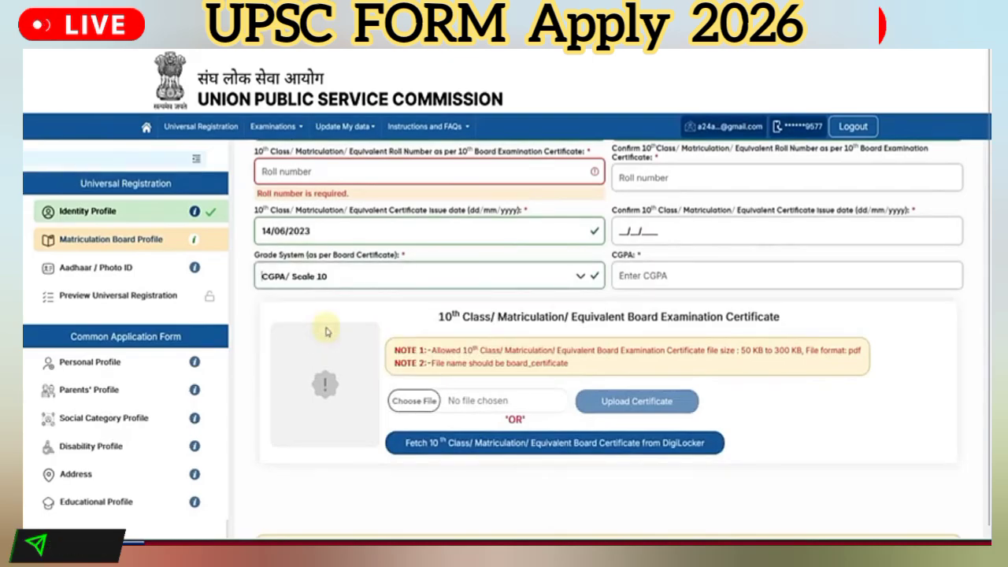
pyautogui.click(567, 277)
pyautogui.click(315, 366)
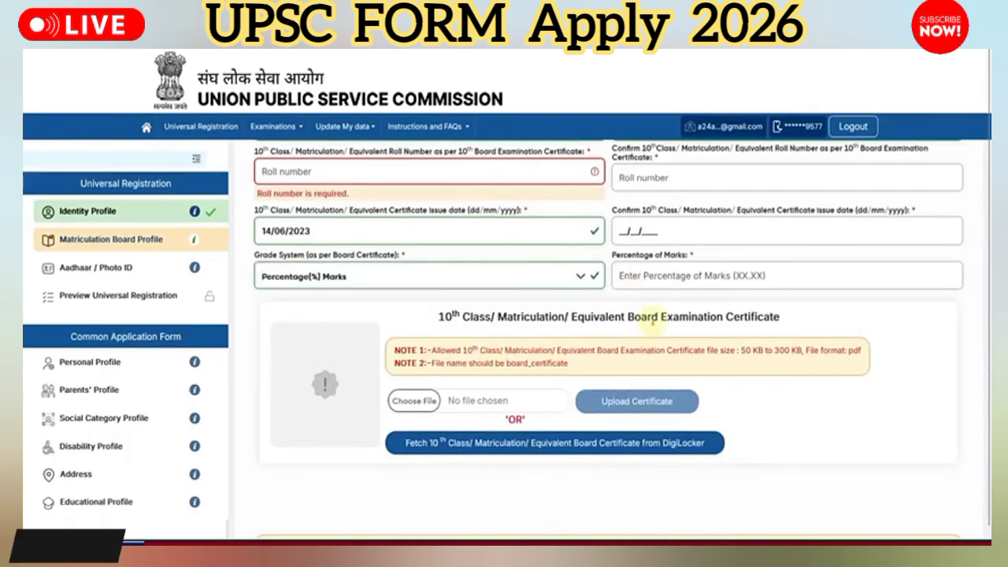
pyautogui.click(470, 277)
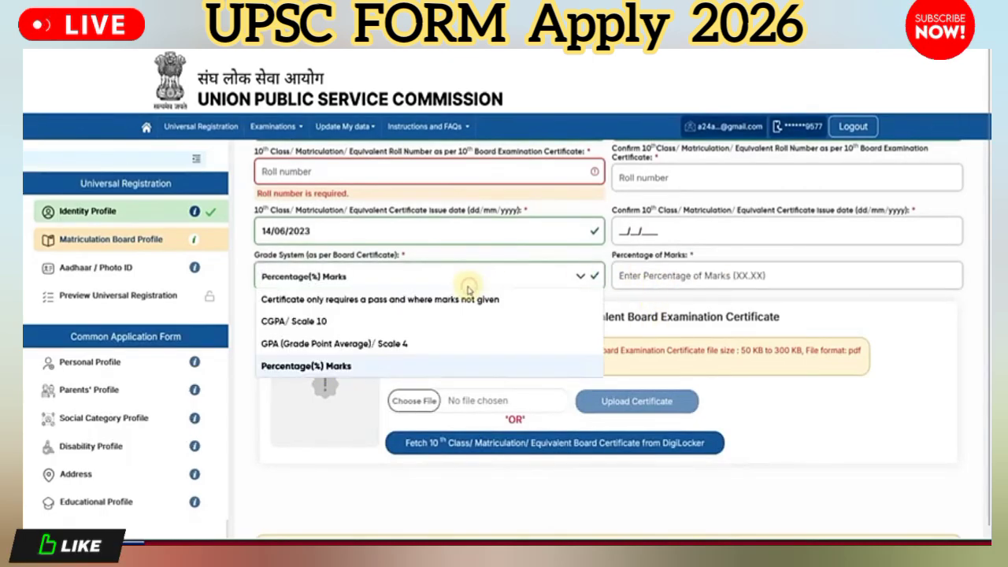
pyautogui.click(367, 304)
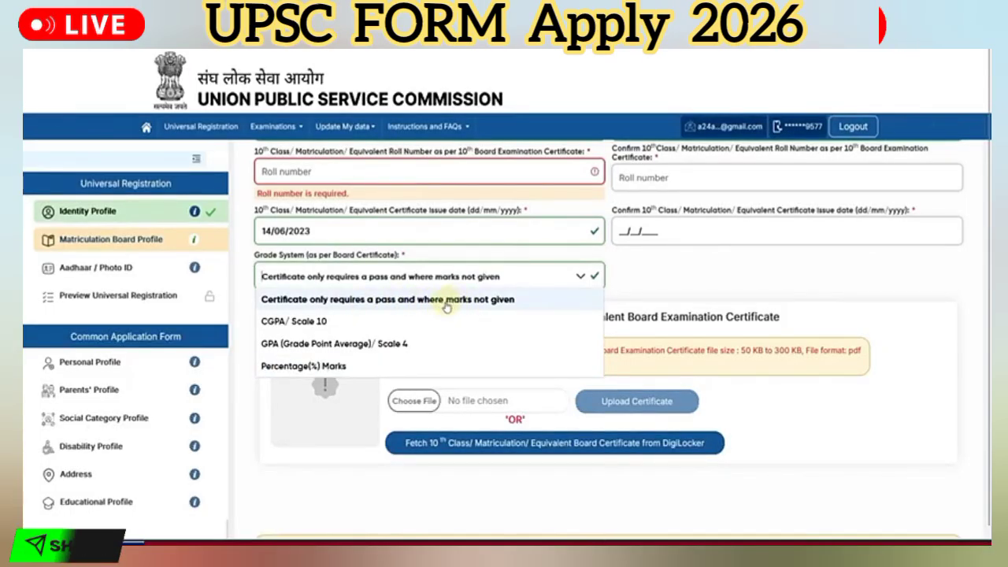
pyautogui.click(378, 344)
pyautogui.click(629, 277)
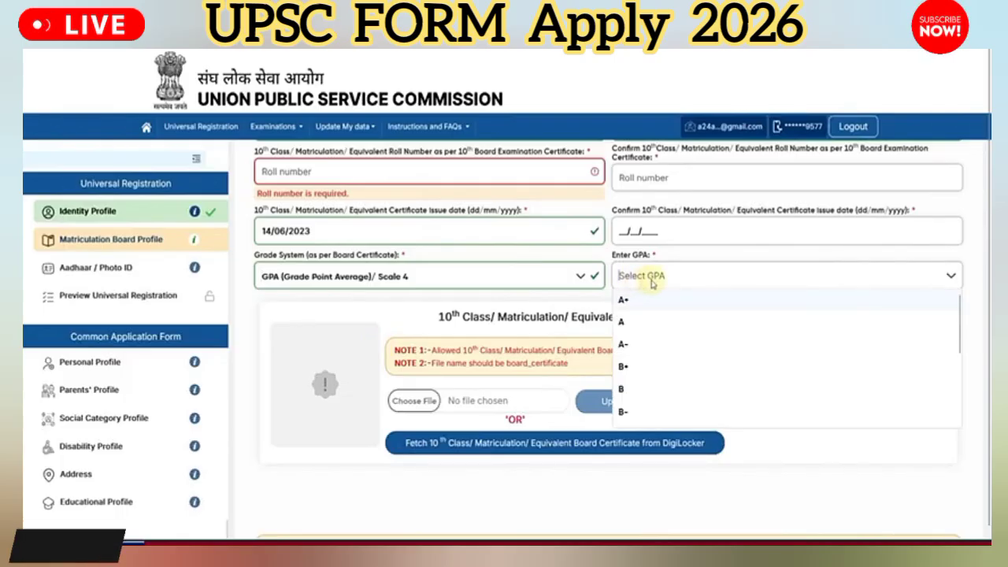
pyautogui.click(385, 281)
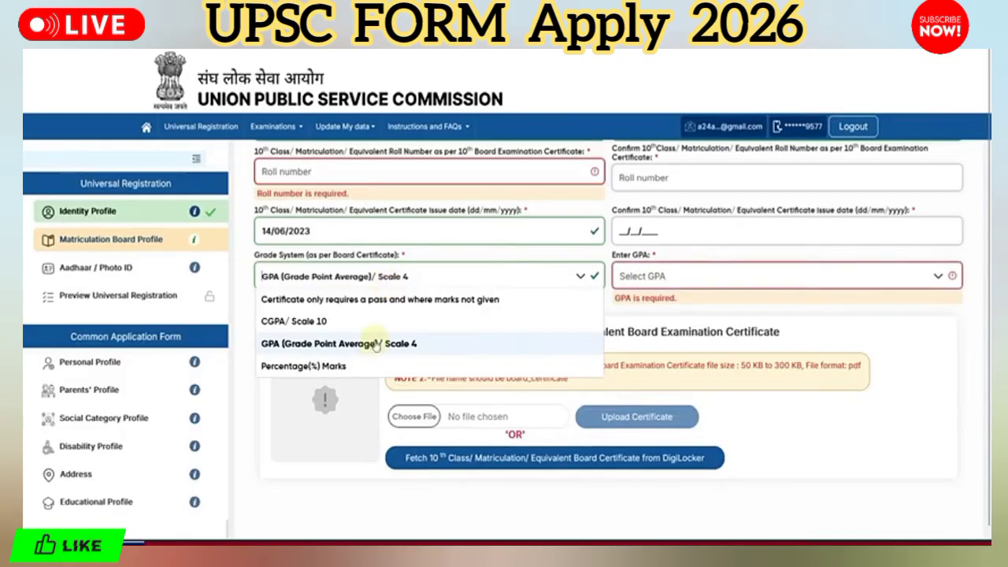
pyautogui.click(372, 362)
# Enter 80.00 as the percentage of marks for the 10th class
pyautogui.click(645, 276)
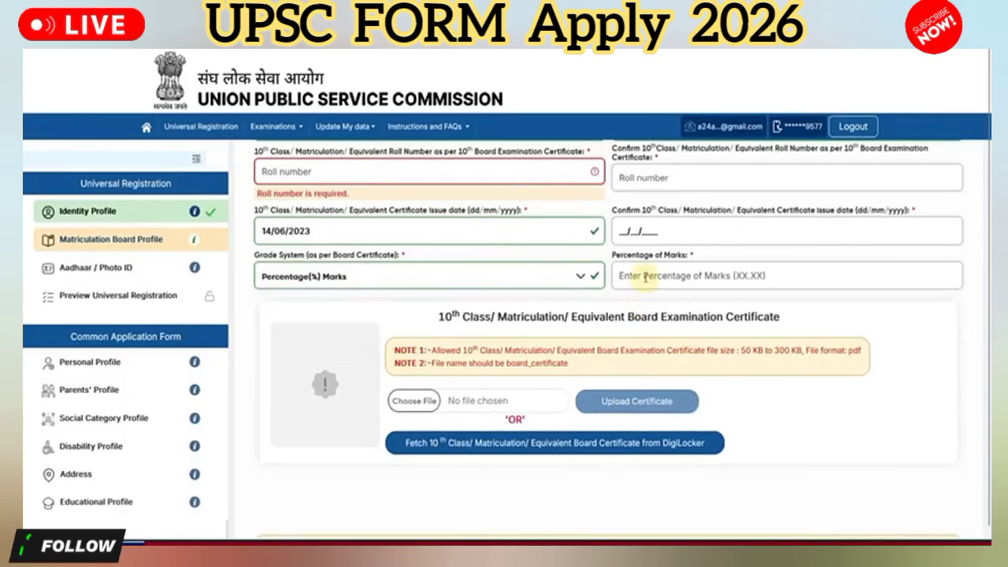
pyautogui.write('80.00')
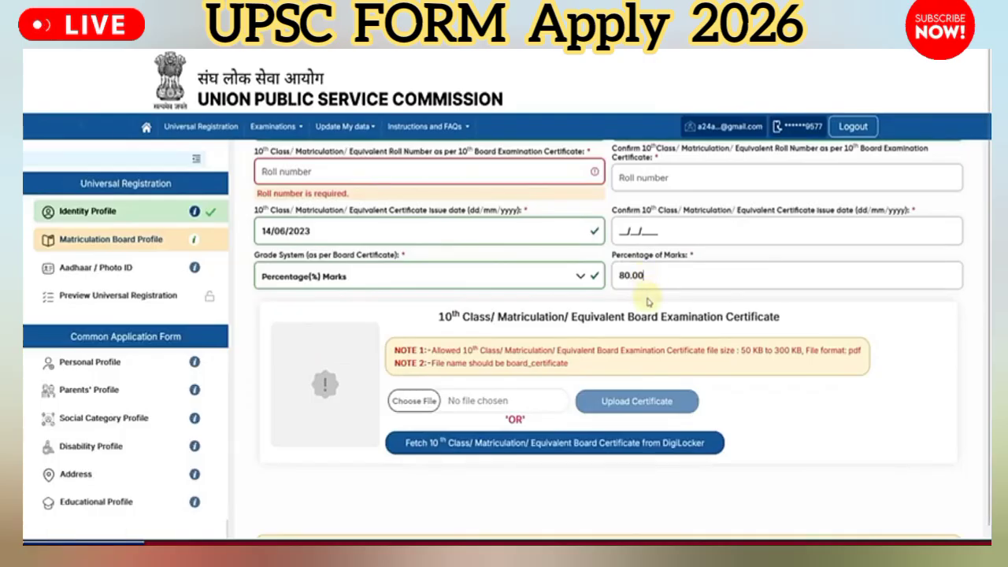
pyautogui.moveTo(471, 323); pyautogui.dragTo(554, 322)
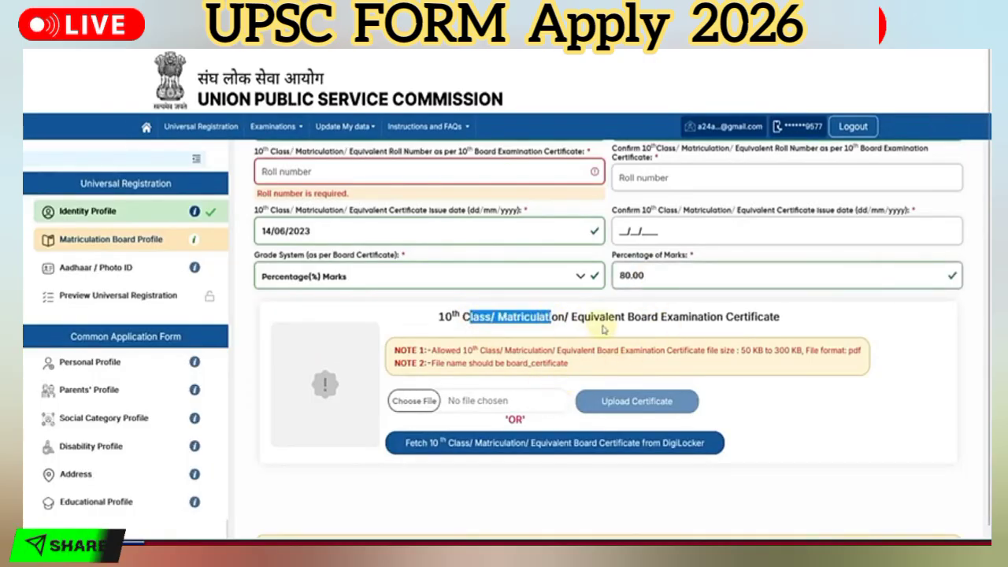
pyautogui.click(604, 325)
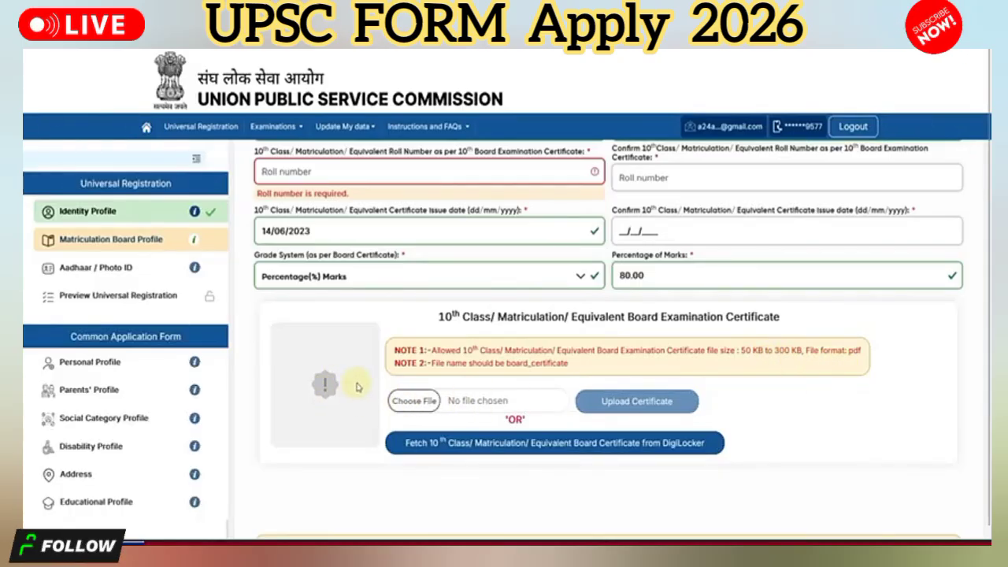
# Copy the required file name board_certificate from the page
pyautogui.moveTo(507, 364); pyautogui.dragTo(553, 371)
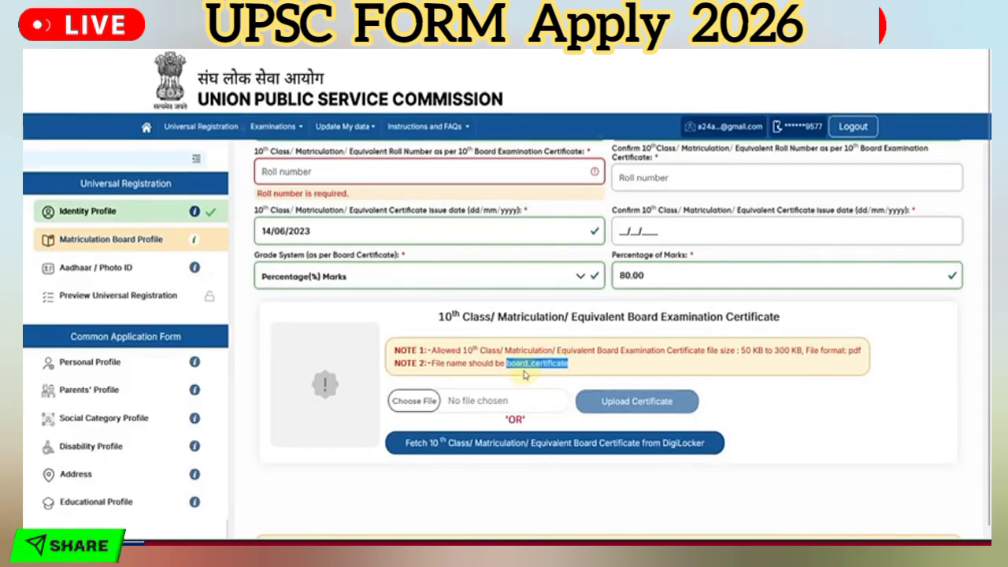
pyautogui.rightClick(533, 362)
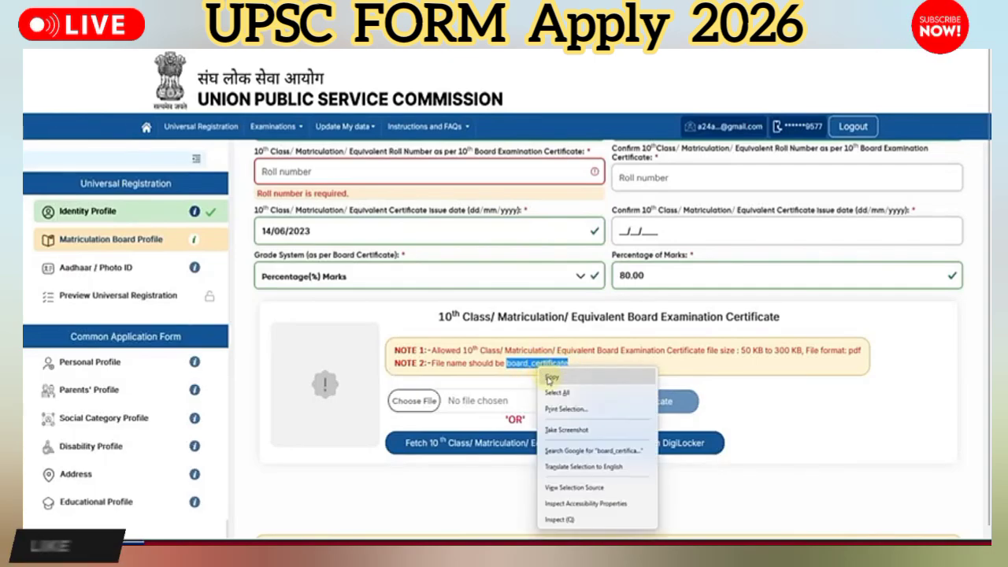
pyautogui.click(546, 377)
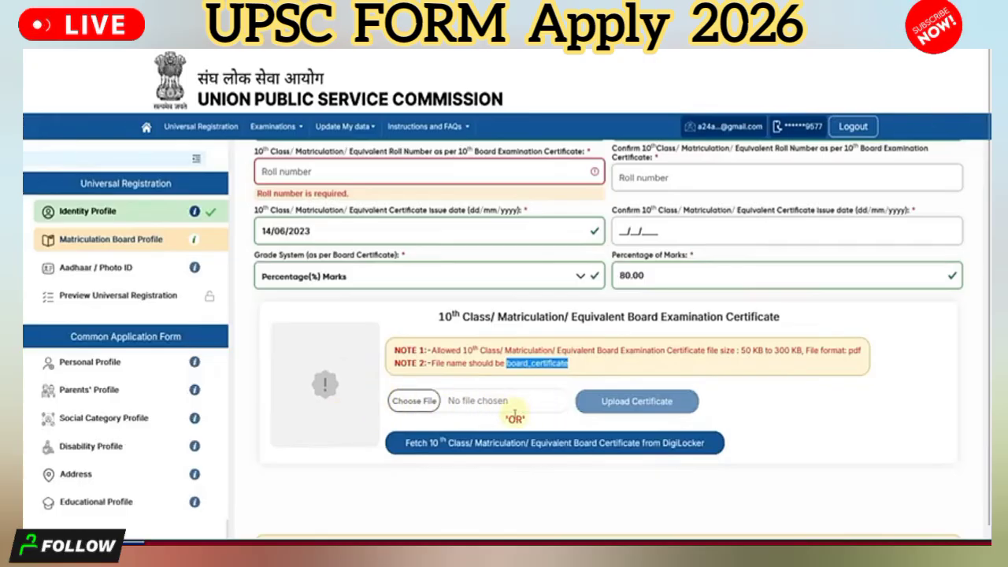
# Upload board_certificate.pdf as the 10th board certificate and continue to the Aadhaar / Photo ID step
pyautogui.scroll(-1, 406, 394)
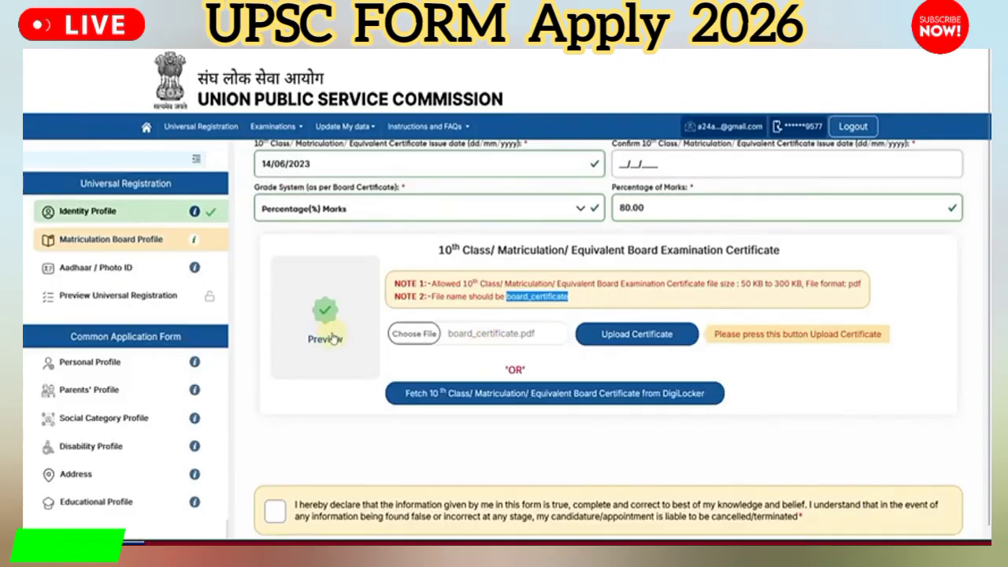
pyautogui.click(627, 346)
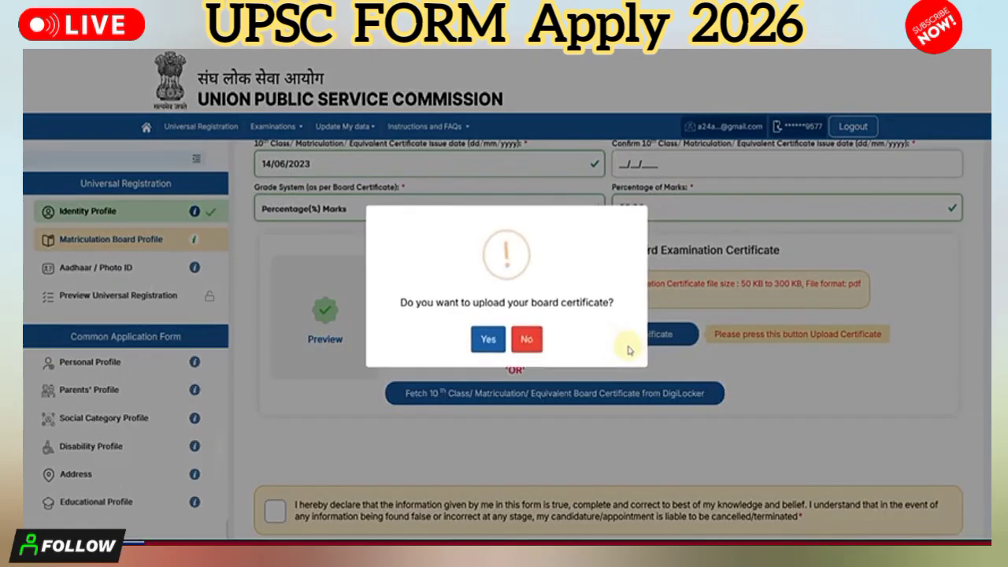
pyautogui.click(488, 339)
pyautogui.click(508, 347)
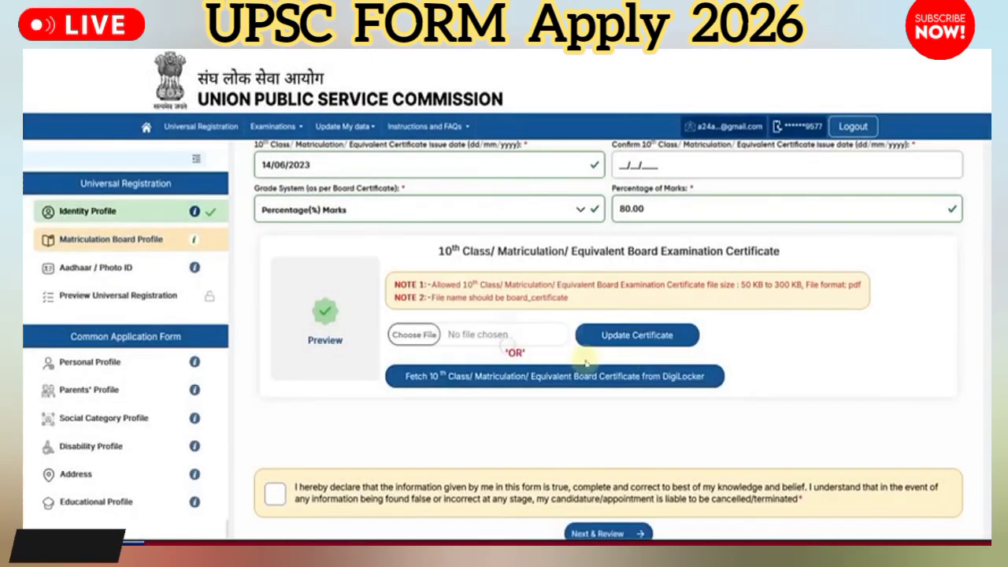
pyautogui.click(603, 534)
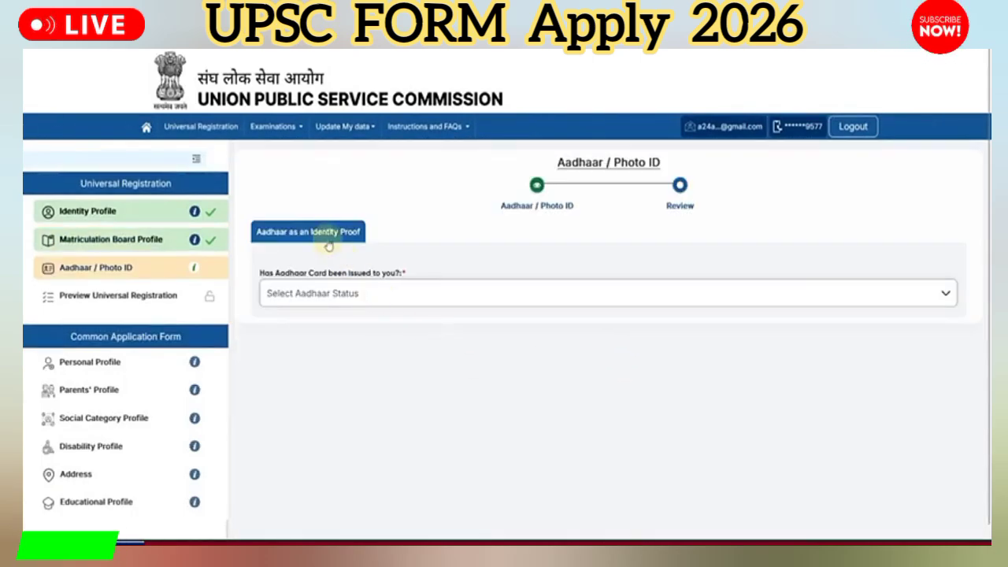
# Try the issued-Aadhaar-with-consent and virtual ID answers, giving consent for each
pyautogui.click(356, 295)
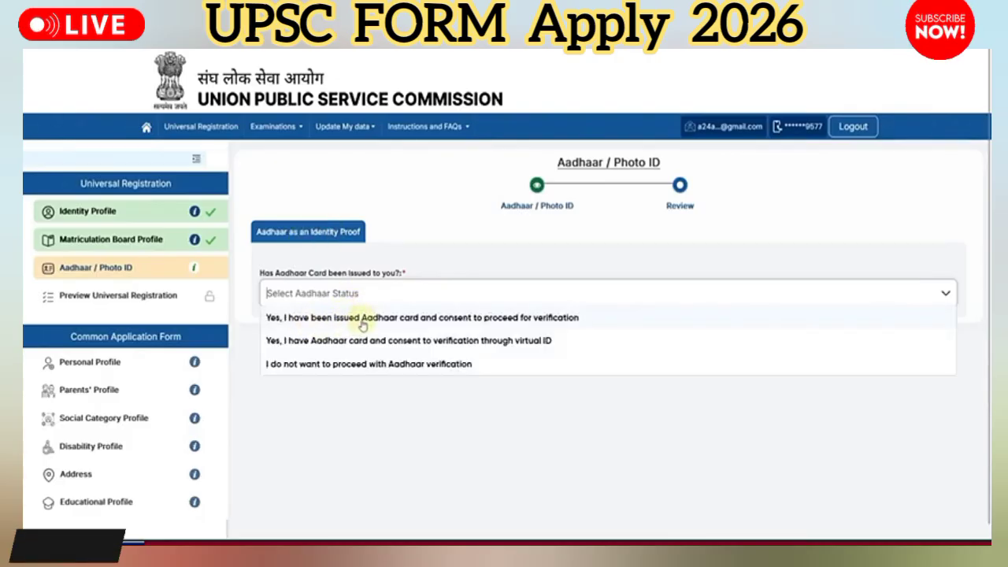
pyautogui.click(363, 319)
pyautogui.click(273, 371)
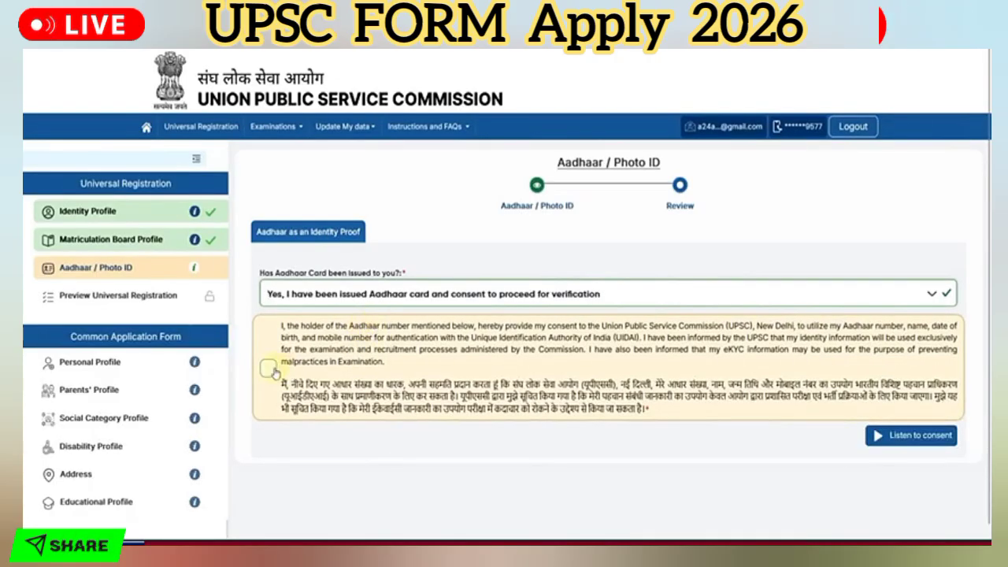
pyautogui.scroll(-1, 425, 387)
pyautogui.scroll(-1, 425, 388)
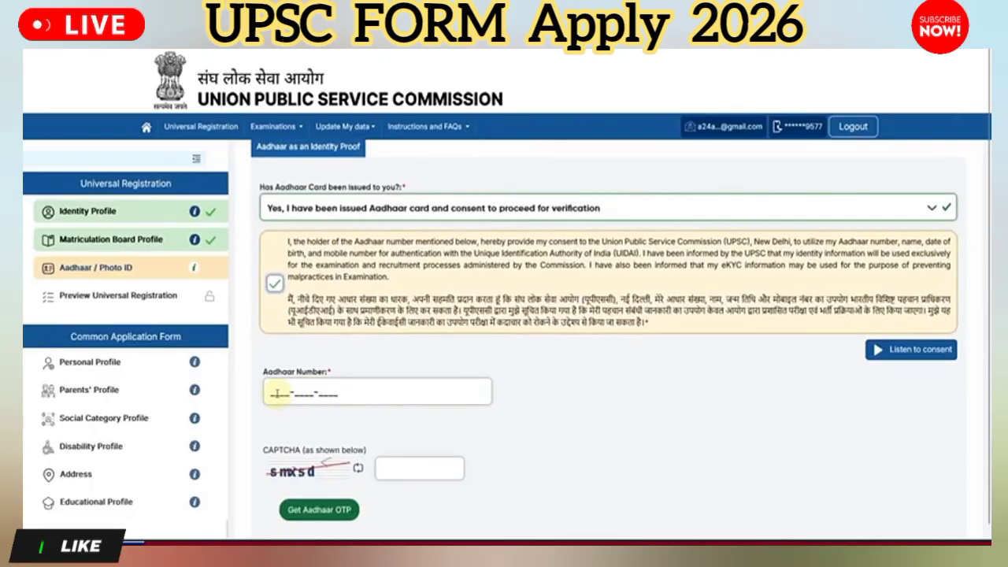
pyautogui.scroll(-1, 370, 410)
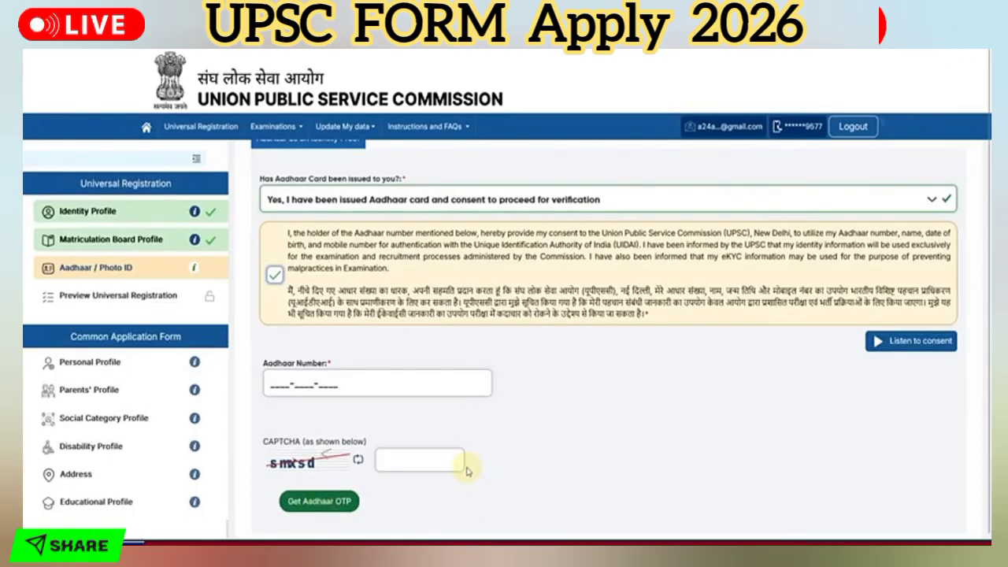
pyautogui.click(355, 199)
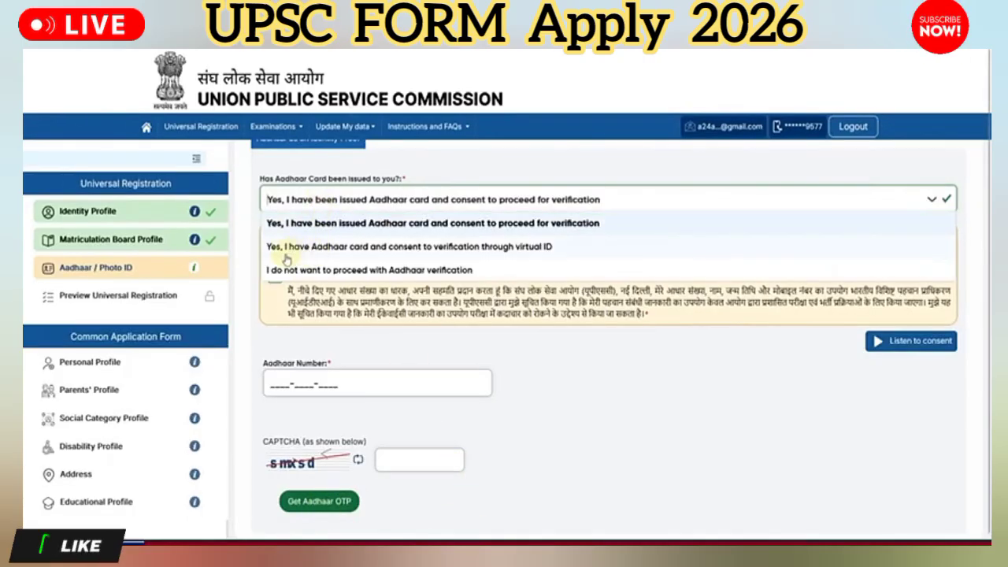
pyautogui.click(429, 246)
pyautogui.click(268, 359)
pyautogui.scroll(-2, 376, 404)
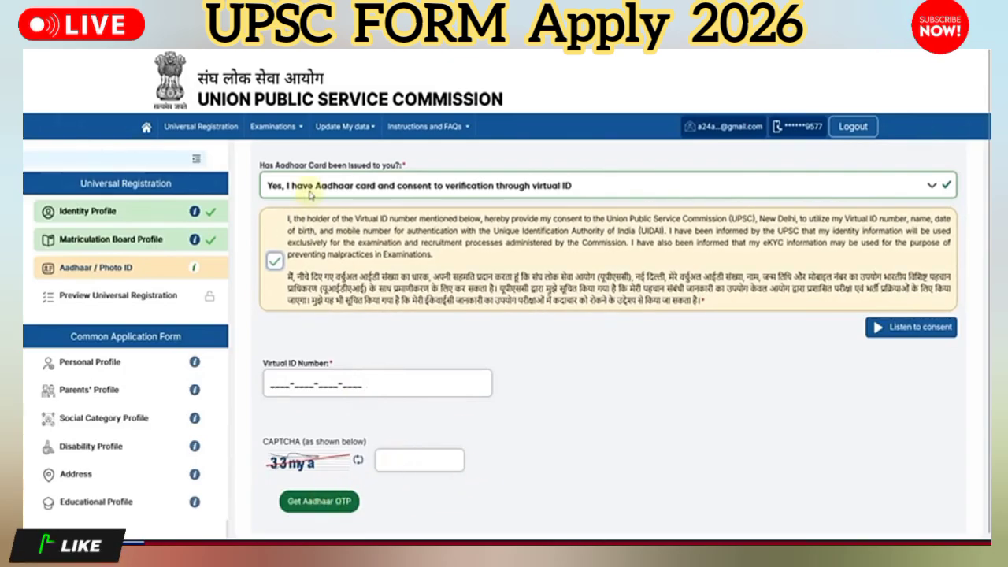
# Choose 'I do not want to proceed with Aadhaar verification' and acknowledge the early-reporting notice
pyautogui.click(310, 195)
pyautogui.click(300, 257)
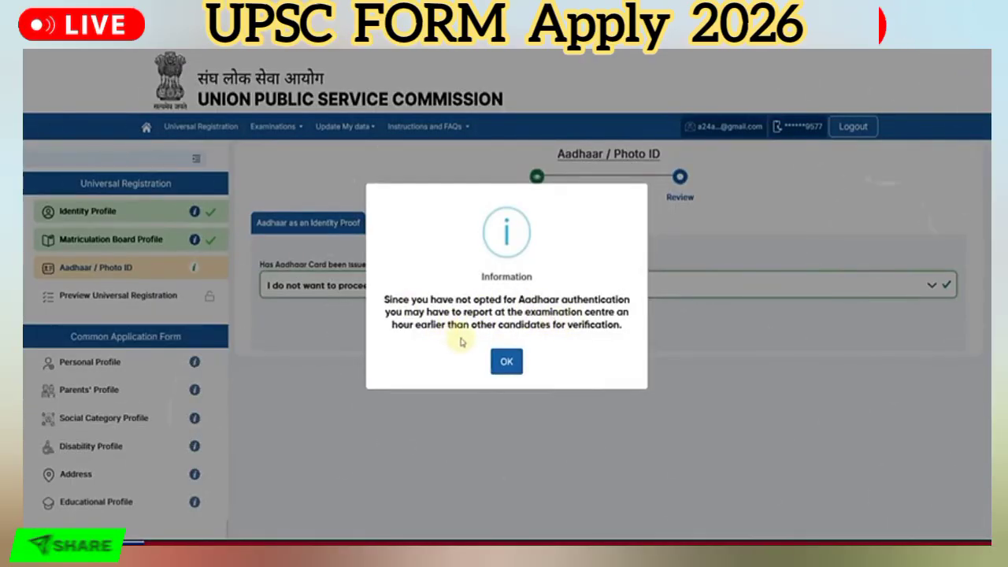
pyautogui.click(506, 362)
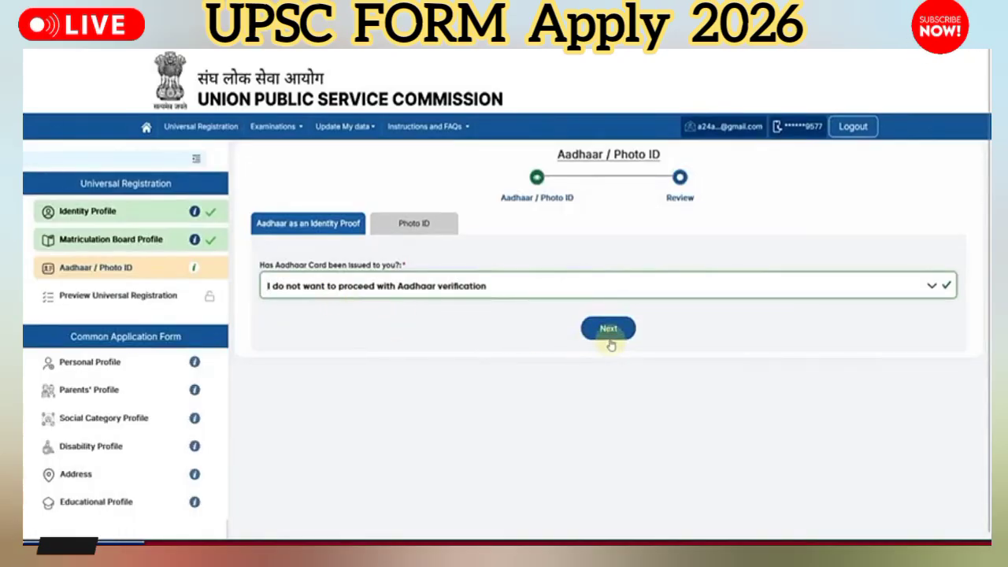
# Keep the decline-Aadhaar answer and choose Valid PAN Card as the photo identity
pyautogui.click(391, 293)
pyautogui.click(359, 355)
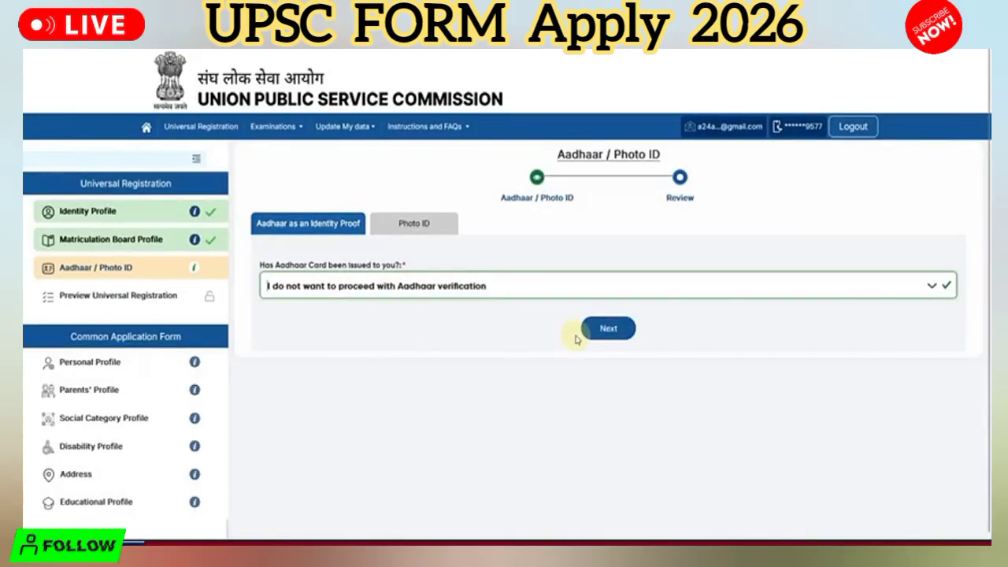
pyautogui.click(408, 229)
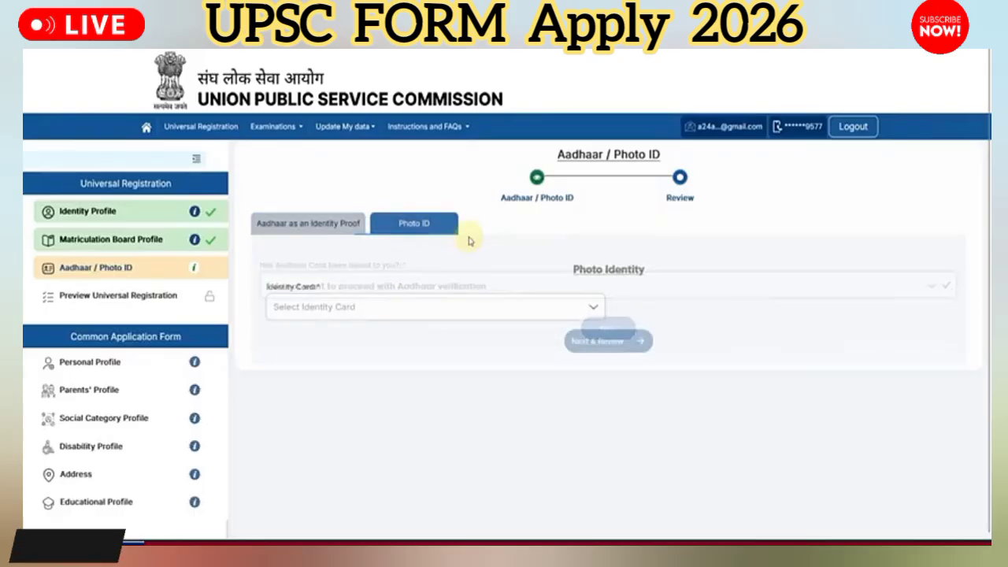
pyautogui.click(401, 317)
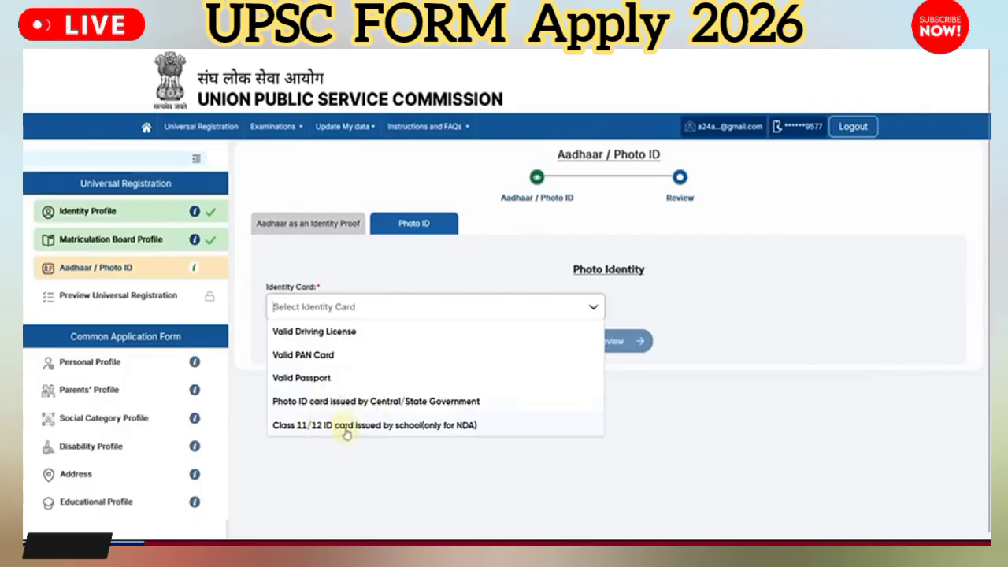
pyautogui.click(327, 355)
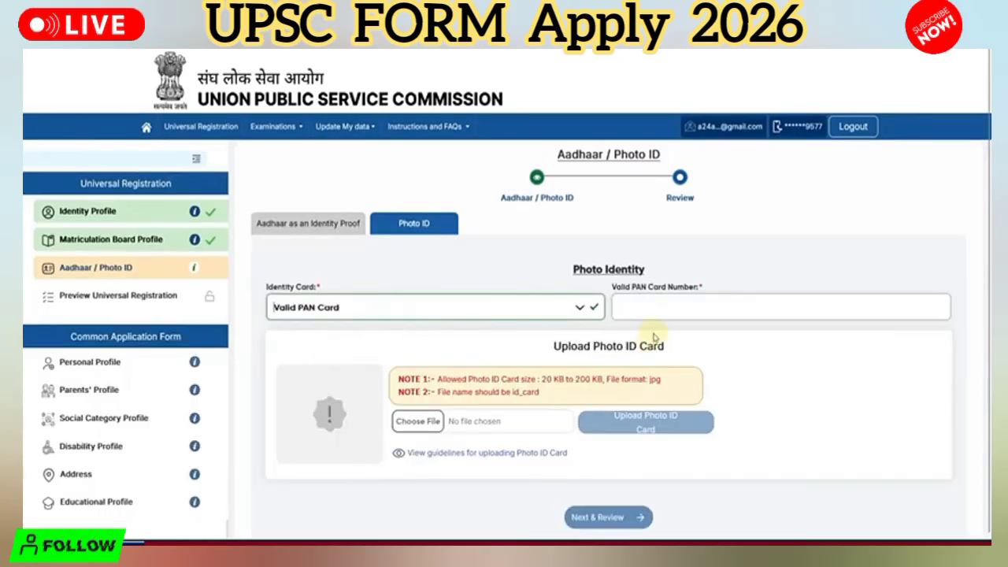
pyautogui.scroll(-1, 732, 364)
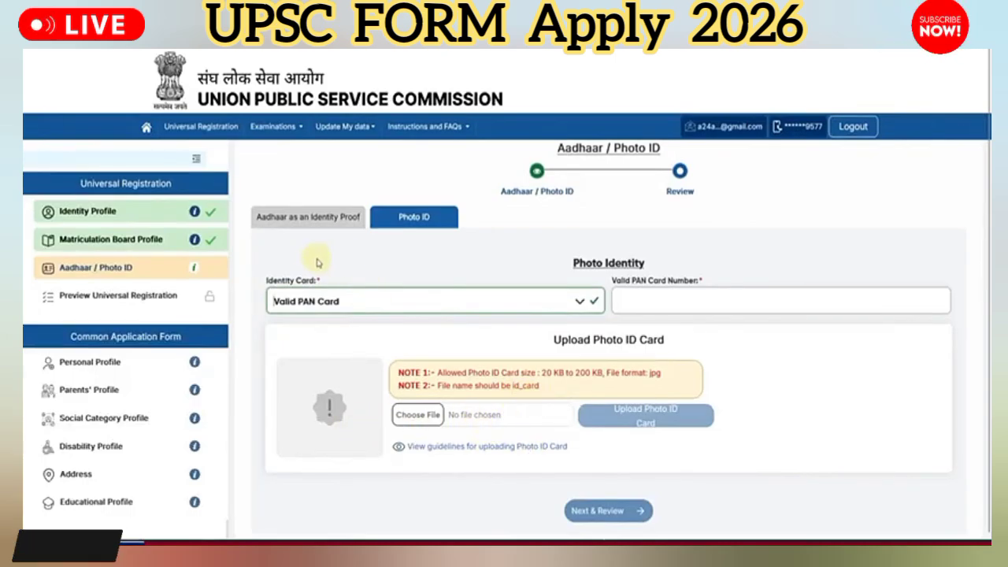
# Back in the Aadhaar section, pick the issued-Aadhaar-with-consent answer after briefly trying virtual ID
pyautogui.click(317, 227)
pyautogui.click(315, 286)
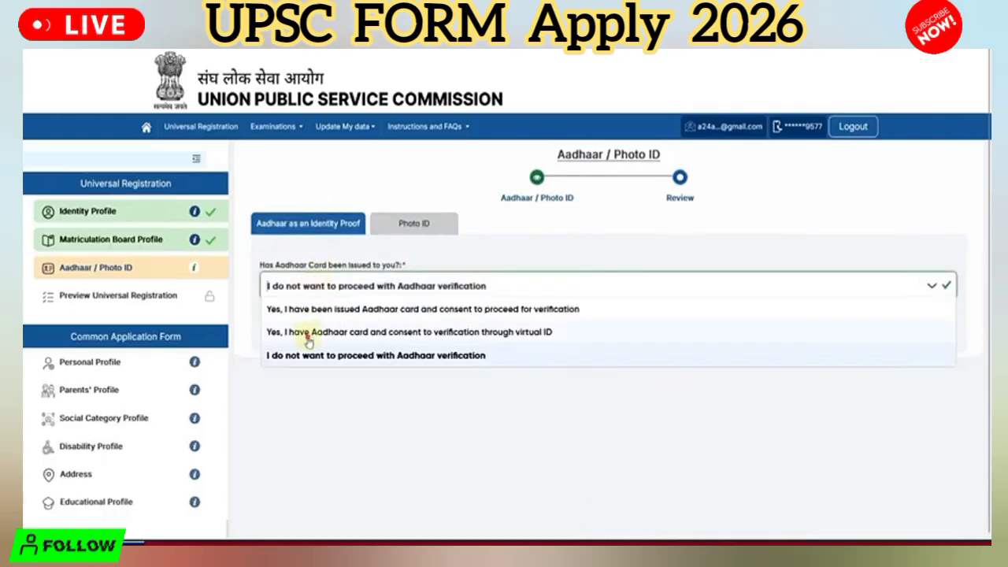
pyautogui.click(286, 331)
pyautogui.click(296, 286)
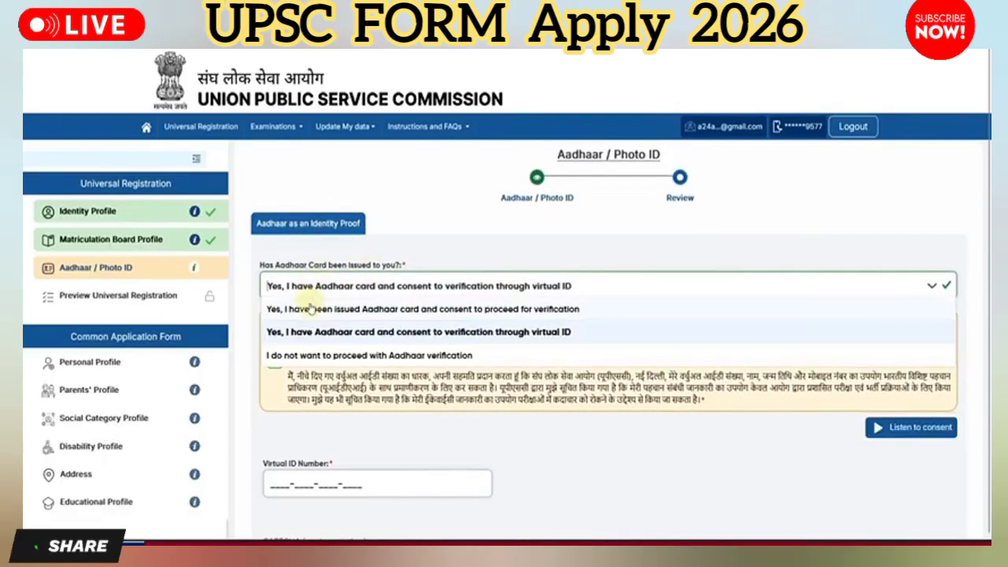
pyautogui.click(315, 308)
pyautogui.scroll(-1, 281, 390)
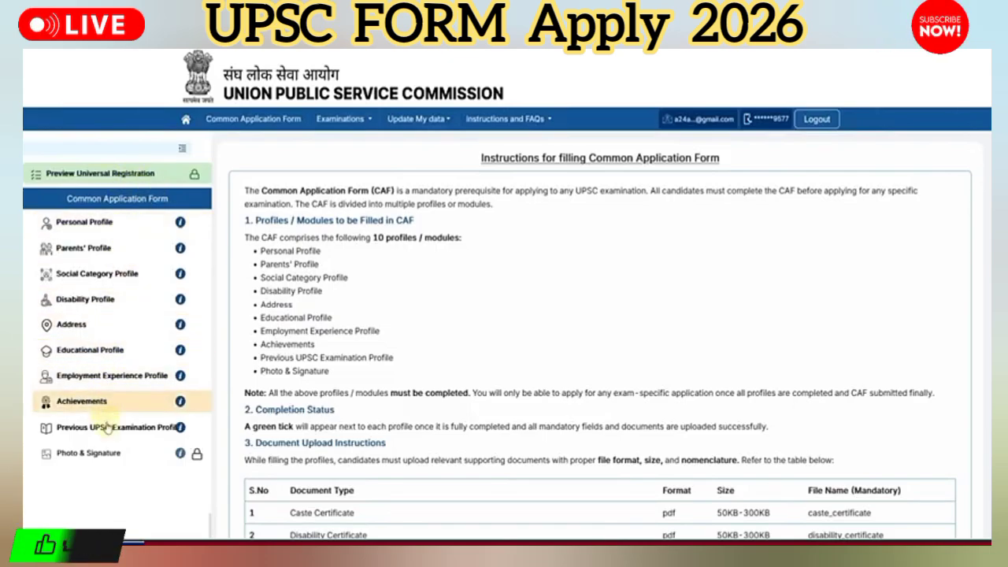
# Read through the document-upload instructions and proceed to the Common Application Form
pyautogui.scroll(-5, 486, 342)
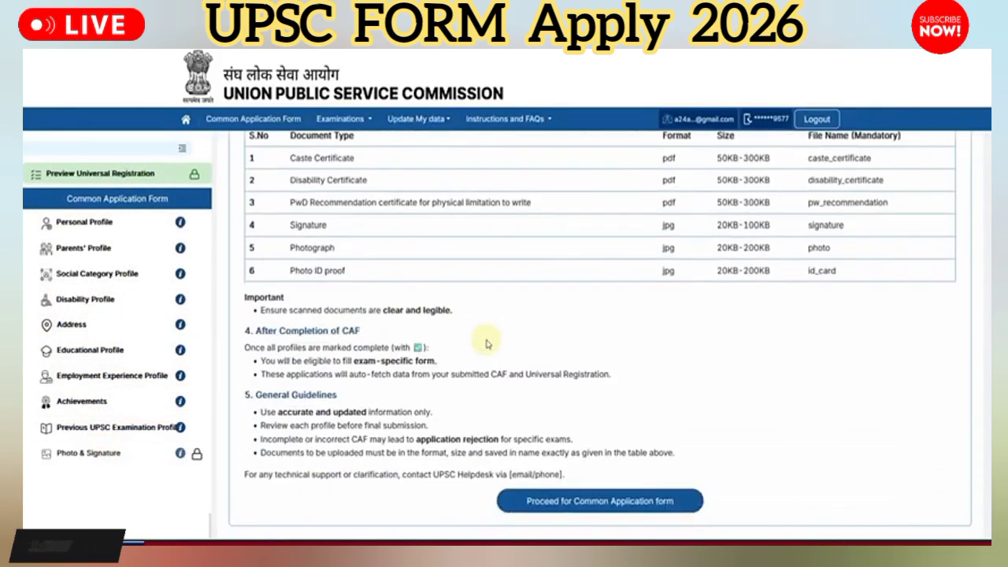
pyautogui.scroll(2, 486, 344)
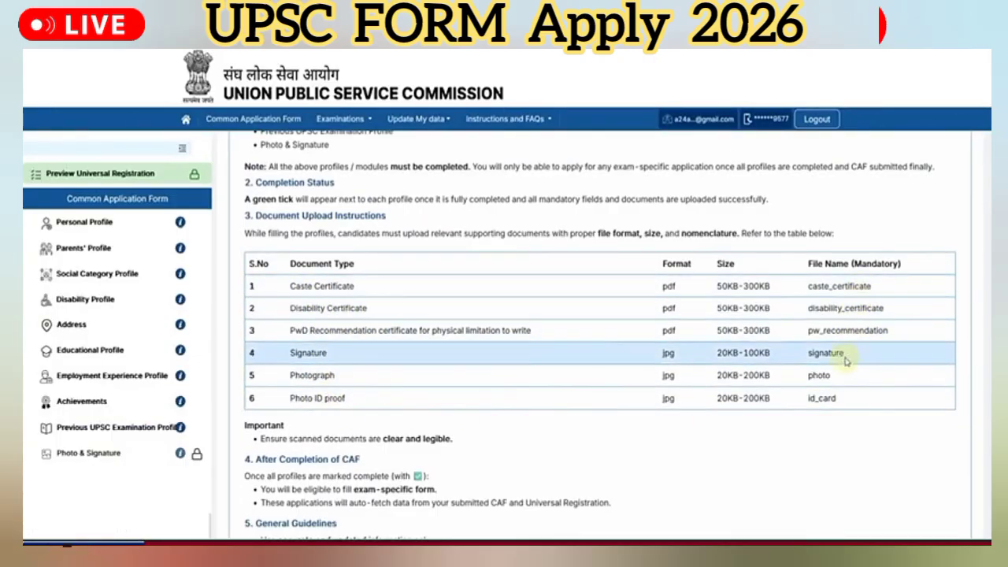
pyautogui.scroll(-2, 473, 416)
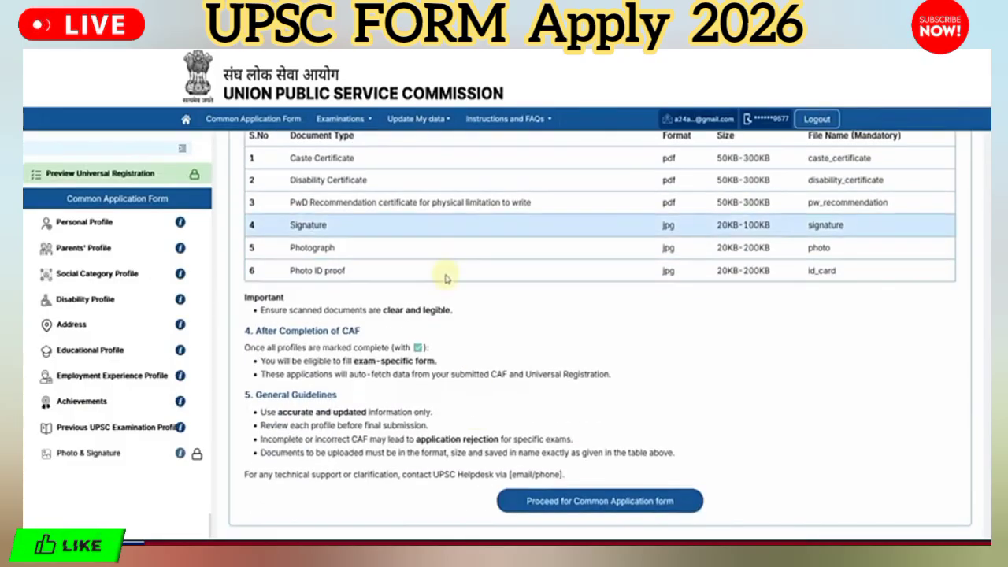
pyautogui.click(579, 512)
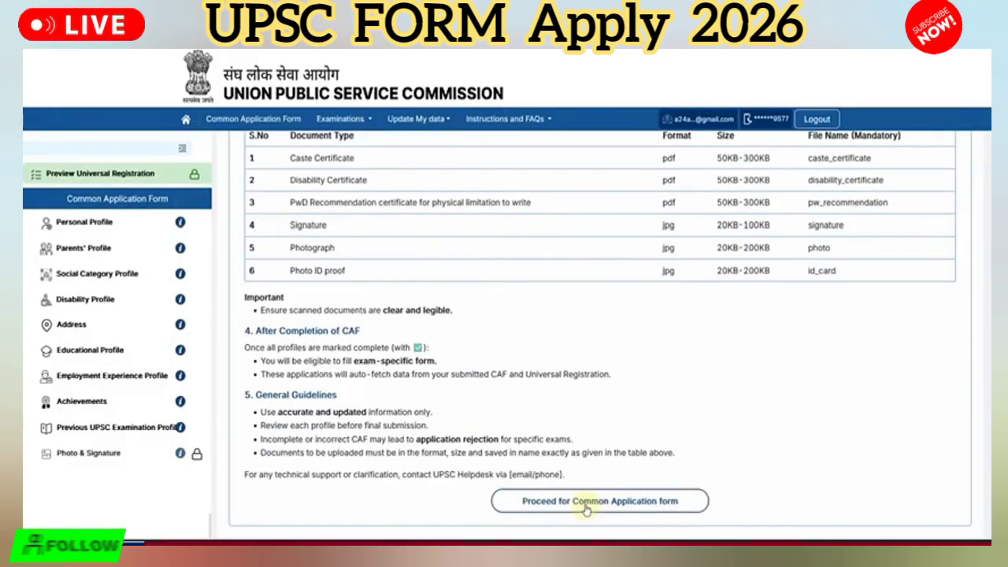
pyautogui.click(586, 511)
# Set nationality to Citizen of India and minority status to No
pyautogui.click(280, 254)
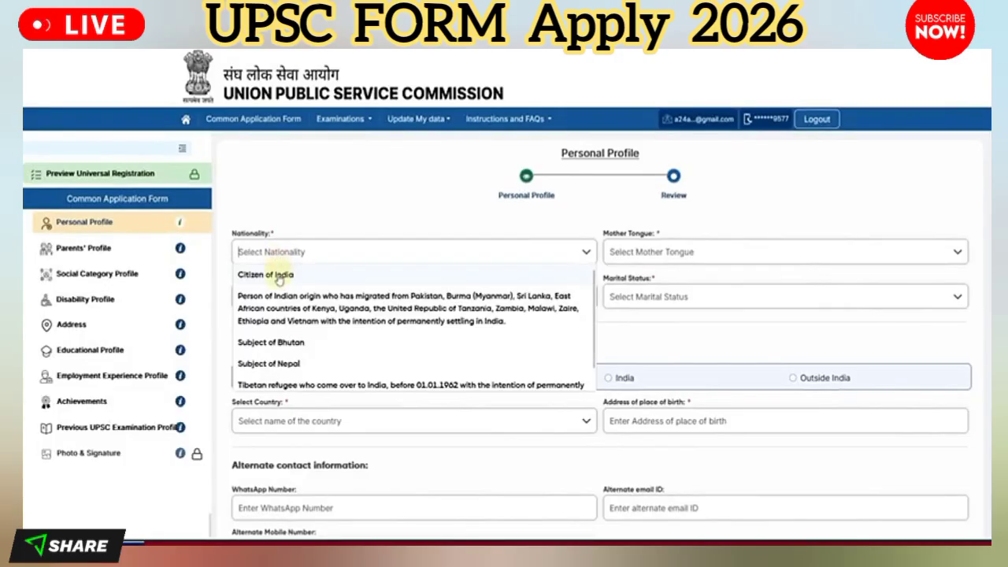
pyautogui.click(280, 276)
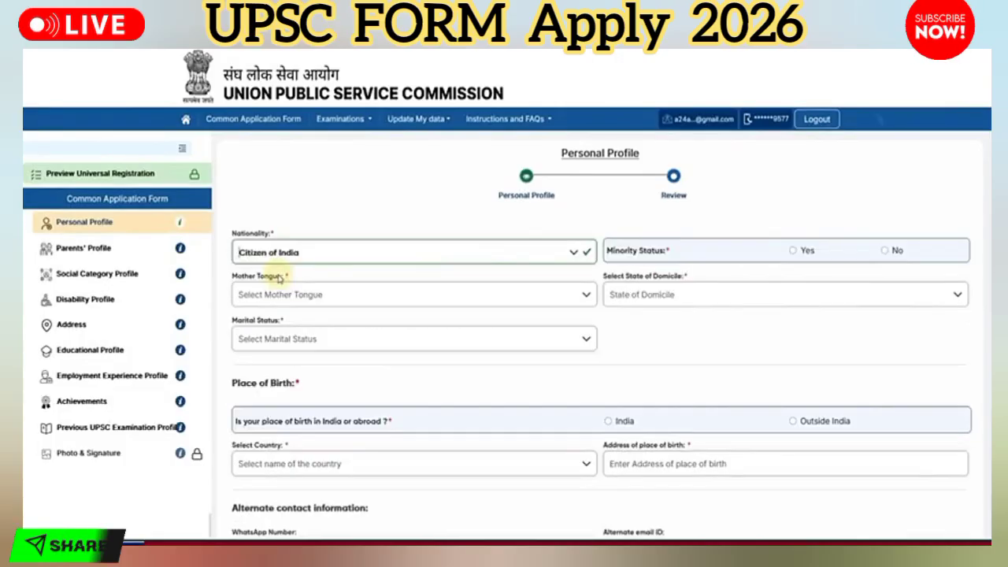
pyautogui.click(793, 252)
pyautogui.click(386, 294)
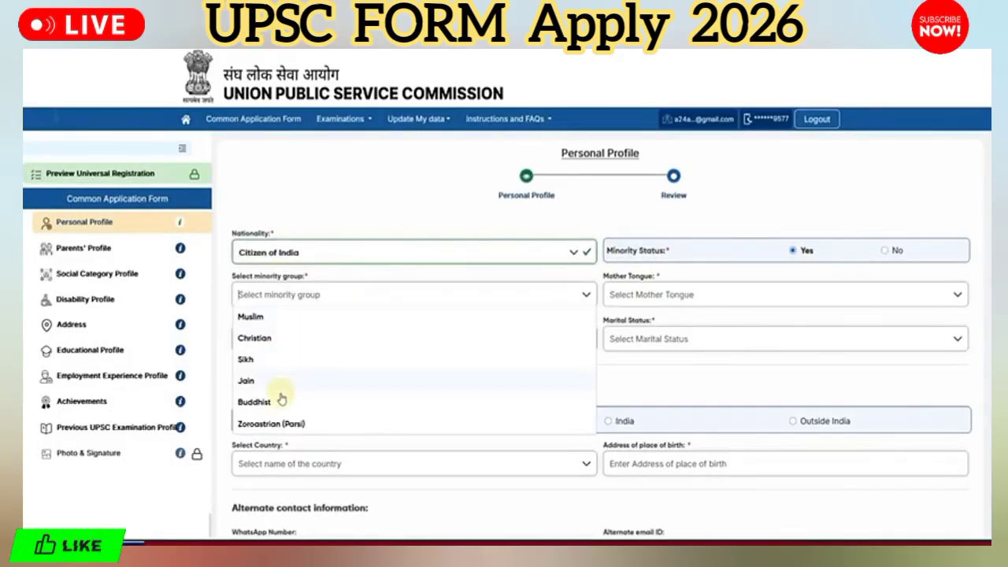
pyautogui.click(885, 252)
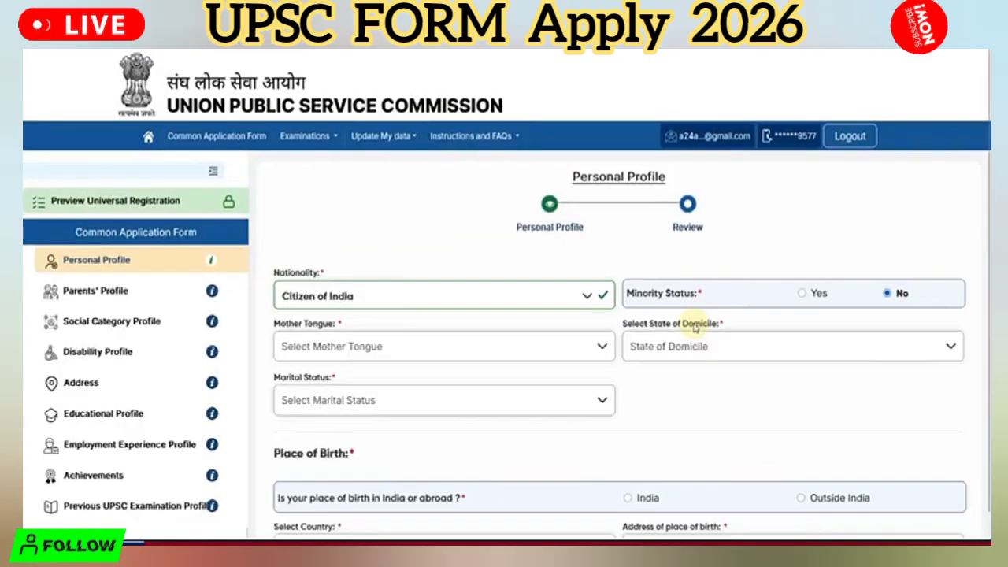
pyautogui.scroll(-1, 459, 239)
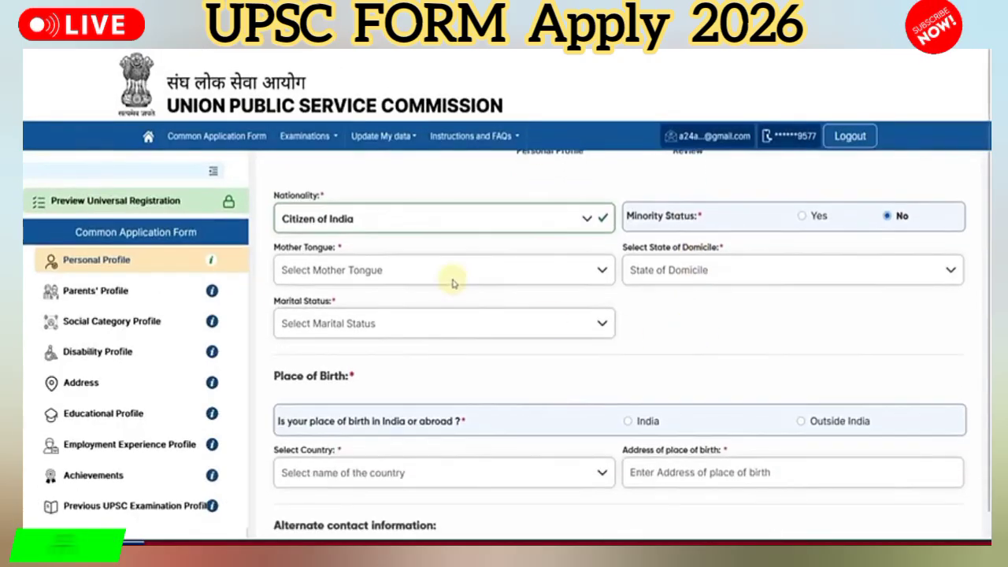
# Choose Hindi as mother tongue, Rajasthan as domicile and Unmarried as marital status
pyautogui.click(459, 294)
pyautogui.click(351, 423)
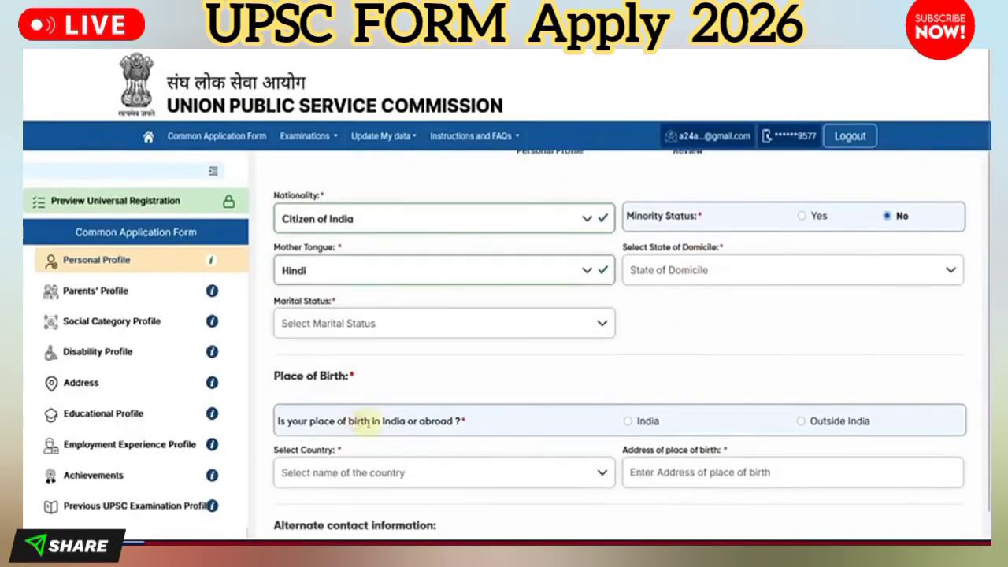
pyautogui.click(685, 271)
pyautogui.scroll(-10, 679, 312)
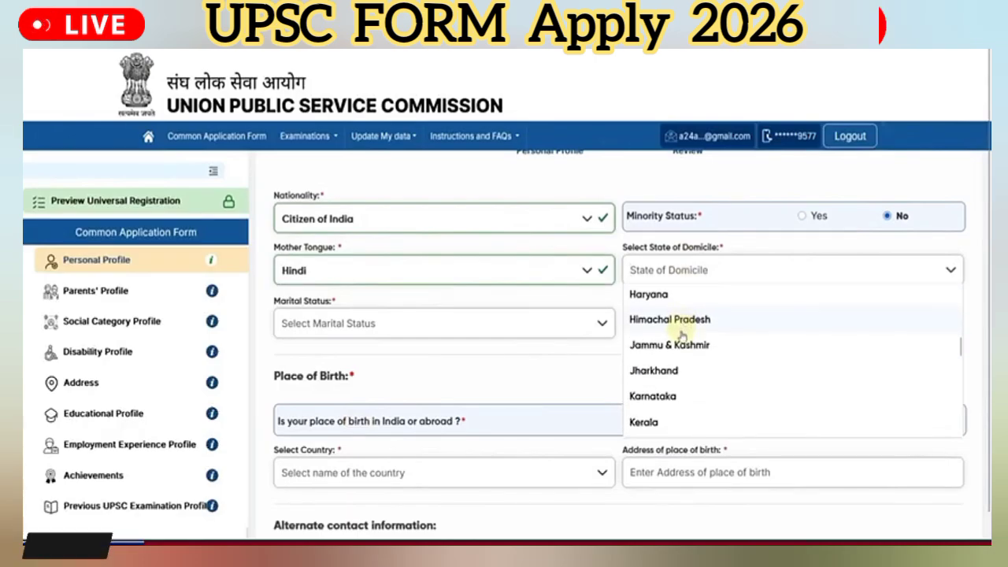
pyautogui.click(654, 424)
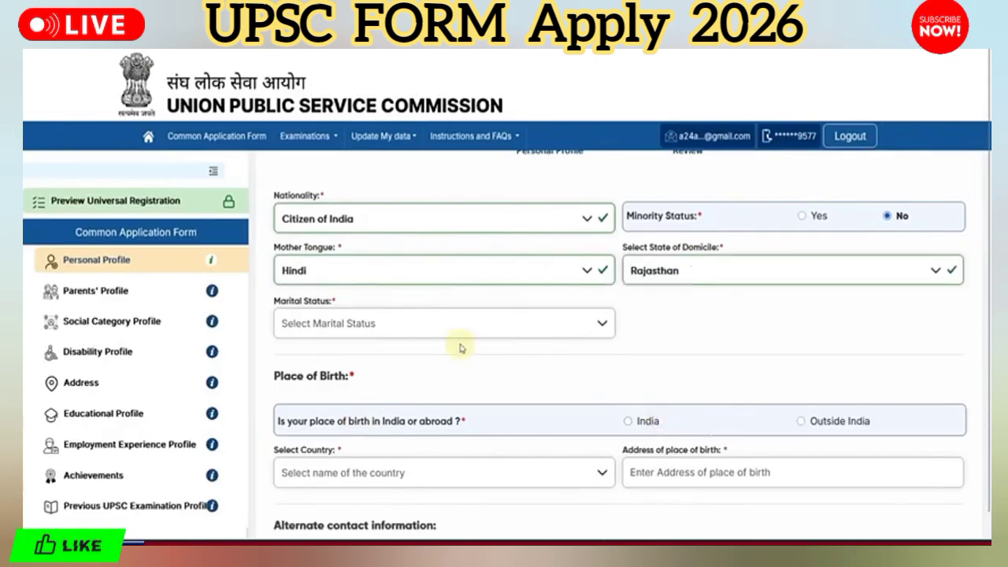
pyautogui.click(397, 326)
pyautogui.click(352, 400)
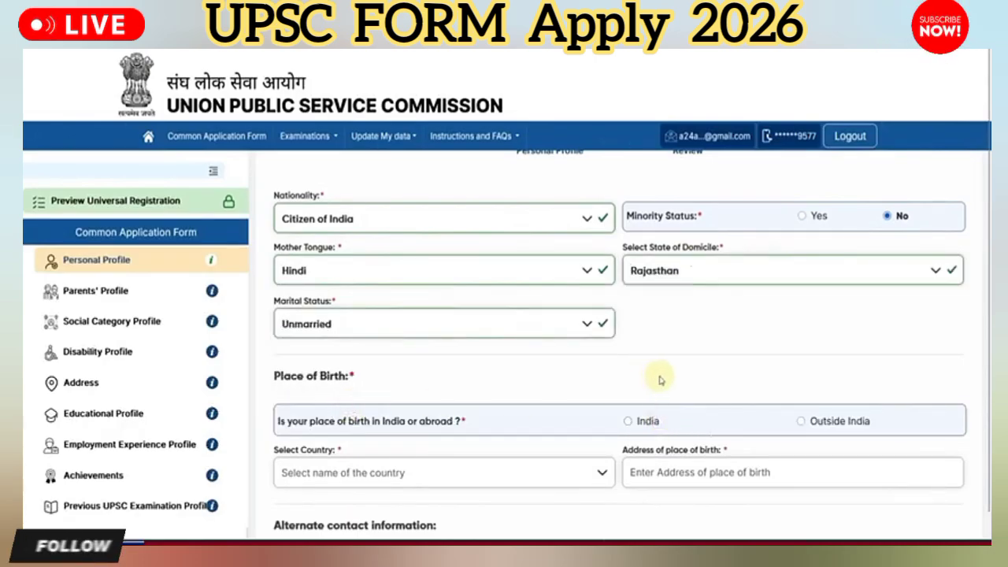
pyautogui.scroll(-3, 682, 366)
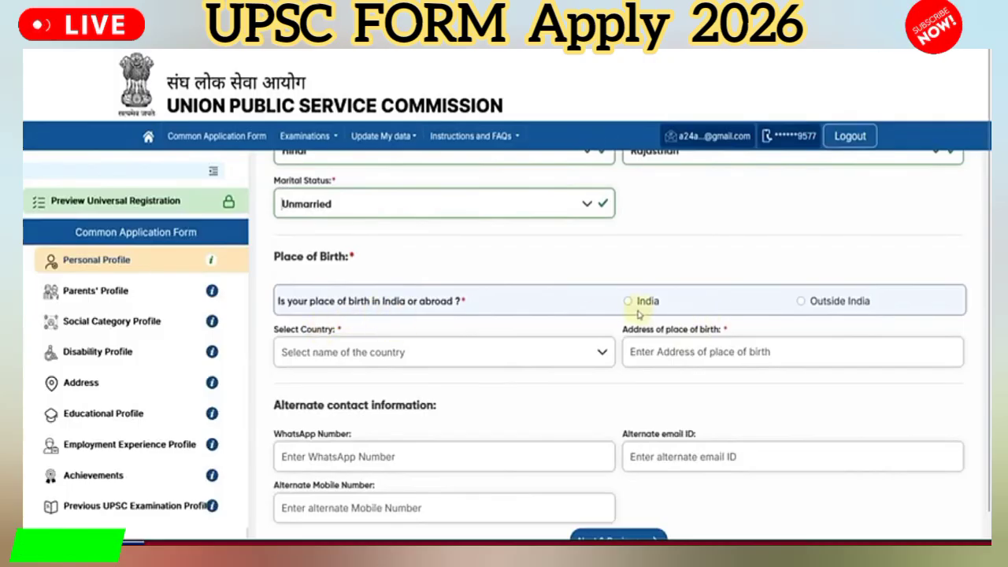
# Mark the birthplace as India, with state Rajasthan and district Alwar
pyautogui.click(627, 301)
pyautogui.click(373, 348)
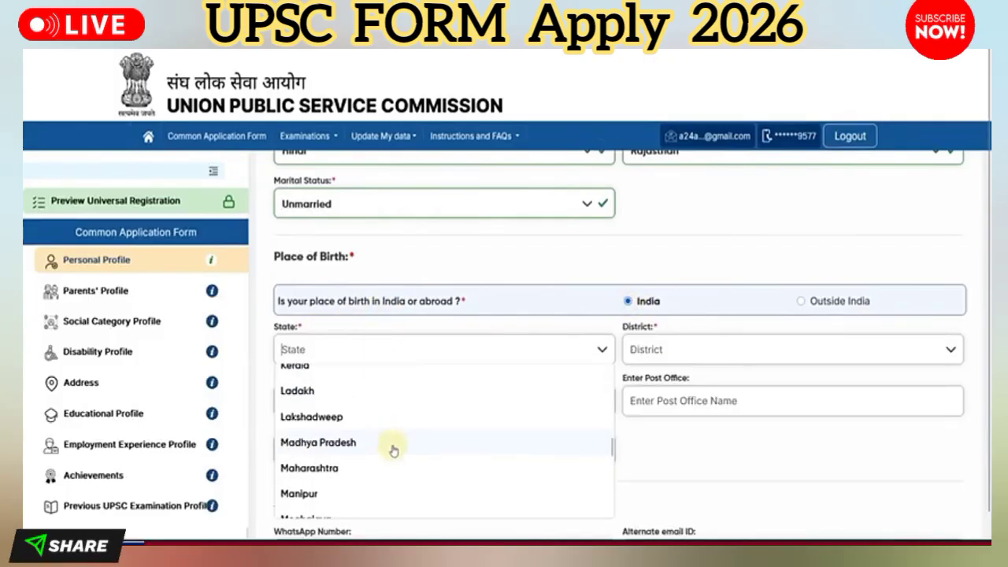
pyautogui.scroll(-5, 378, 441)
pyautogui.click(315, 452)
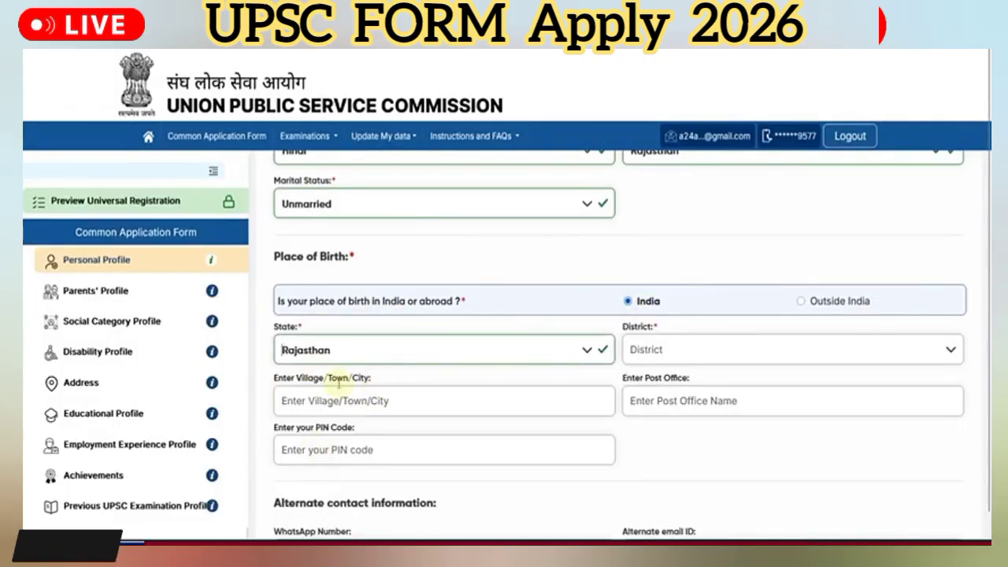
pyautogui.click(642, 351)
pyautogui.click(642, 402)
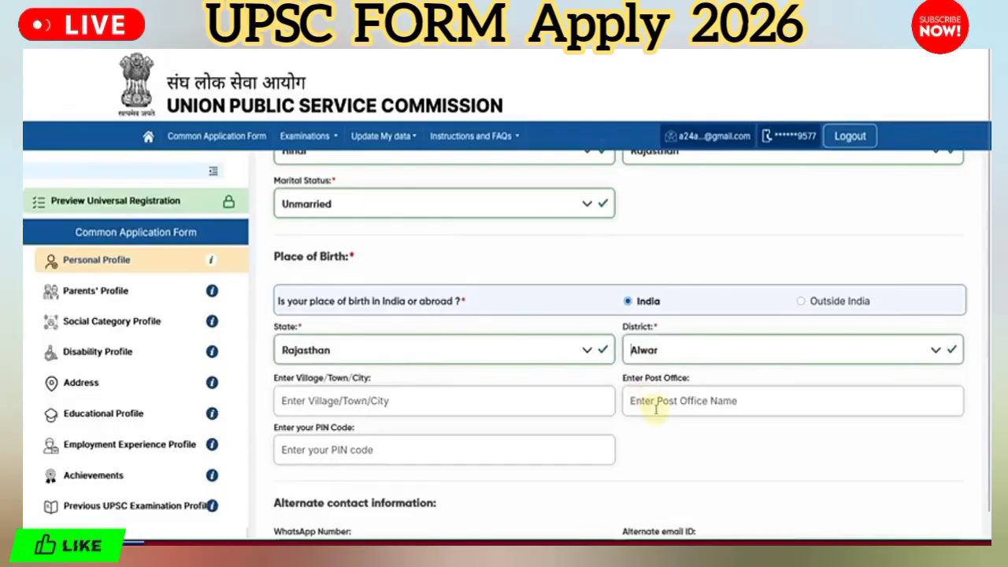
pyautogui.scroll(-1, 637, 396)
# Enter Alwar as town and post office, PIN 301001, and save the Personal Profile
pyautogui.click(337, 324)
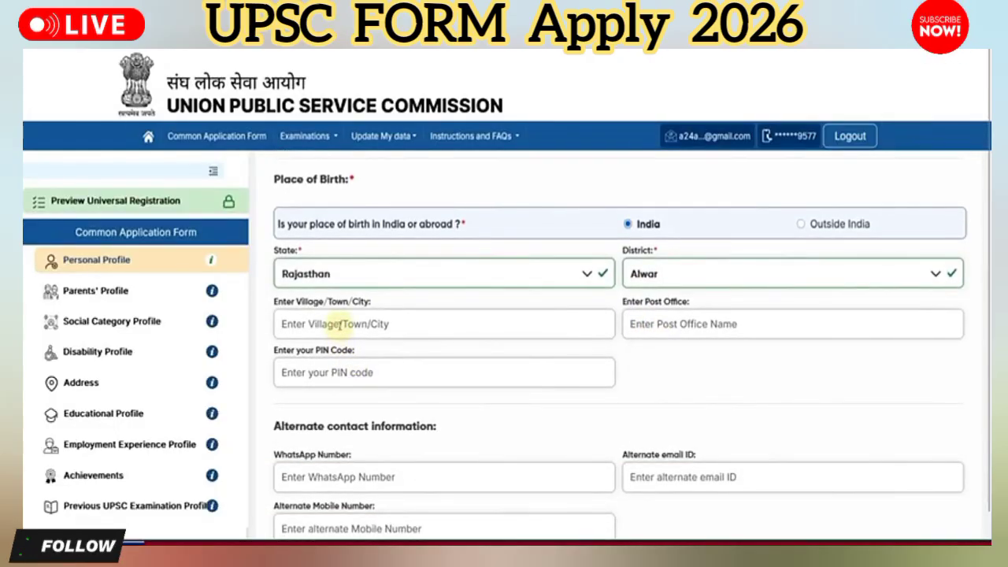
pyautogui.write('Alwar')
pyautogui.press('Tab')
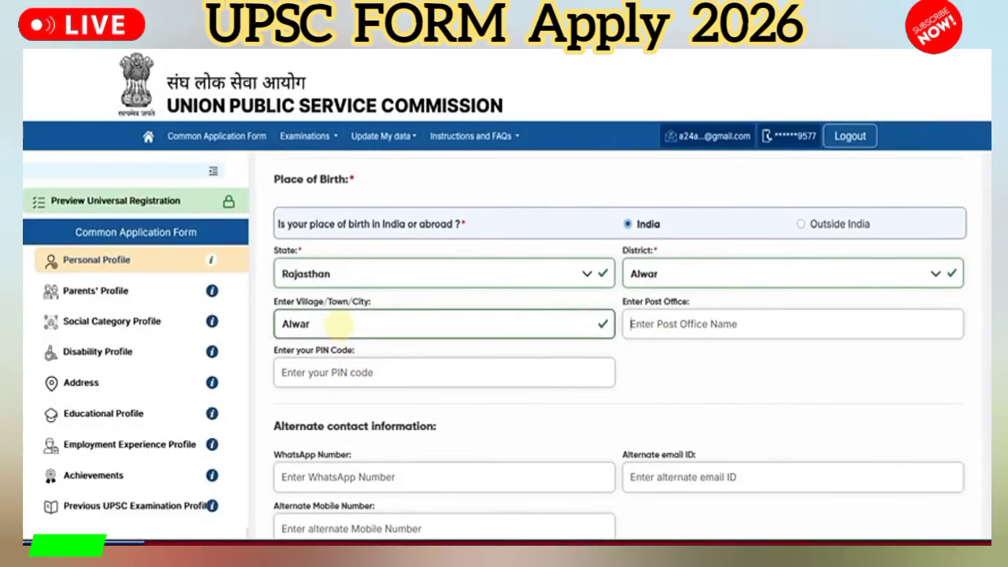
pyautogui.write('Alwar')
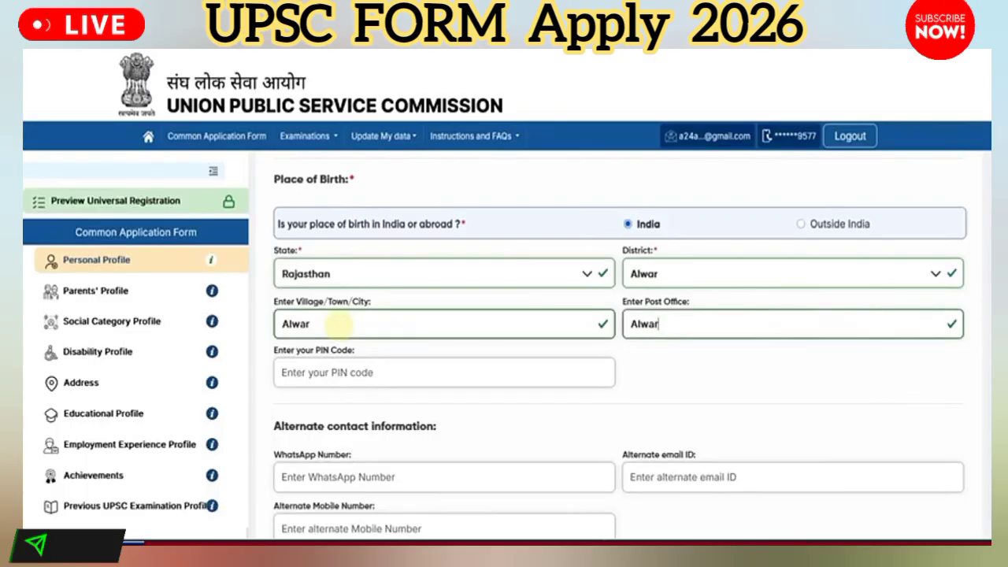
pyautogui.press('Tab')
pyautogui.write('301001')
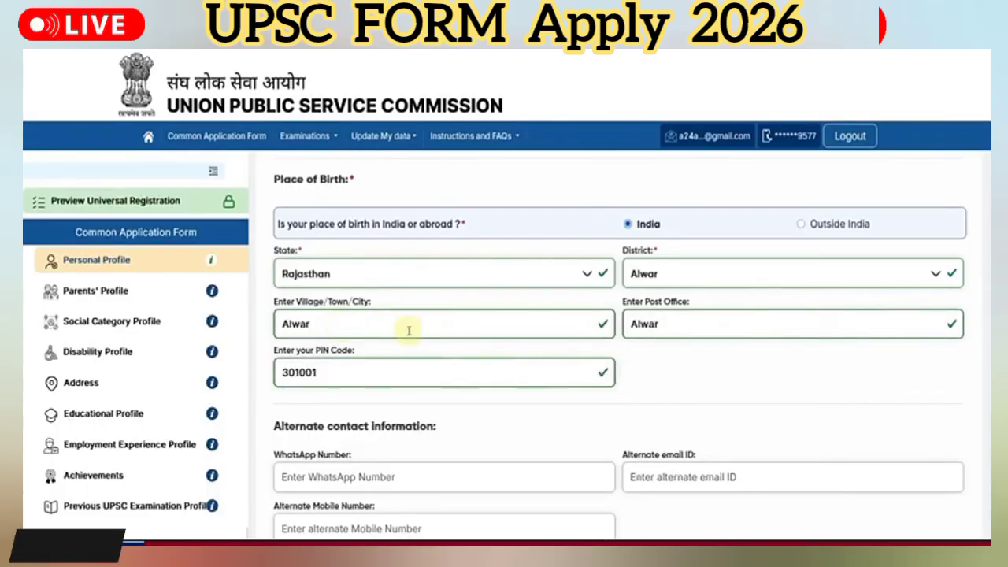
pyautogui.scroll(-1, 659, 402)
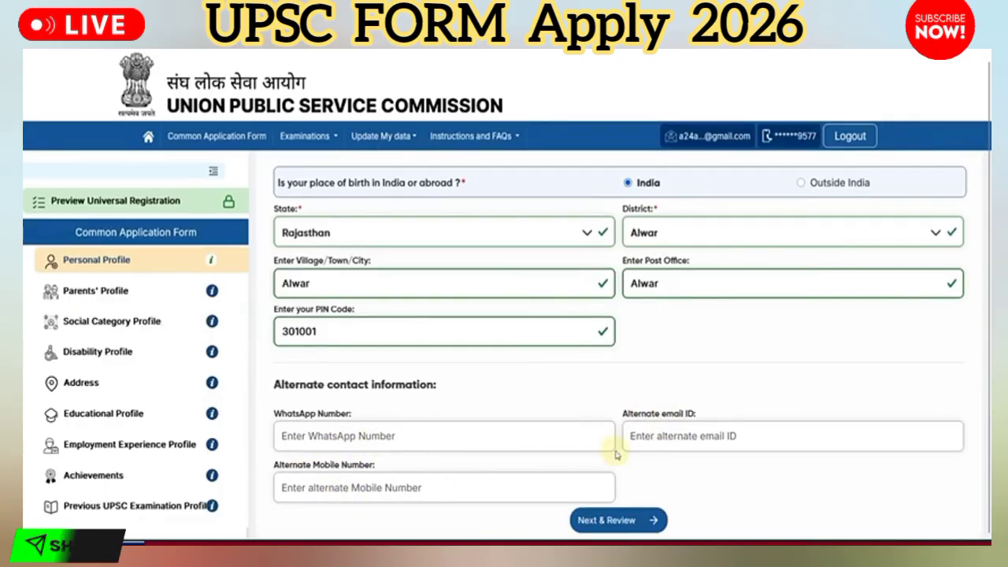
pyautogui.click(612, 524)
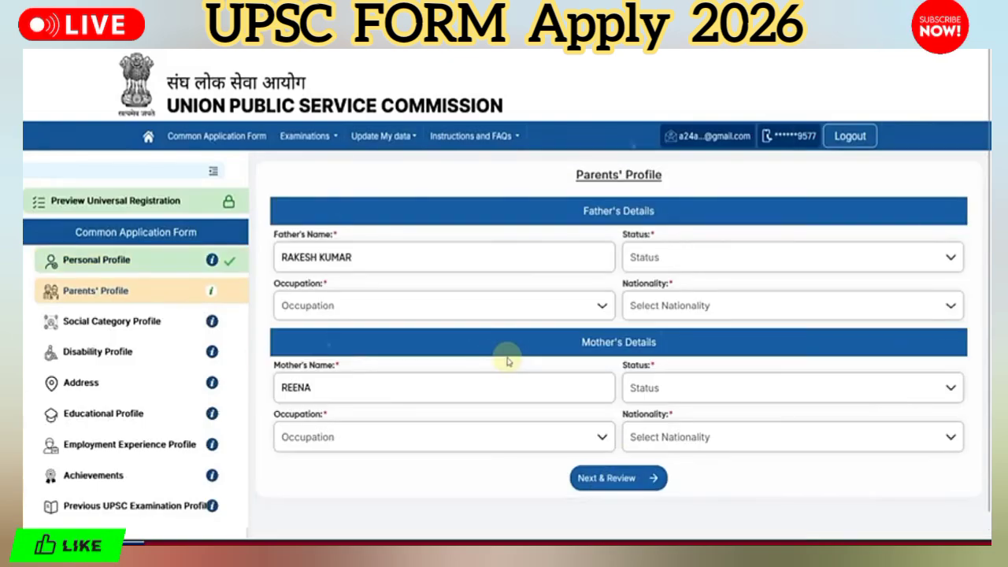
# Set the father's status to Alive, occupation Self Employed and annual income 250000
pyautogui.click(664, 261)
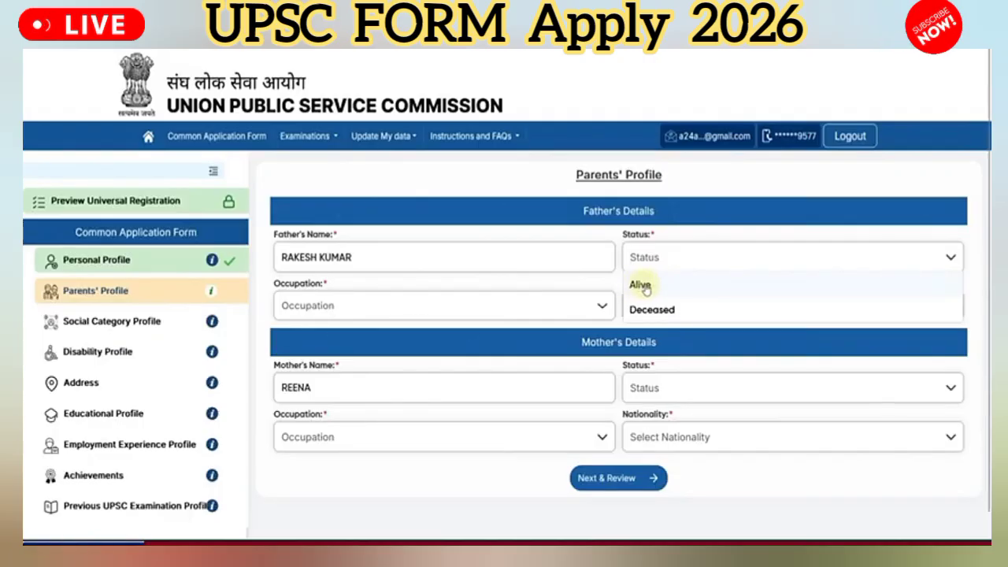
pyautogui.click(640, 285)
pyautogui.click(373, 301)
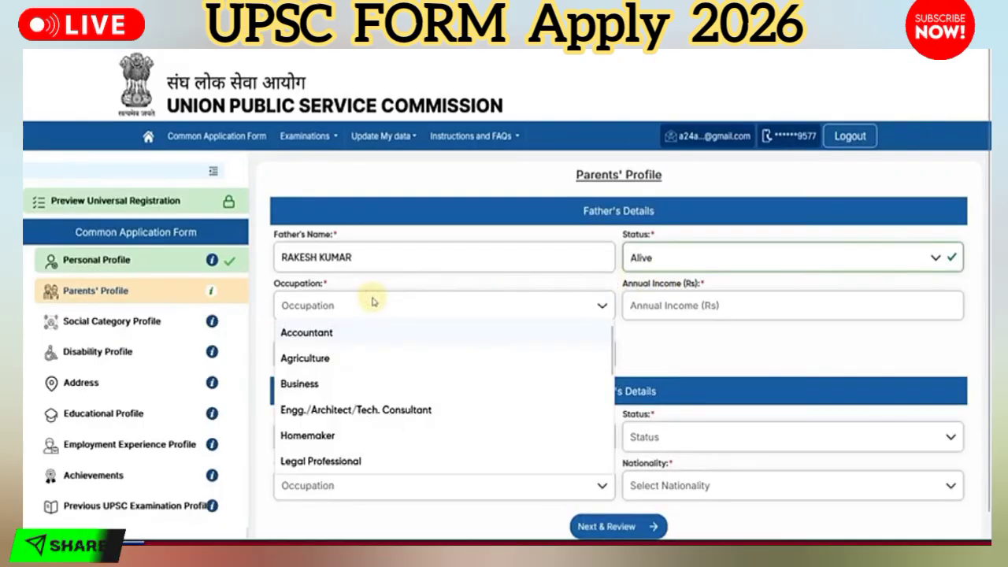
pyautogui.scroll(-4, 366, 387)
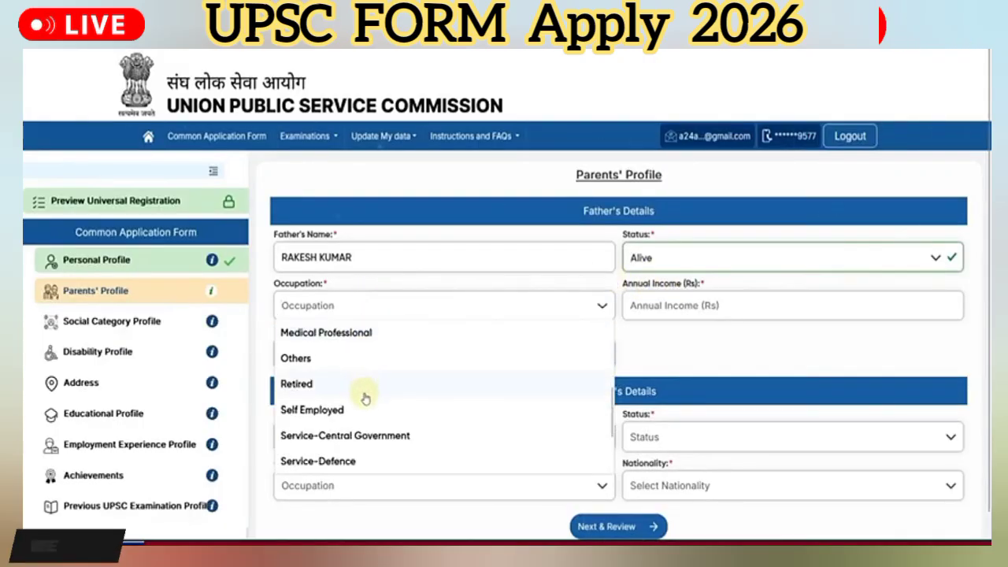
pyautogui.click(355, 405)
pyautogui.click(646, 317)
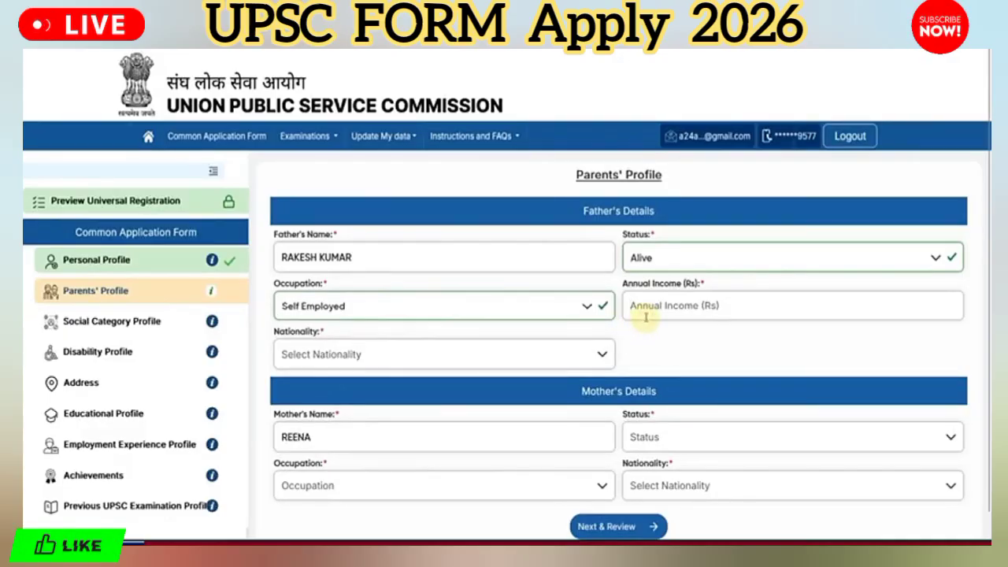
pyautogui.write('250000')
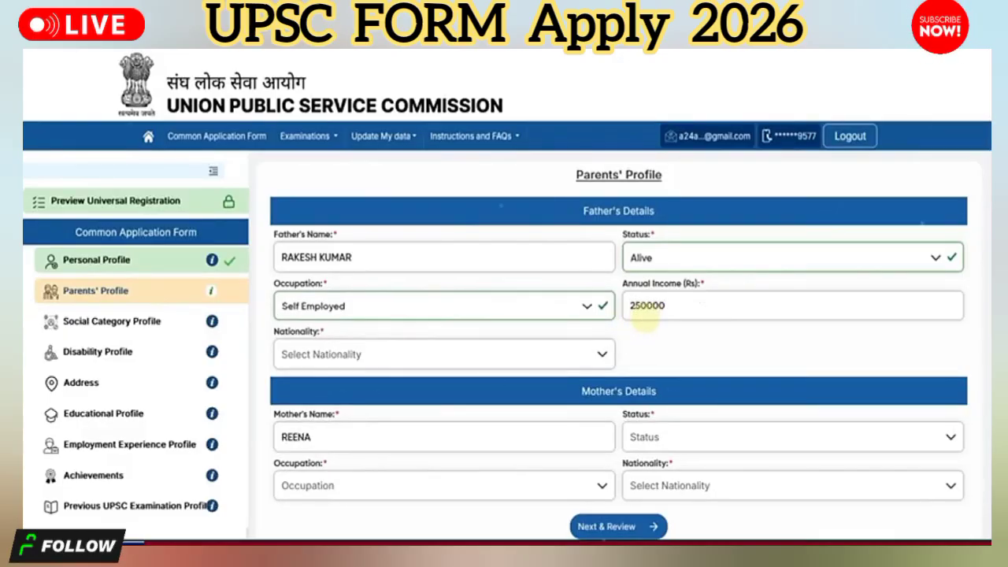
# Set the father's nationality to Citizen of India, home state Rajasthan and district Alwar
pyautogui.click(412, 354)
pyautogui.click(387, 382)
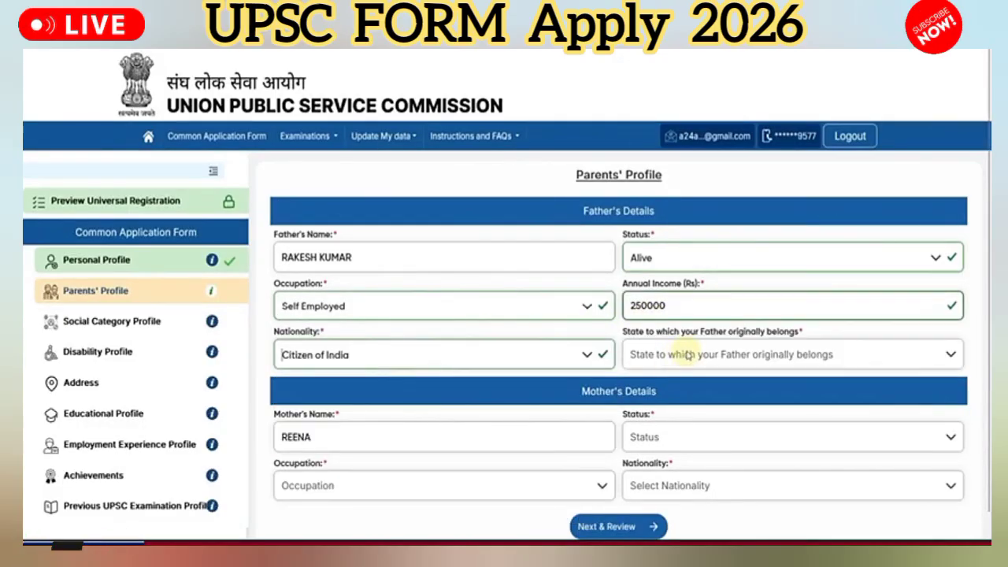
pyautogui.click(687, 356)
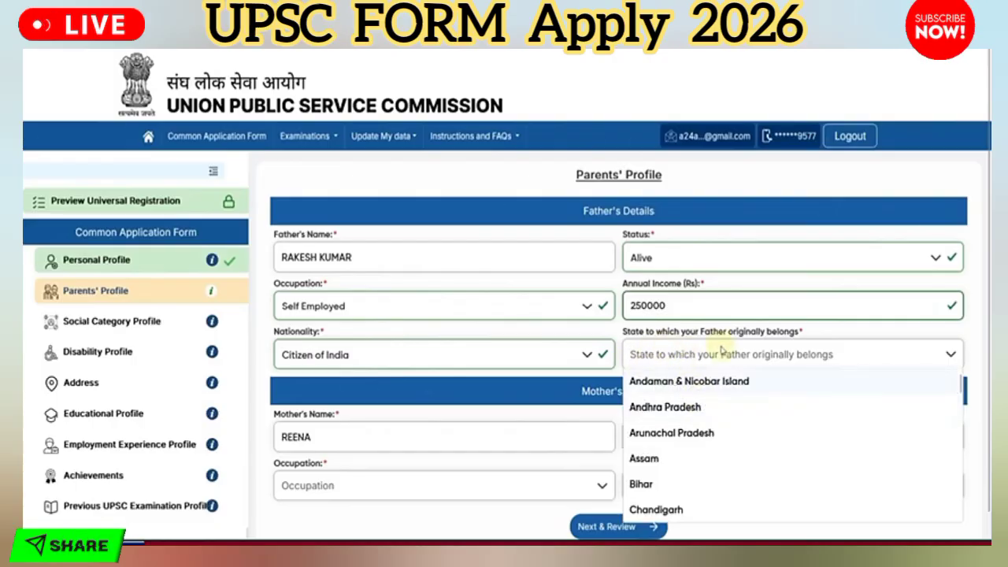
pyautogui.scroll(-7, 686, 450)
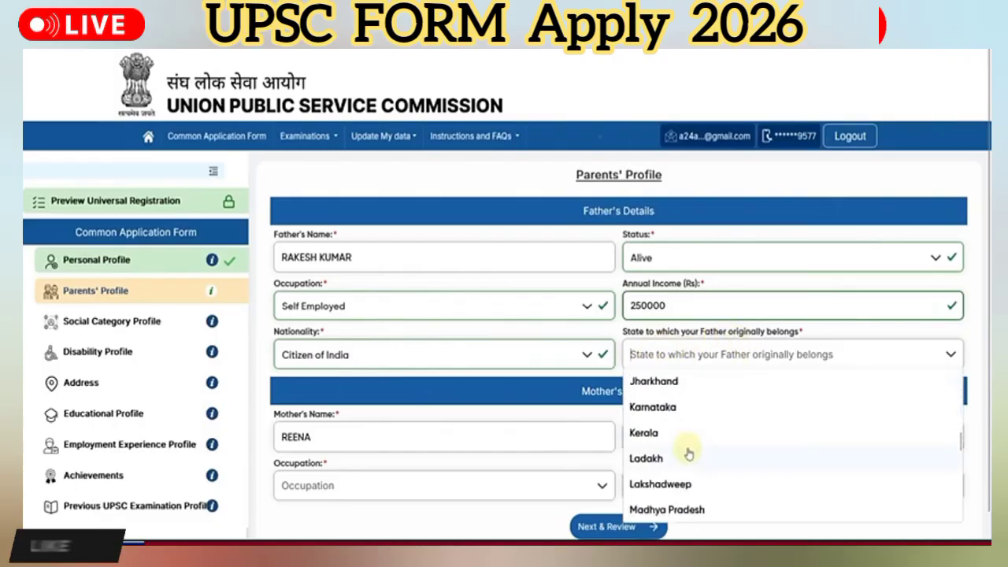
pyautogui.scroll(-3, 689, 456)
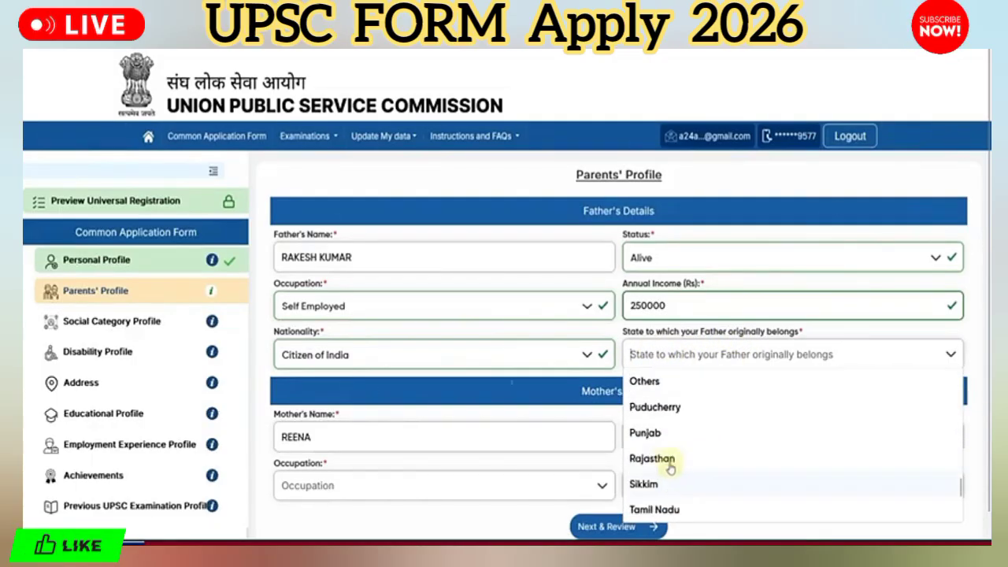
pyautogui.click(669, 461)
pyautogui.click(433, 422)
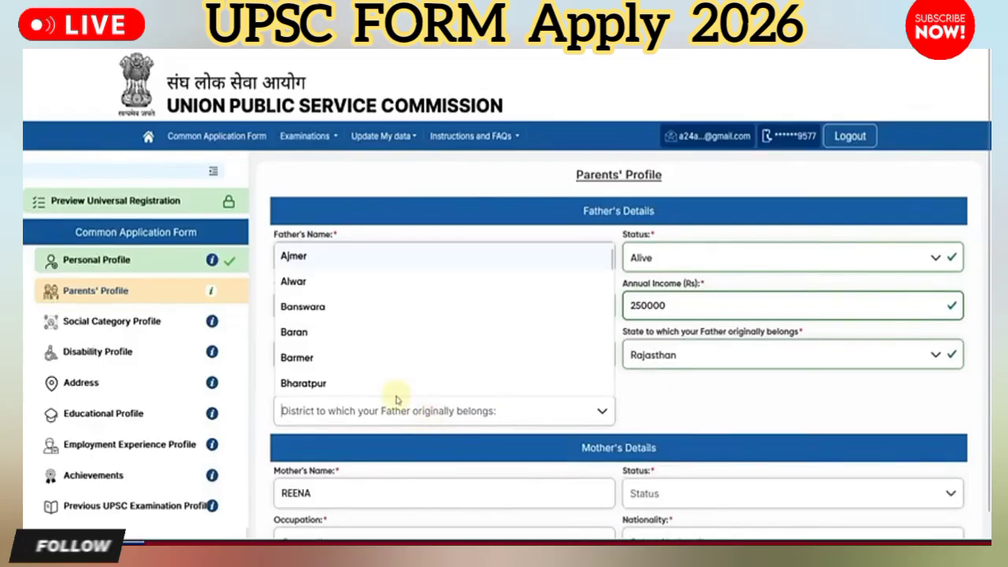
pyautogui.click(320, 284)
pyautogui.scroll(-1, 662, 406)
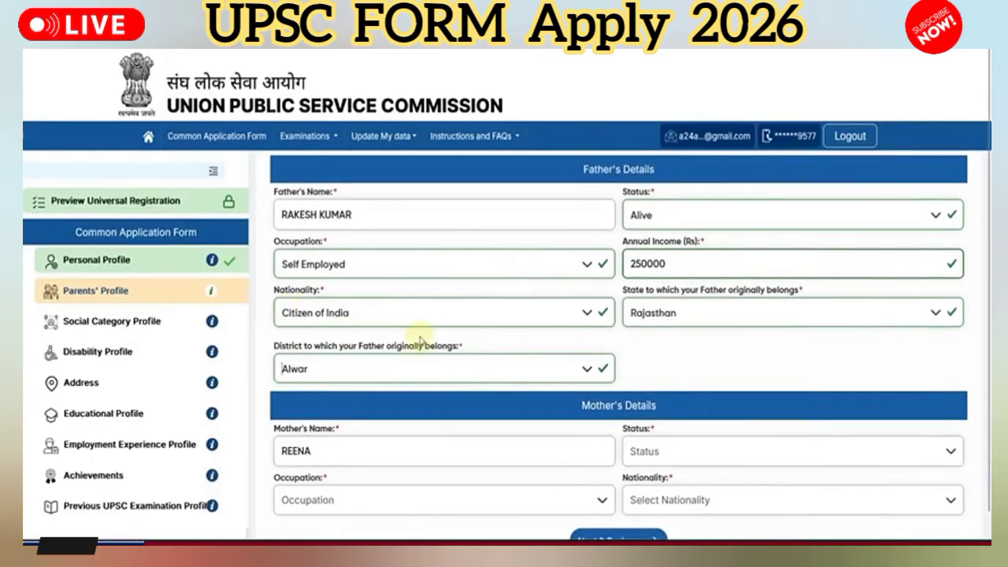
pyautogui.scroll(-1, 742, 373)
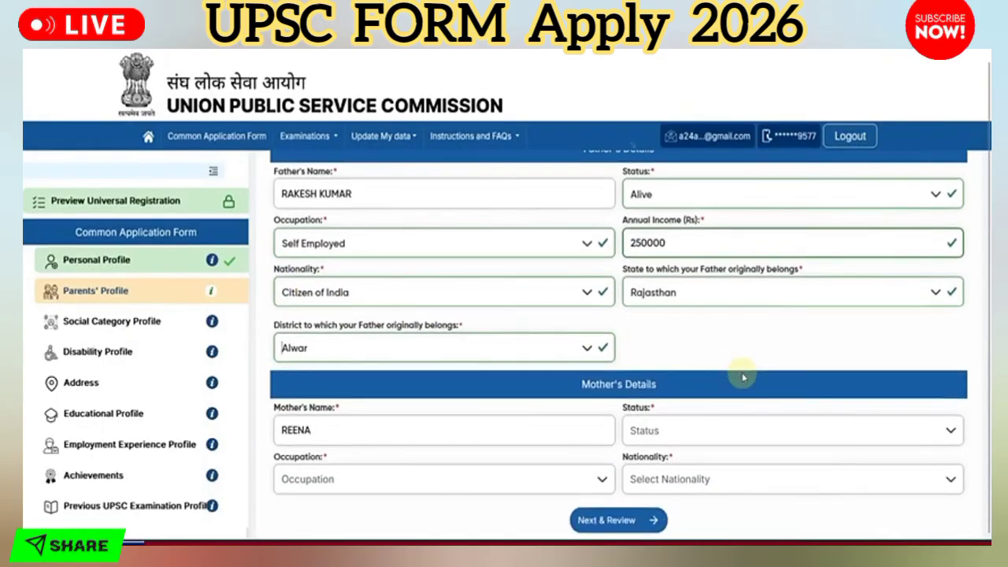
# Mark the mother as Alive with occupation Others and annual income 0
pyautogui.click(676, 441)
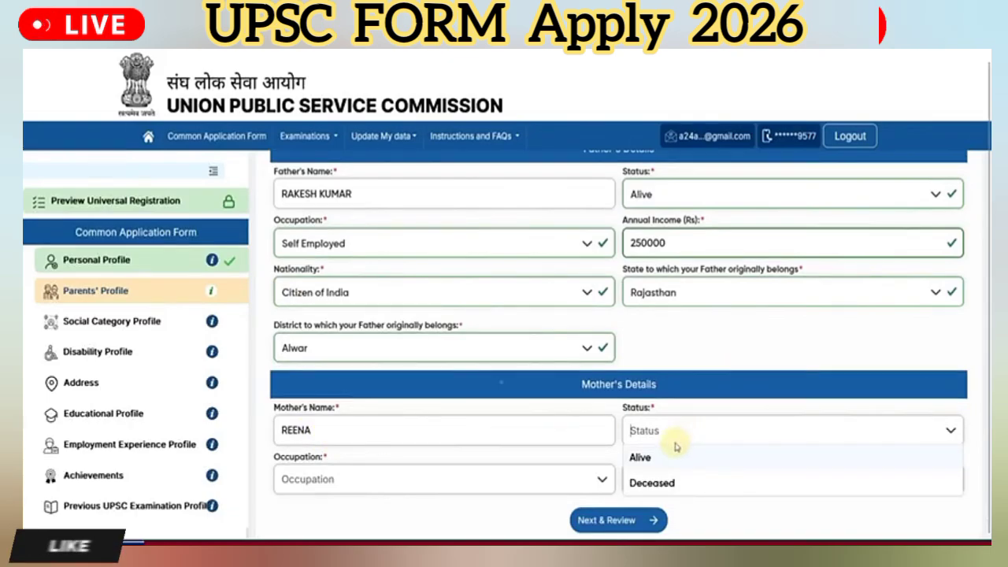
pyautogui.click(666, 458)
pyautogui.scroll(-2, 709, 442)
pyautogui.click(308, 430)
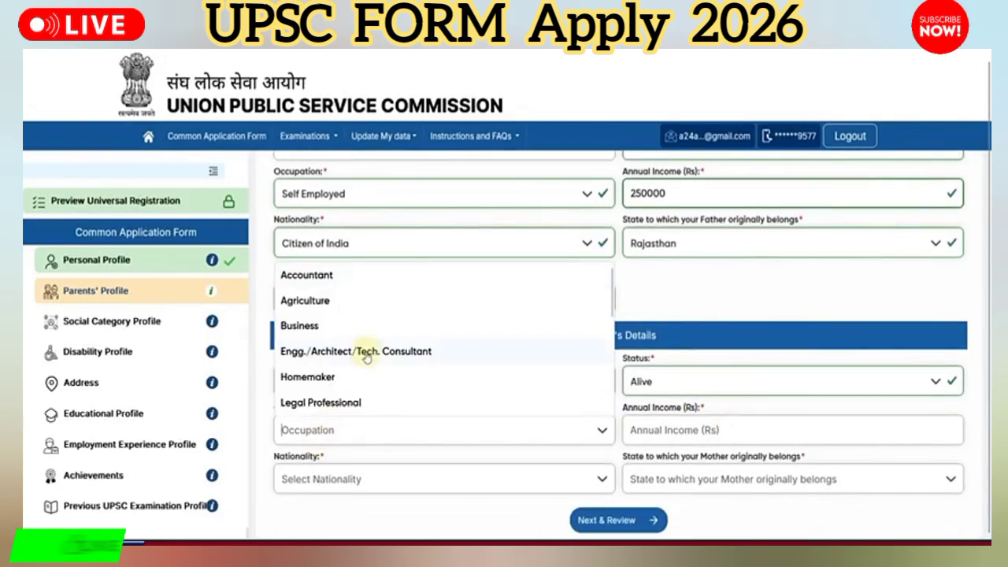
pyautogui.scroll(-3, 400, 336)
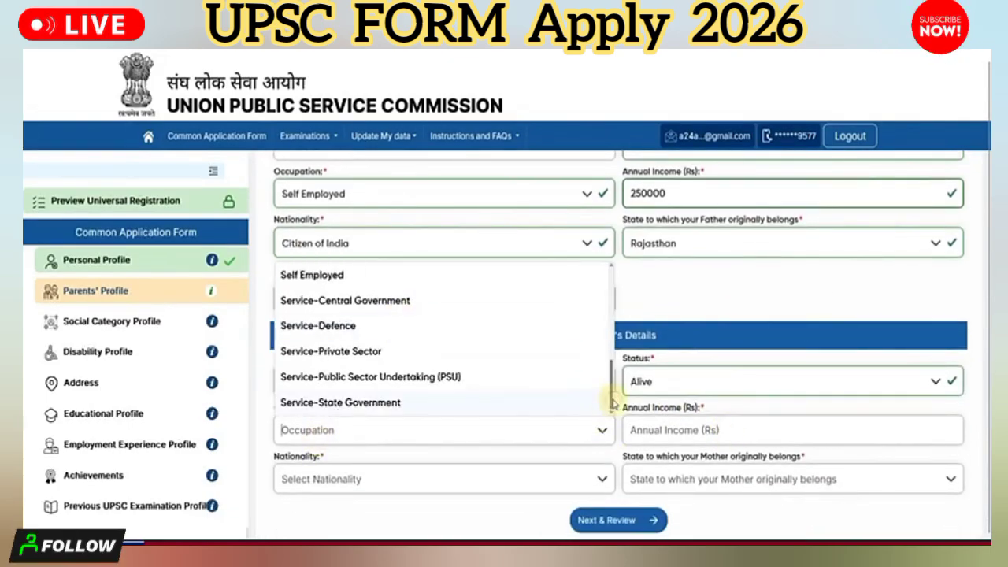
pyautogui.moveTo(612, 404); pyautogui.dragTo(596, 355)
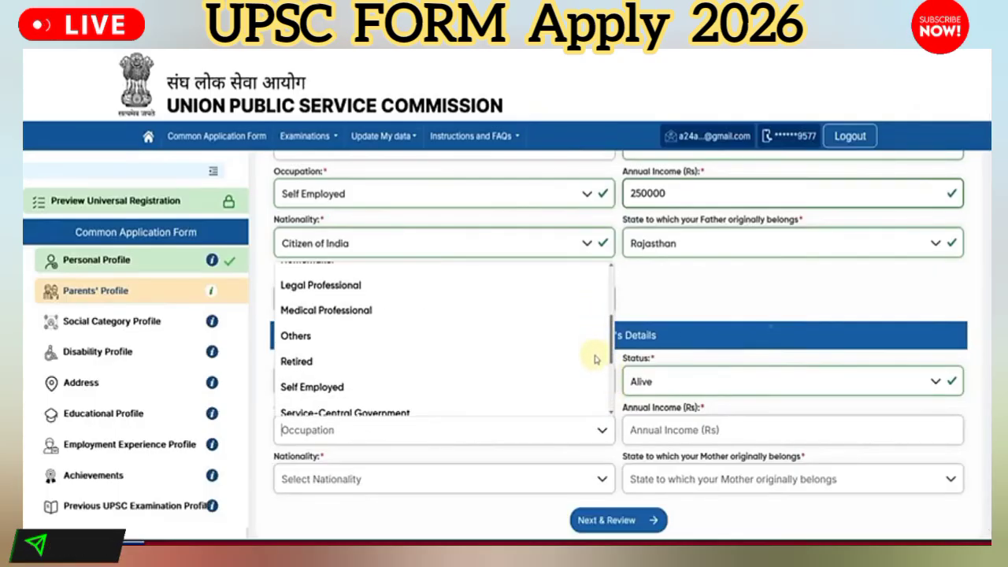
pyautogui.click(288, 338)
pyautogui.scroll(-1, 504, 386)
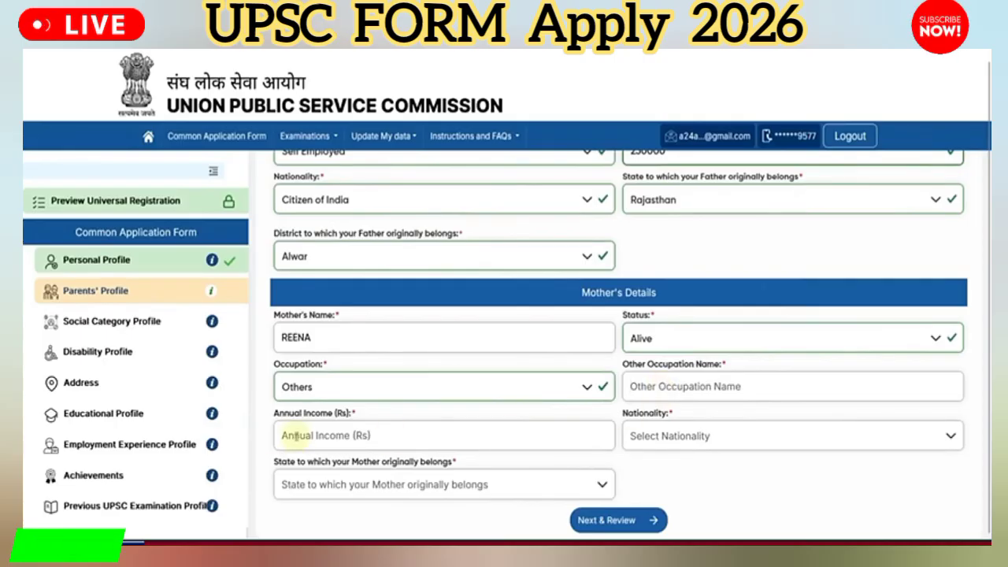
pyautogui.click(345, 441)
pyautogui.write('0')
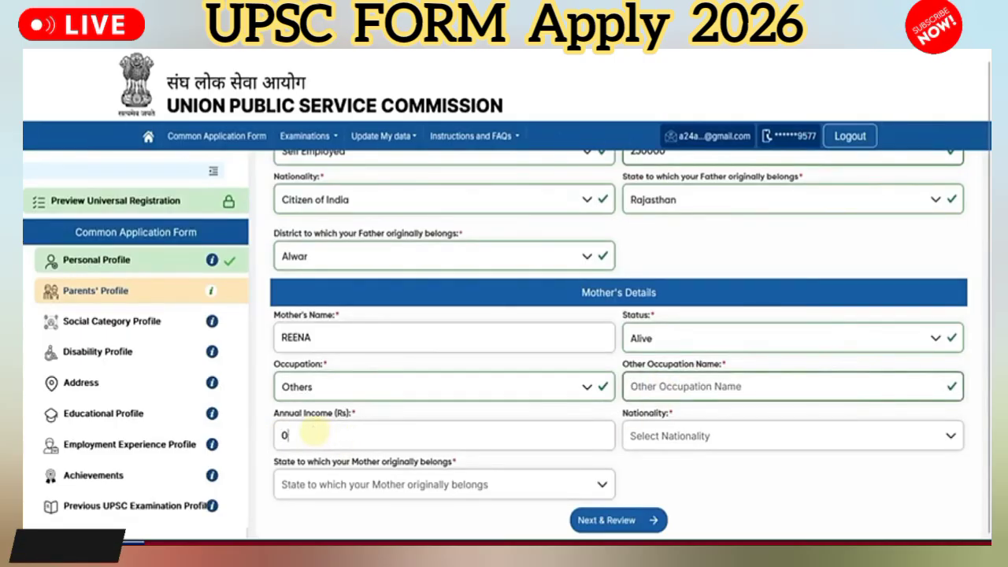
# Set the mother's nationality to Citizen of India, state Uttar Pradesh, district Agra, and save
pyautogui.click(670, 436)
pyautogui.click(662, 283)
pyautogui.click(418, 482)
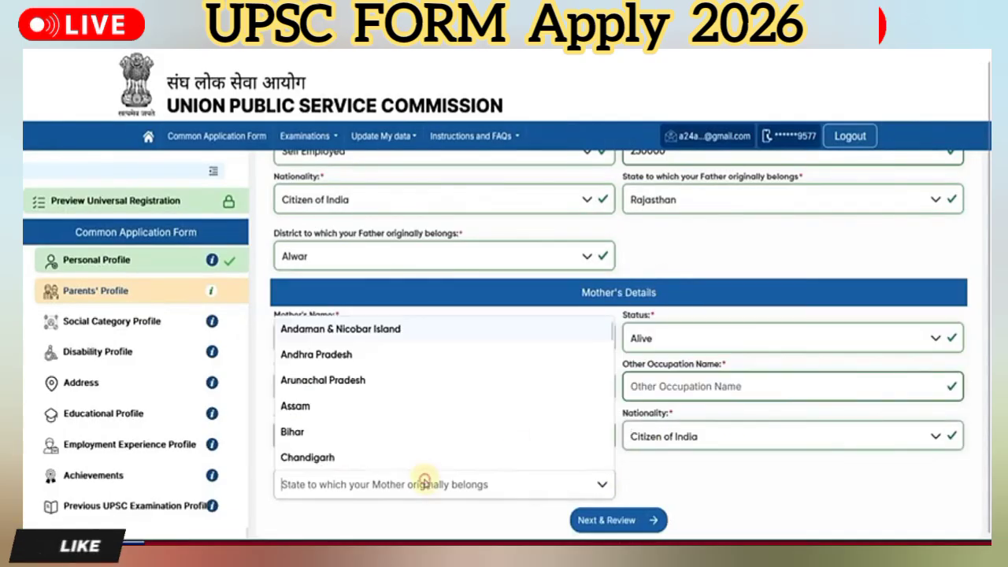
pyautogui.scroll(-10, 386, 405)
pyautogui.click(390, 405)
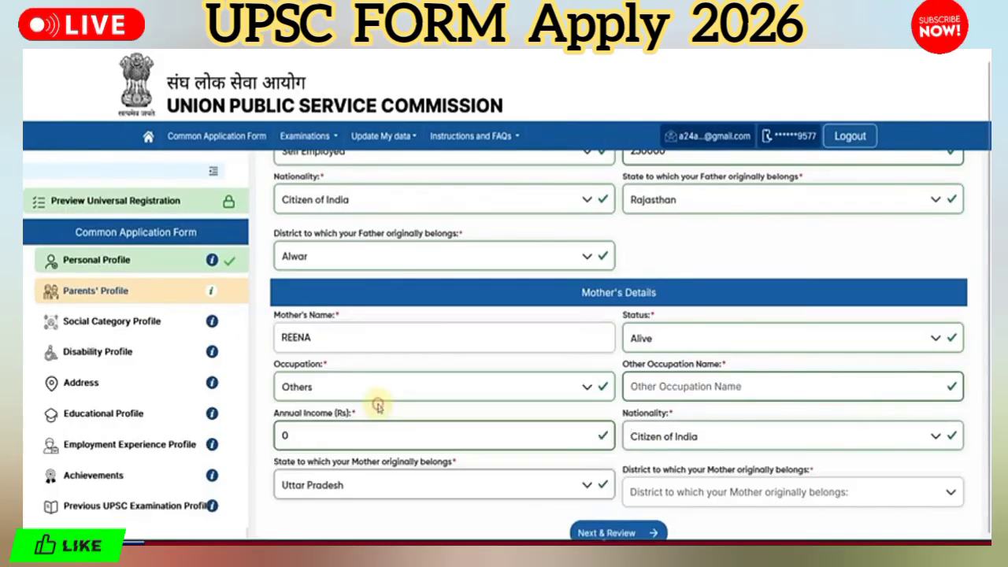
pyautogui.click(669, 490)
pyautogui.click(650, 345)
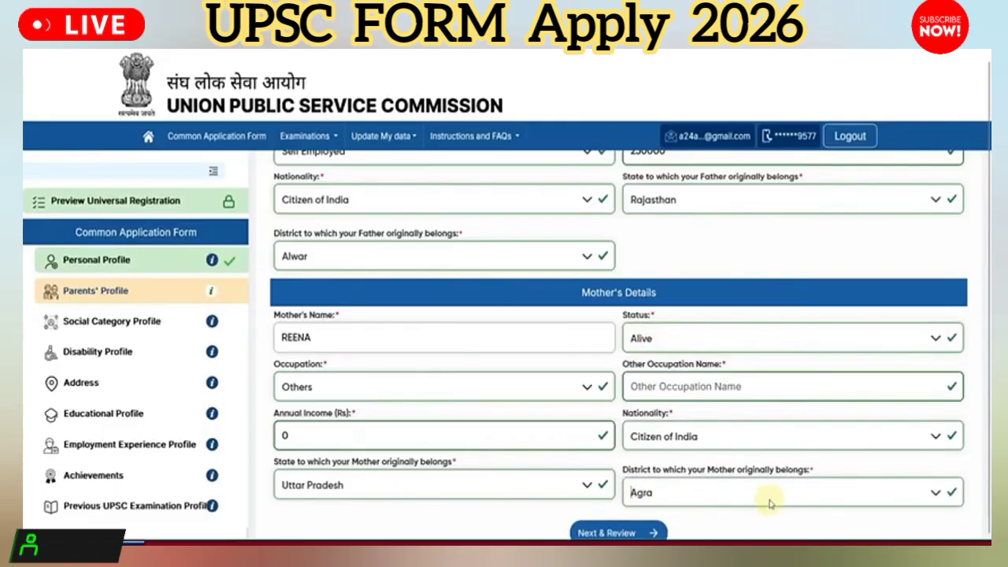
pyautogui.scroll(-1, 583, 493)
pyautogui.click(605, 523)
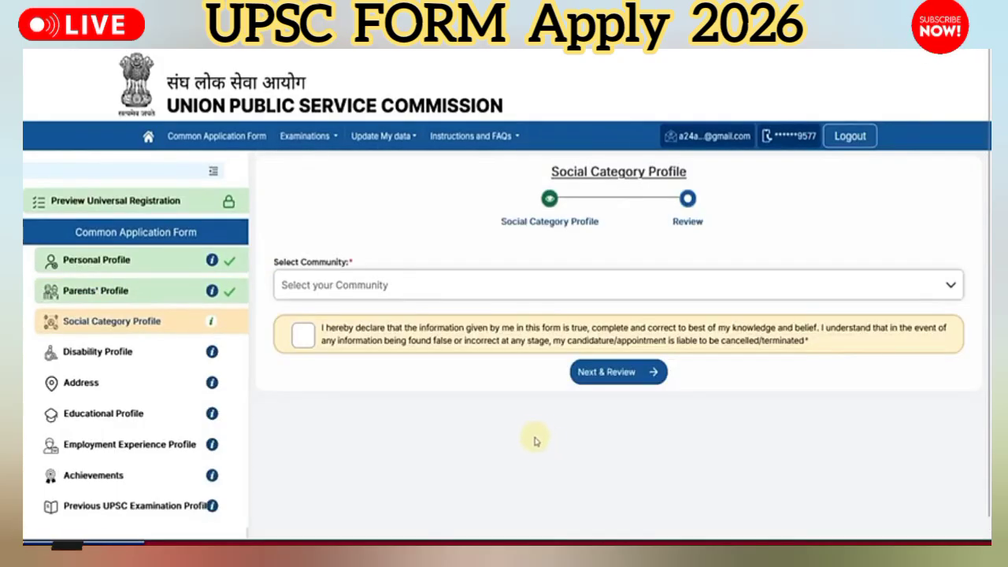
# Try SC and then ST as the community category
pyautogui.click(316, 288)
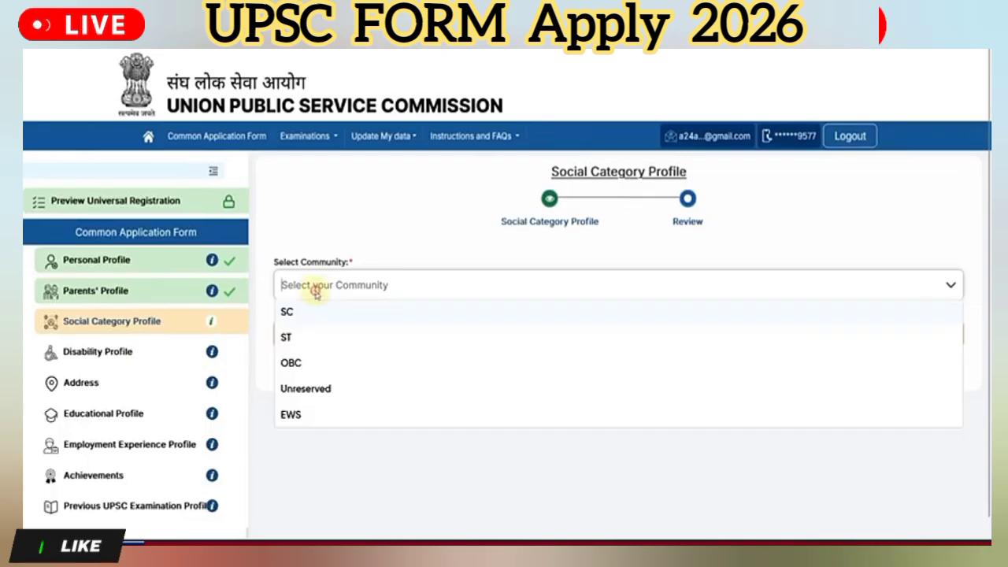
pyautogui.click(310, 313)
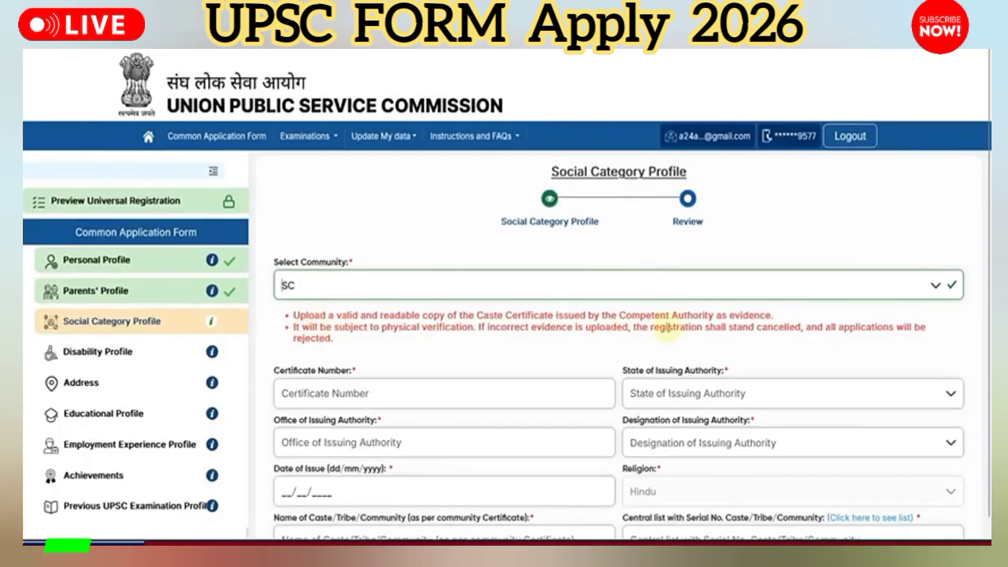
pyautogui.scroll(-1, 546, 348)
pyautogui.scroll(-6, 546, 347)
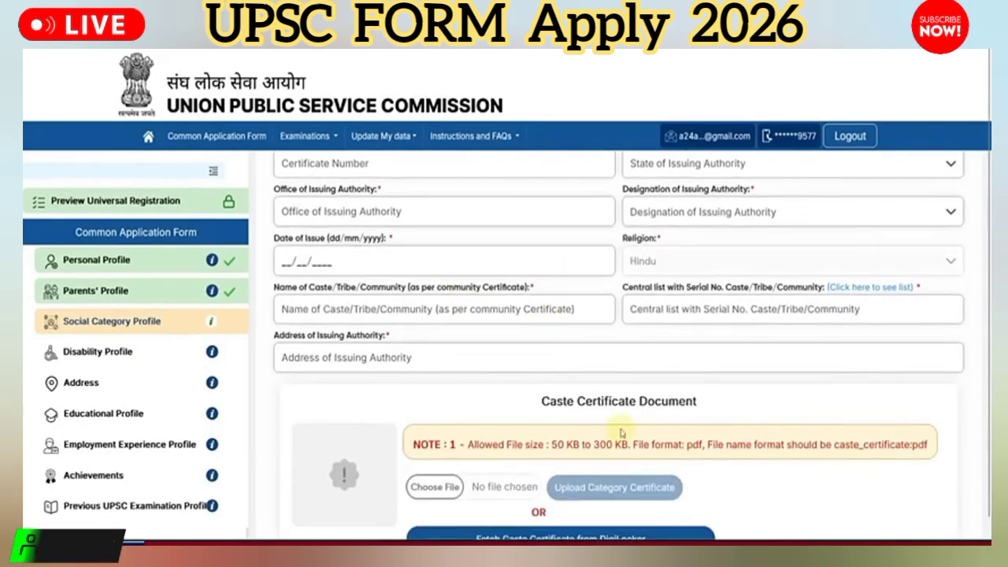
pyautogui.scroll(5, 556, 453)
pyautogui.click(338, 217)
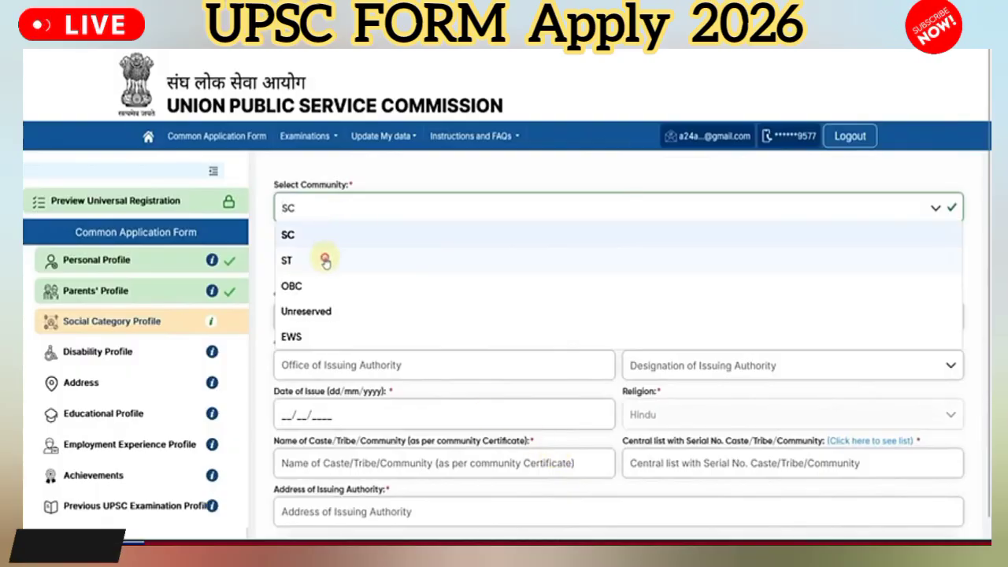
pyautogui.click(321, 259)
pyautogui.scroll(-1, 552, 346)
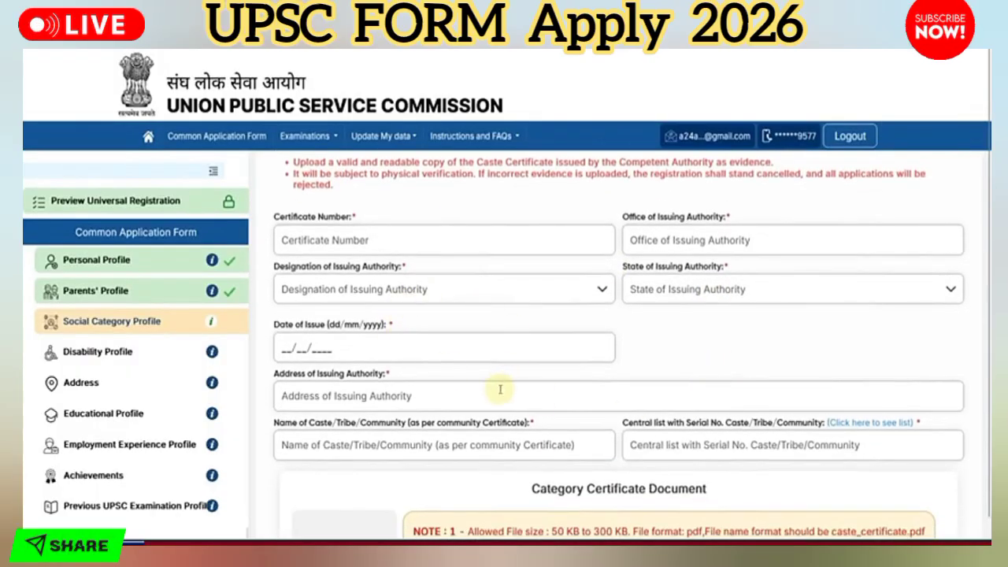
pyautogui.scroll(1, 500, 389)
# Choose OBC as the community and answer No to the creamy layer question
pyautogui.click(318, 211)
pyautogui.click(319, 286)
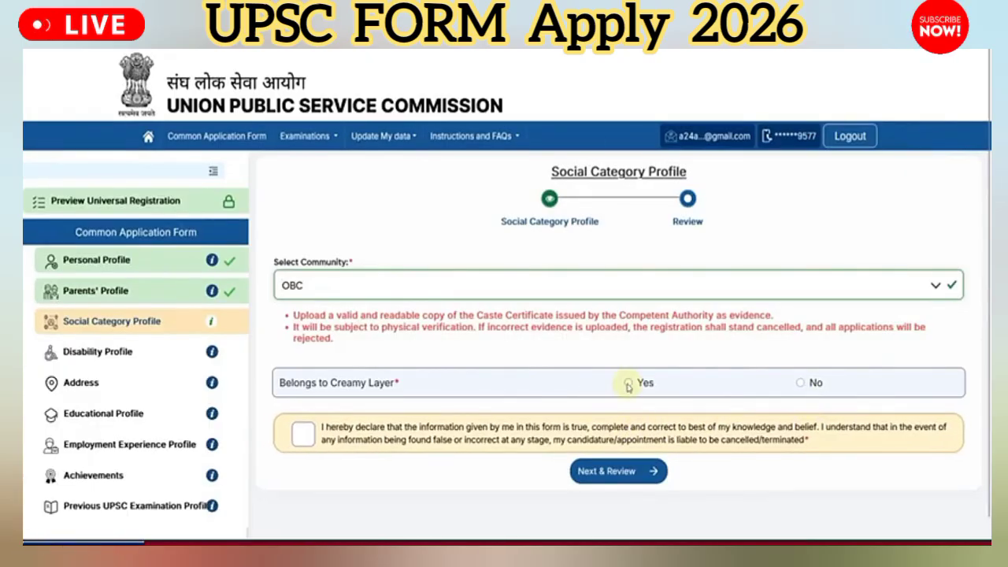
pyautogui.click(801, 384)
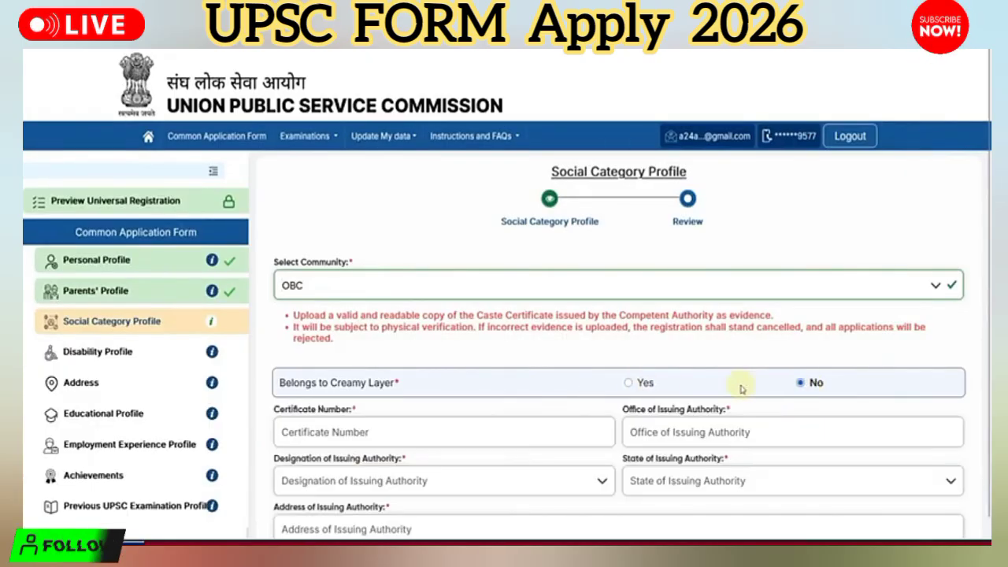
pyautogui.scroll(-2, 741, 394)
# Enter the caste certificate number and choose Collector as the issuing authority's designation
pyautogui.click(392, 285)
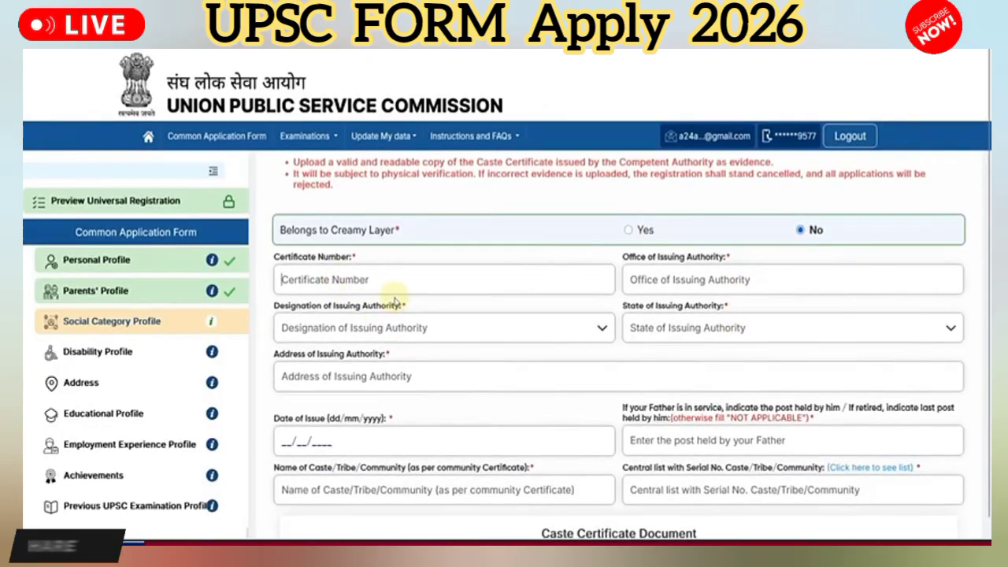
pyautogui.click(666, 282)
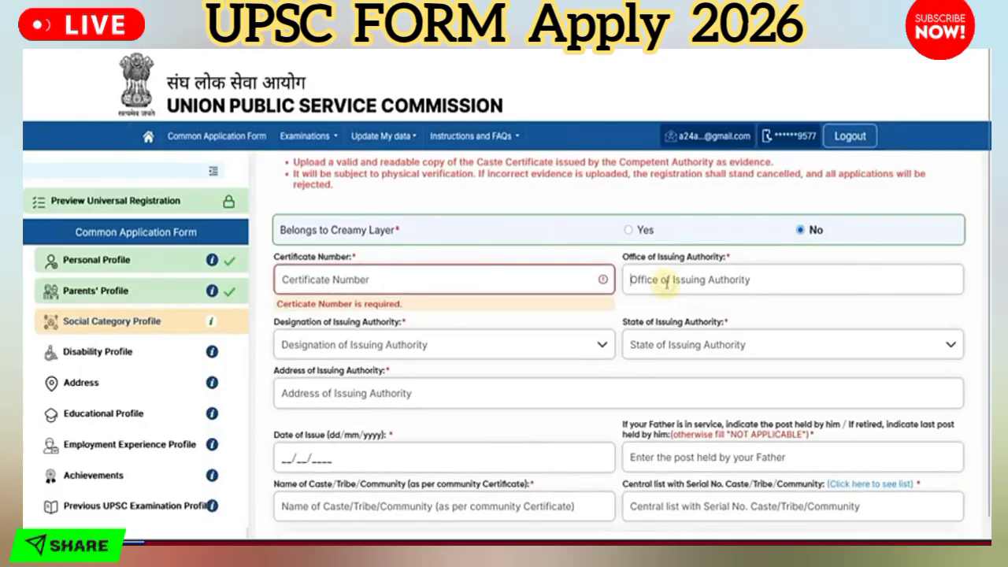
pyautogui.click(316, 281)
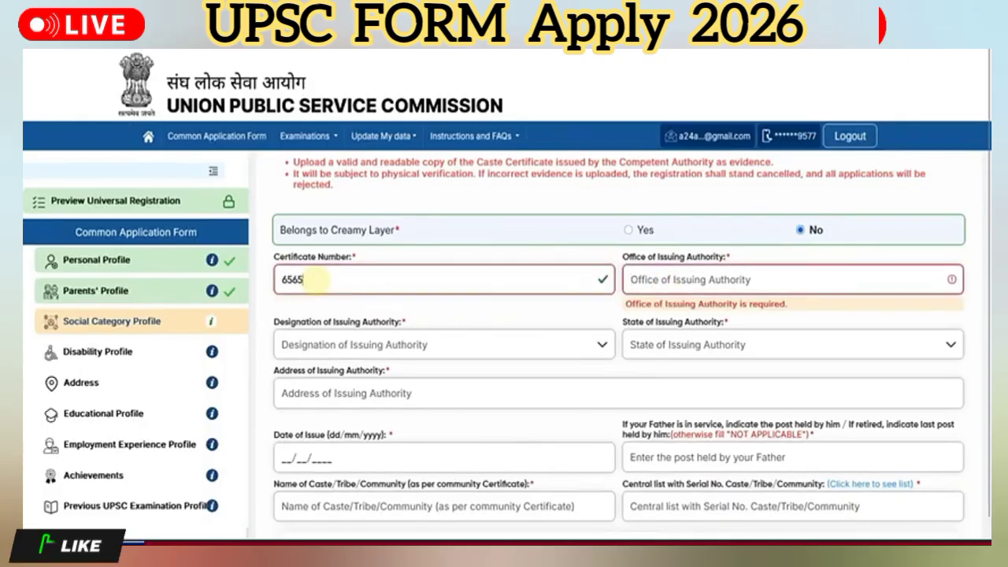
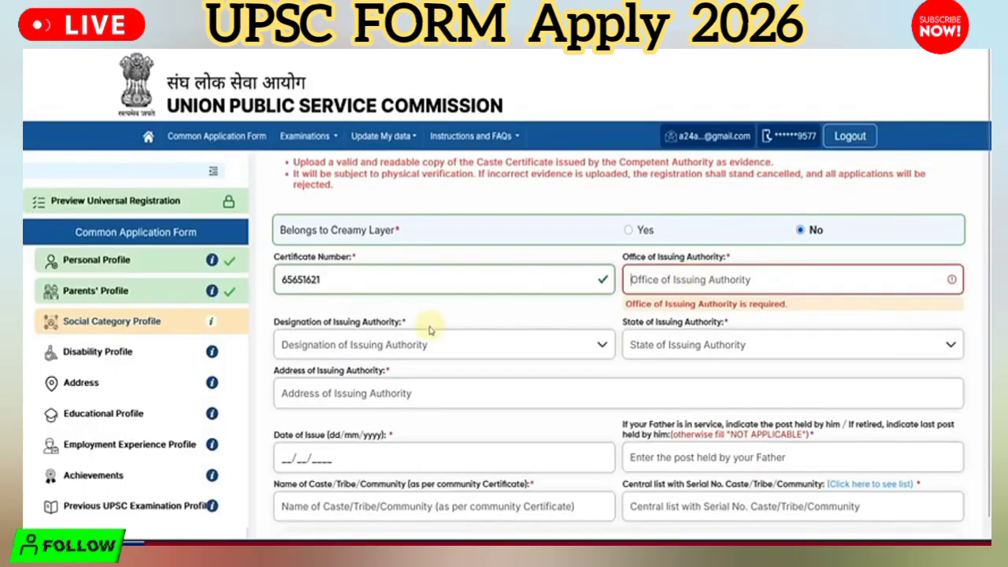
pyautogui.click(407, 346)
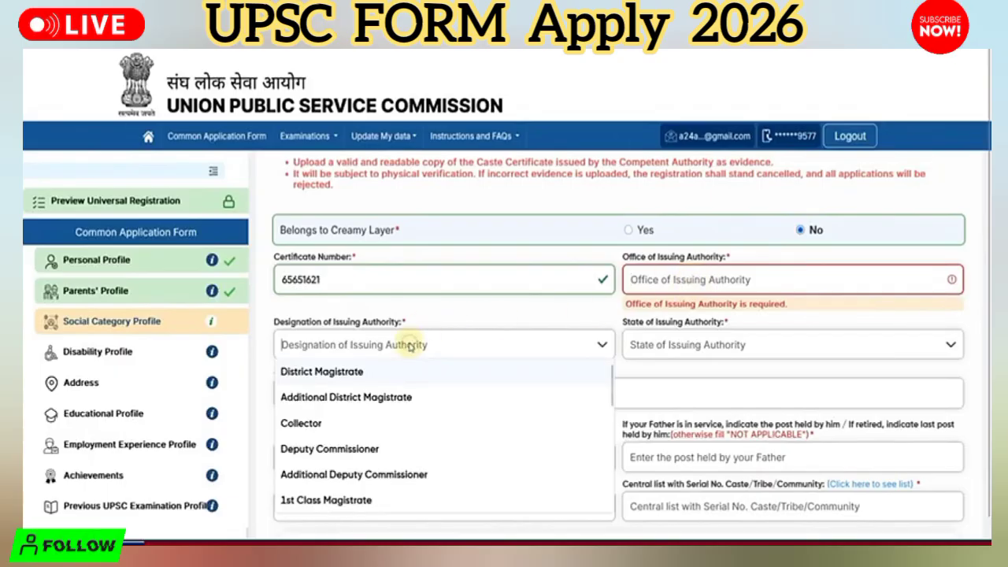
pyautogui.click(362, 423)
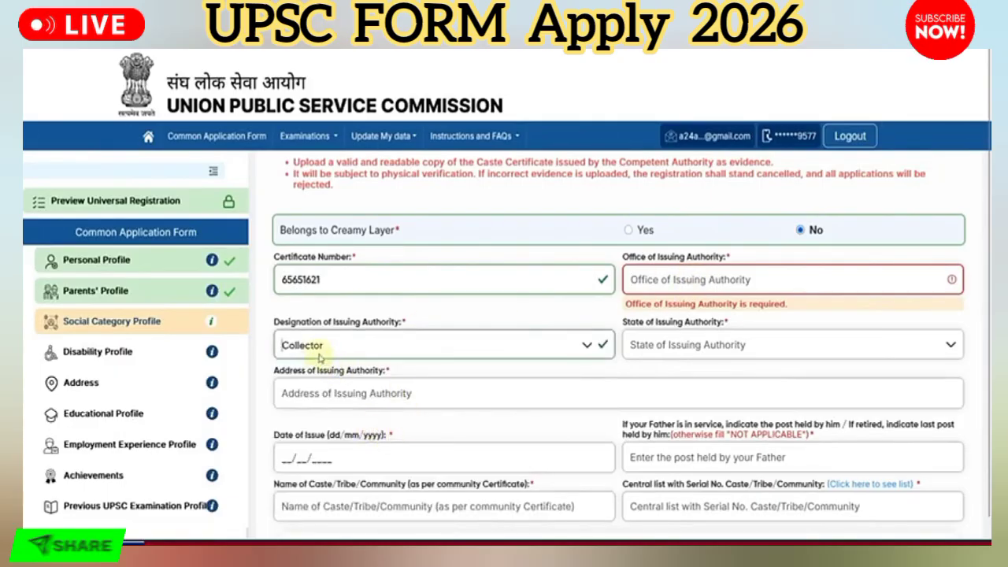
# Pick Rajasthan as the issuing authority's state
pyautogui.click(667, 280)
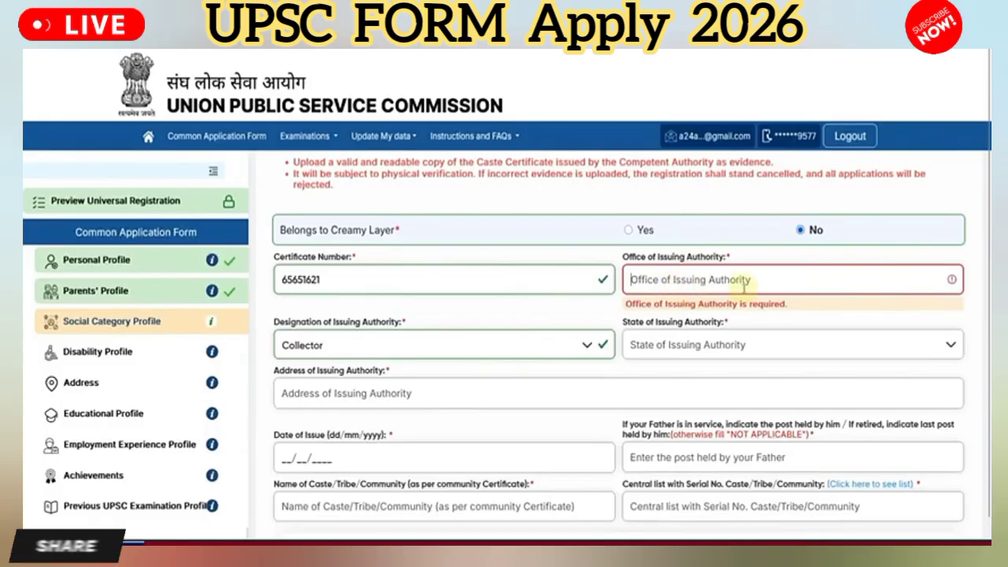
pyautogui.click(682, 355)
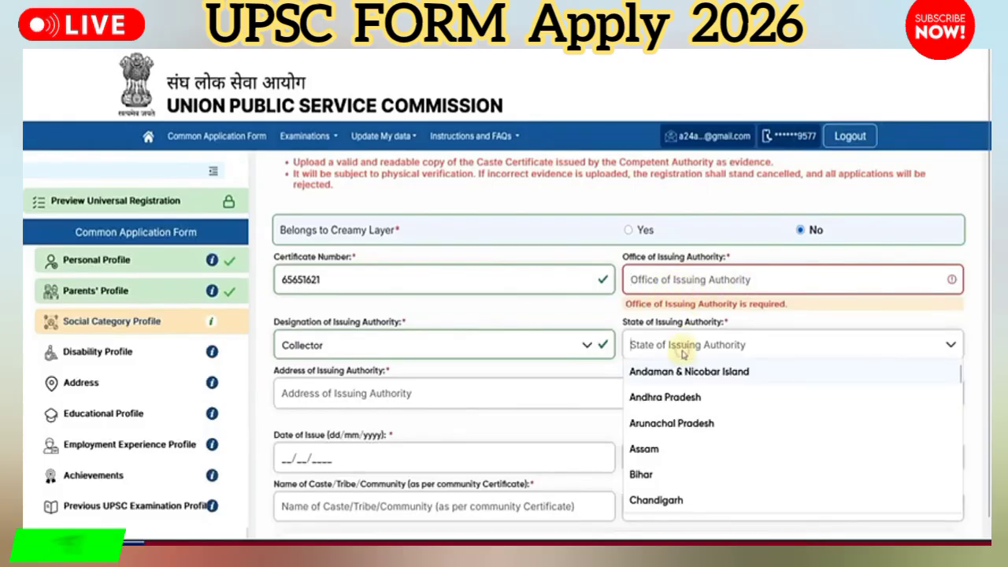
pyautogui.scroll(-10, 693, 416)
pyautogui.scroll(-2, 672, 432)
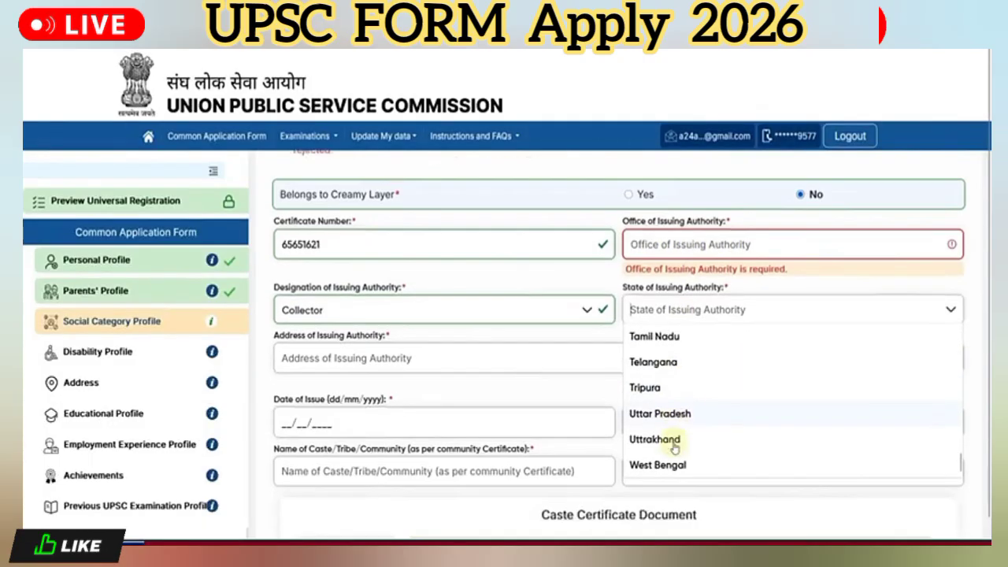
pyautogui.scroll(1, 675, 373)
pyautogui.click(658, 323)
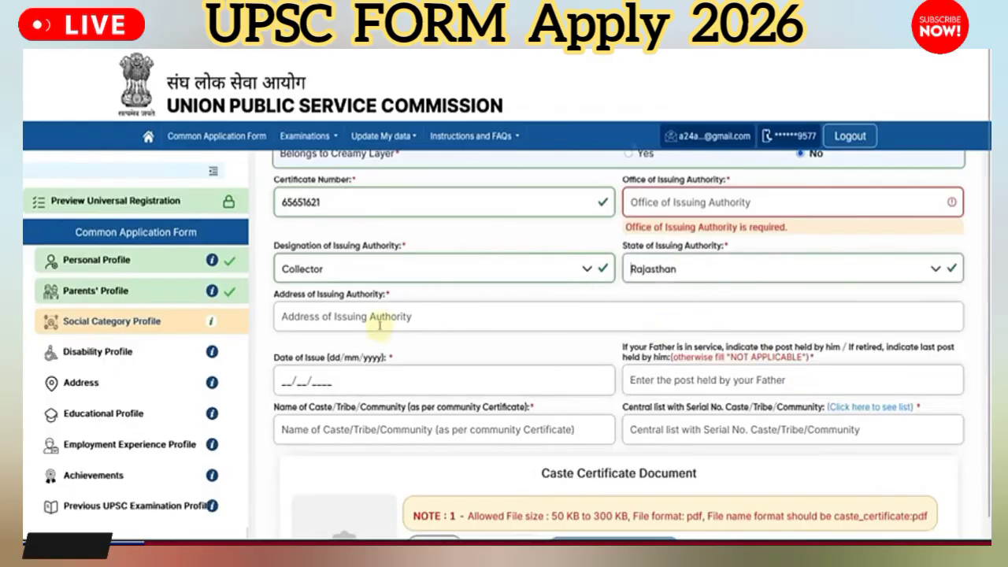
# Fill the father's post held field in the caste certificate details with NOT APPLICABLE
pyautogui.click(313, 319)
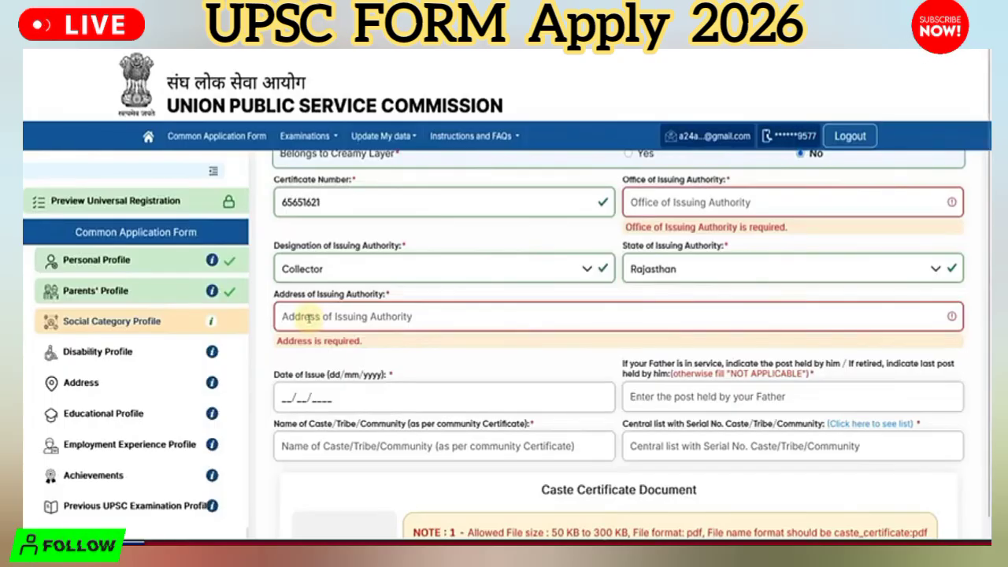
pyautogui.scroll(-2, 457, 398)
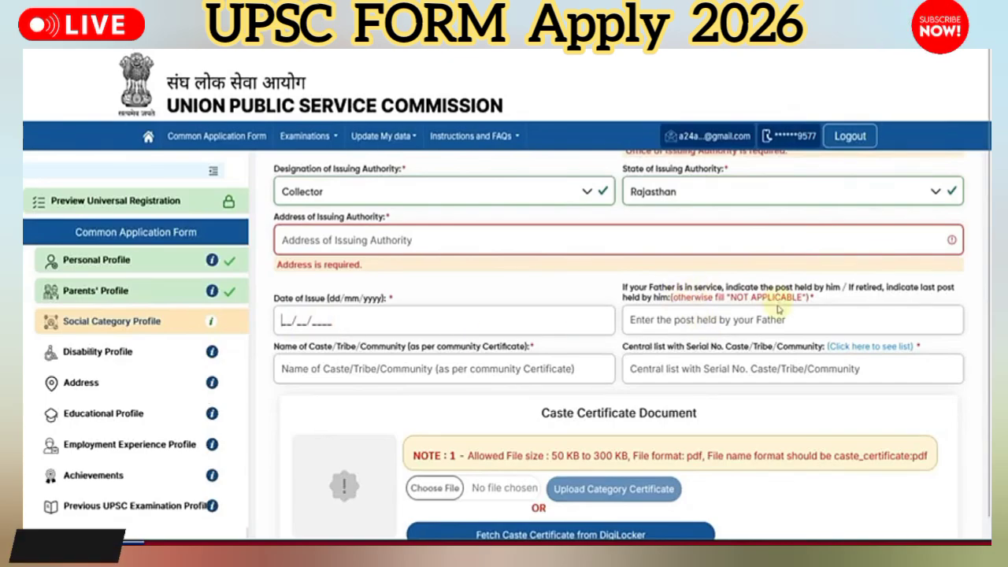
pyautogui.click(729, 320)
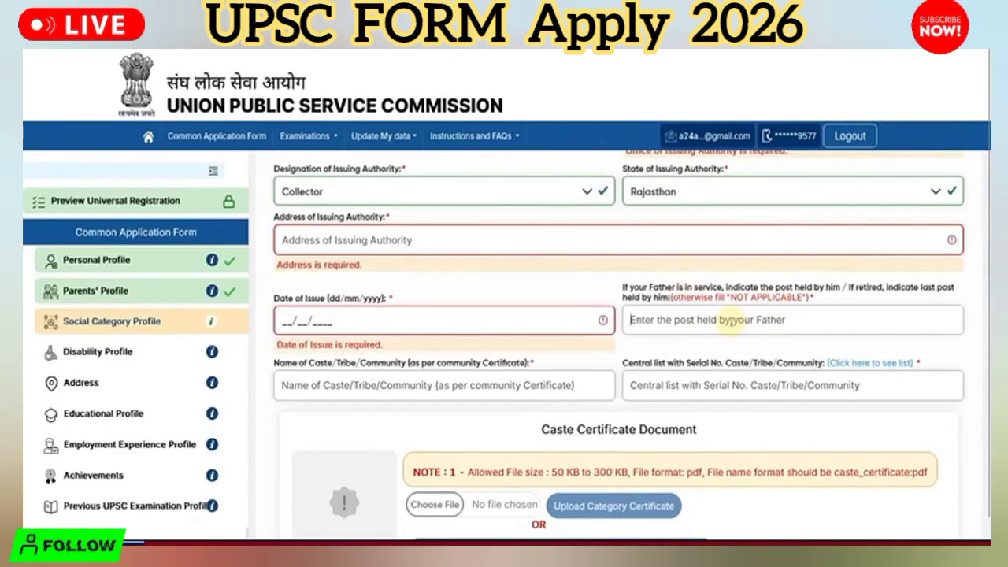
pyautogui.write('NOT APP')
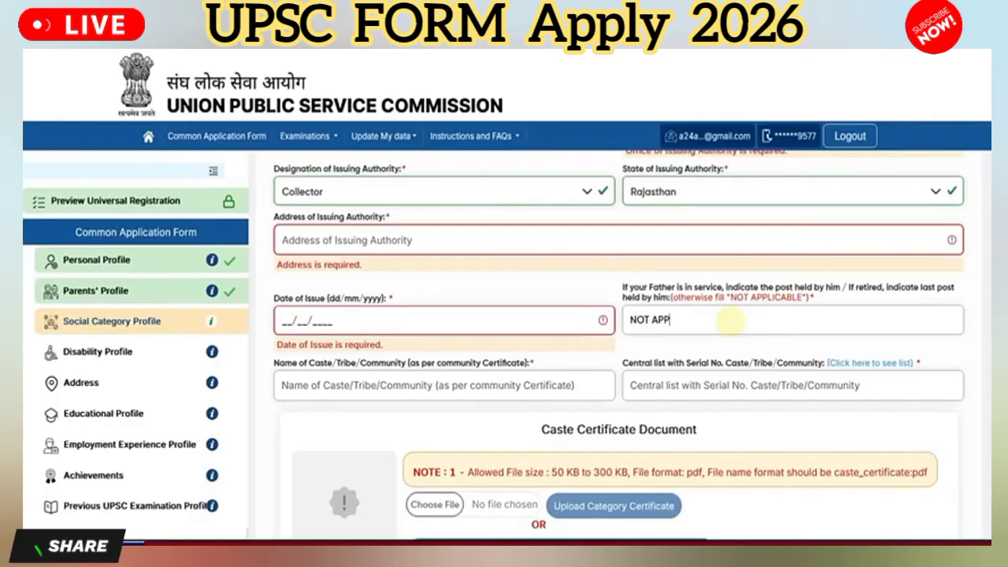
pyautogui.write('LICABLE')
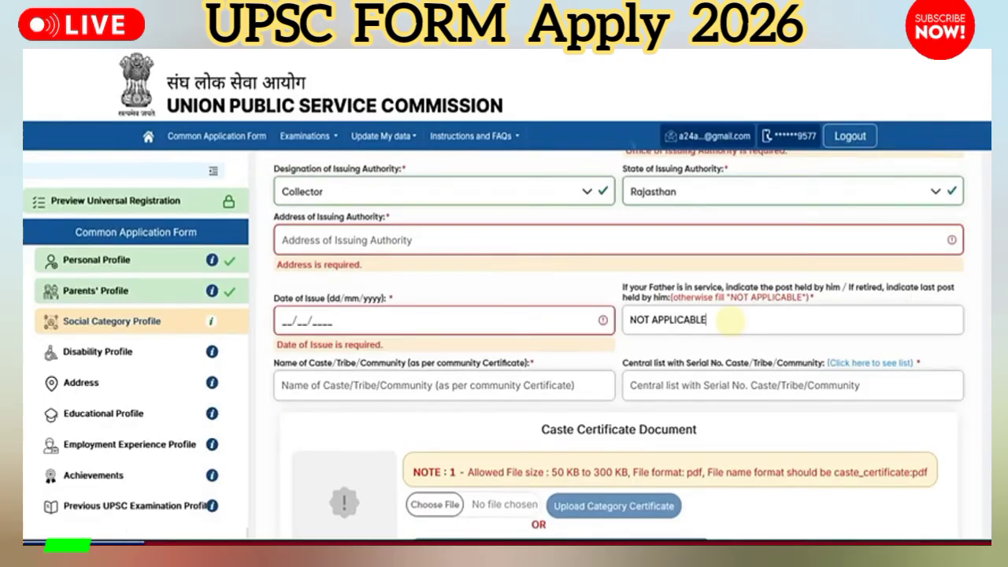
pyautogui.click(396, 394)
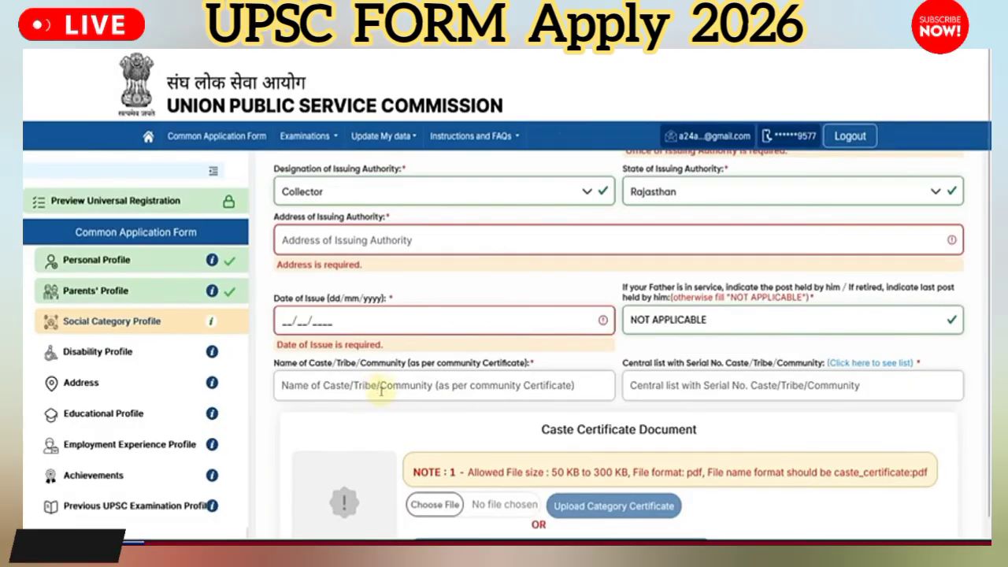
pyautogui.moveTo(441, 365); pyautogui.dragTo(511, 367)
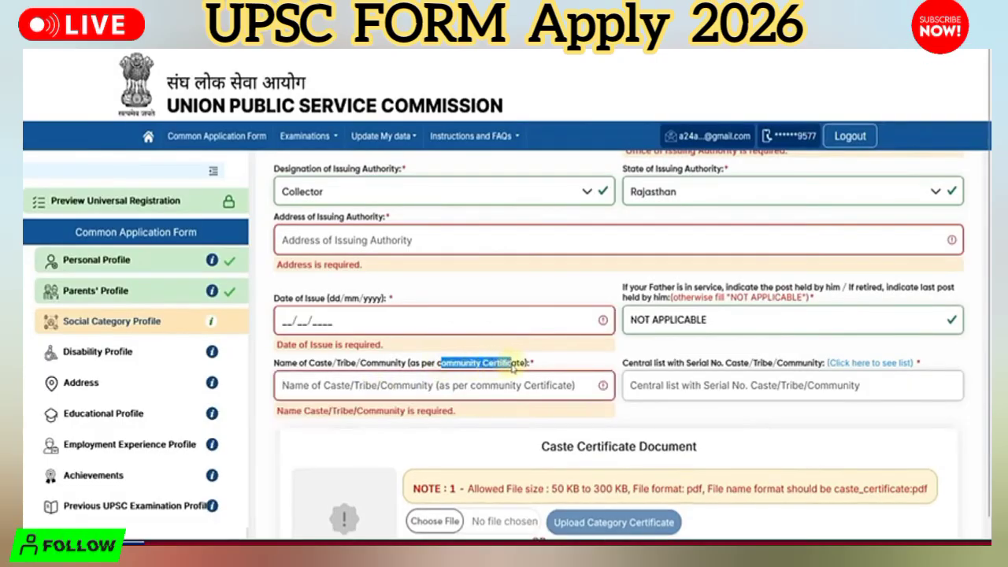
pyautogui.click(364, 386)
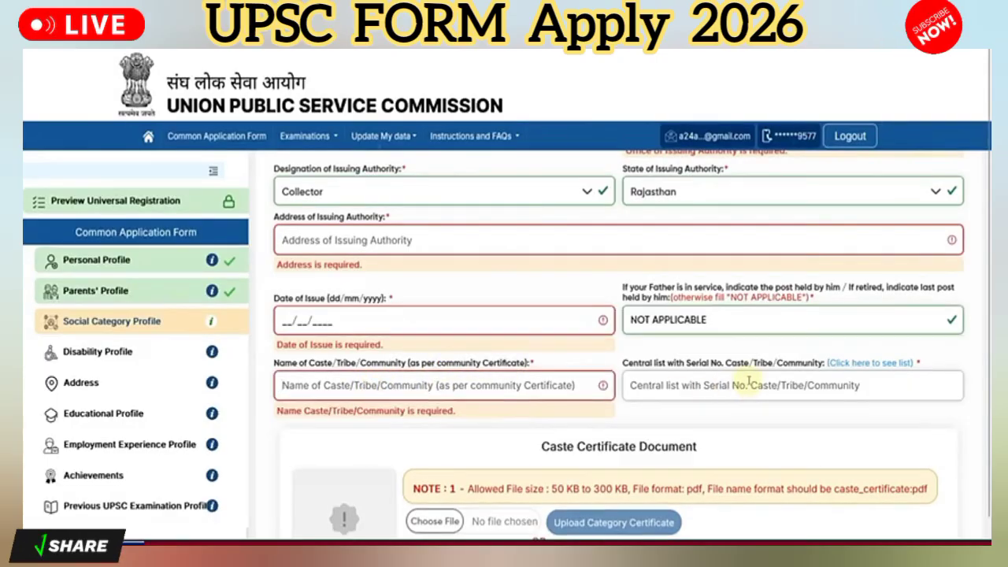
pyautogui.click(671, 386)
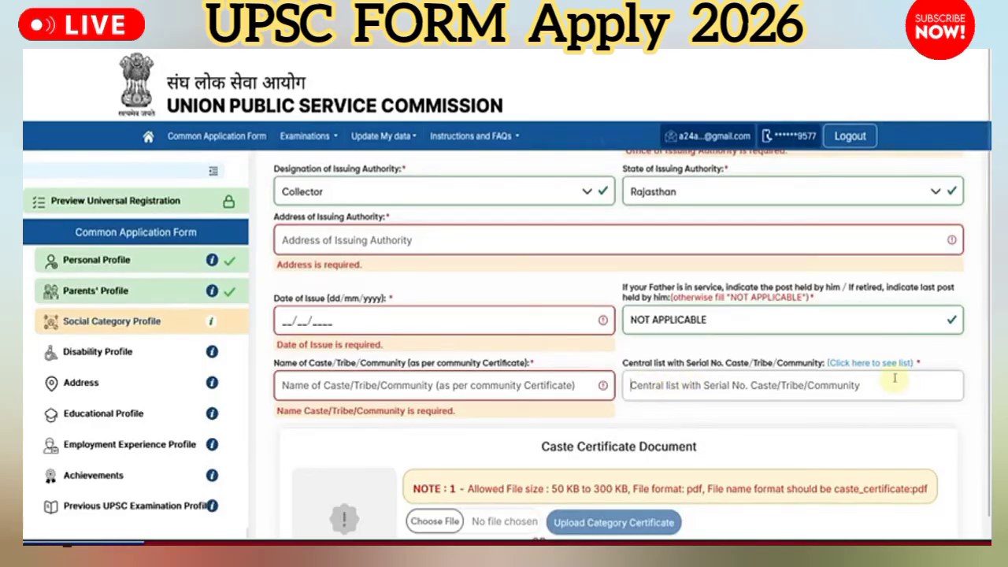
# Bypass the NCBC site's certificate warning and browse Rajasthan's Central List of OBCs
pyautogui.click(862, 367)
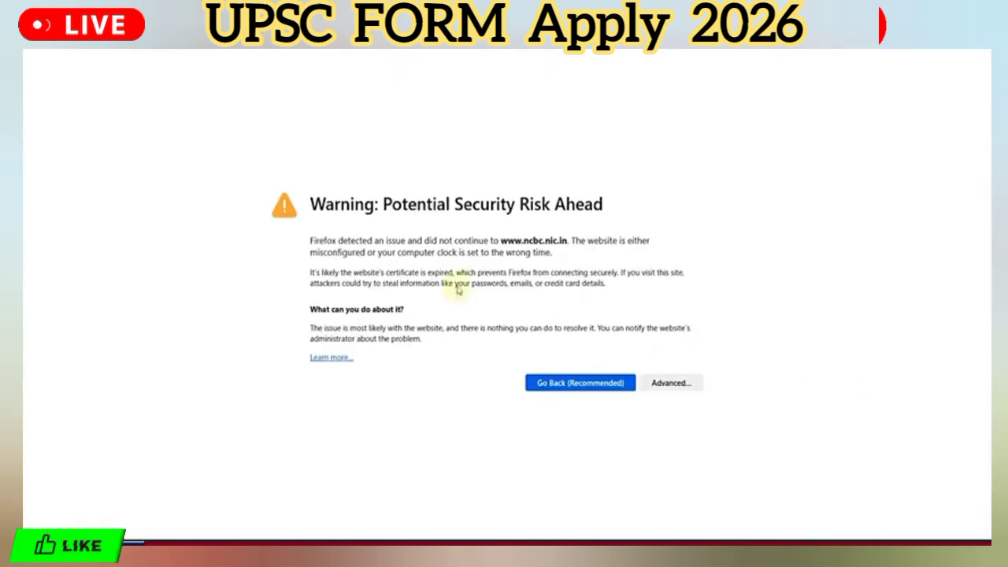
pyautogui.click(665, 386)
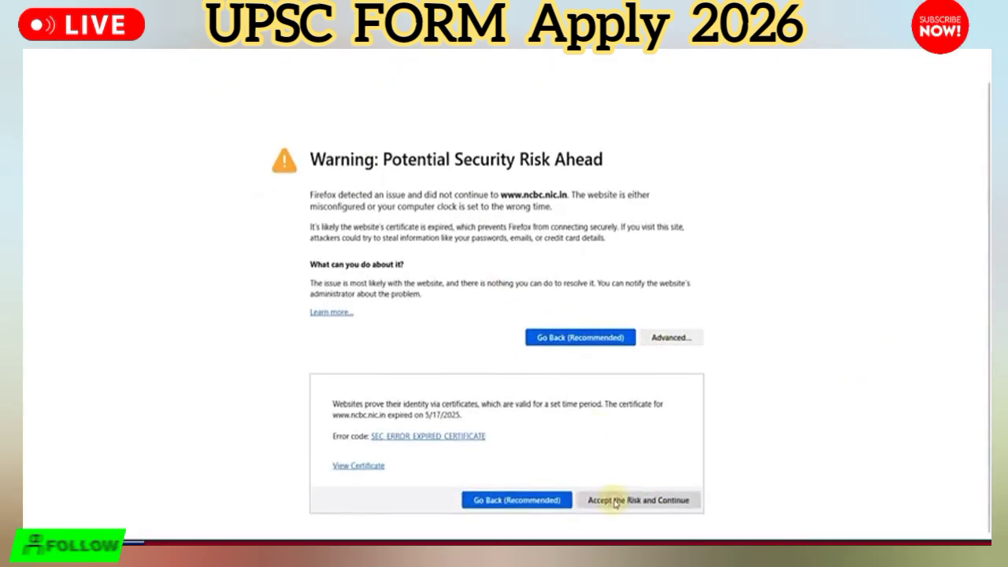
pyautogui.click(615, 501)
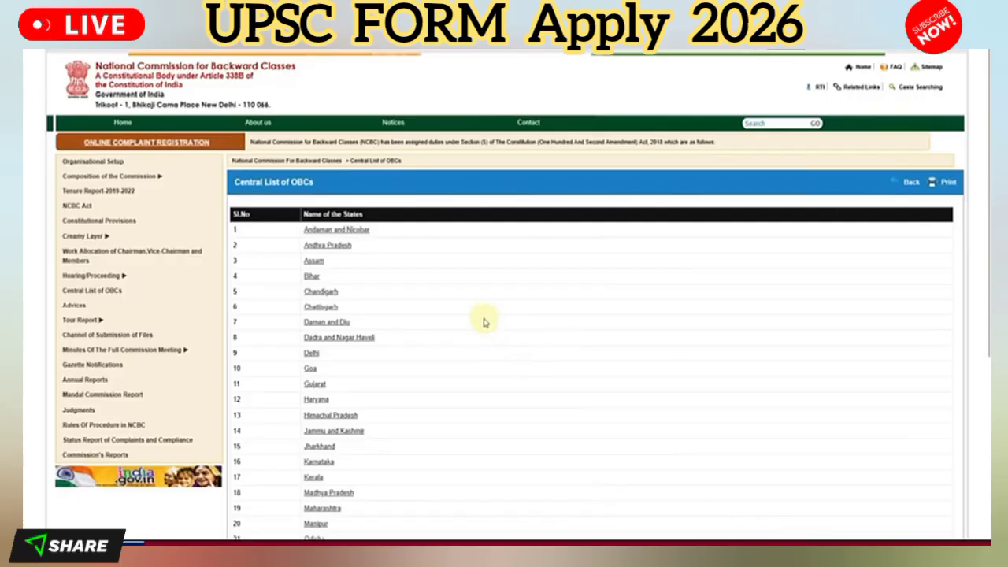
pyautogui.scroll(-3, 405, 281)
pyautogui.scroll(-2, 370, 292)
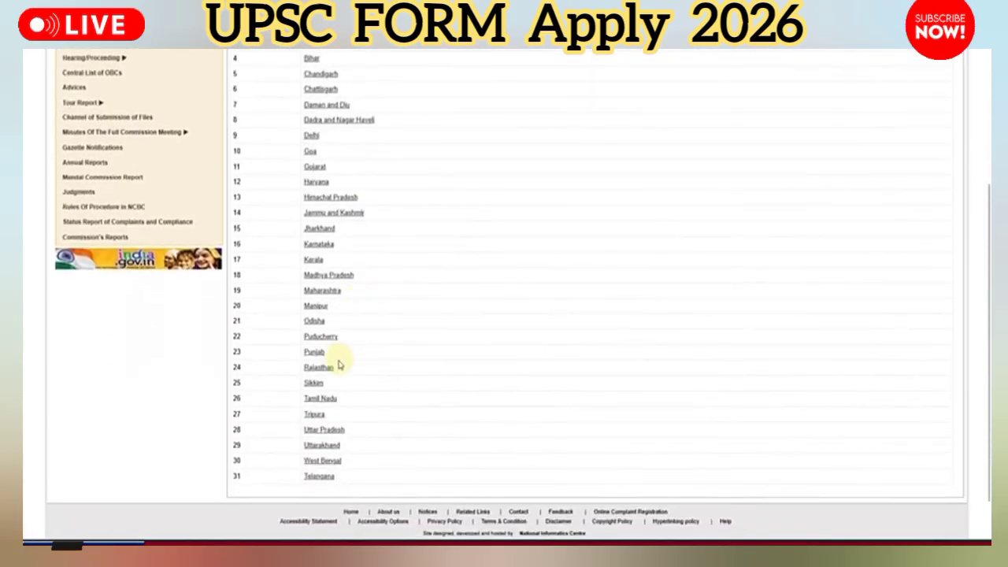
pyautogui.click(329, 368)
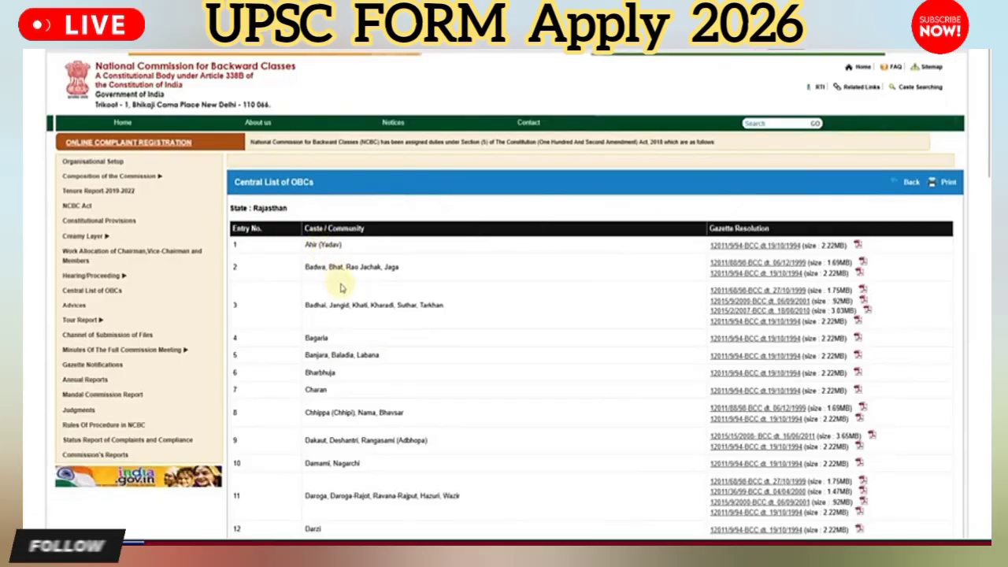
pyautogui.scroll(-7, 741, 299)
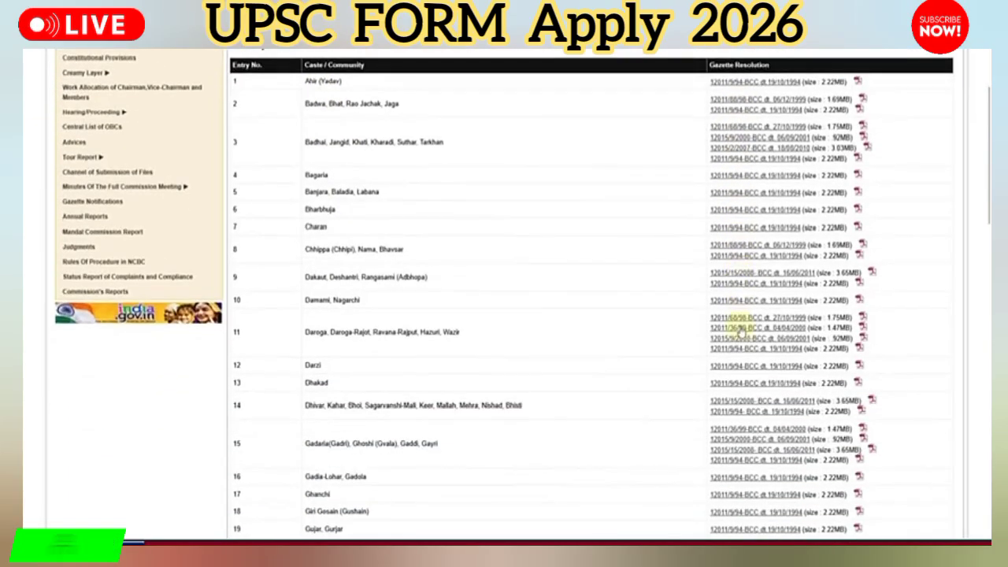
pyautogui.scroll(-5, 740, 335)
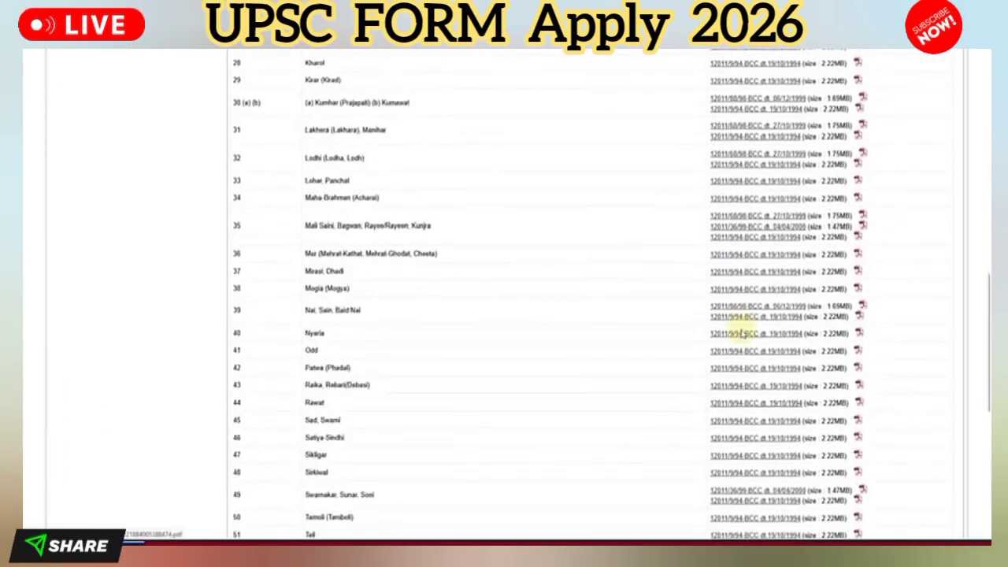
pyautogui.scroll(9, 742, 330)
pyautogui.scroll(2, 744, 321)
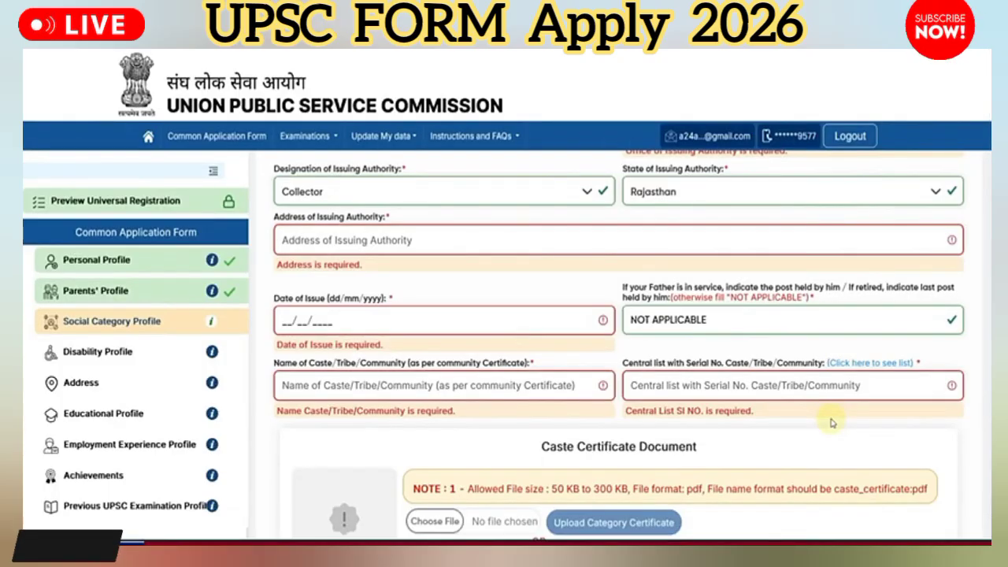
# Rename the cast_certificate file to caste_certificate and attach the PDF
pyautogui.scroll(-2, 765, 408)
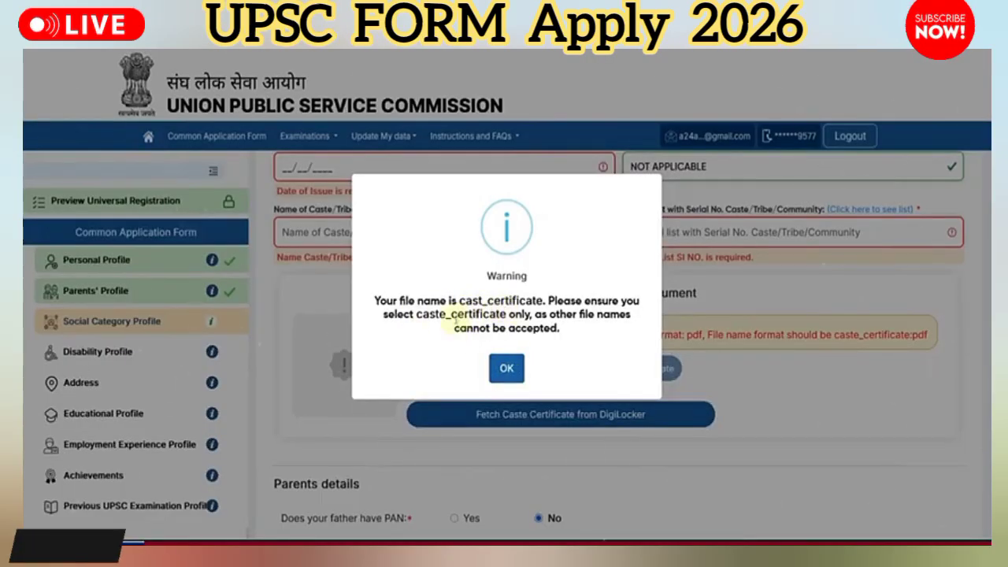
pyautogui.click(504, 368)
pyautogui.click(435, 368)
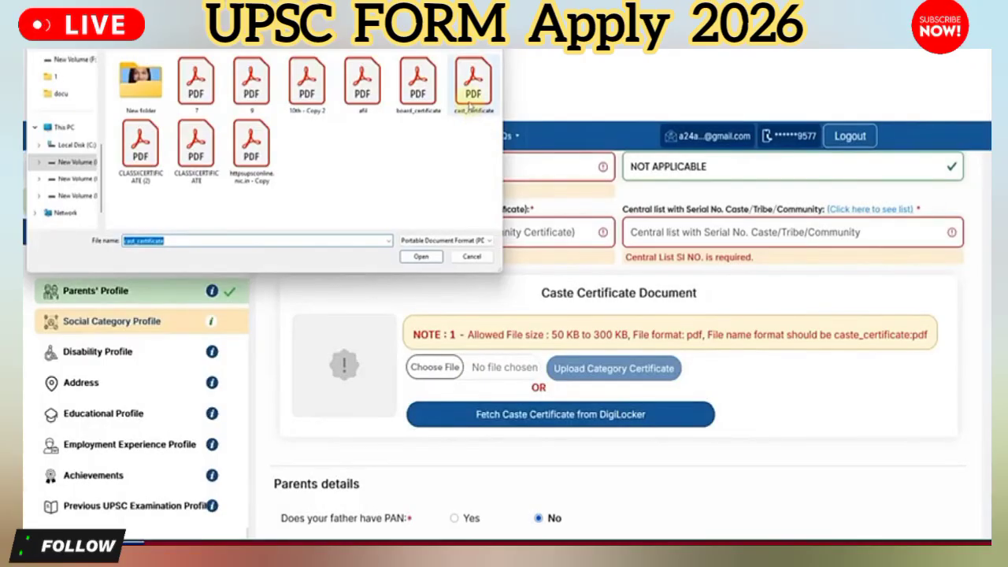
pyautogui.rightClick(473, 107)
pyautogui.click(508, 410)
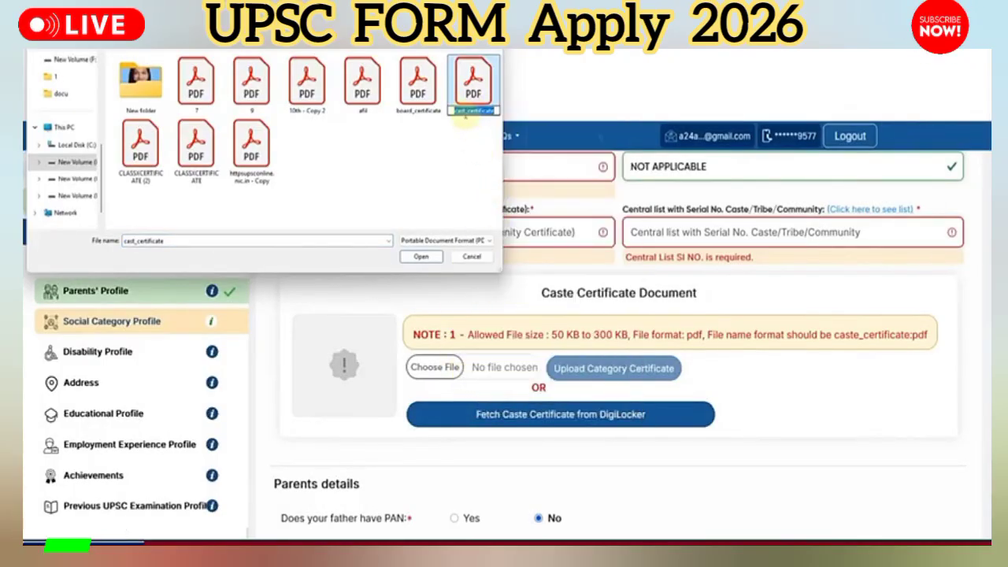
pyautogui.click(466, 112)
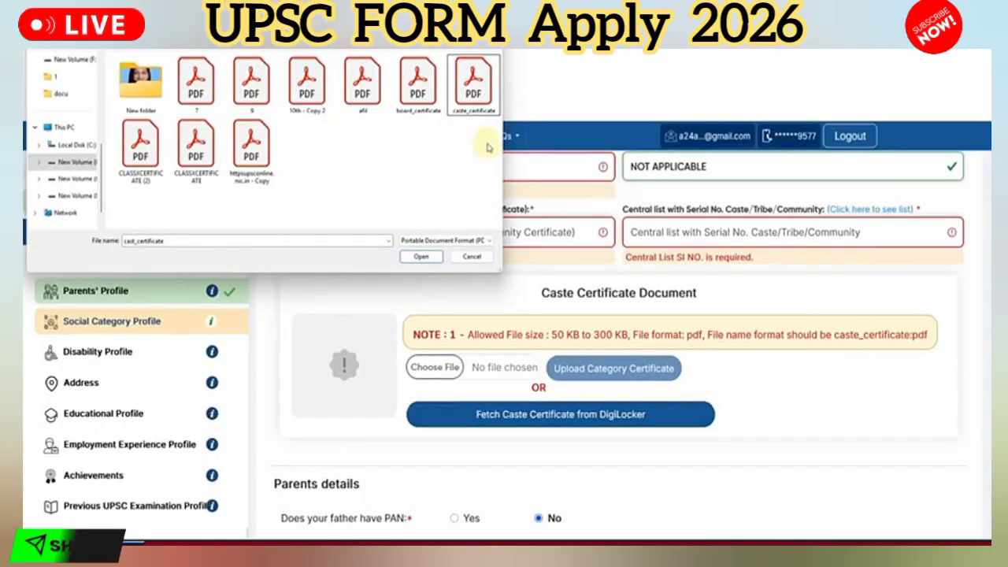
pyautogui.doubleClick(475, 101)
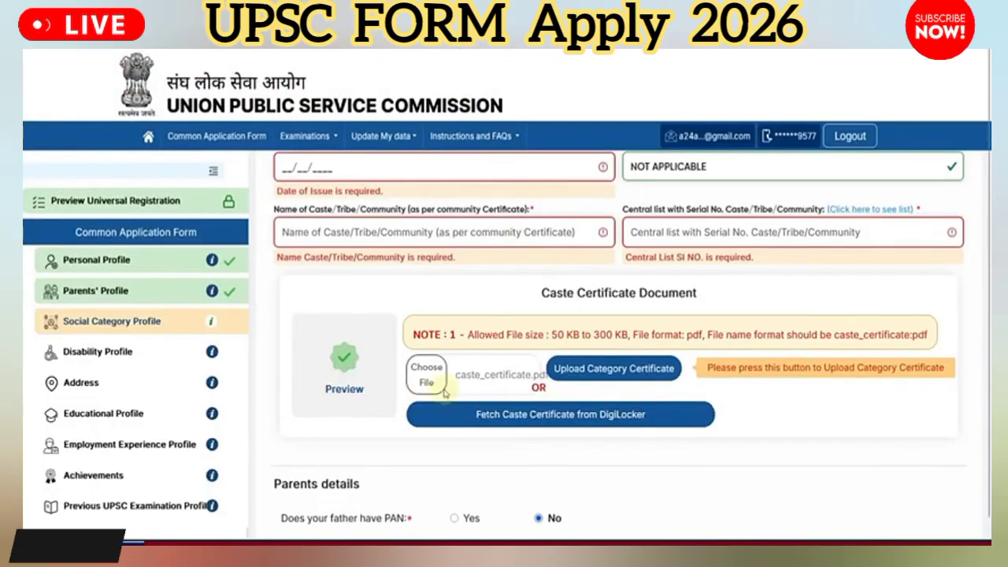
# Upload the attached caste certificate, confirming and acknowledging the success message
pyautogui.click(607, 370)
pyautogui.click(488, 347)
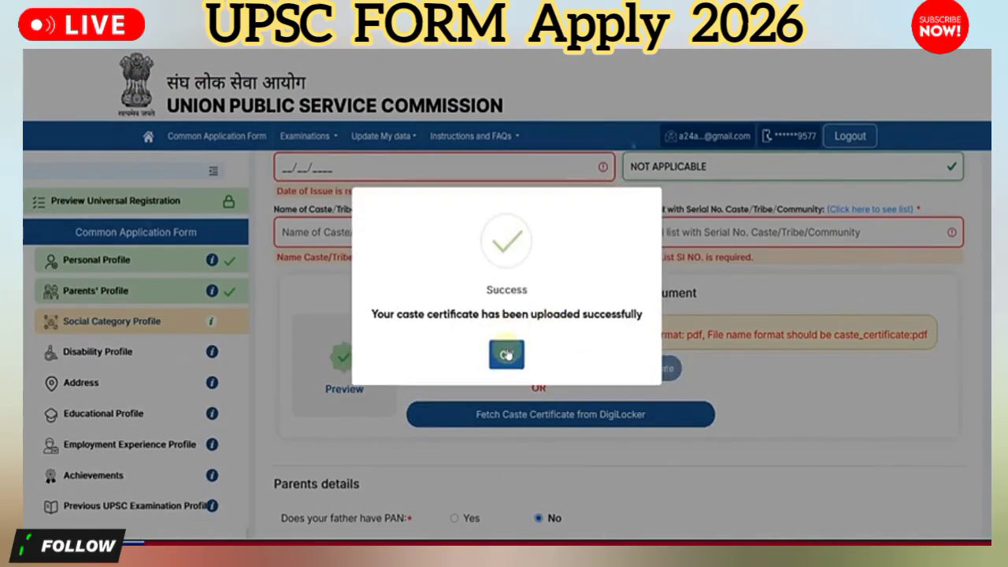
pyautogui.click(507, 347)
pyautogui.scroll(-1, 662, 369)
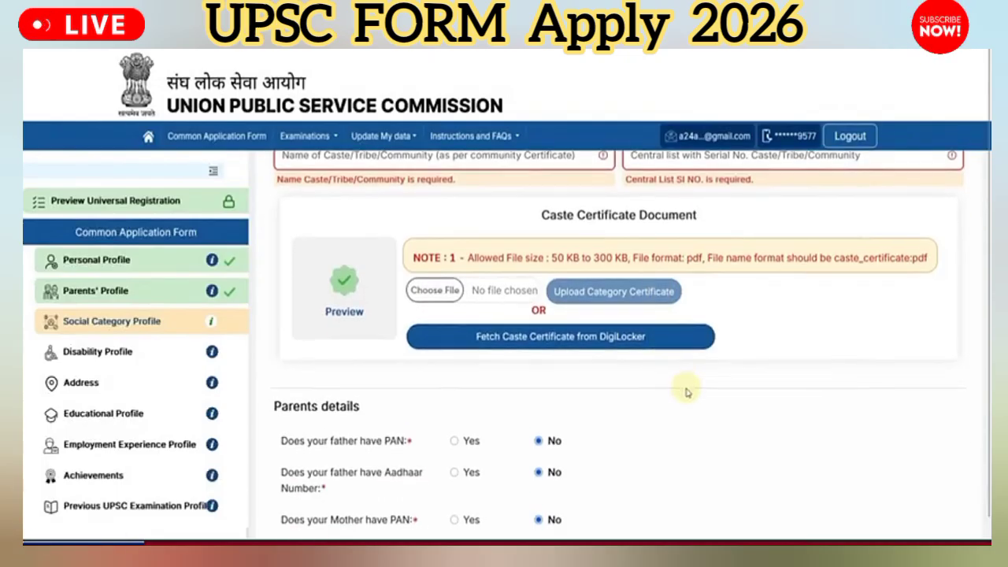
# Answer Yes to father's and mother's PAN and Aadhaar, tick the declaration, and save
pyautogui.scroll(-2, 686, 390)
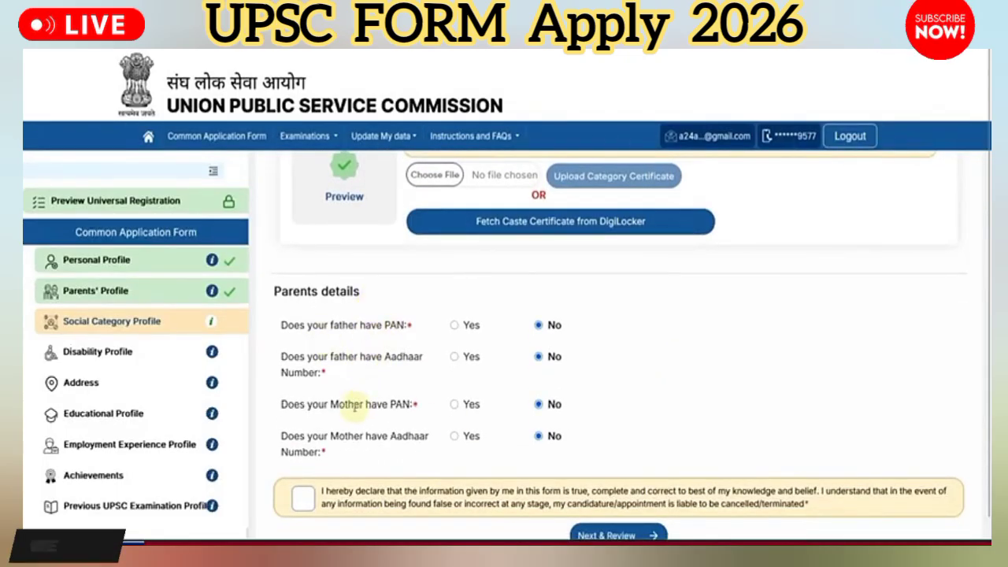
pyautogui.click(464, 334)
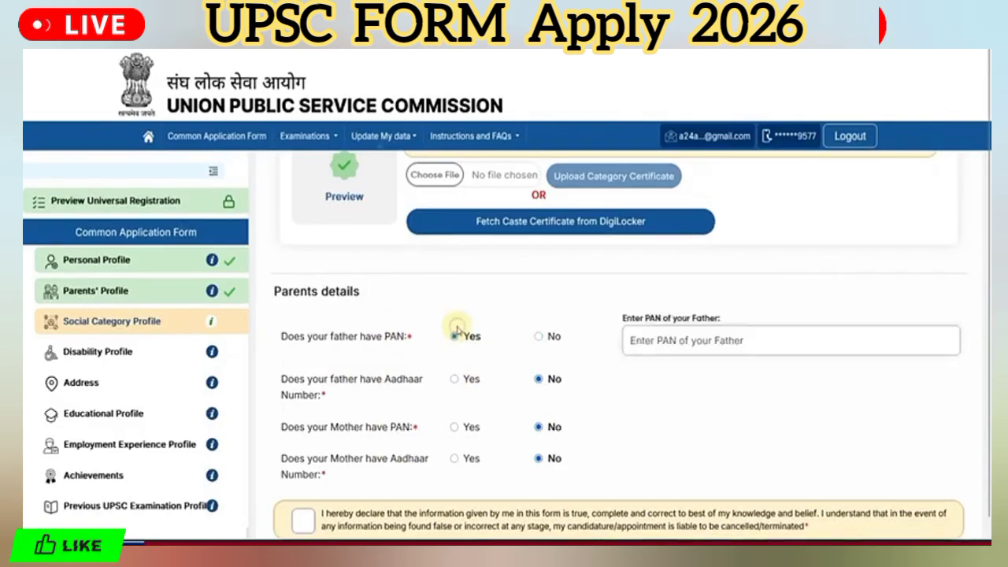
pyautogui.click(457, 382)
pyautogui.scroll(-1, 484, 418)
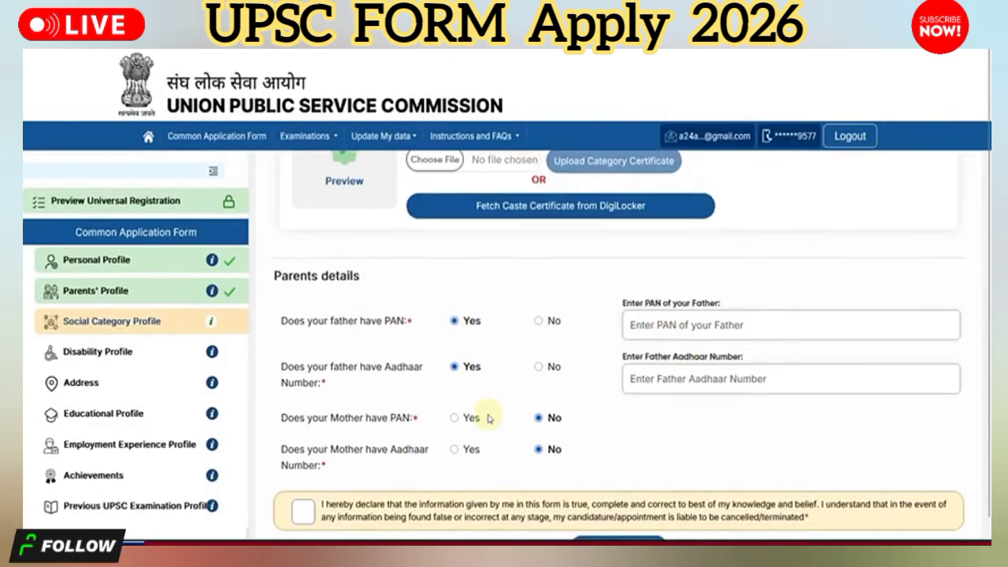
pyautogui.click(455, 416)
pyautogui.click(453, 462)
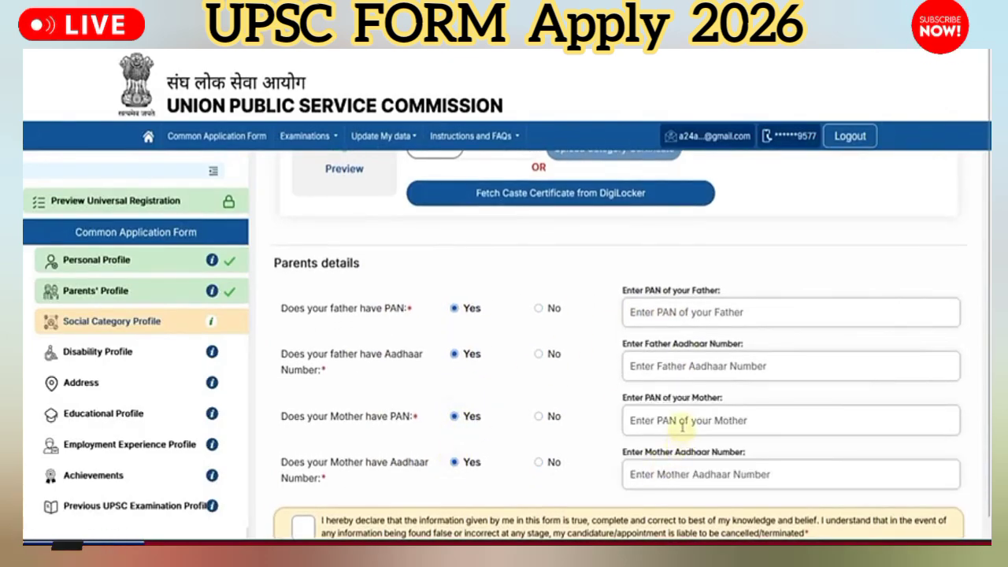
pyautogui.scroll(-1, 691, 450)
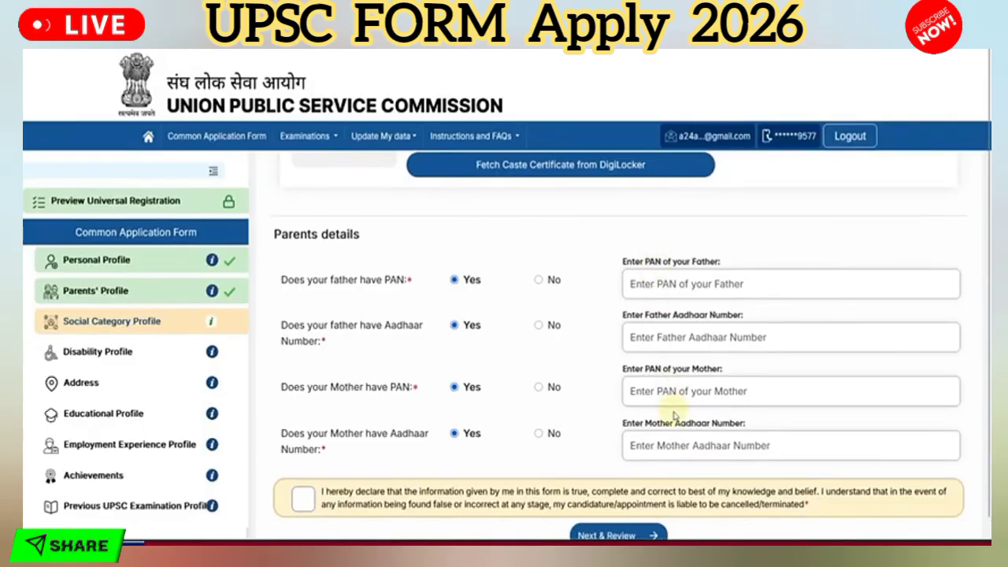
pyautogui.scroll(-1, 439, 505)
pyautogui.click(299, 486)
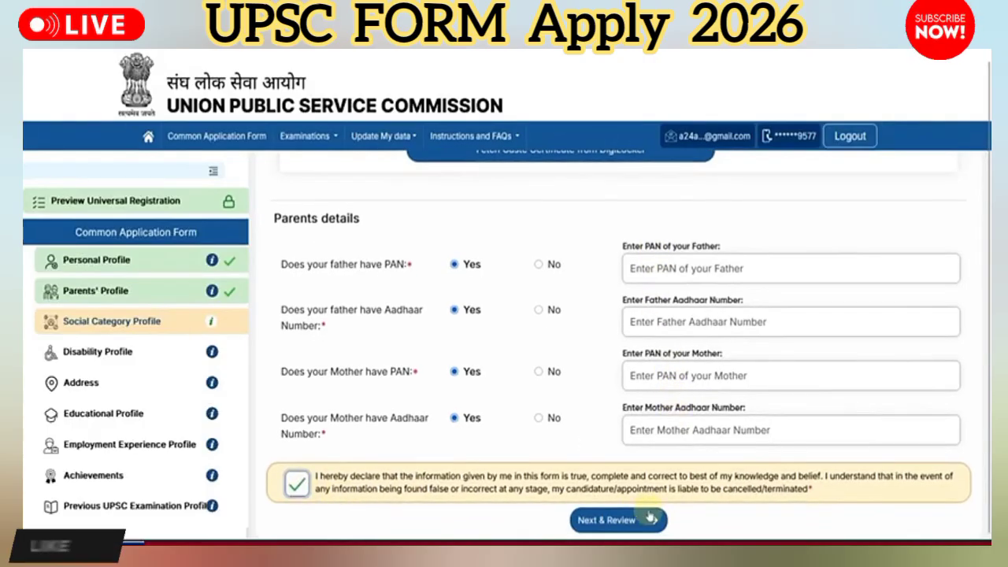
pyautogui.click(608, 521)
# Try PwD/PwBD Yes with 40% or above disability and look at the disability type list
pyautogui.click(407, 272)
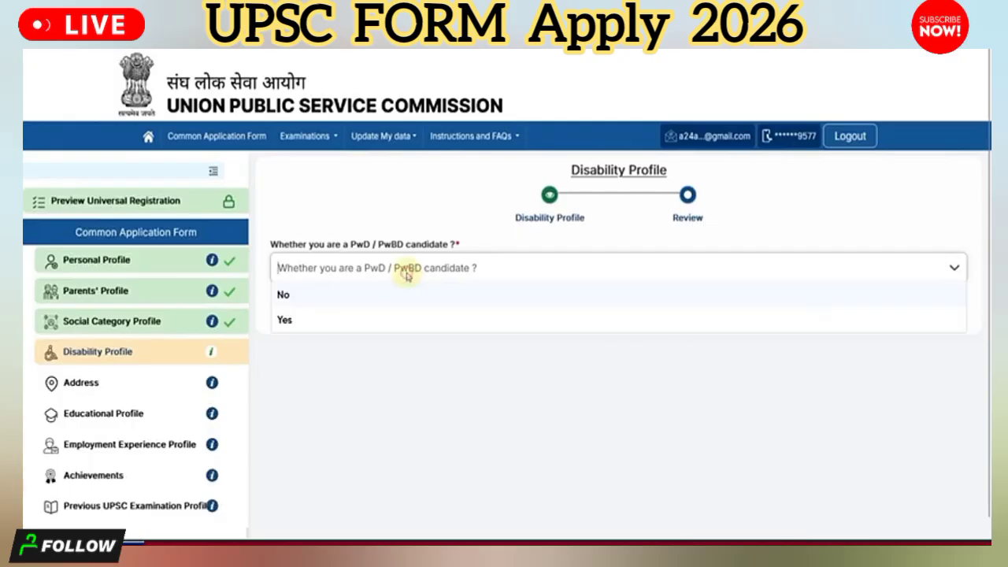
pyautogui.click(351, 323)
pyautogui.click(352, 325)
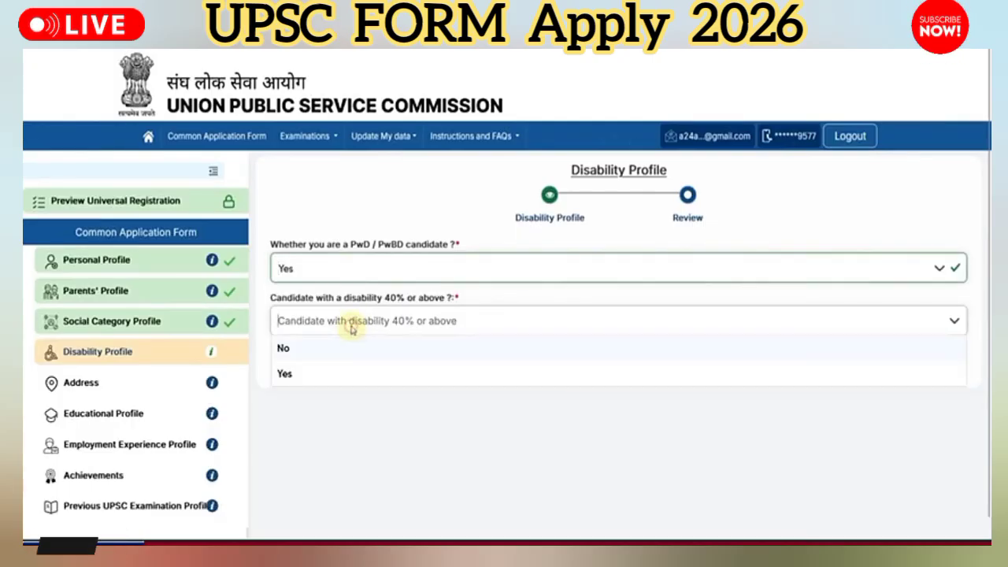
pyautogui.click(342, 379)
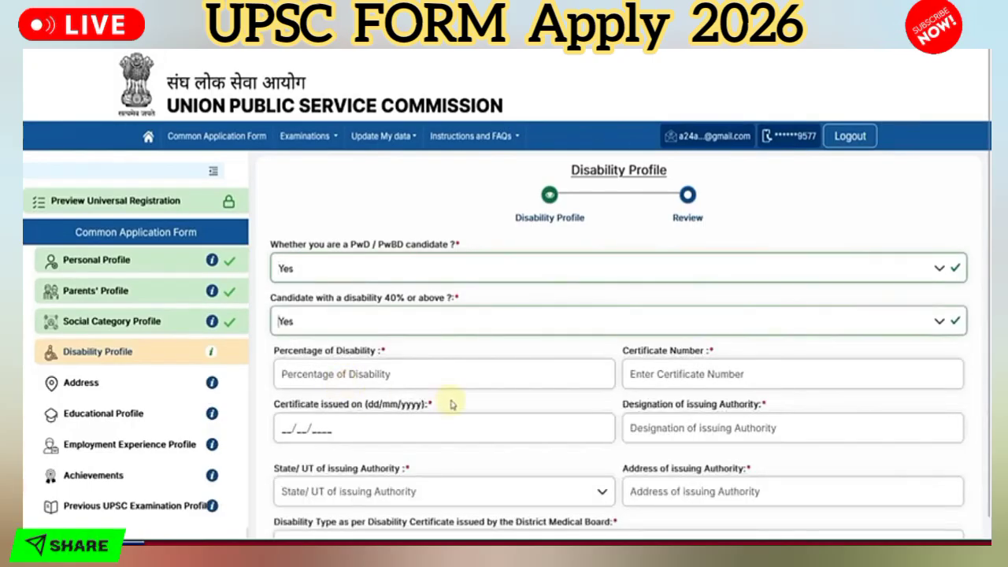
pyautogui.scroll(-1, 450, 405)
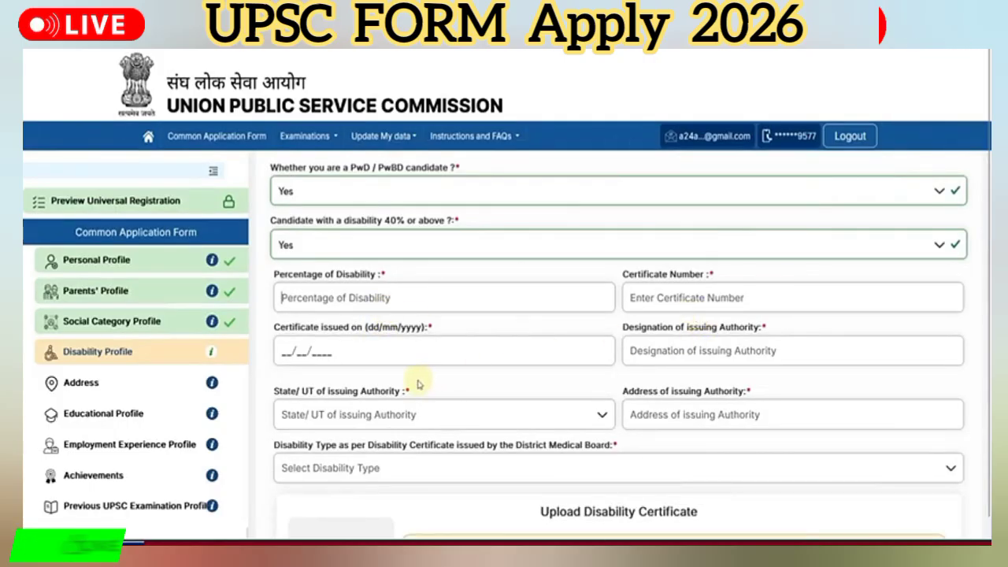
pyautogui.click(664, 353)
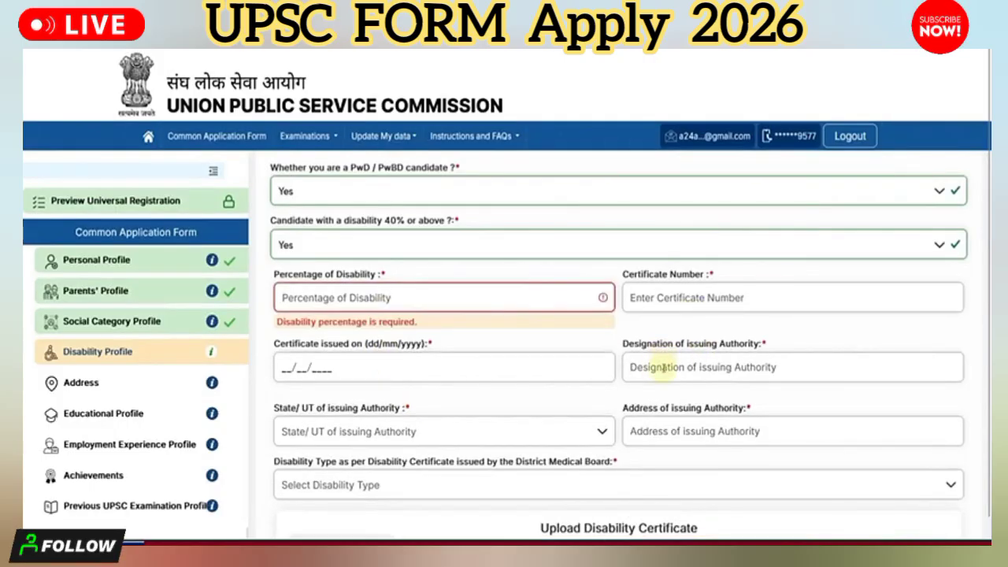
pyautogui.scroll(-2, 604, 355)
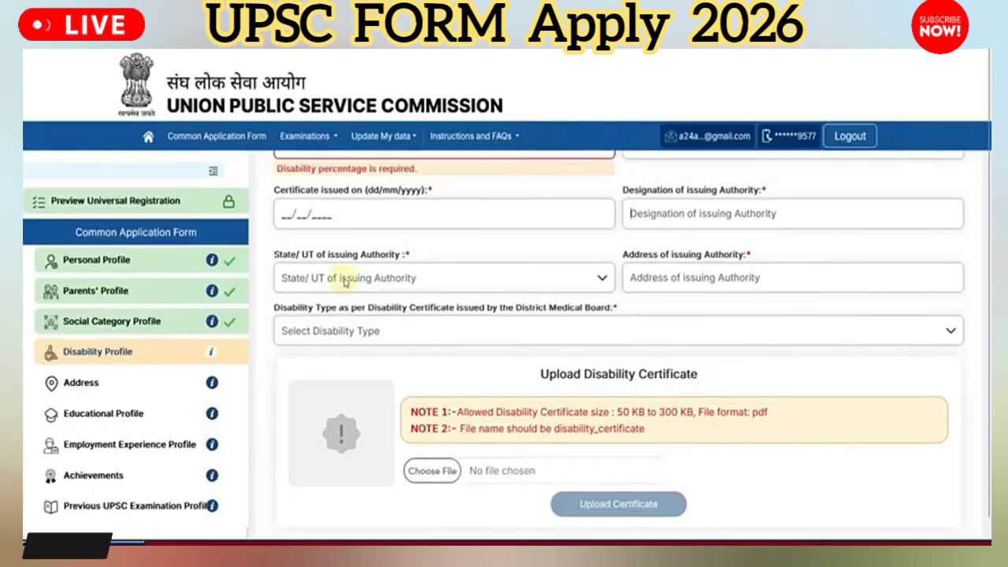
pyautogui.click(497, 329)
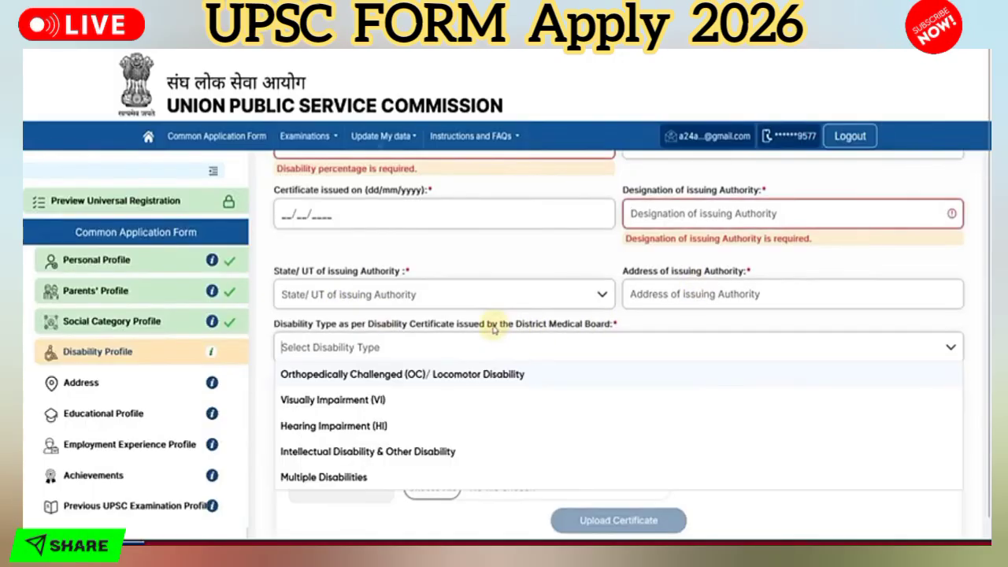
pyautogui.click(393, 518)
# Switch the PwD/PwBD answer to No and tick the disability declaration
pyautogui.scroll(-2, 559, 409)
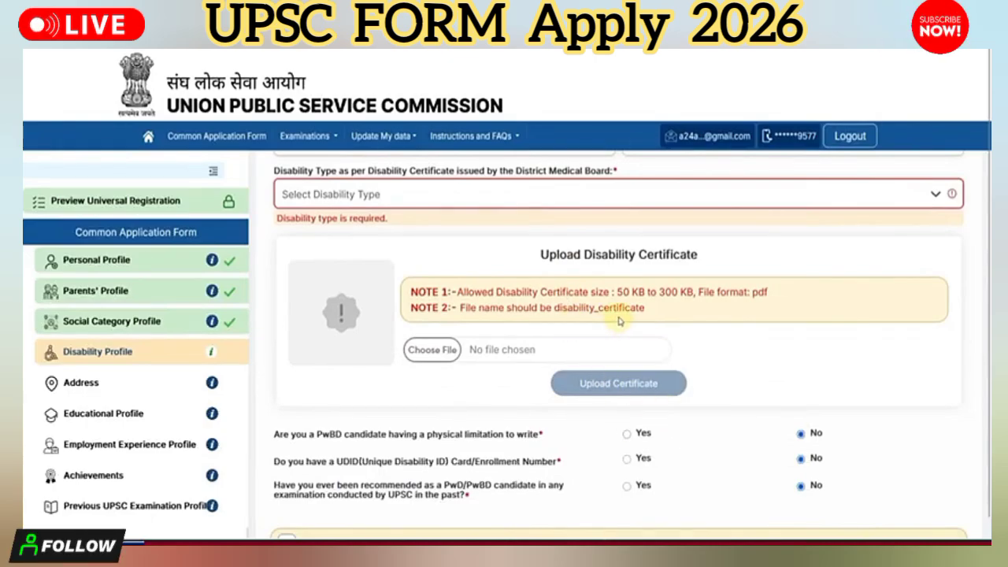
pyautogui.scroll(-1, 619, 320)
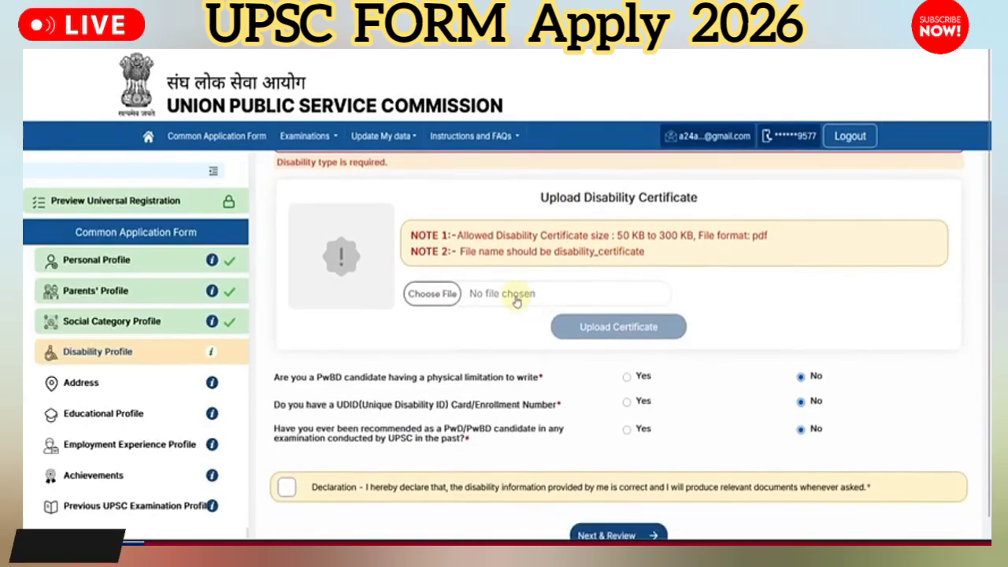
pyautogui.scroll(-1, 560, 349)
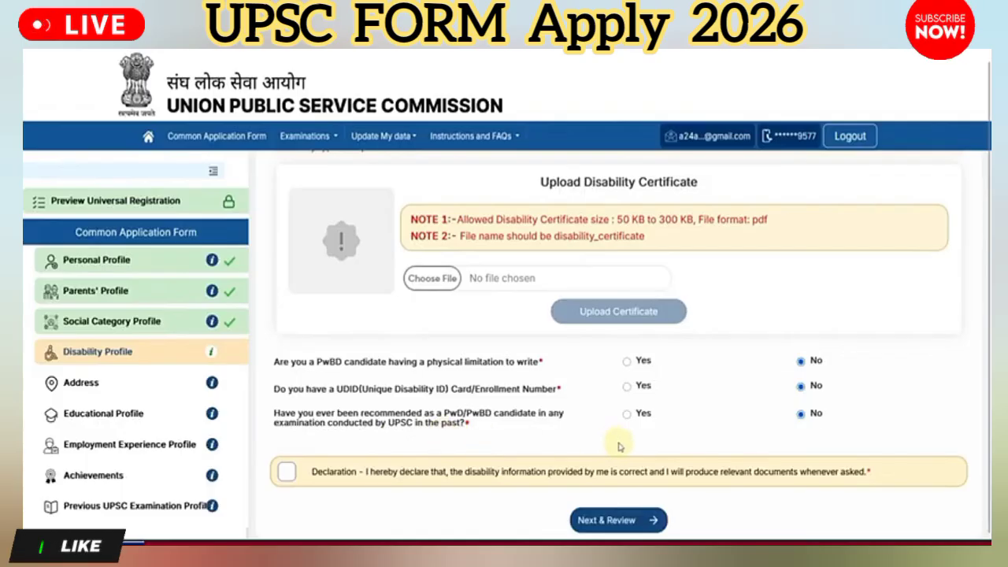
pyautogui.scroll(5, 597, 440)
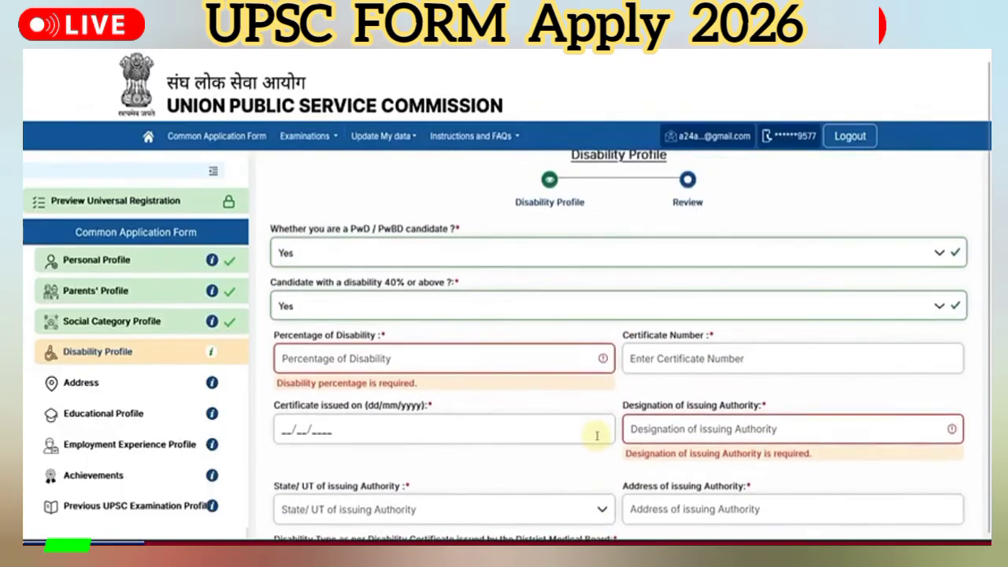
pyautogui.click(296, 254)
pyautogui.click(288, 280)
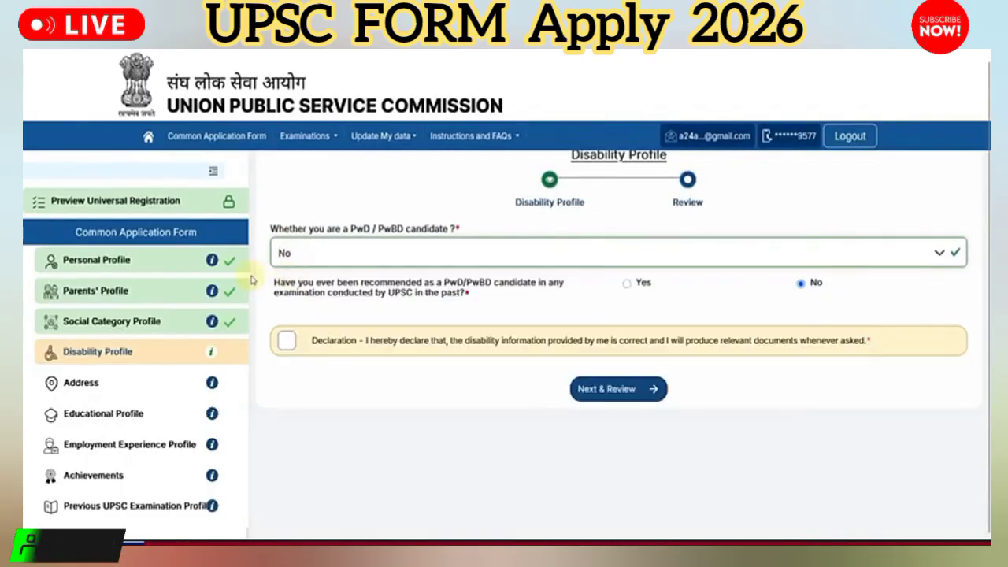
pyautogui.click(286, 340)
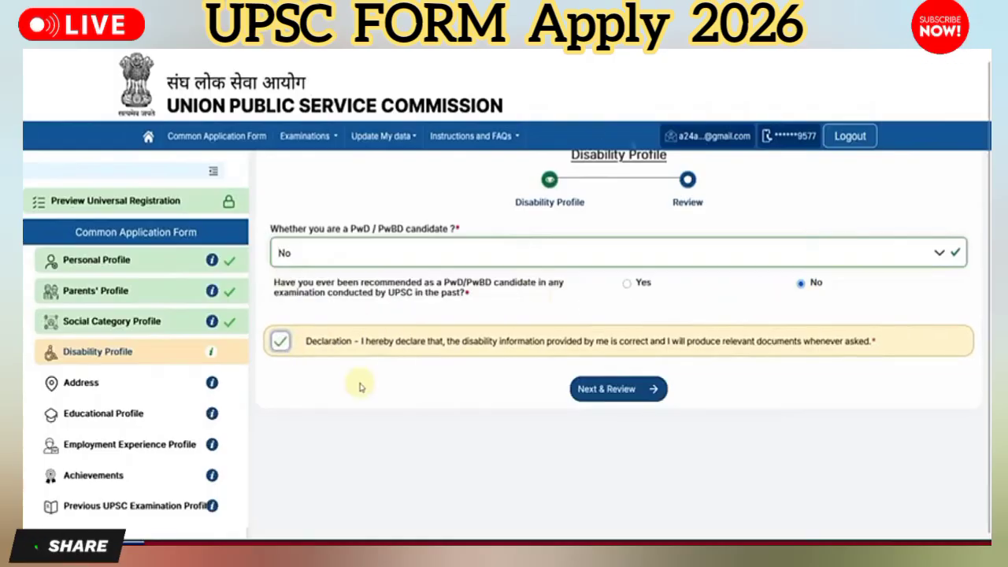
# Save the Disability Profile and set the correspondence address to Alwar district, Rajasthan
pyautogui.click(613, 398)
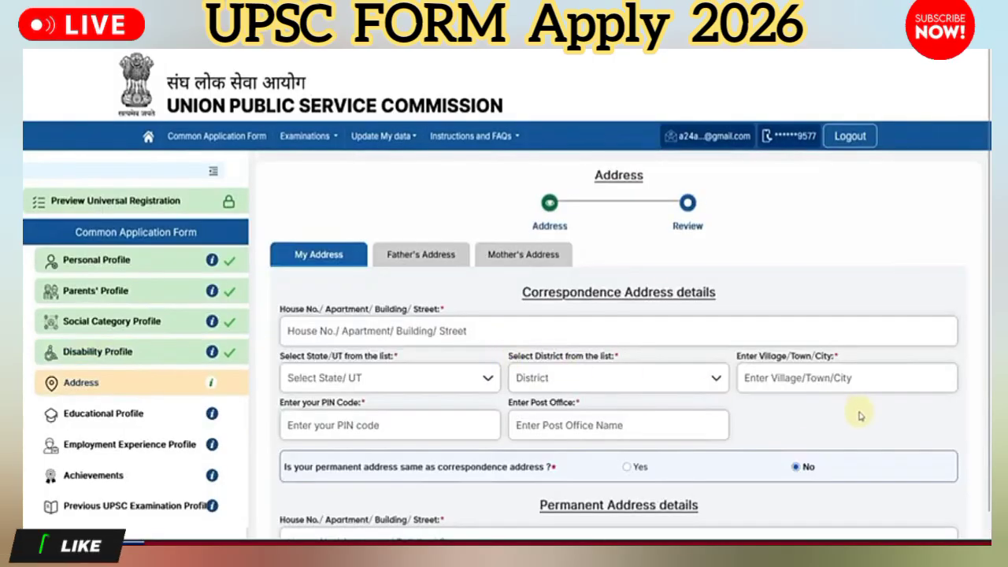
pyautogui.scroll(-1, 859, 413)
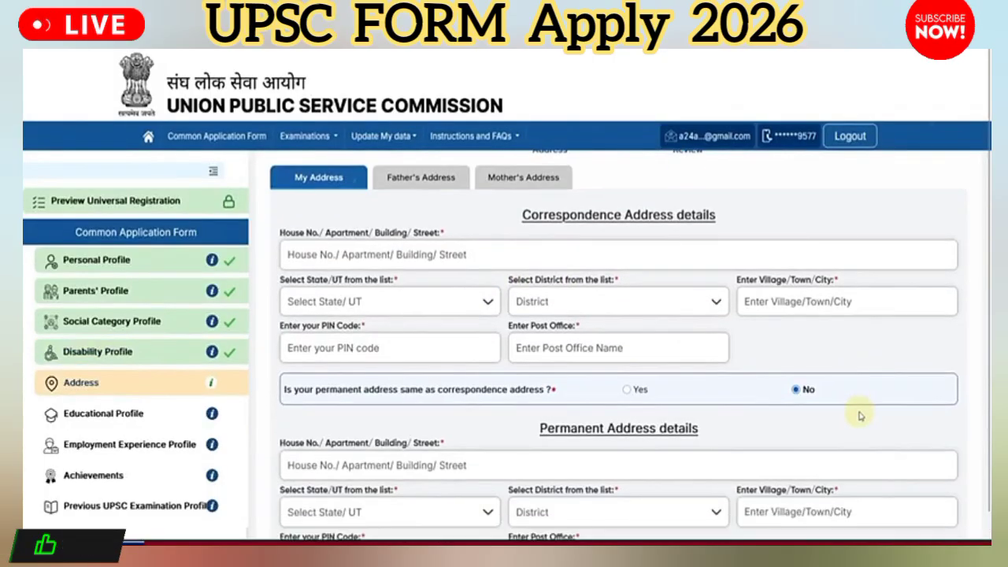
pyautogui.click(416, 302)
pyautogui.scroll(-8, 399, 379)
pyautogui.scroll(-3, 378, 394)
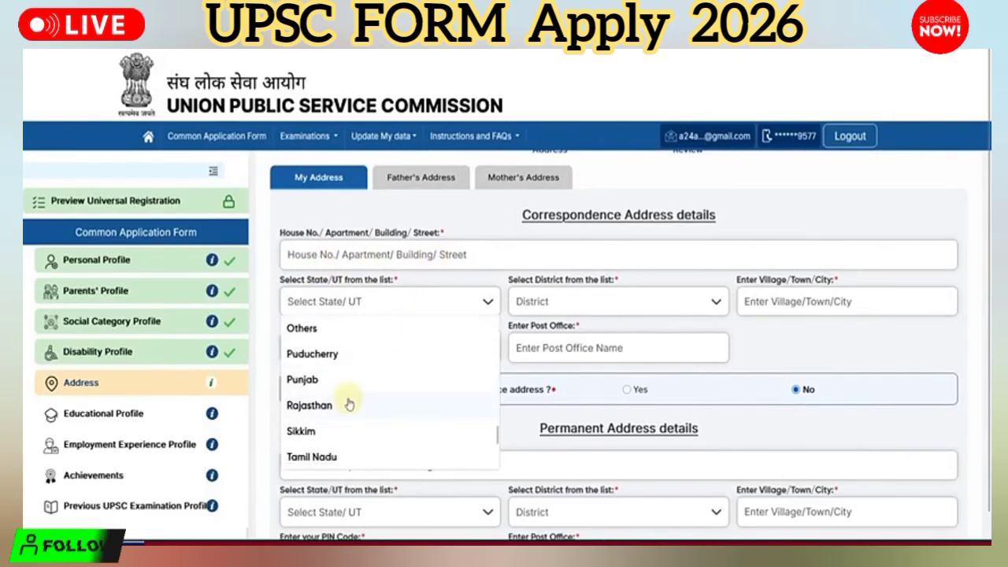
pyautogui.click(345, 402)
pyautogui.click(572, 301)
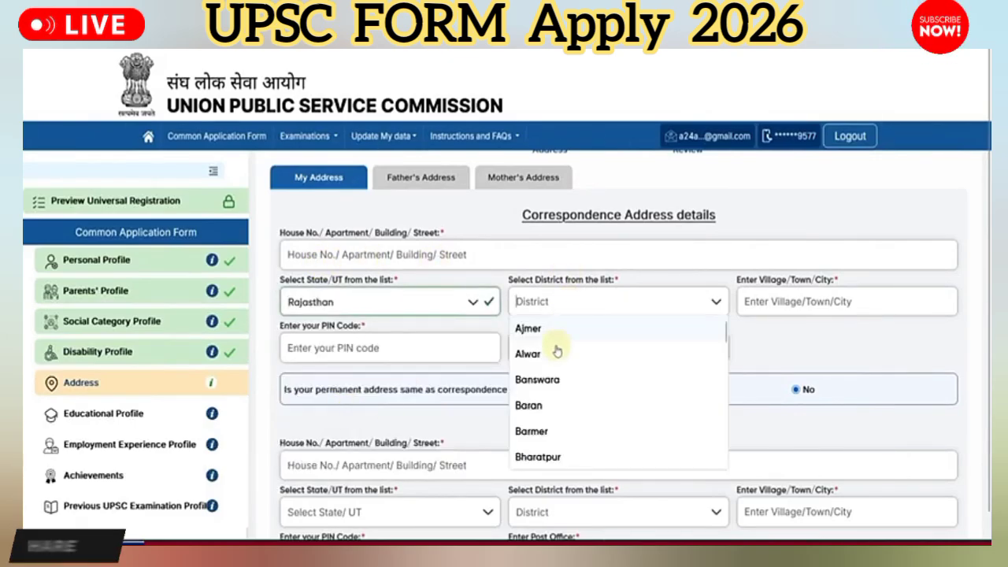
pyautogui.click(556, 349)
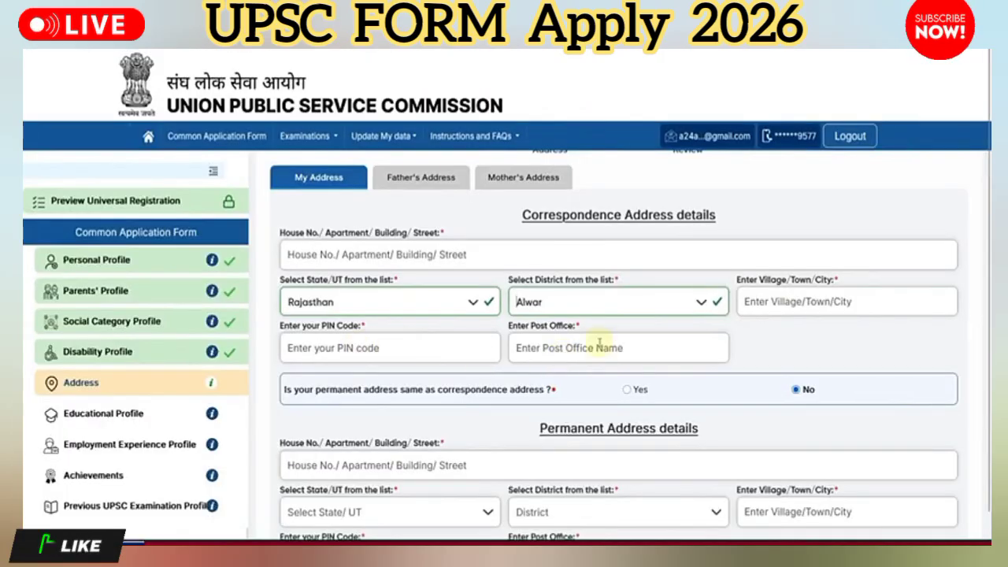
# Mark the father's address as the same as the correspondence address
pyautogui.scroll(-1, 794, 391)
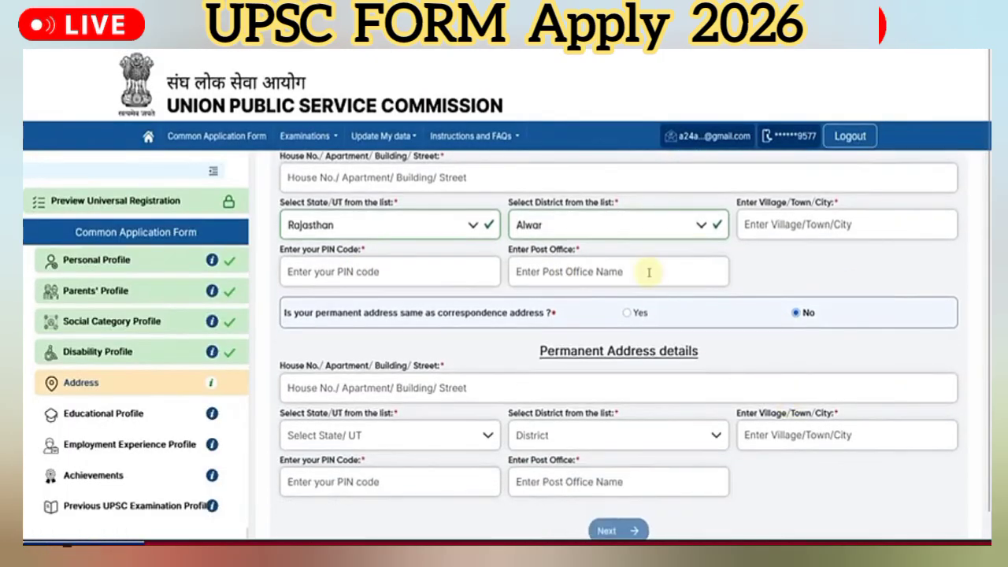
pyautogui.scroll(-1, 650, 316)
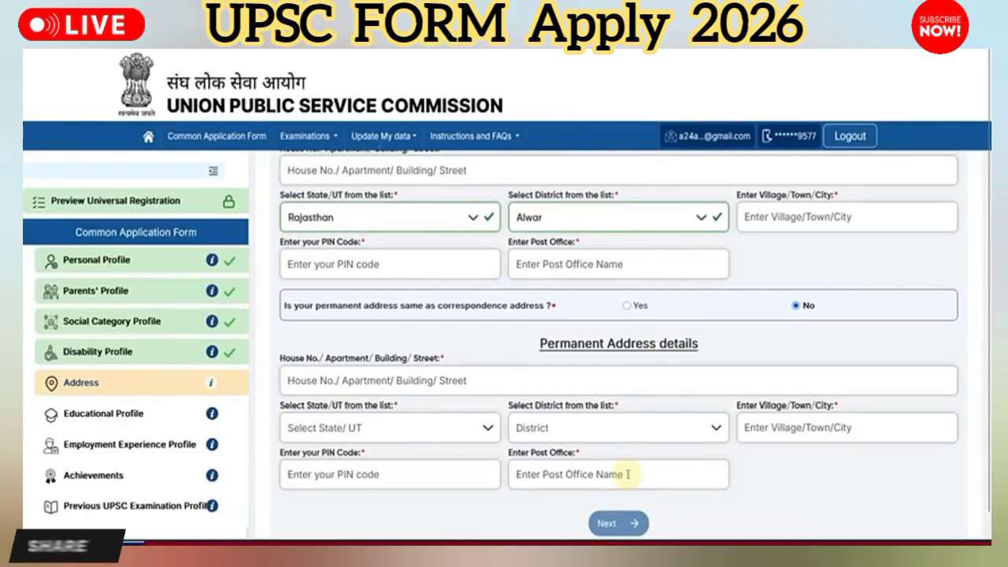
pyautogui.scroll(1, 630, 475)
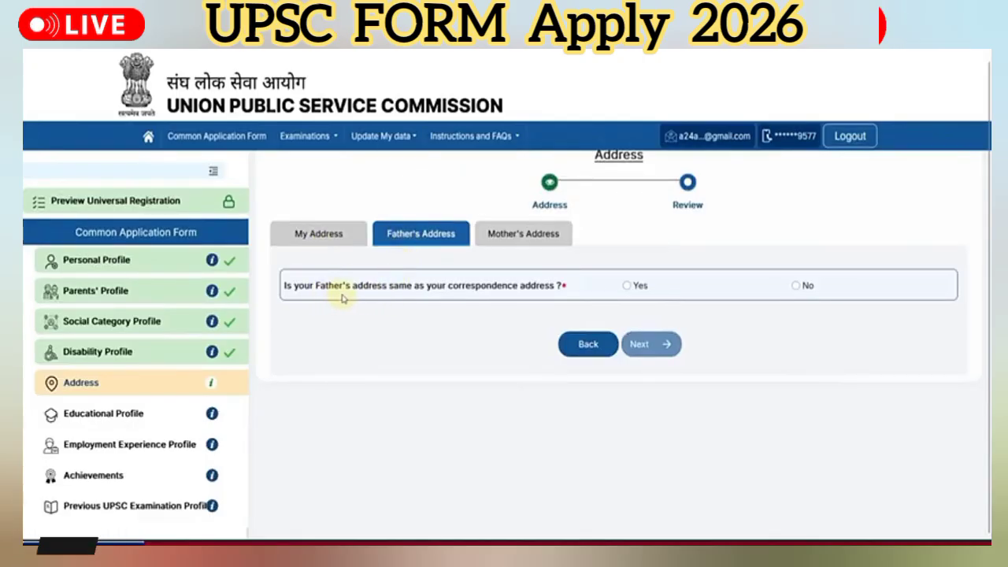
pyautogui.click(627, 287)
pyautogui.click(643, 344)
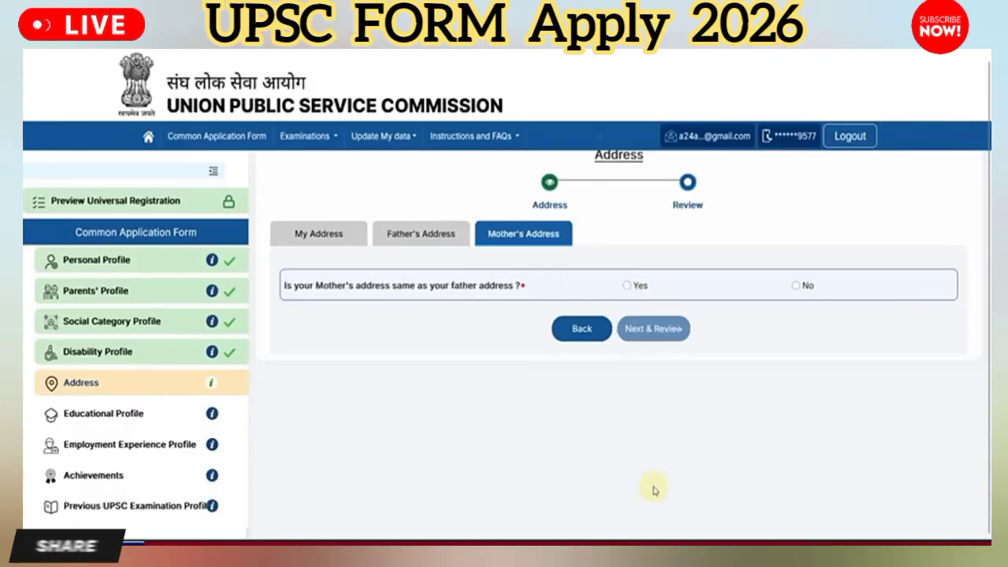
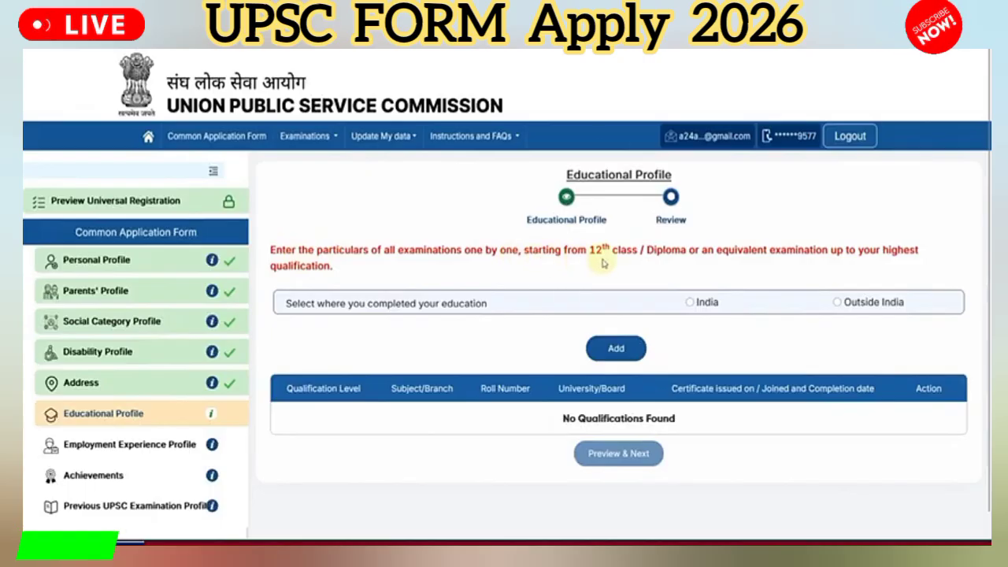
# Mark the qualification as obtained in India and choose Higher Secondary (10+2) as the level
pyautogui.click(689, 303)
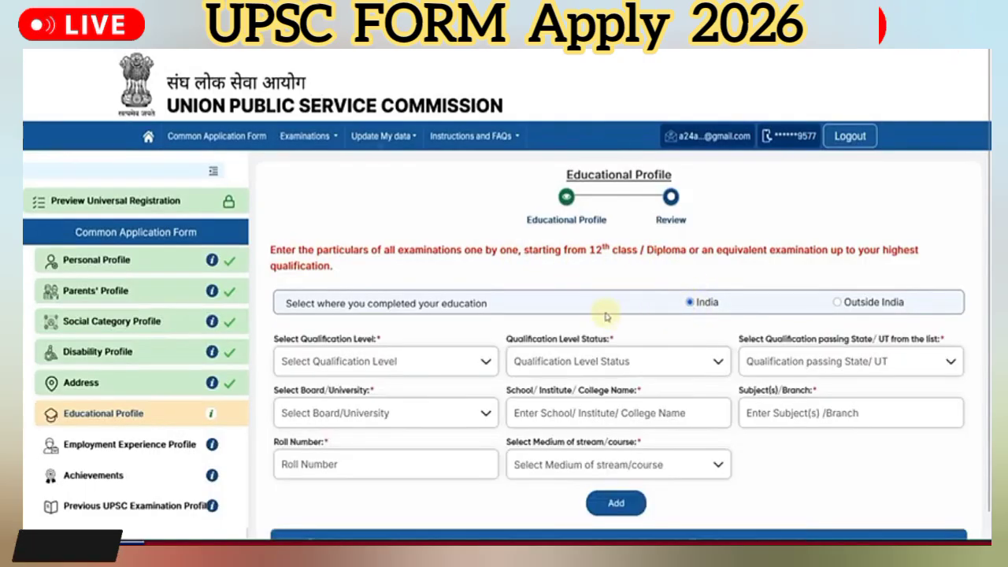
pyautogui.scroll(-1, 616, 317)
pyautogui.click(401, 286)
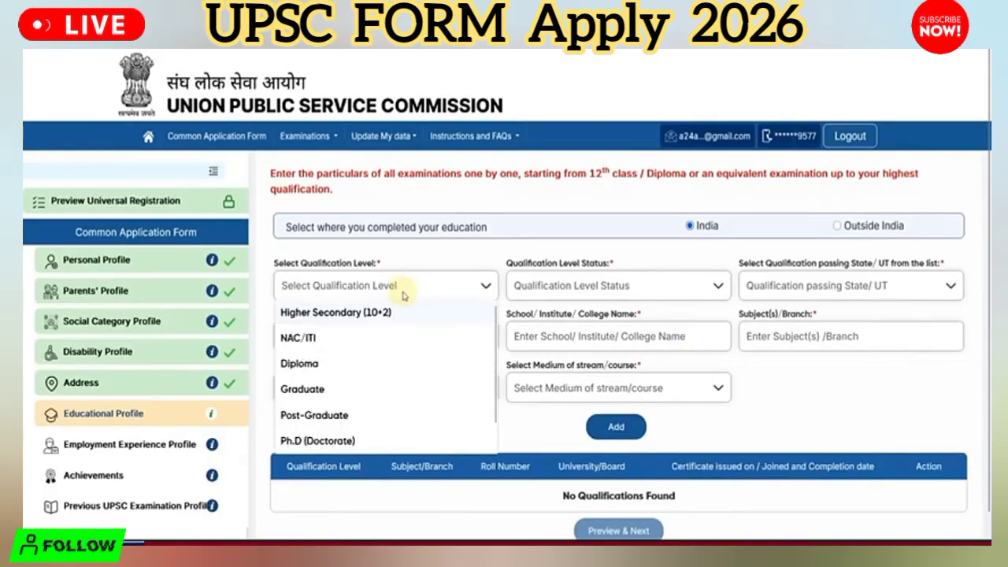
pyautogui.scroll(-1, 389, 318)
pyautogui.scroll(1, 383, 331)
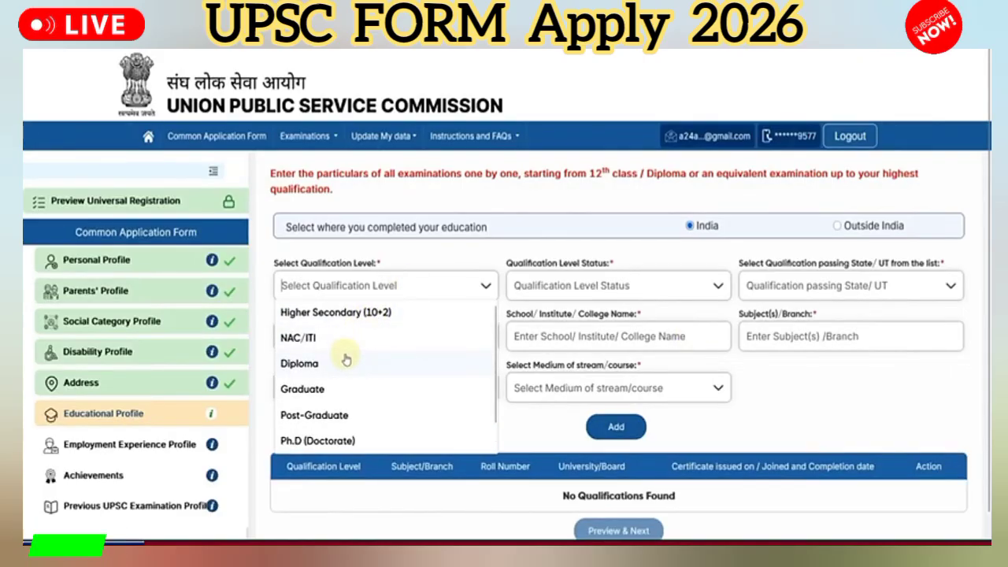
pyautogui.click(350, 316)
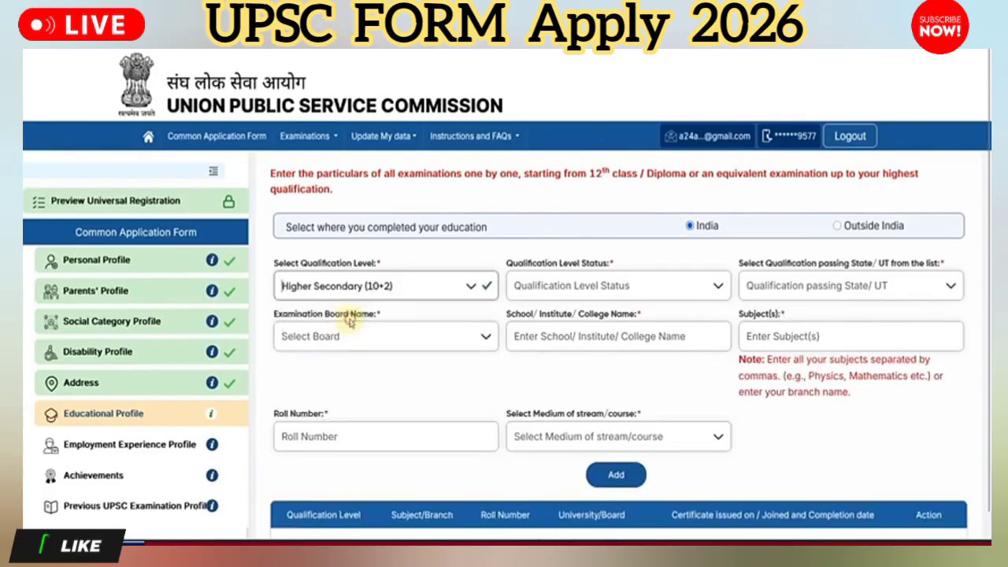
# Set the 10+2 status to Completed after briefly trying Appearing
pyautogui.click(597, 293)
pyautogui.click(555, 339)
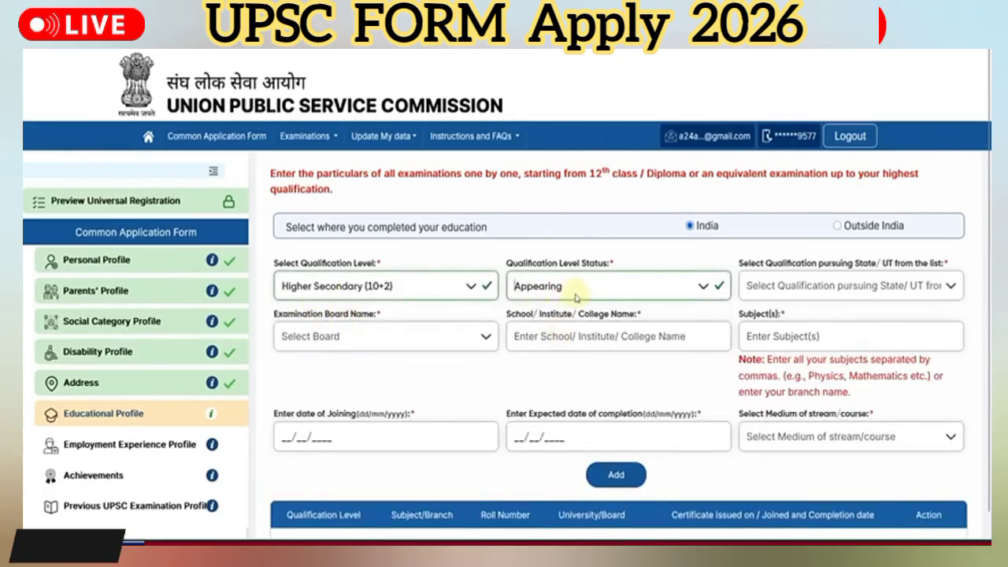
pyautogui.scroll(-1, 496, 319)
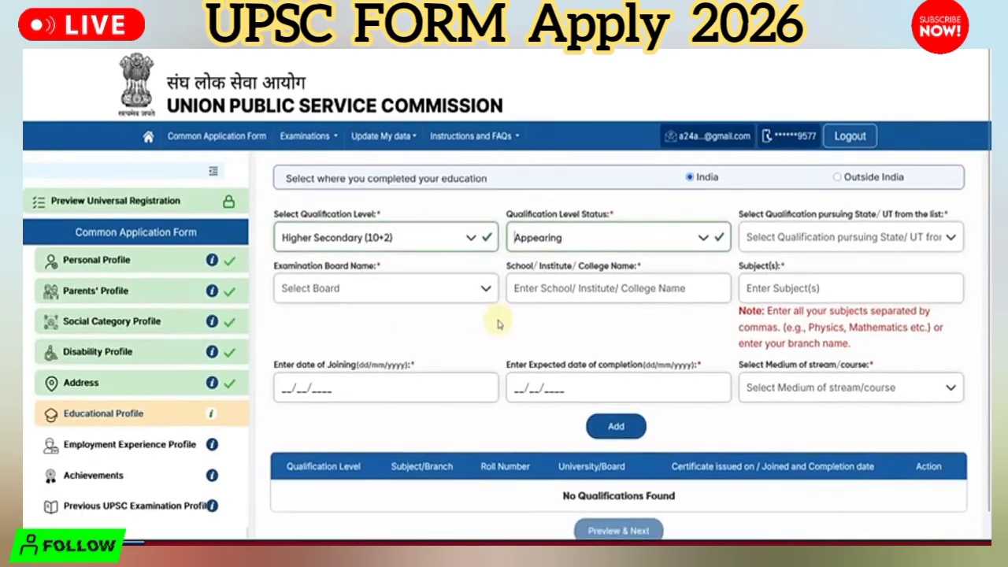
pyautogui.click(522, 389)
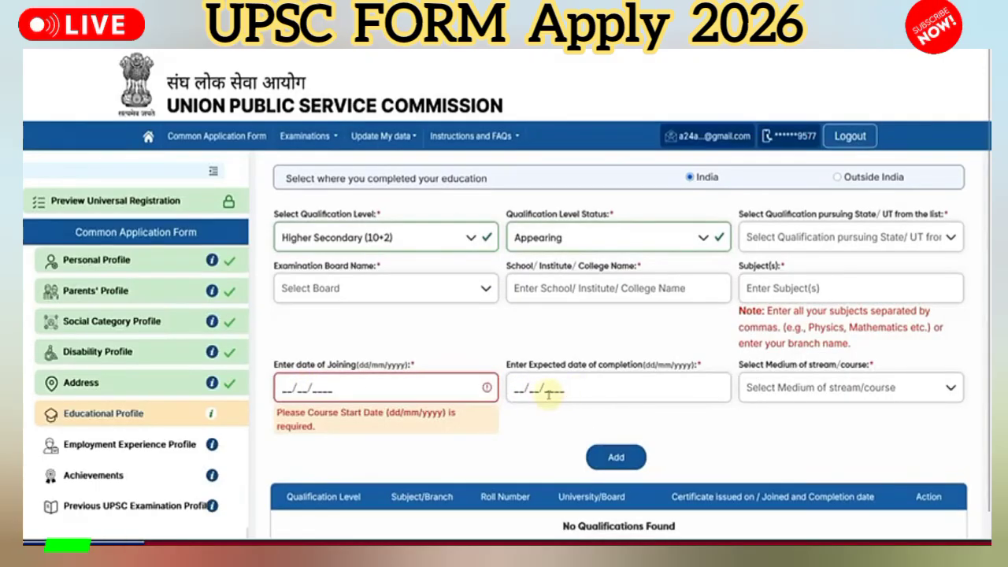
pyautogui.scroll(-1, 777, 398)
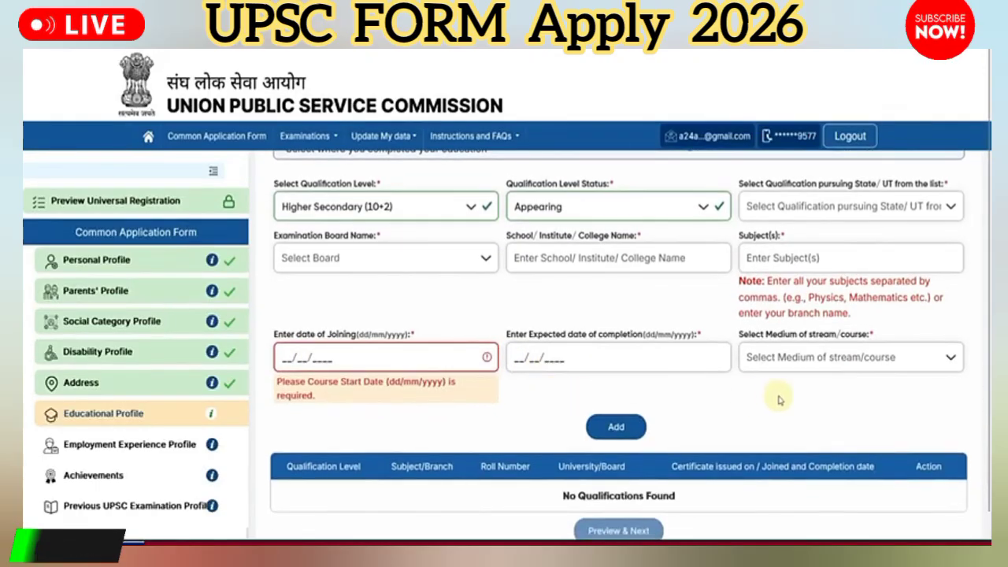
pyautogui.click(788, 359)
pyautogui.click(591, 298)
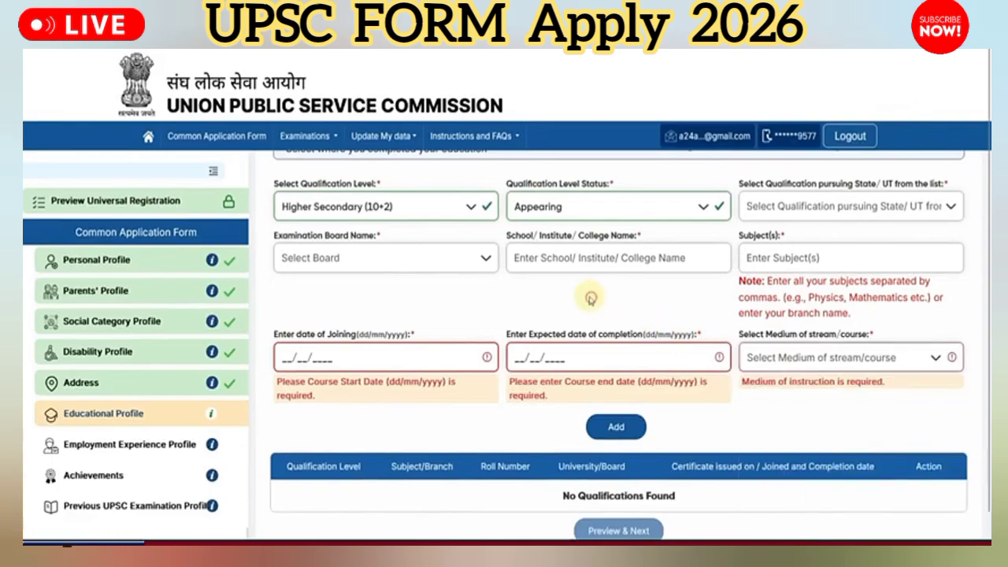
pyautogui.click(540, 208)
pyautogui.click(545, 233)
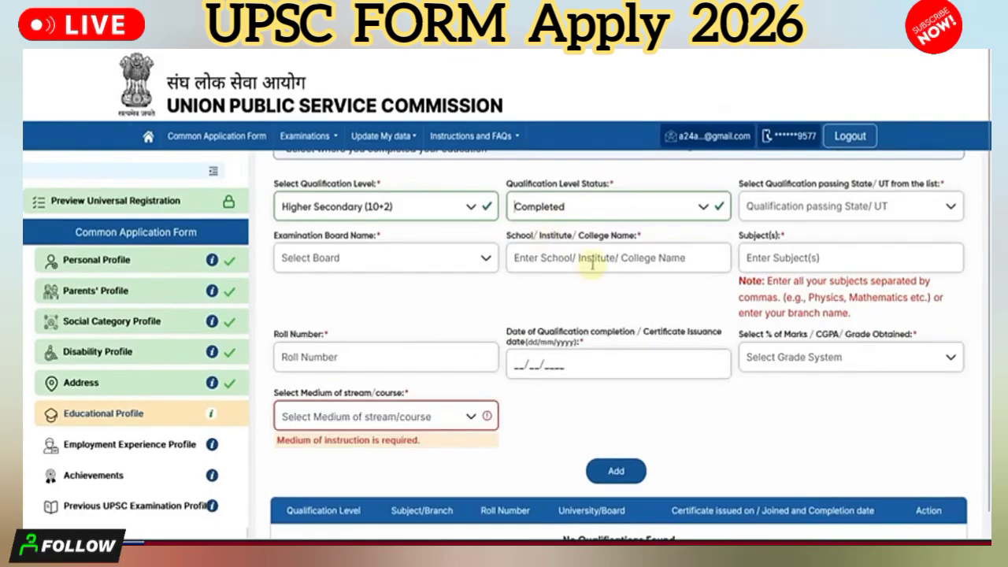
# Choose Rajasthan as passing state and Board of Secondary Education Rajasthan as the board
pyautogui.click(835, 208)
pyautogui.scroll(-6, 811, 284)
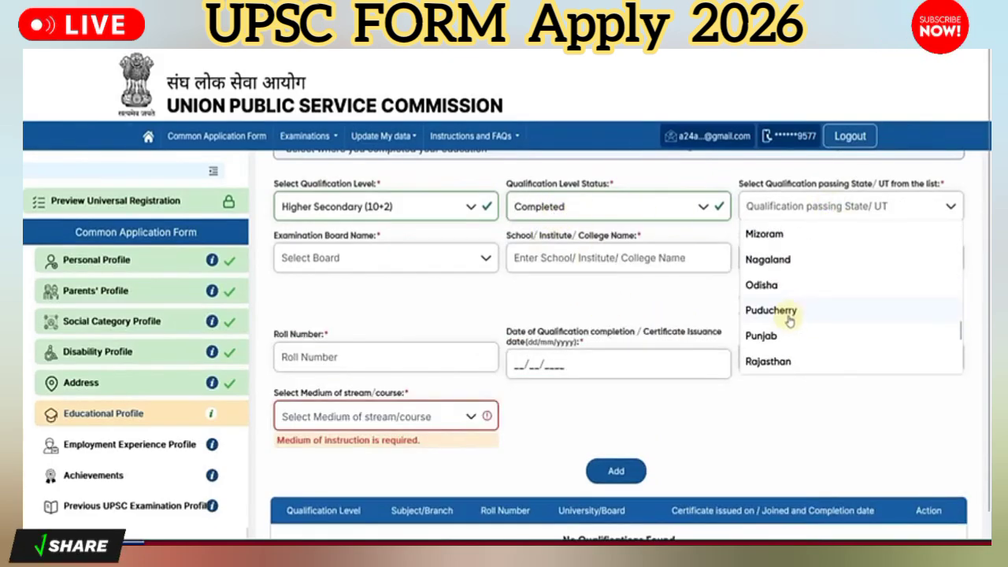
pyautogui.click(776, 360)
pyautogui.click(381, 260)
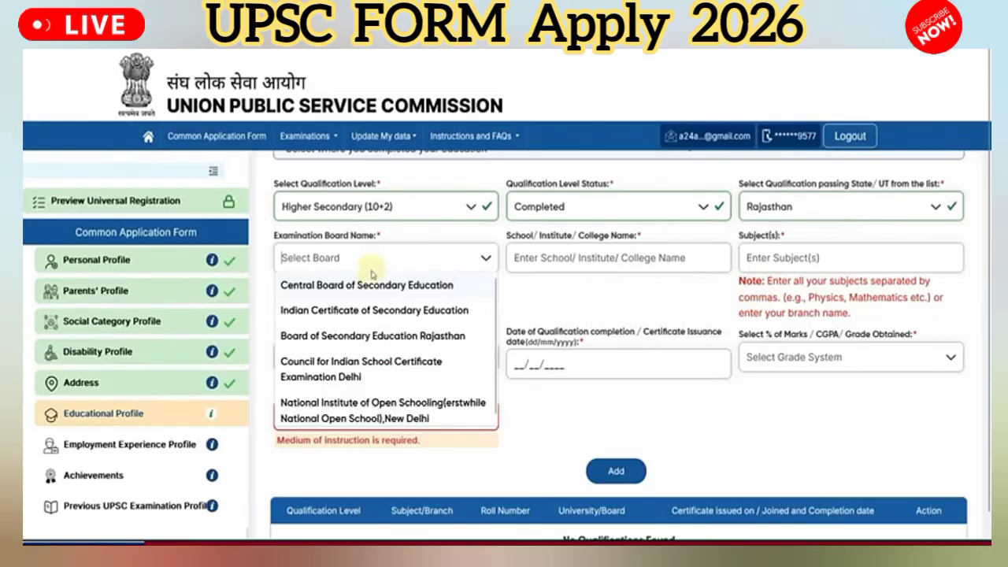
pyautogui.click(369, 335)
# Enter school name Rks School and subjects Math, Physics, Hindi, Chemistry
pyautogui.click(533, 268)
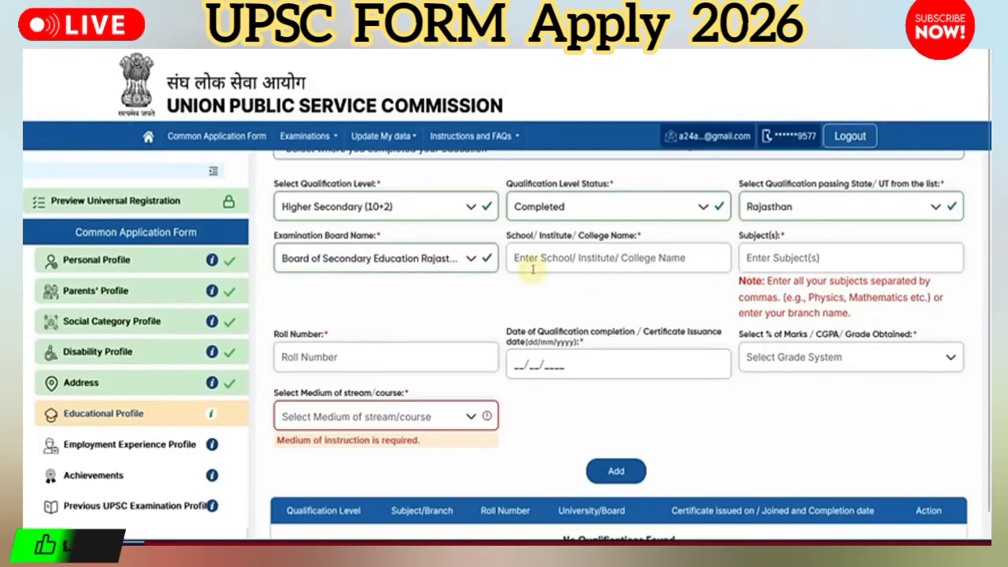
pyautogui.write('Rks SchoO')
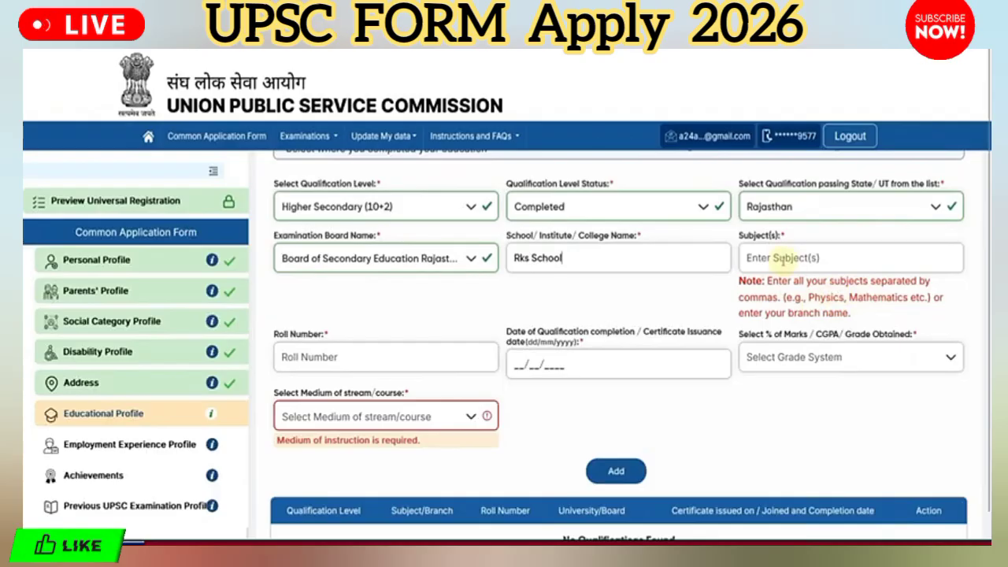
pyautogui.click(778, 266)
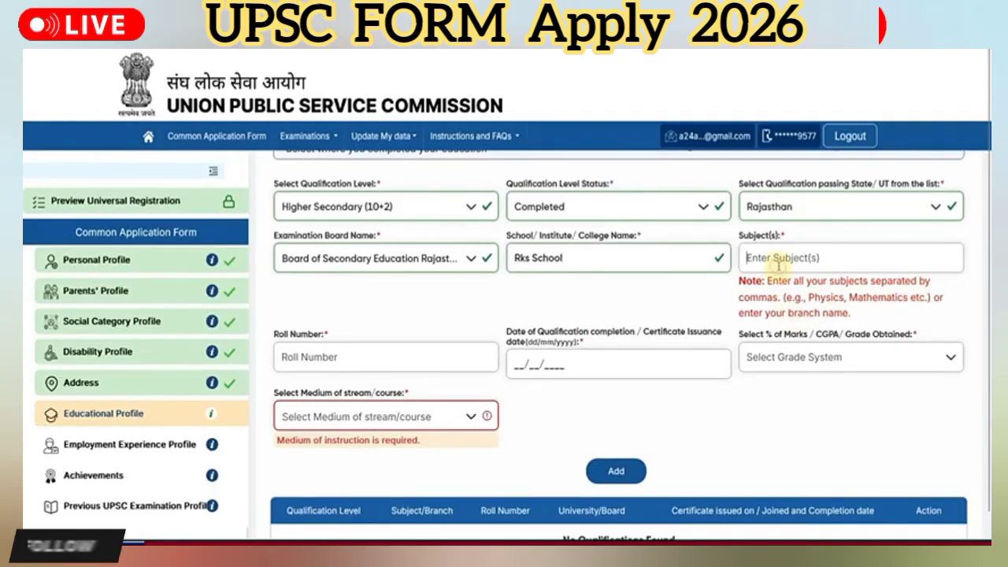
pyautogui.write('Science')
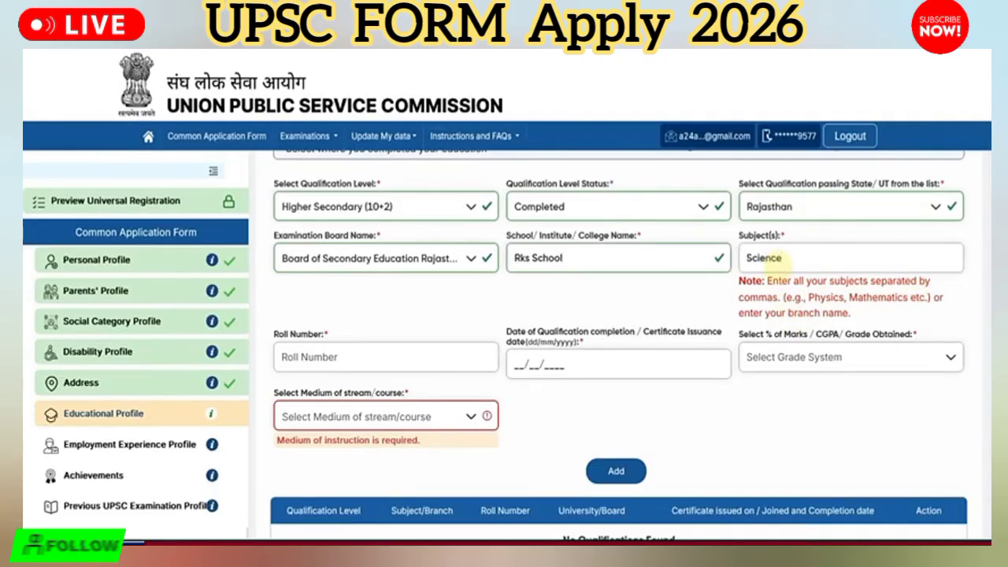
pyautogui.press('BackSpace')
pyautogui.press('BackSpace')
pyautogui.press('BackSpace')
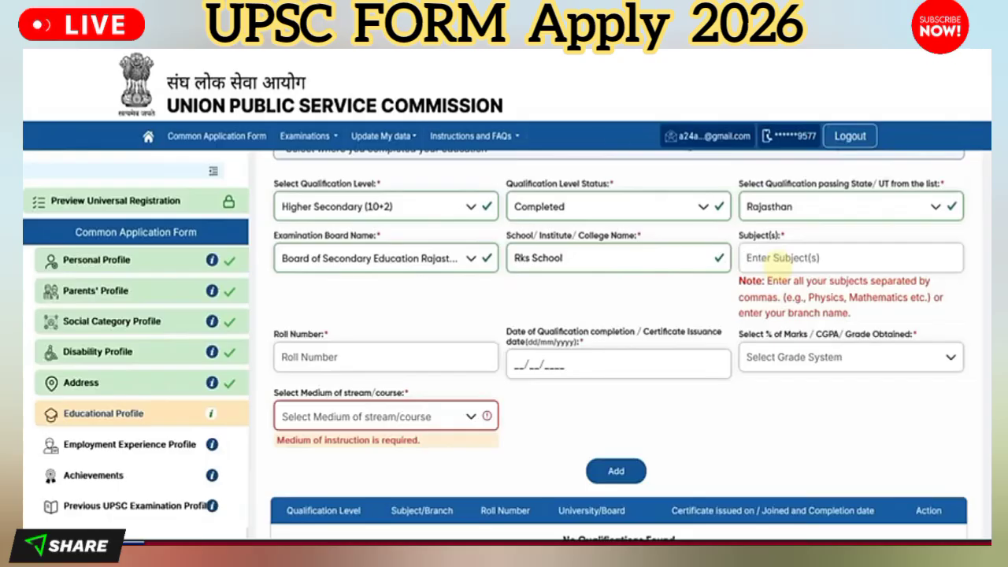
pyautogui.write('Math, P')
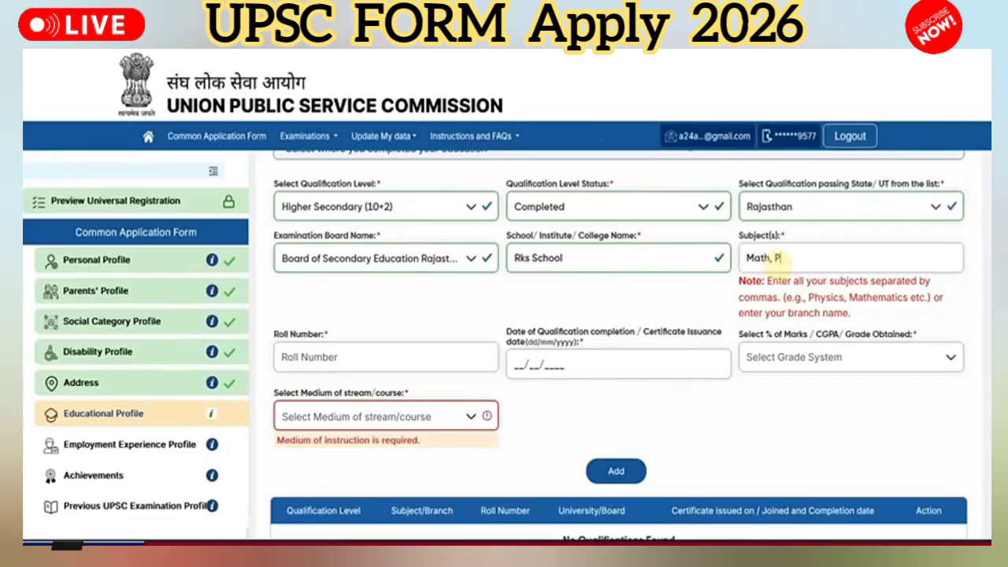
pyautogui.write('hysics,')
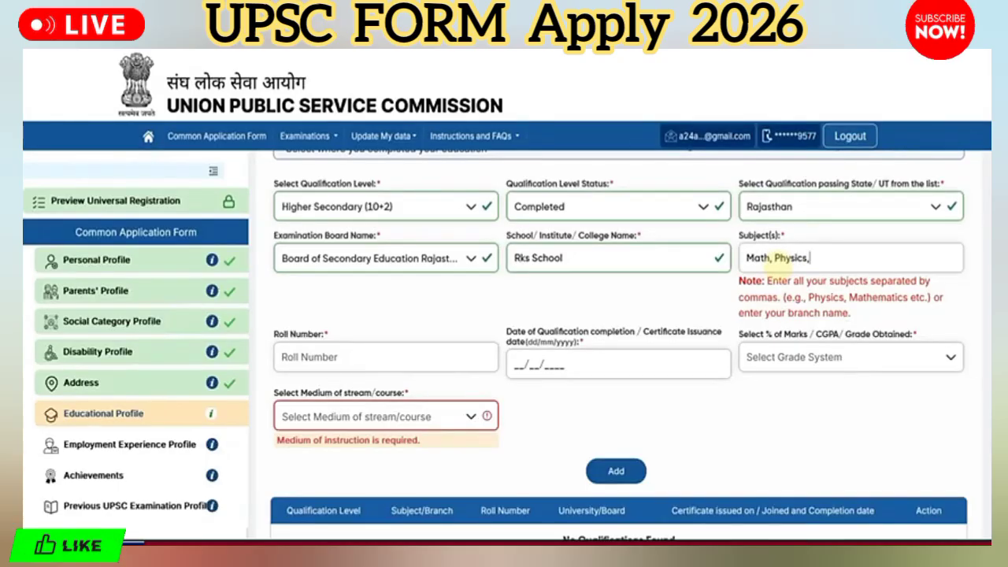
pyautogui.write(' Hindi, Ch')
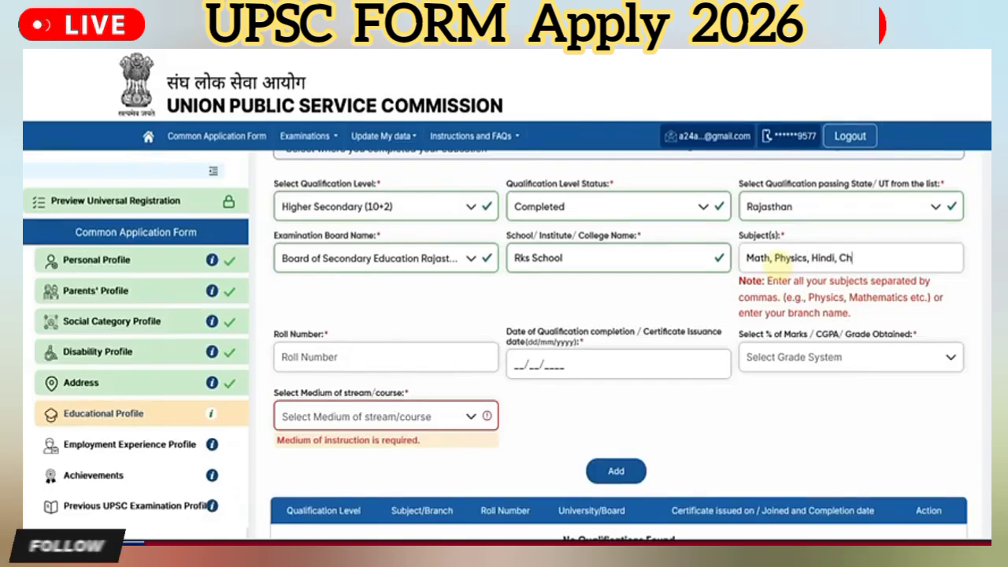
pyautogui.write('emistry')
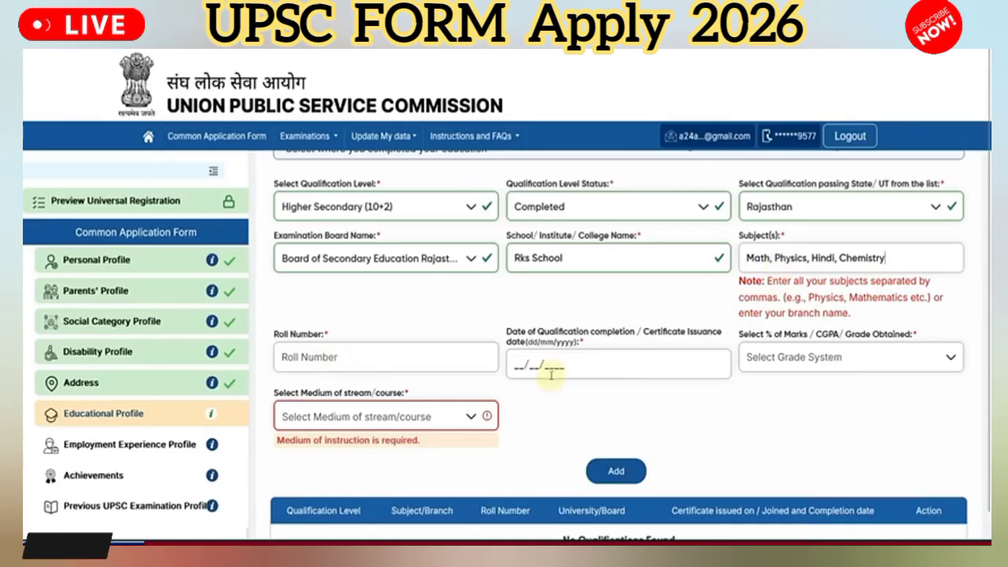
# Grade the 10+2 entry as 76.00 Percentage(%) Marks with Hindi medium
pyautogui.click(799, 365)
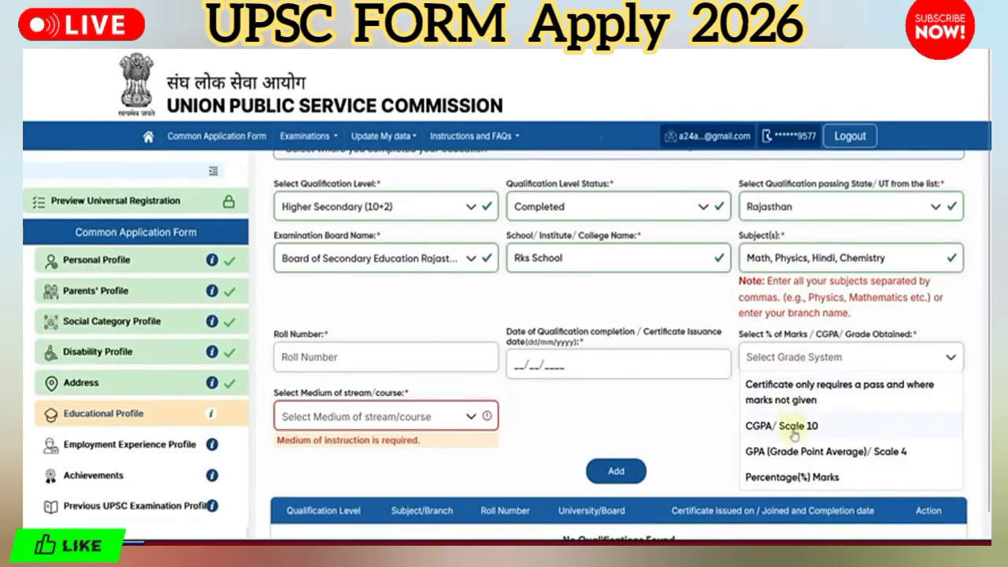
pyautogui.click(792, 477)
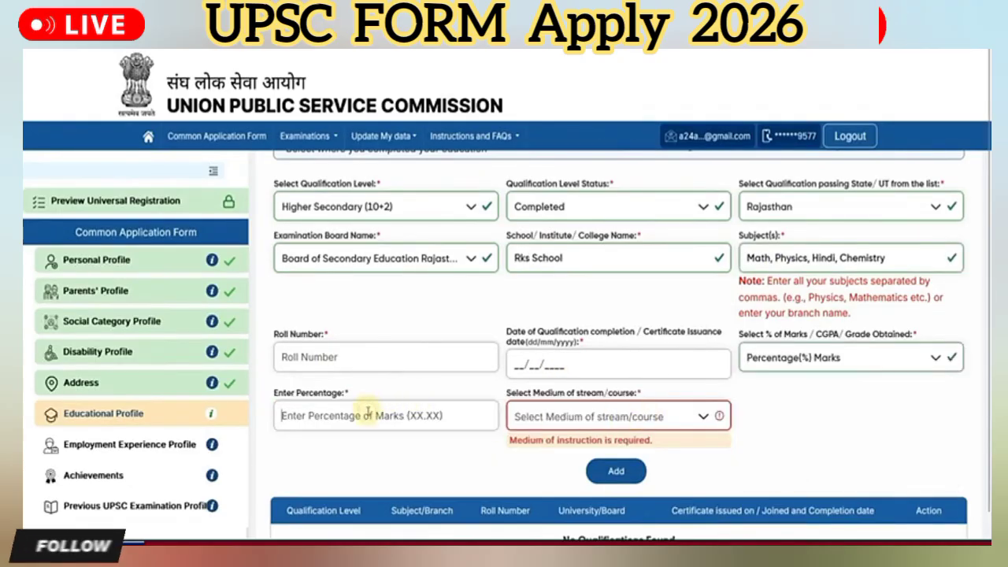
pyautogui.write('76.00')
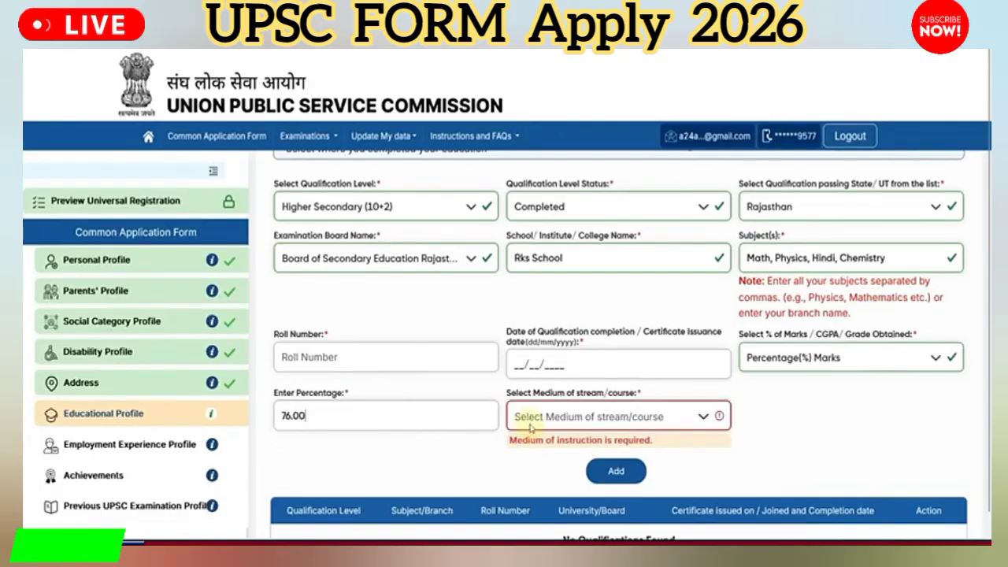
pyautogui.click(531, 426)
pyautogui.scroll(-3, 551, 339)
pyautogui.click(552, 343)
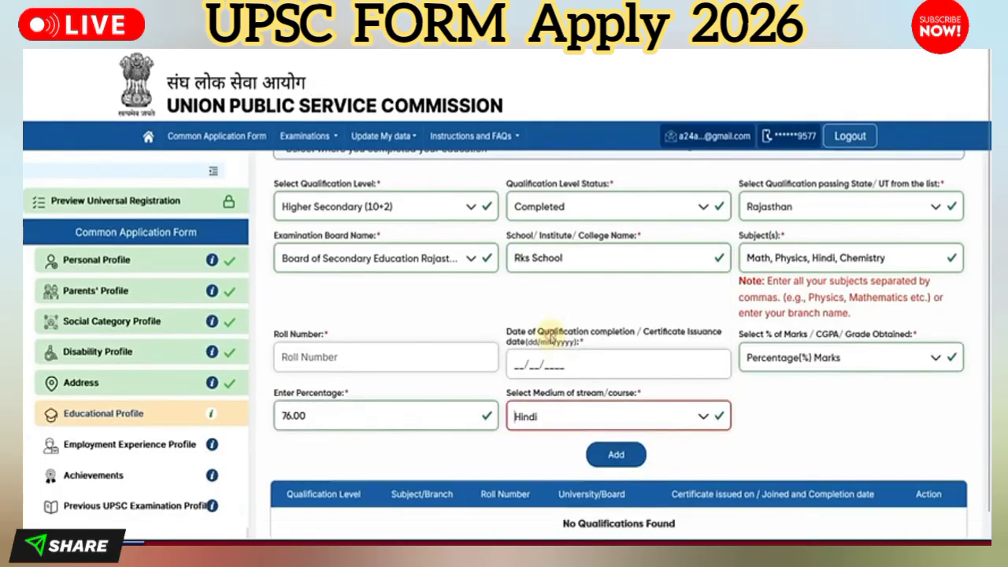
# Add the Higher Secondary qualification to the qualifications table
pyautogui.scroll(-1, 477, 367)
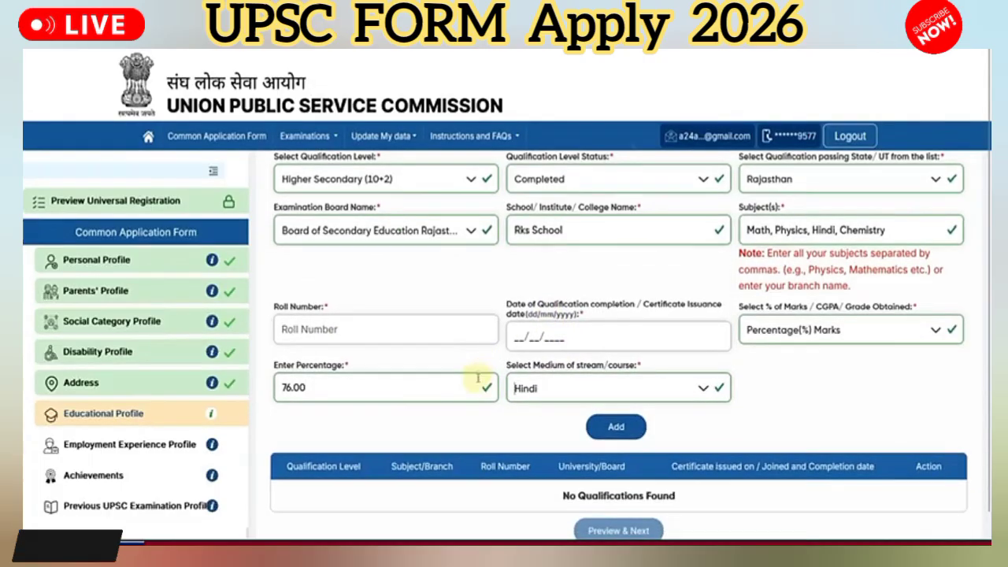
pyautogui.click(618, 432)
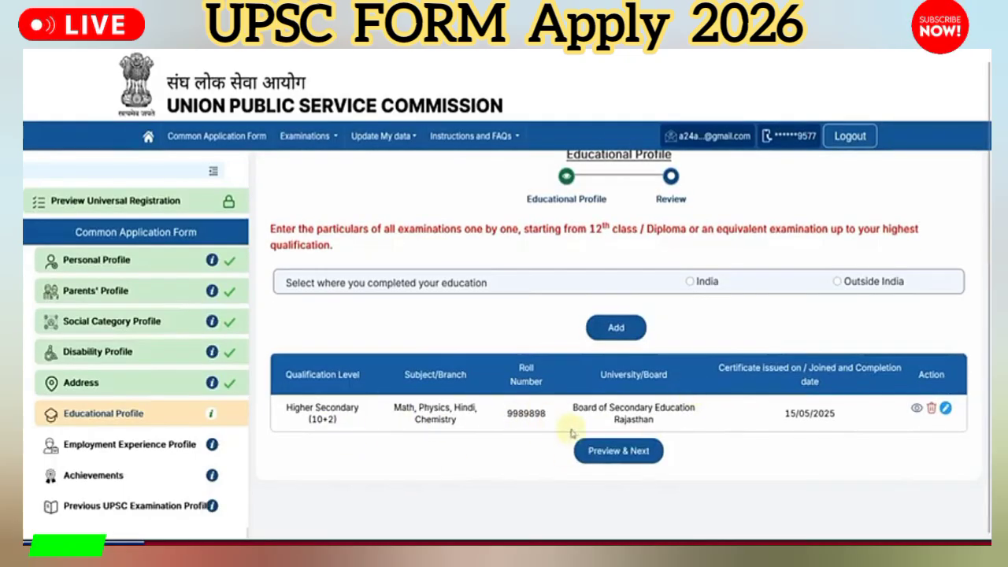
pyautogui.click(620, 339)
# Dismiss the warning and start an India-completed Graduate qualification entry
pyautogui.click(503, 372)
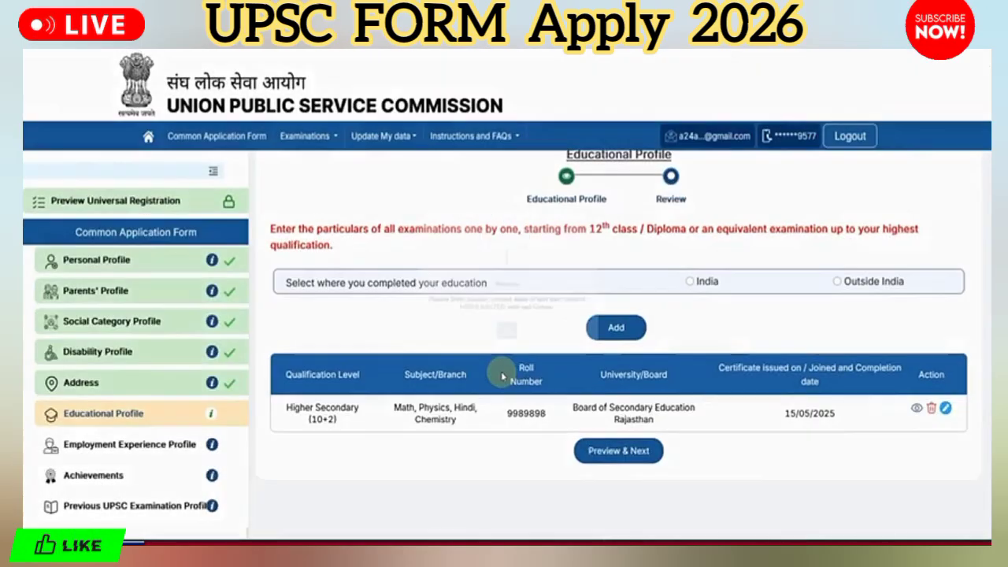
pyautogui.click(690, 283)
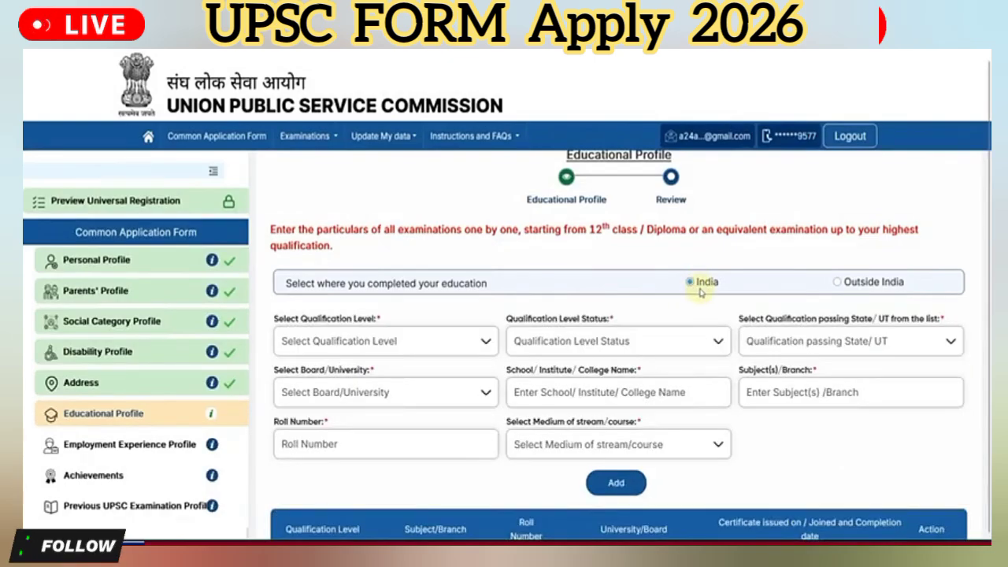
pyautogui.scroll(-1, 701, 292)
pyautogui.click(355, 248)
pyautogui.click(304, 324)
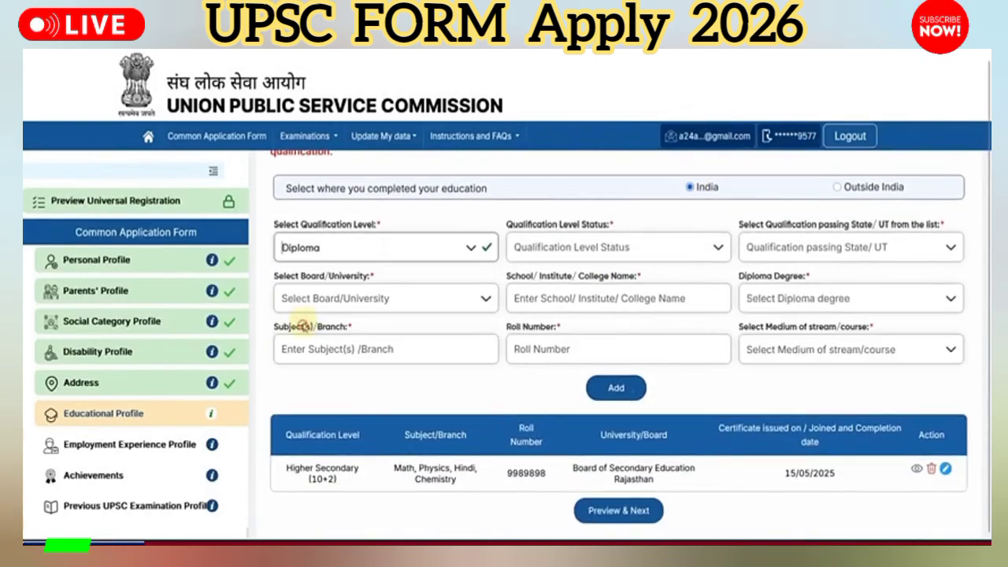
pyautogui.click(331, 246)
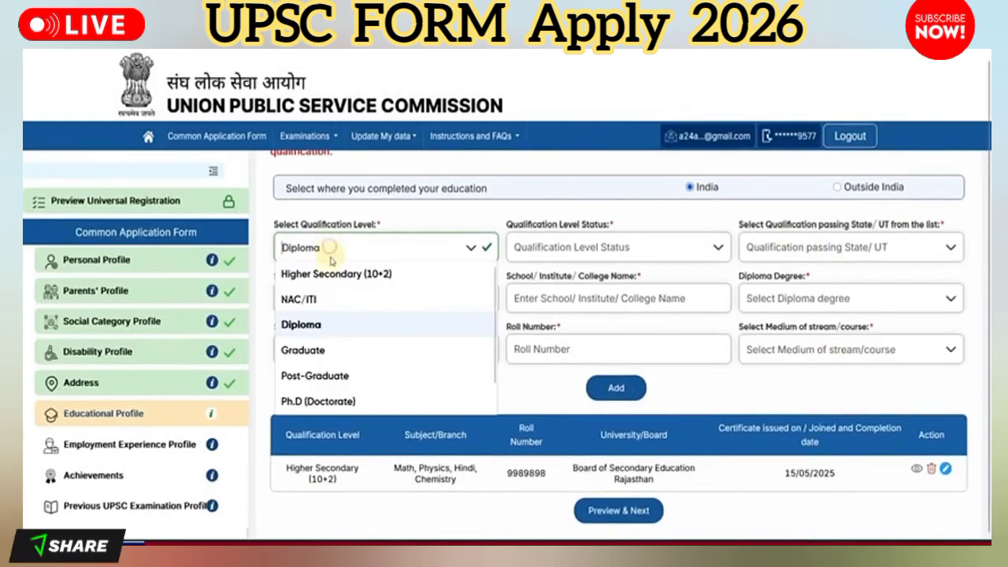
pyautogui.click(334, 355)
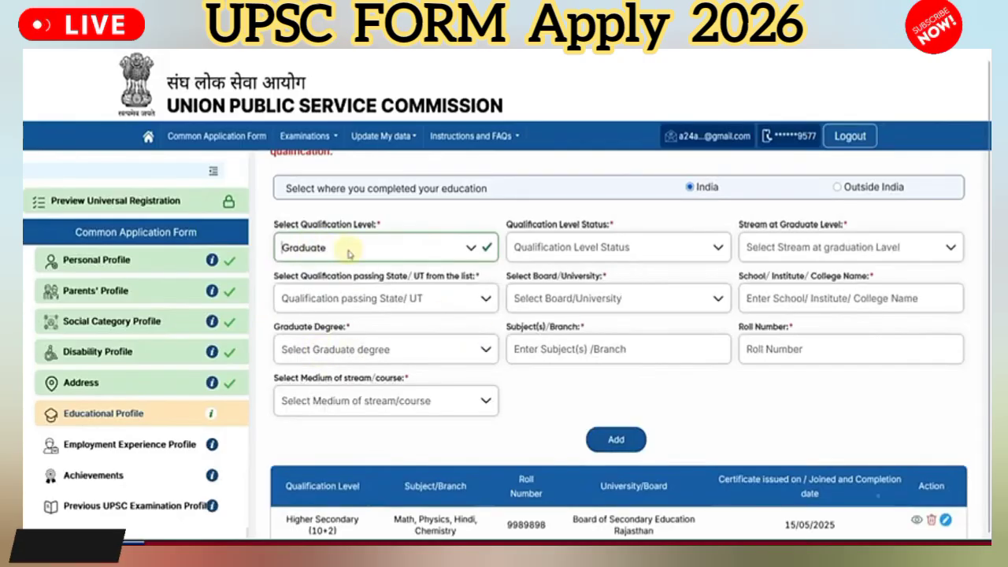
# Set the graduation status to Completed after briefly trying Appearing
pyautogui.click(551, 250)
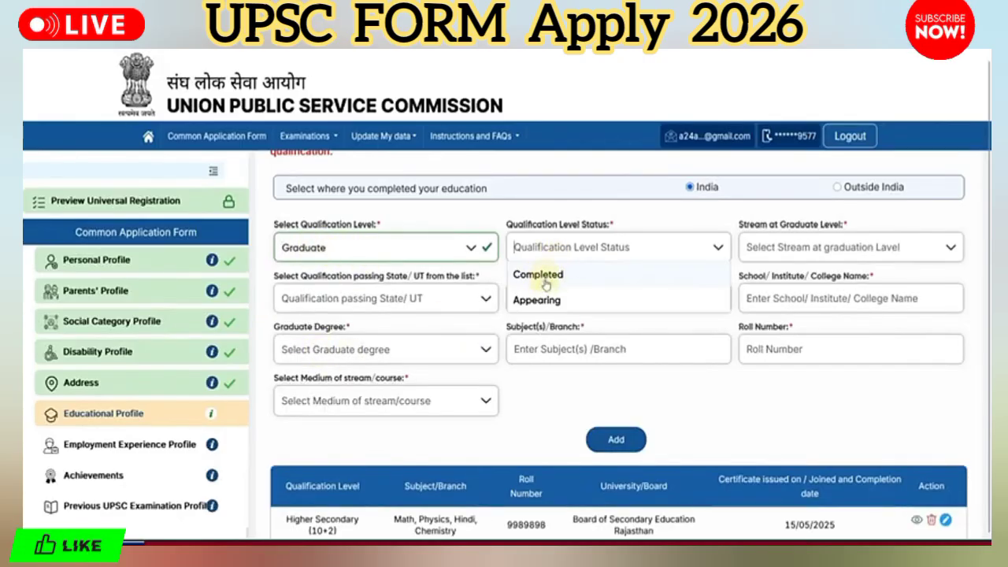
pyautogui.click(546, 275)
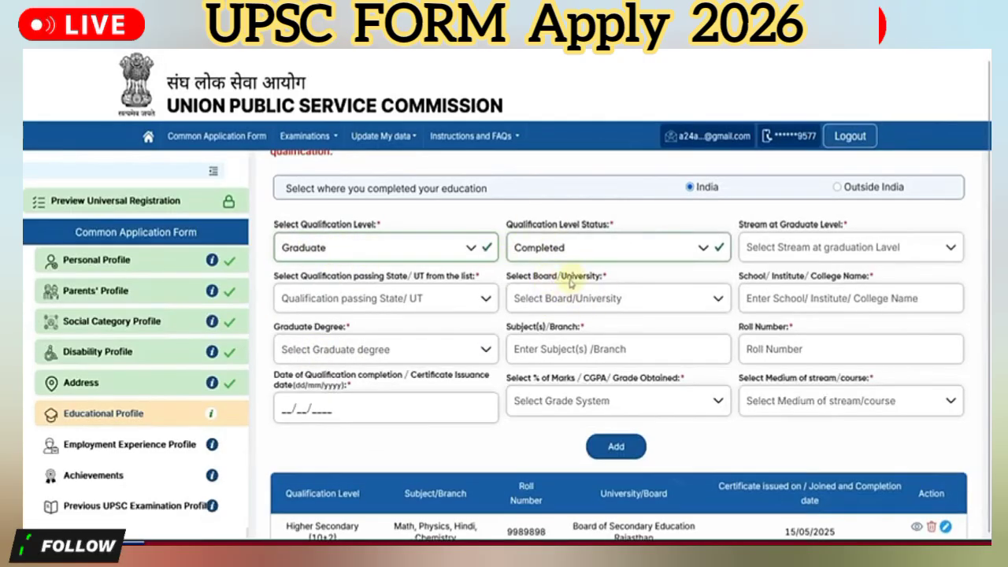
pyautogui.click(654, 250)
pyautogui.click(581, 296)
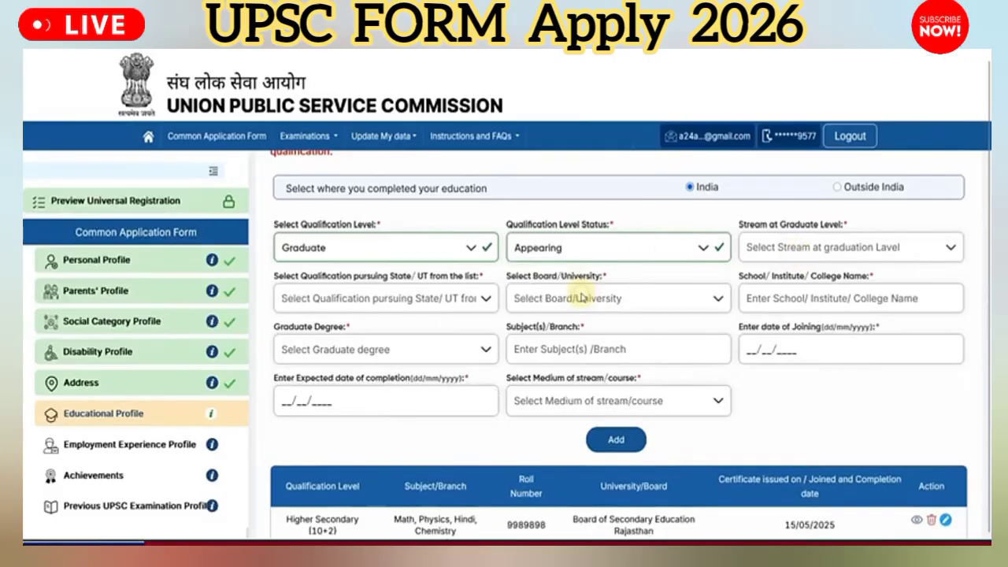
pyautogui.click(770, 352)
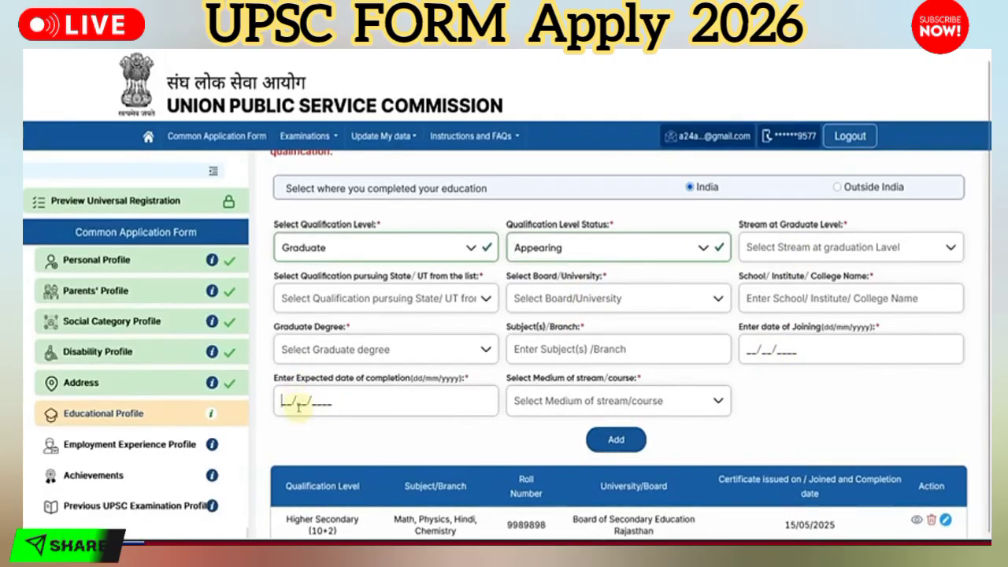
pyautogui.click(551, 249)
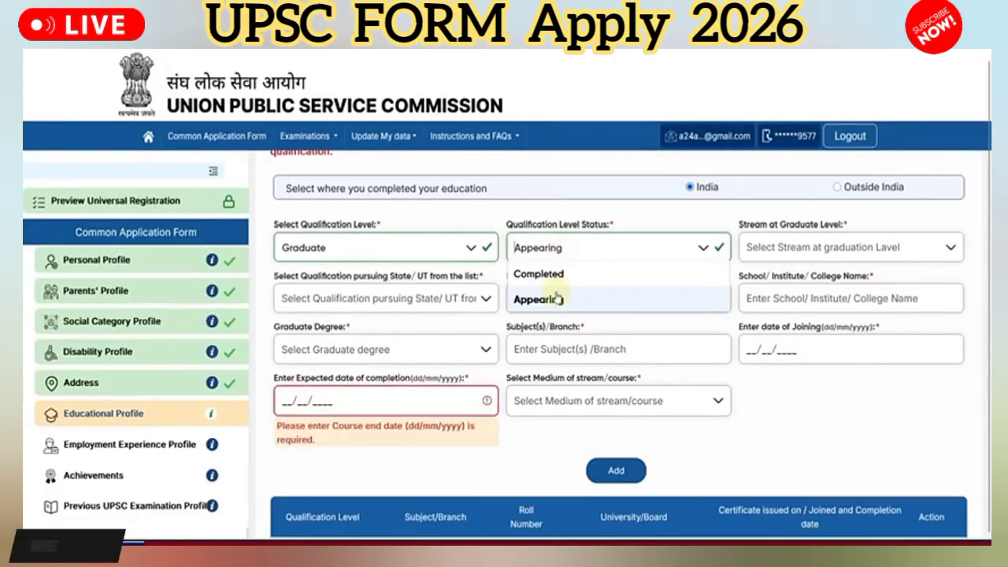
pyautogui.click(552, 274)
# Choose Engineering as the graduate stream and Rajasthan as the passing state
pyautogui.click(796, 260)
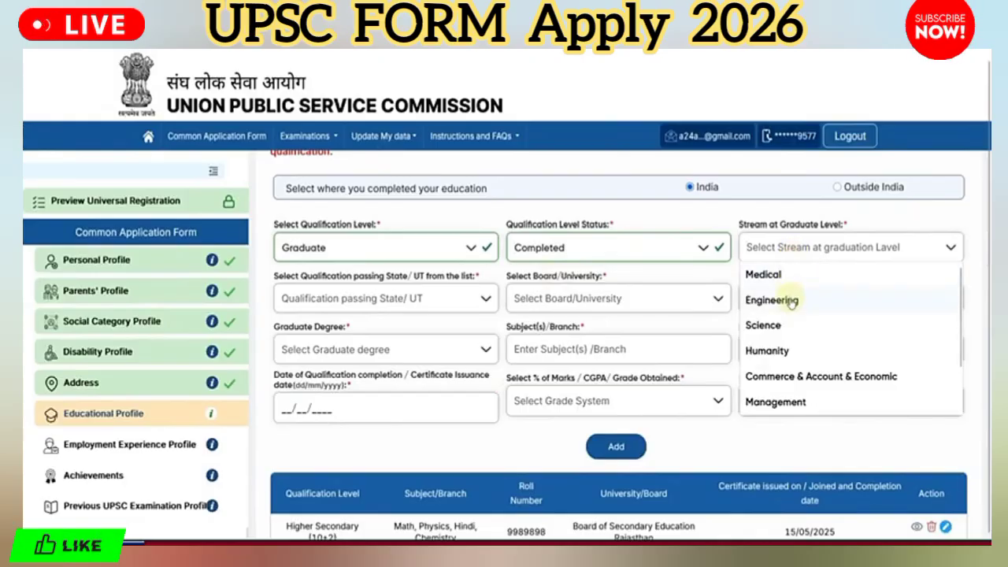
pyautogui.scroll(-1, 795, 371)
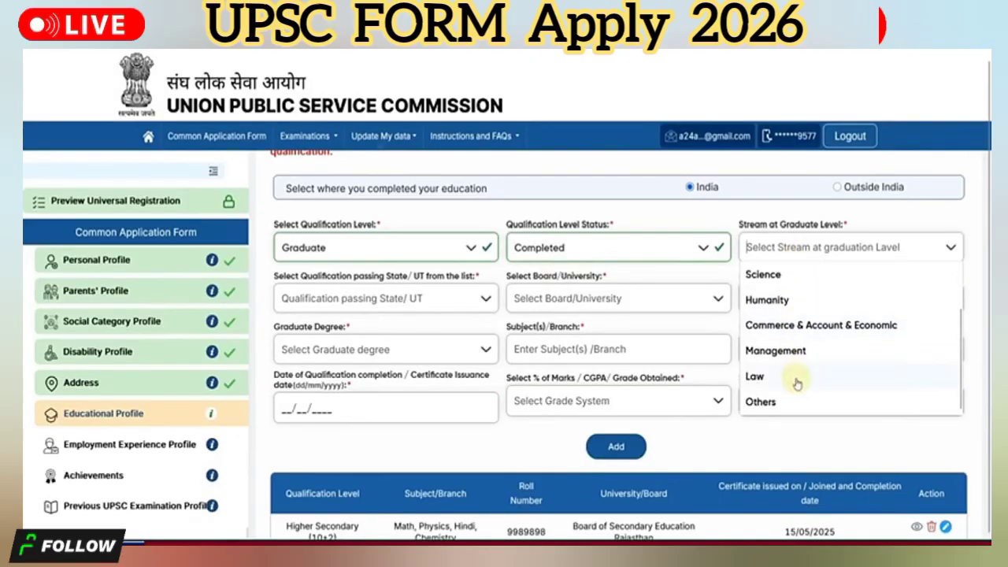
pyautogui.scroll(1, 794, 380)
pyautogui.scroll(-1, 787, 369)
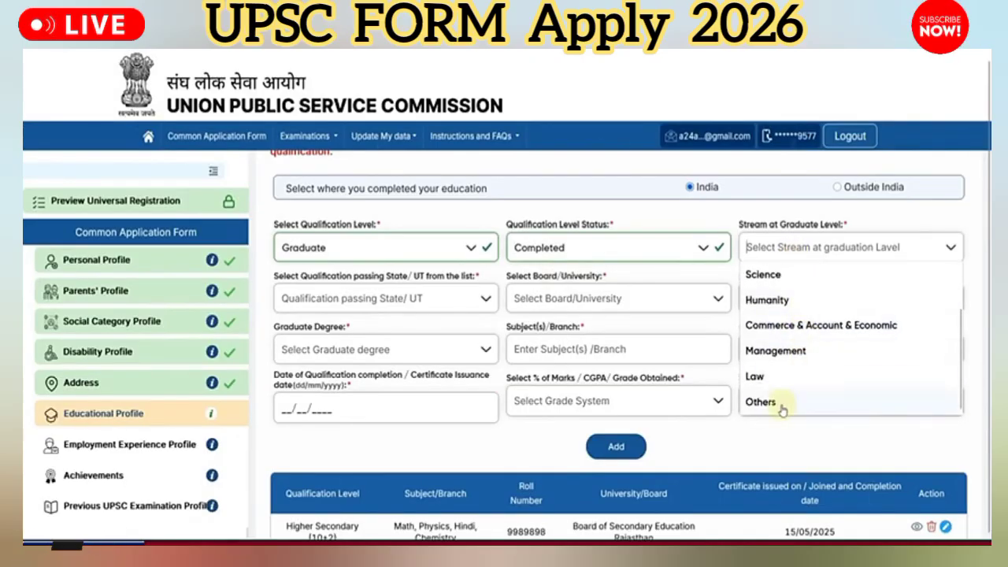
pyautogui.scroll(1, 782, 405)
pyautogui.click(773, 300)
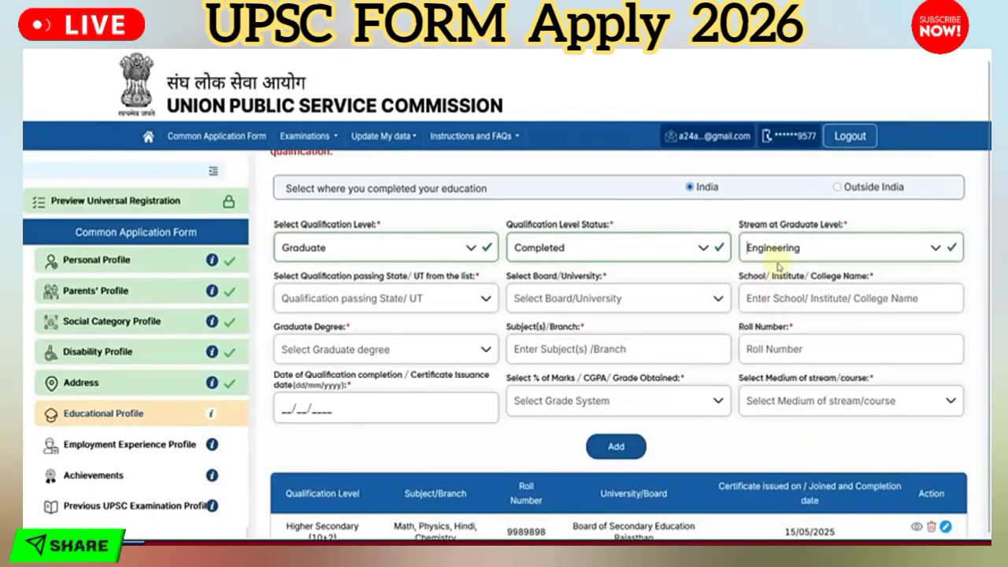
pyautogui.click(398, 299)
pyautogui.scroll(-5, 370, 378)
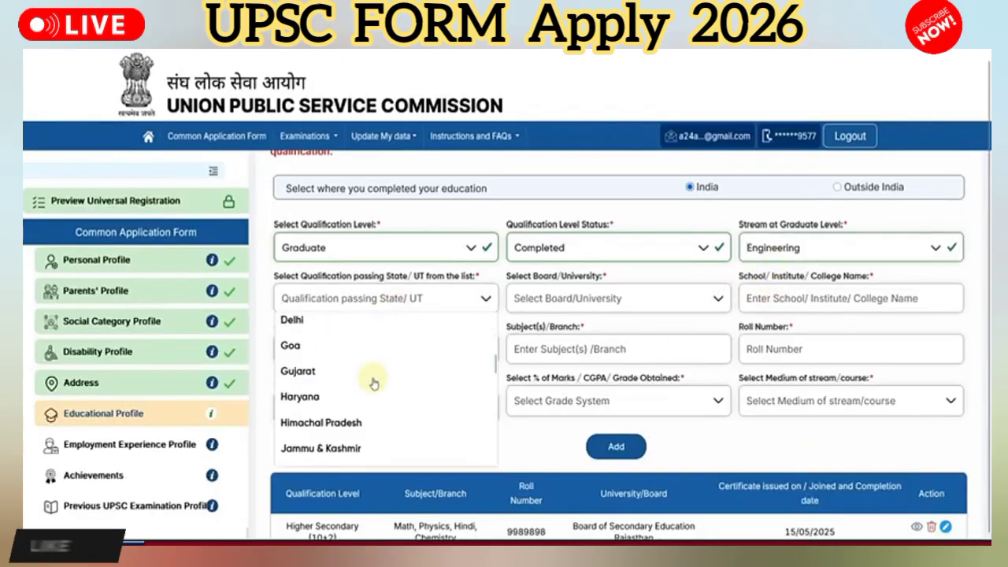
pyautogui.click(336, 385)
# Search for and pick Rajasthan Technical University, then enter college name Mnit
pyautogui.click(572, 299)
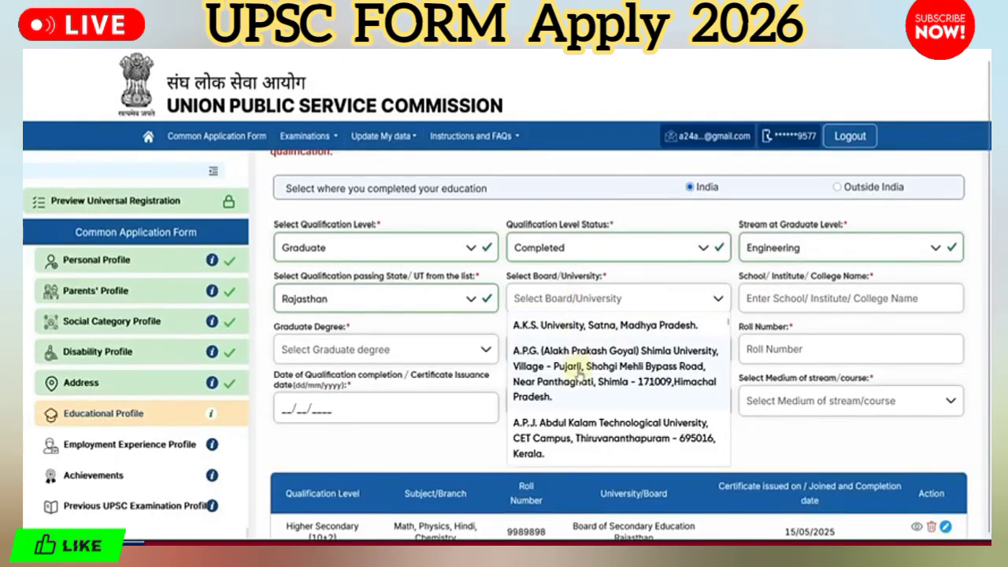
pyautogui.scroll(-2, 580, 370)
pyautogui.scroll(-2, 581, 370)
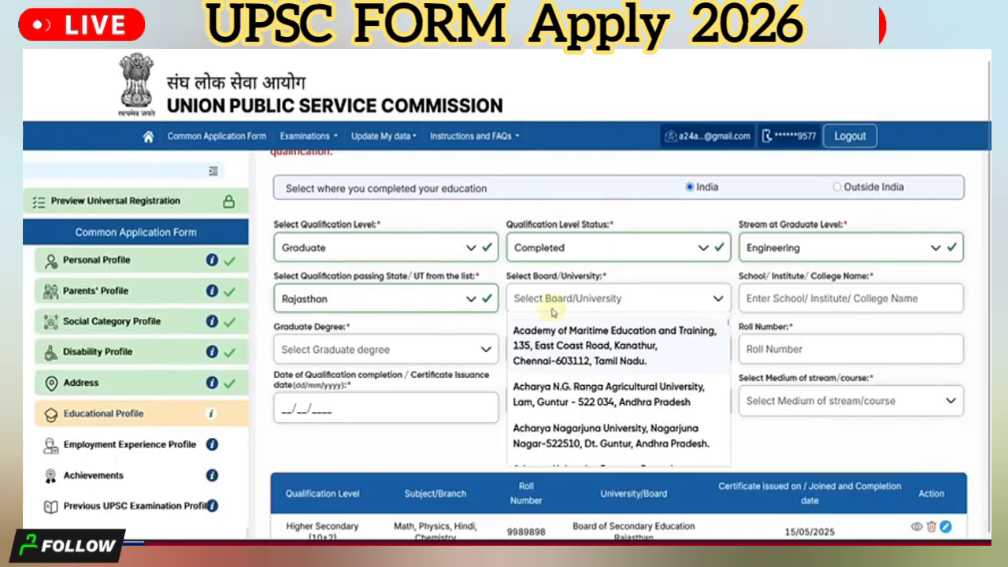
pyautogui.write('RAJASTHAN')
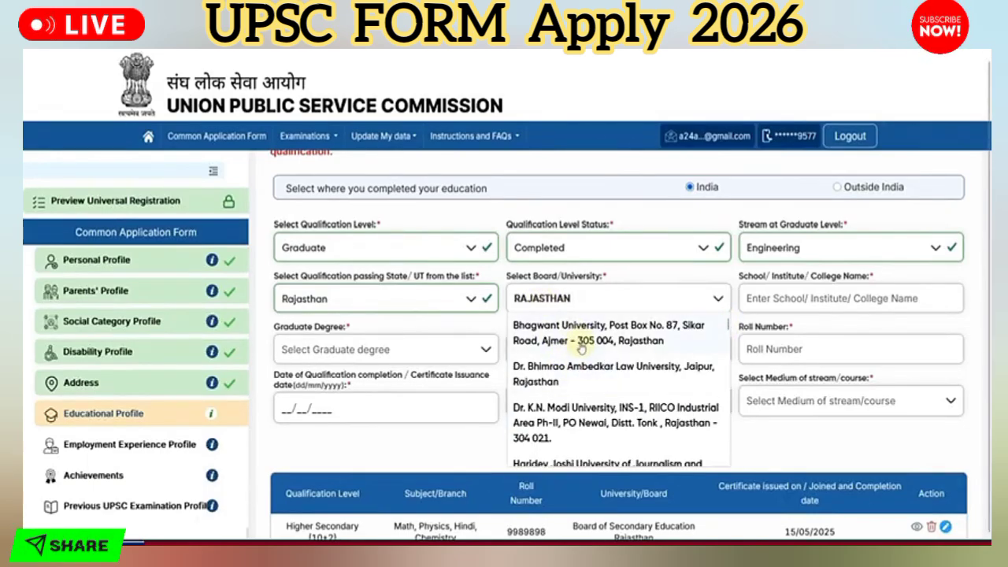
pyautogui.scroll(-3, 581, 354)
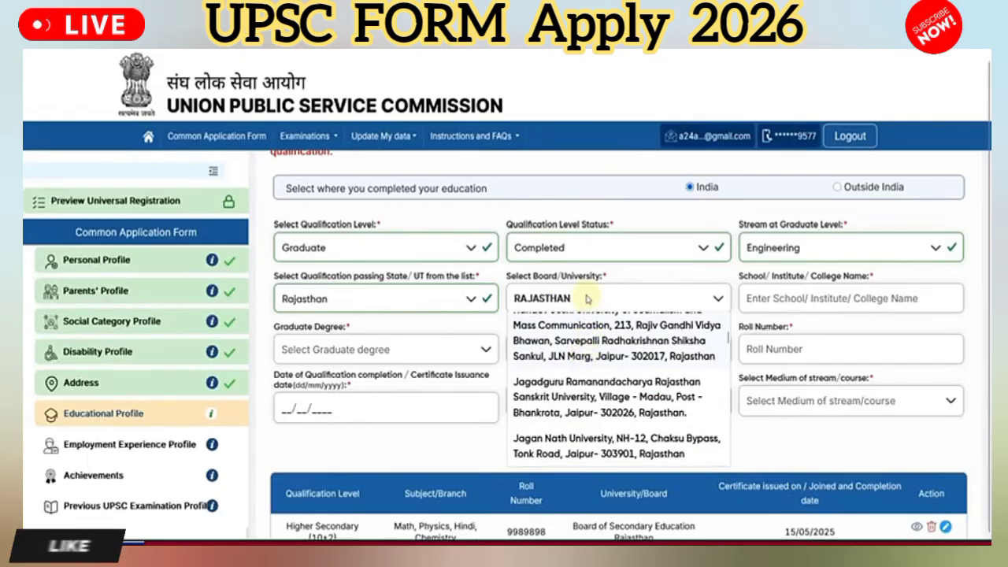
pyautogui.write('TECH')
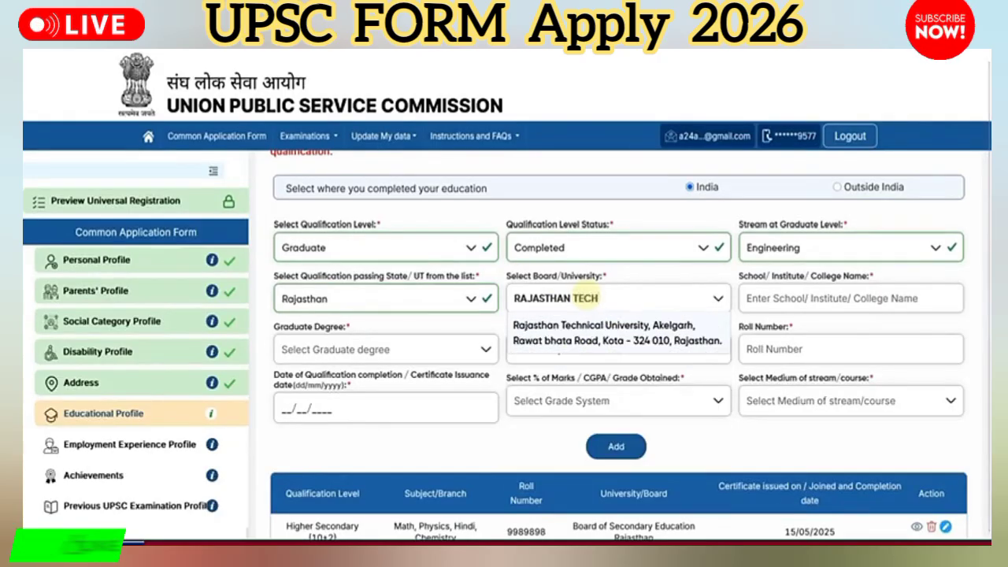
pyautogui.click(583, 329)
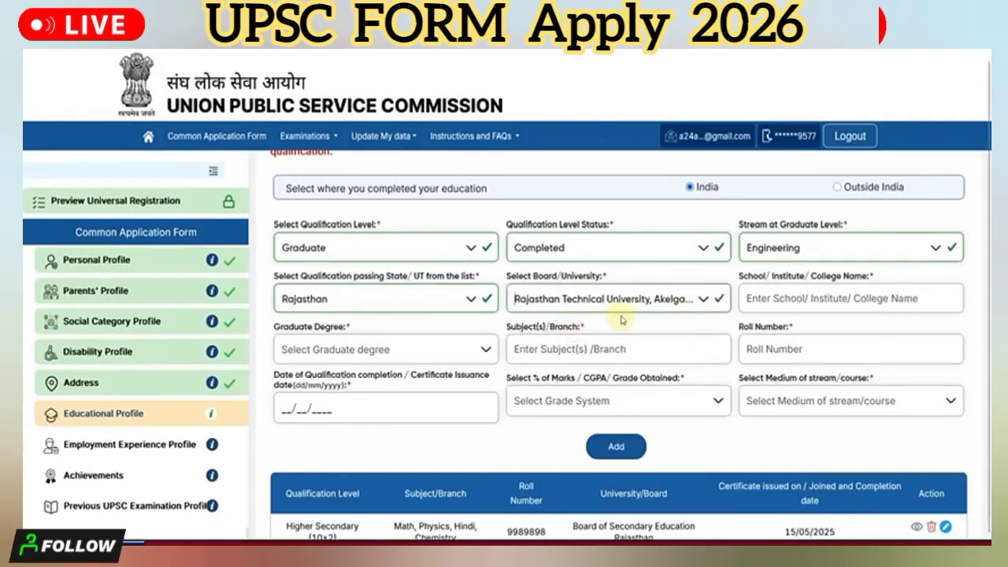
pyautogui.click(772, 300)
pyautogui.write('Mnit')
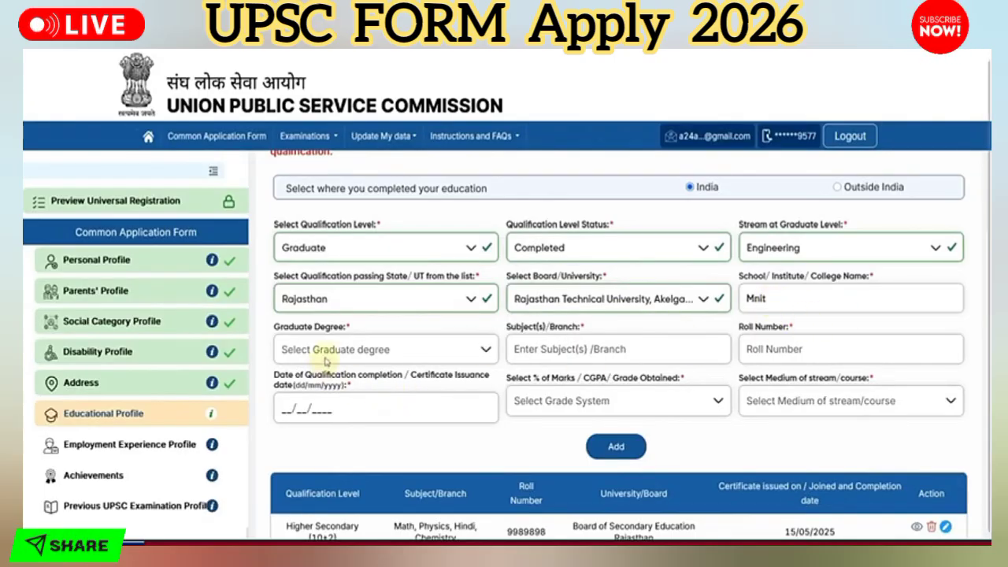
# Choose B.TECH. as the degree and English as the medium of instruction
pyautogui.click(327, 361)
pyautogui.scroll(-2, 324, 417)
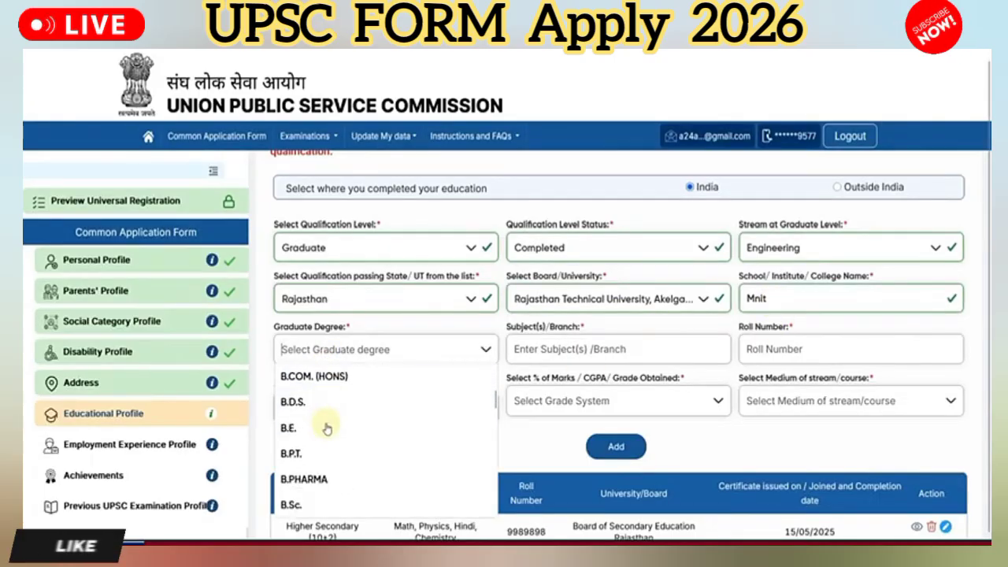
pyautogui.scroll(-6, 327, 430)
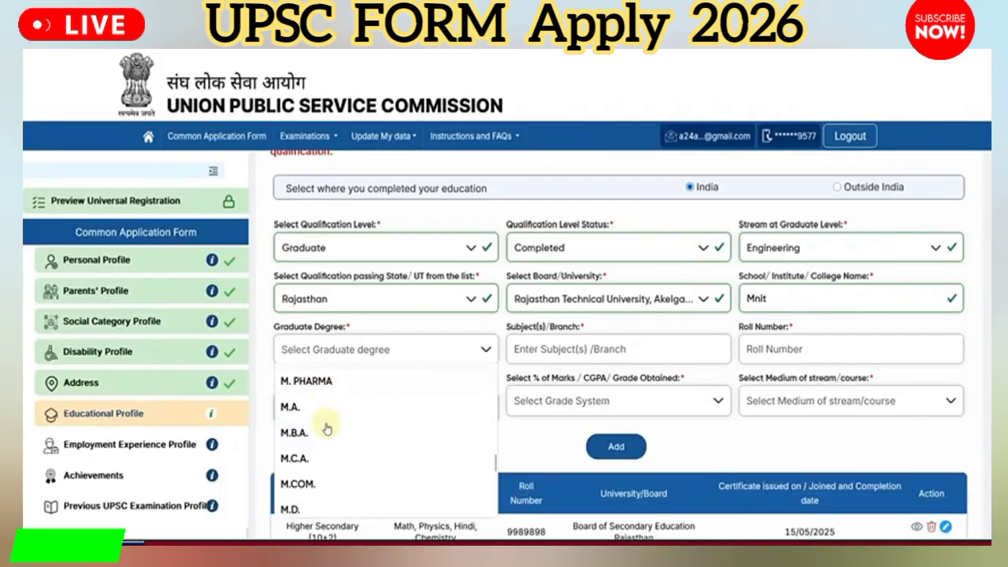
pyautogui.scroll(-5, 327, 429)
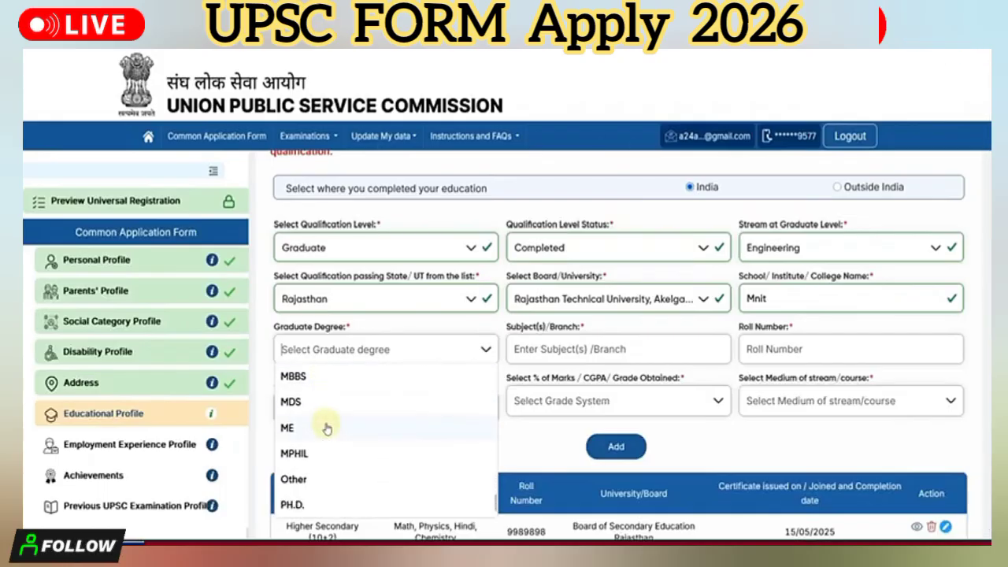
pyautogui.scroll(5, 331, 432)
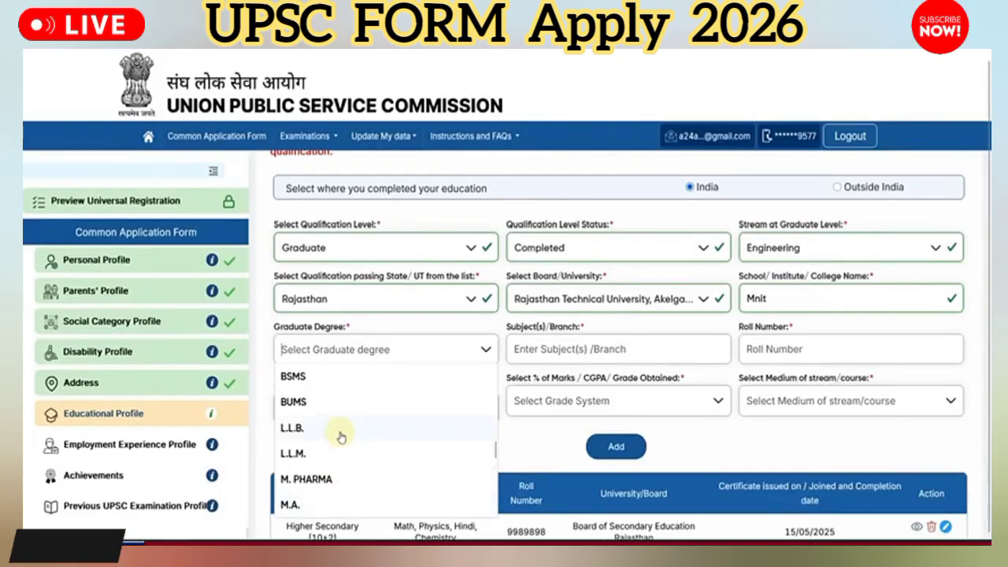
pyautogui.scroll(5, 340, 437)
pyautogui.click(333, 477)
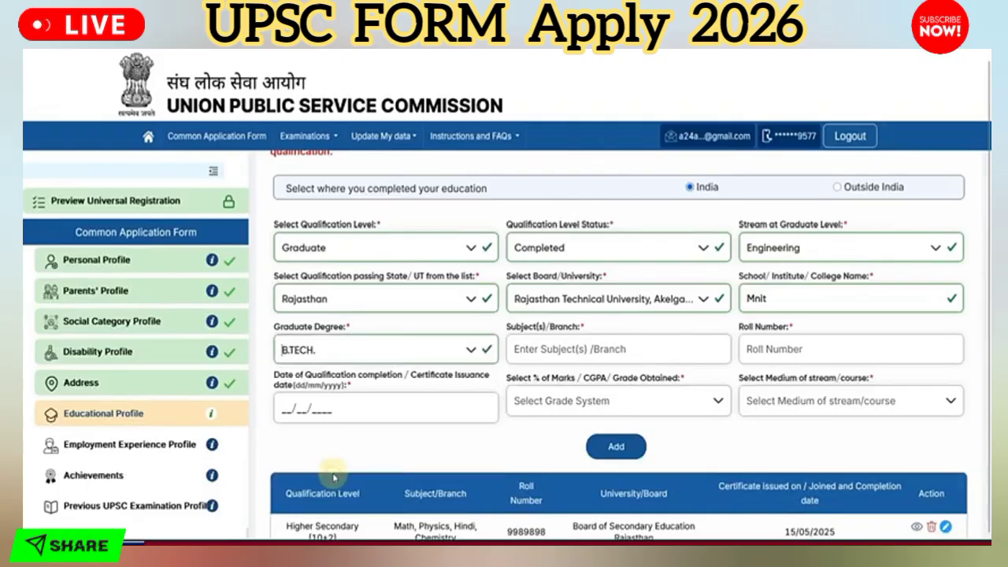
pyautogui.click(564, 354)
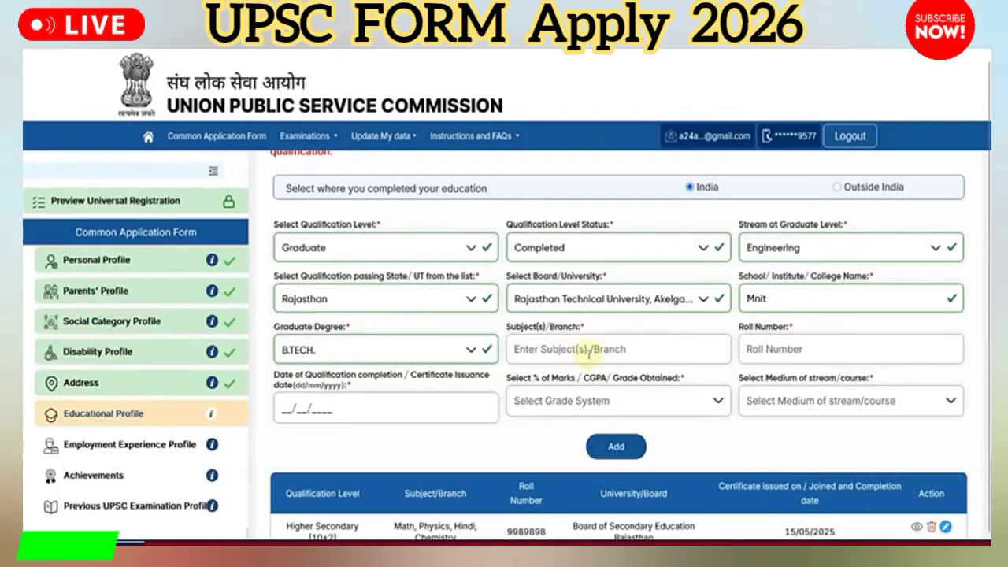
pyautogui.click(572, 403)
pyautogui.click(762, 409)
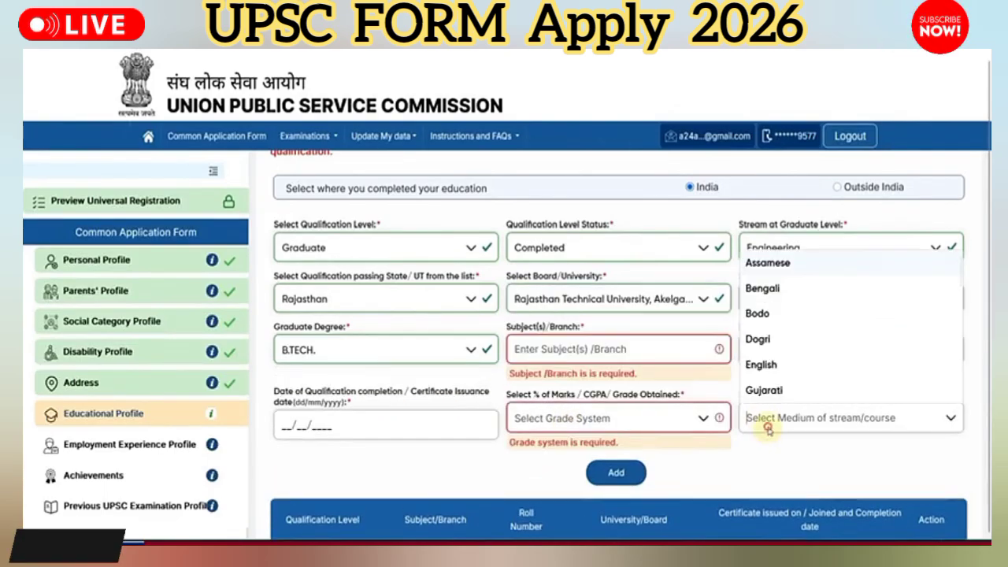
pyautogui.click(770, 364)
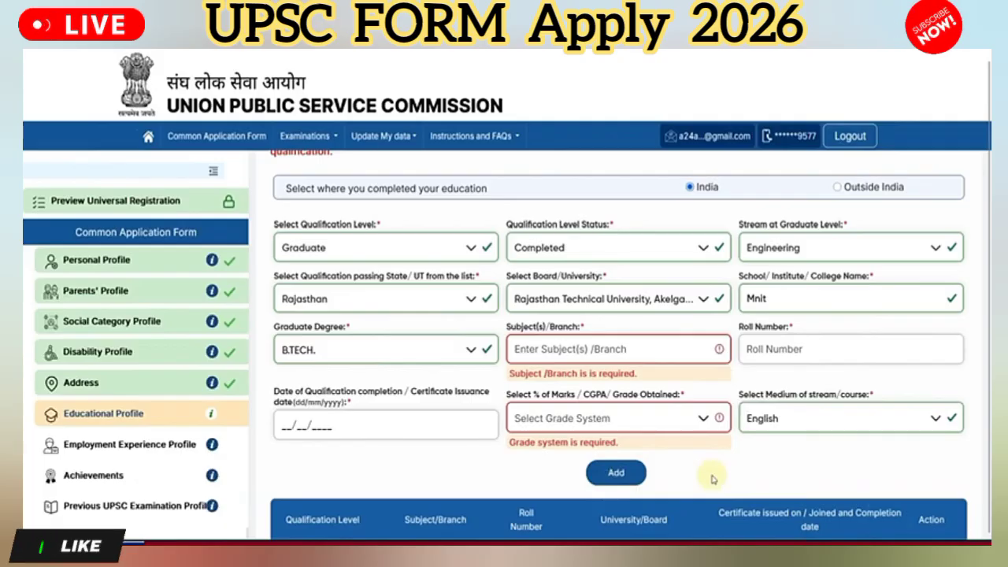
pyautogui.scroll(-1, 704, 461)
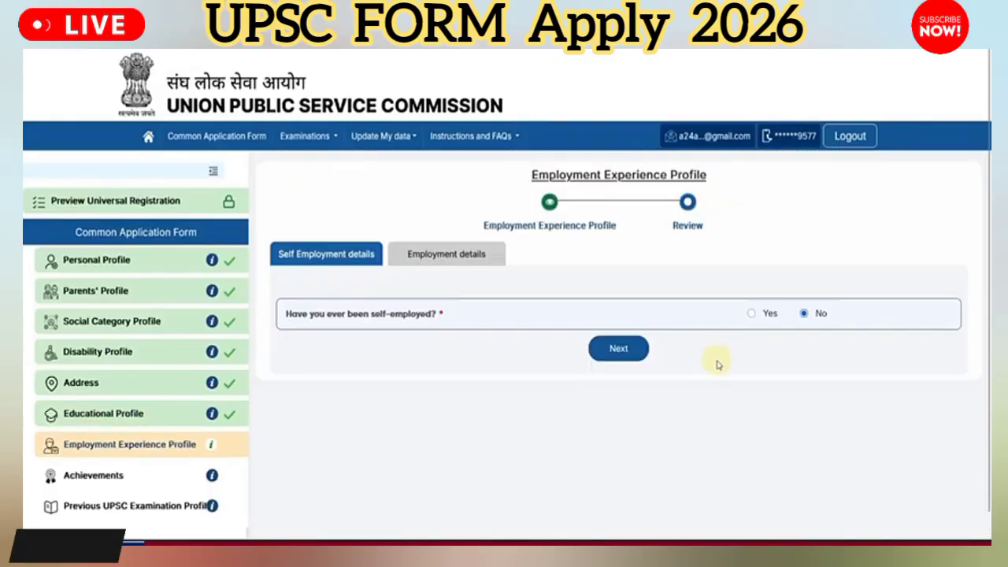
# Answer No to self-employment and submit the Employment Experience profile
pyautogui.click(745, 314)
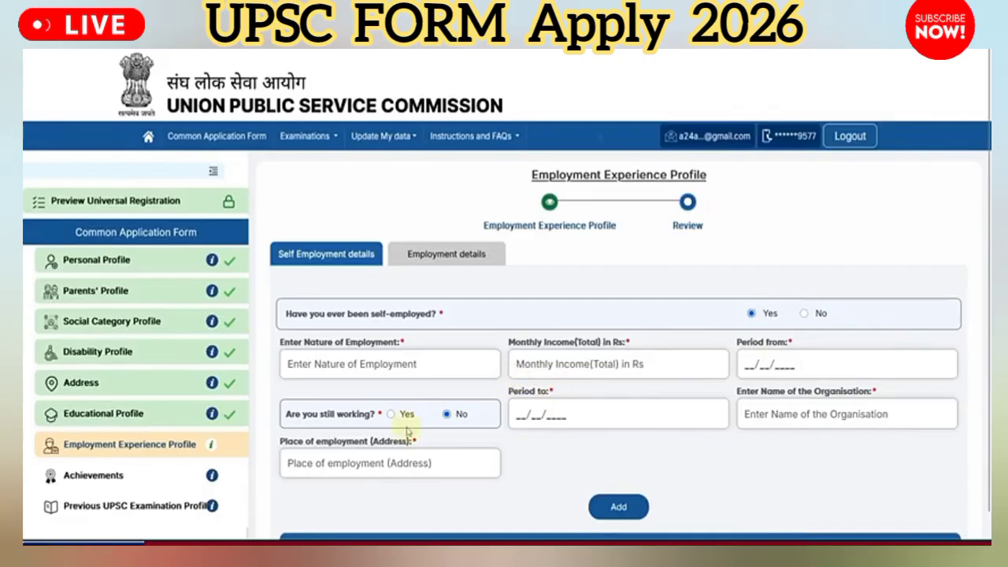
pyautogui.click(804, 314)
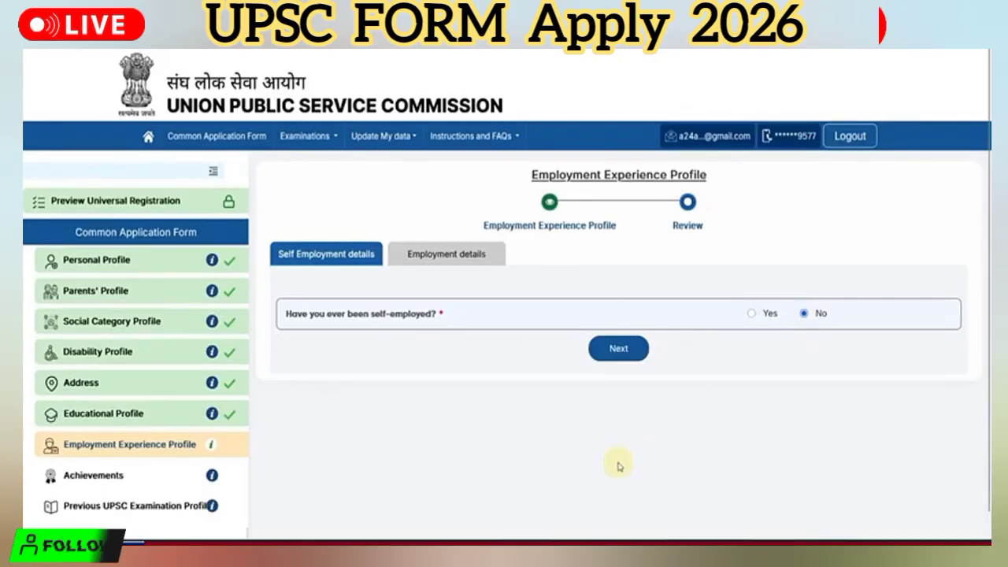
pyautogui.click(619, 352)
pyautogui.click(622, 354)
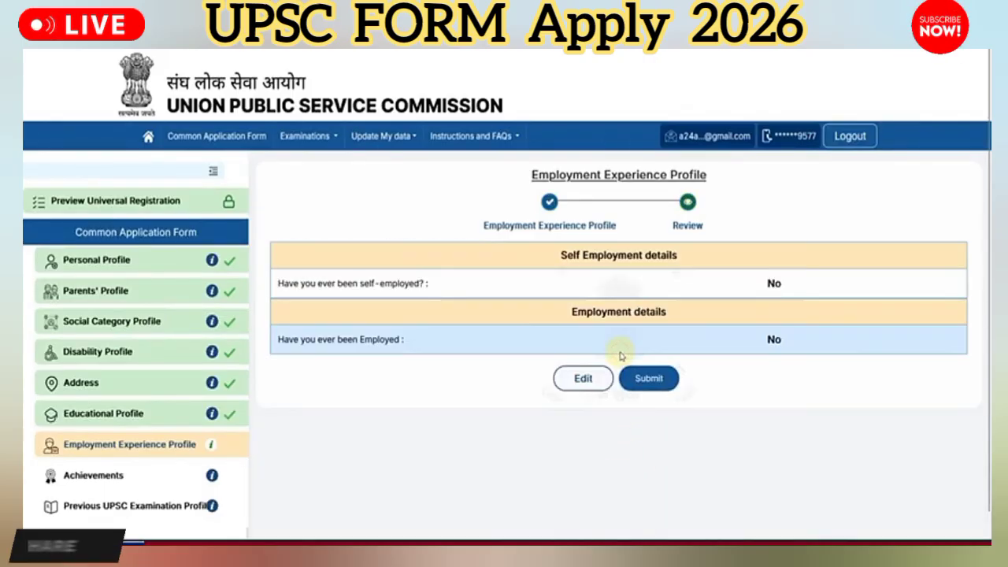
pyautogui.click(651, 382)
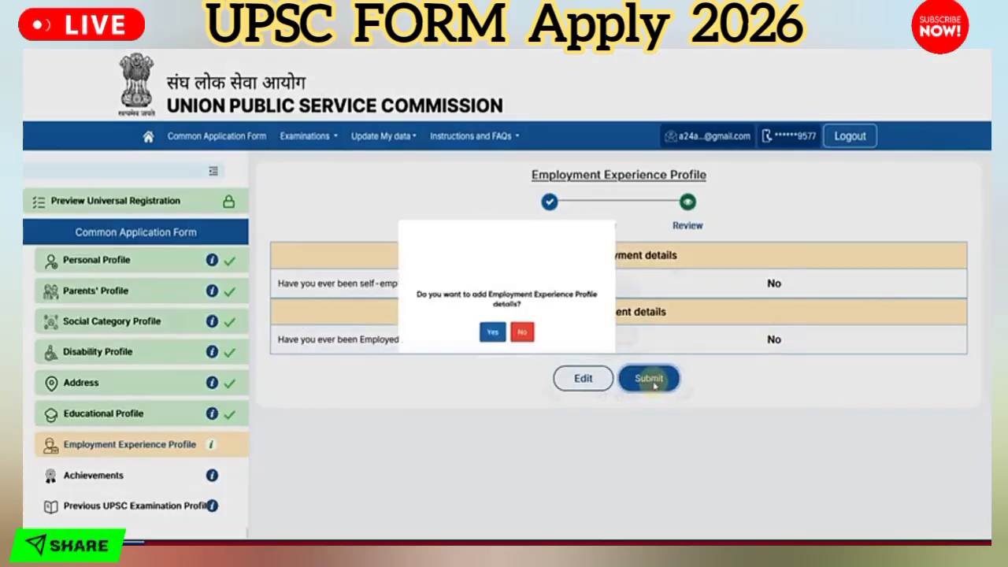
pyautogui.click(490, 355)
pyautogui.click(500, 360)
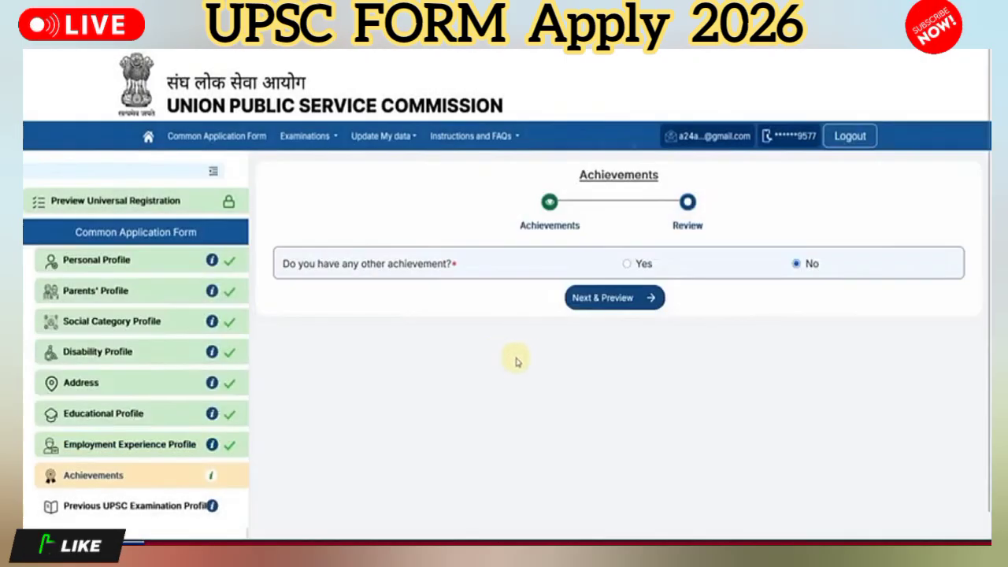
# Answer No to other achievements, preview, and submit the Achievements profile
pyautogui.click(626, 264)
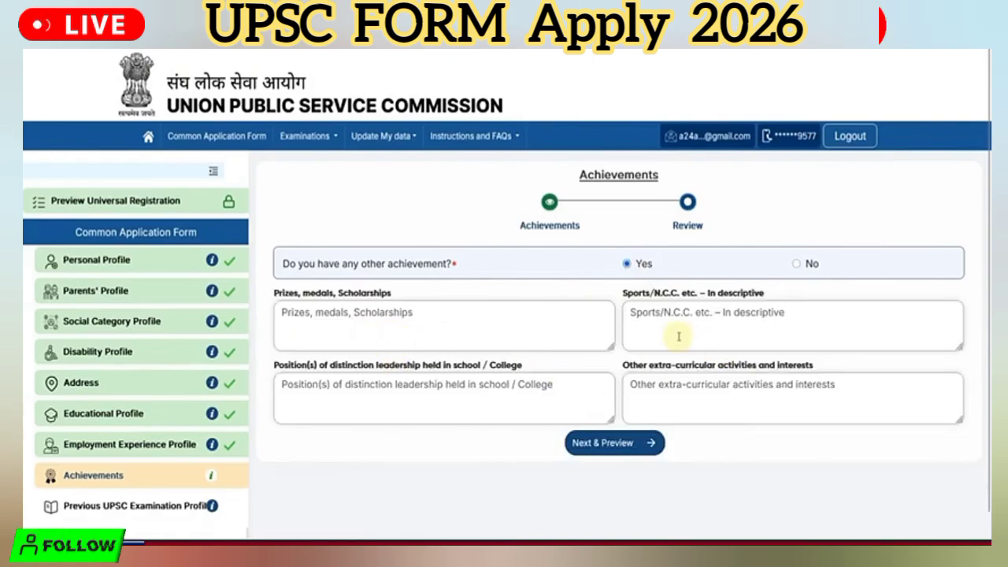
pyautogui.click(799, 264)
pyautogui.click(603, 303)
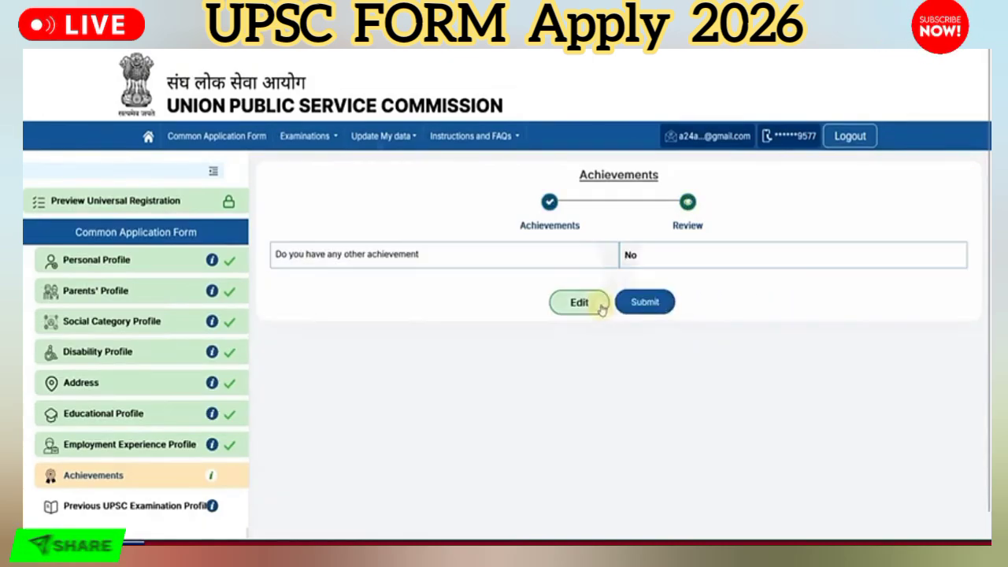
pyautogui.click(644, 303)
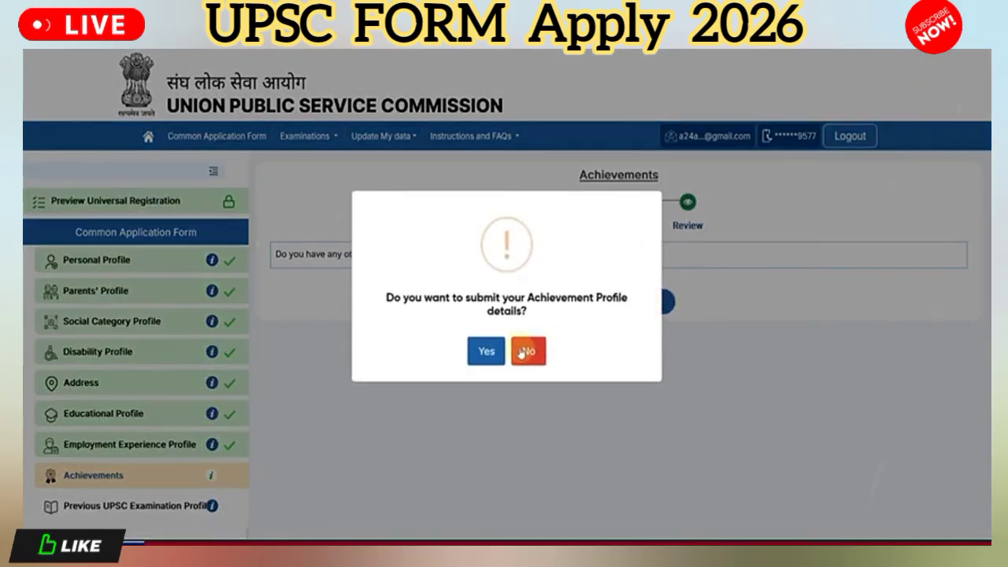
pyautogui.click(486, 349)
pyautogui.click(506, 358)
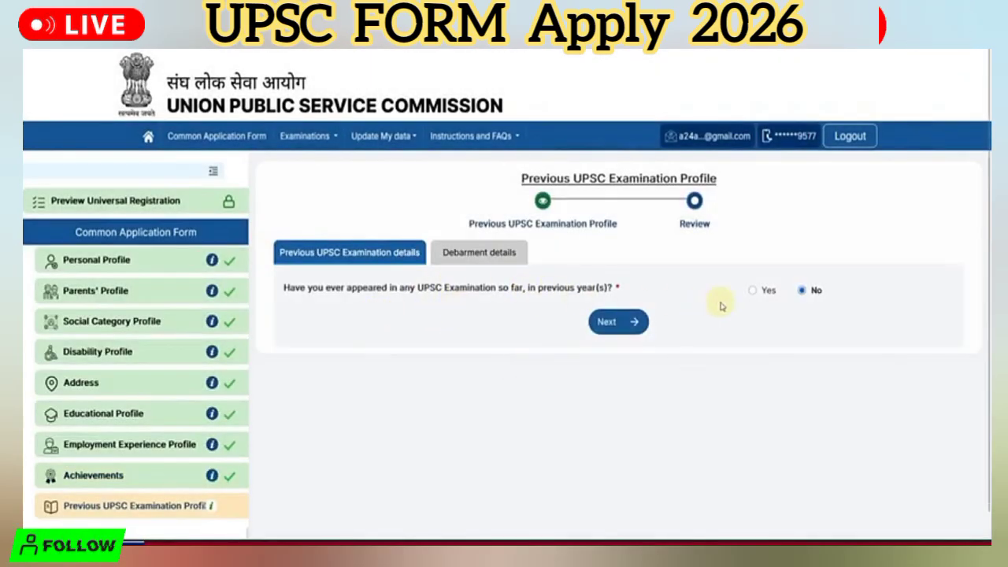
# After briefly picking NDA & NA Examination (I), set the previous-exam answer back to No and continue
pyautogui.click(753, 291)
pyautogui.scroll(-1, 504, 383)
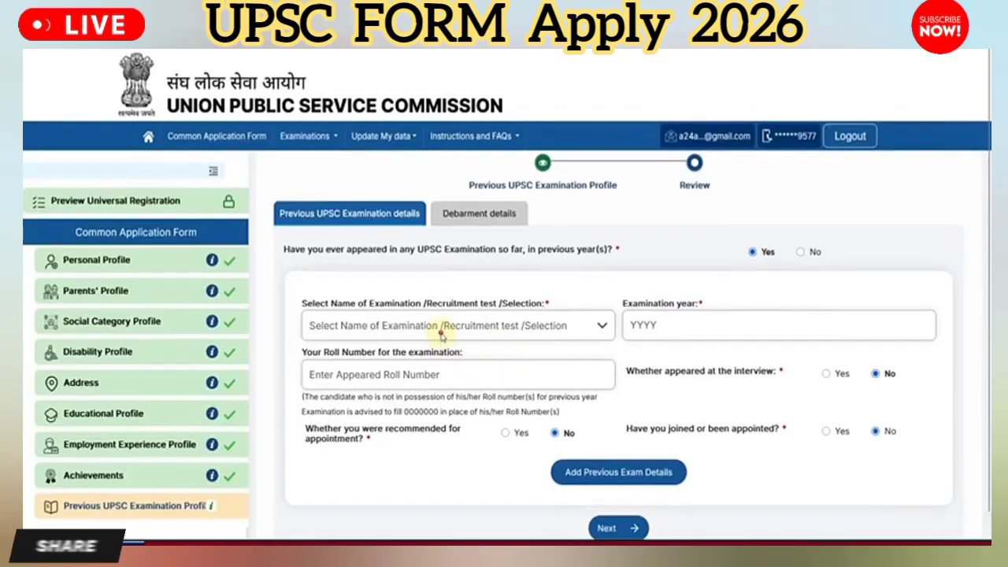
pyautogui.click(441, 329)
pyautogui.scroll(-5, 435, 386)
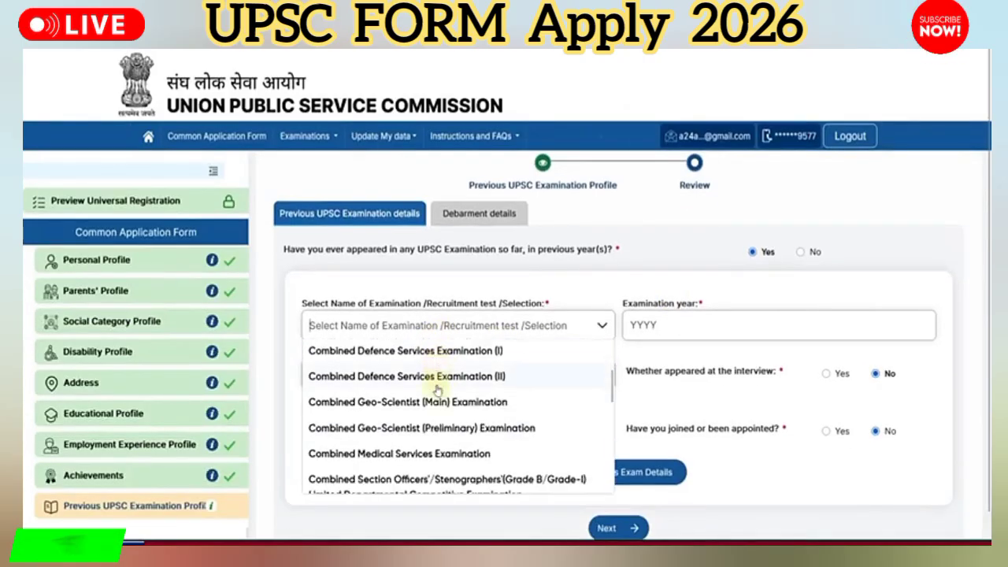
pyautogui.scroll(-7, 438, 393)
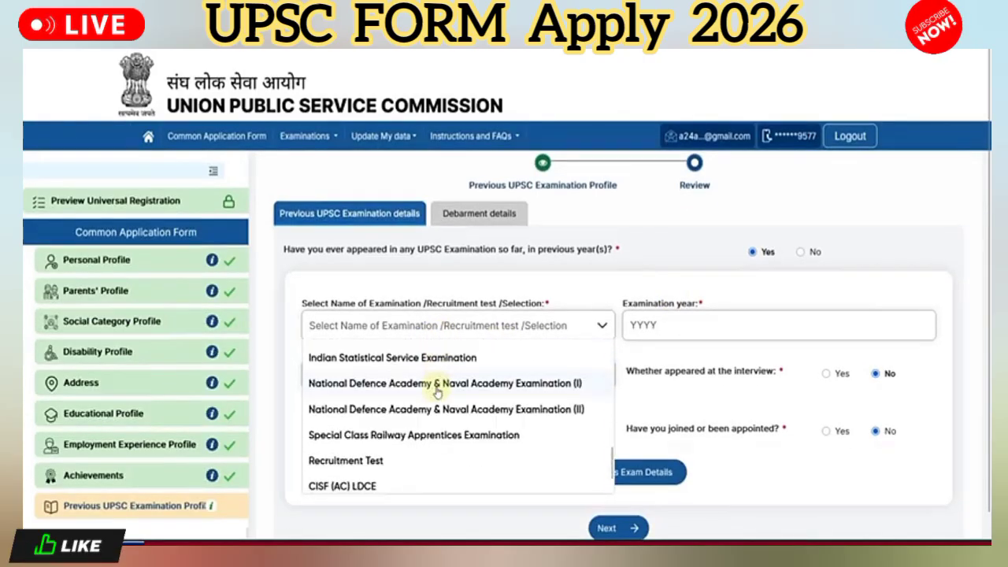
pyautogui.click(406, 384)
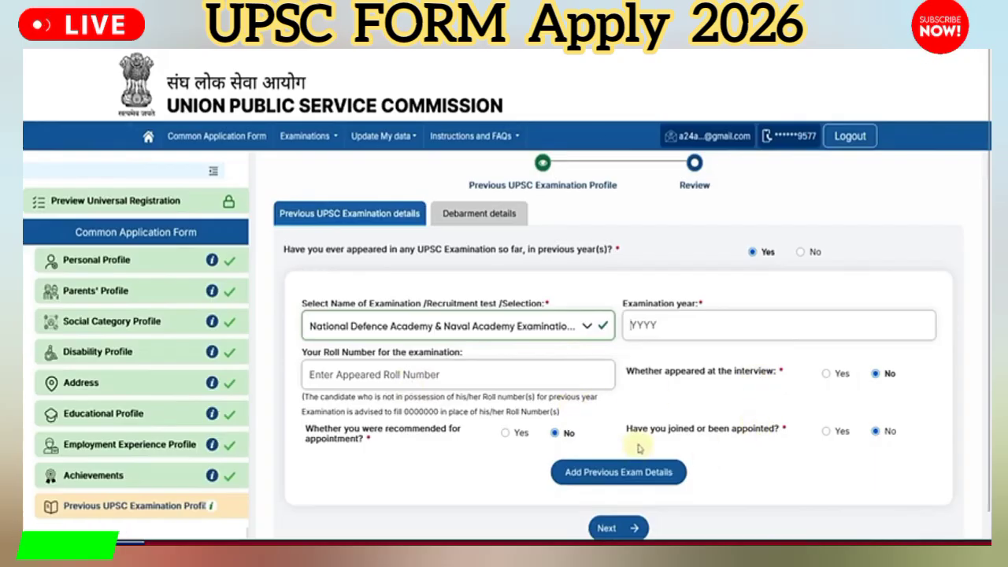
pyautogui.click(801, 252)
pyautogui.click(610, 323)
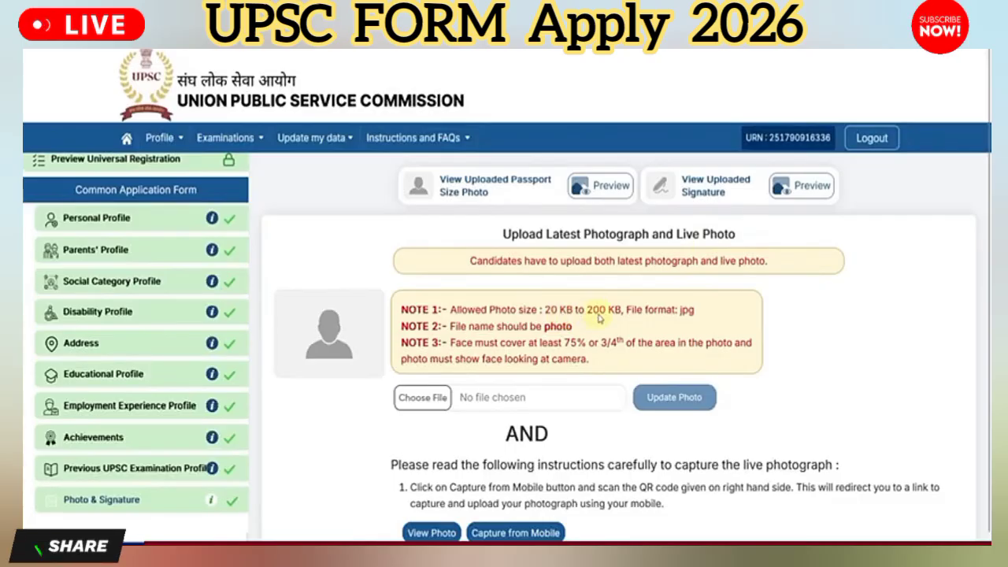
# Highlight 'photo' in NOTE 2 and view the passport-size photo upload guidelines
pyautogui.doubleClick(552, 327)
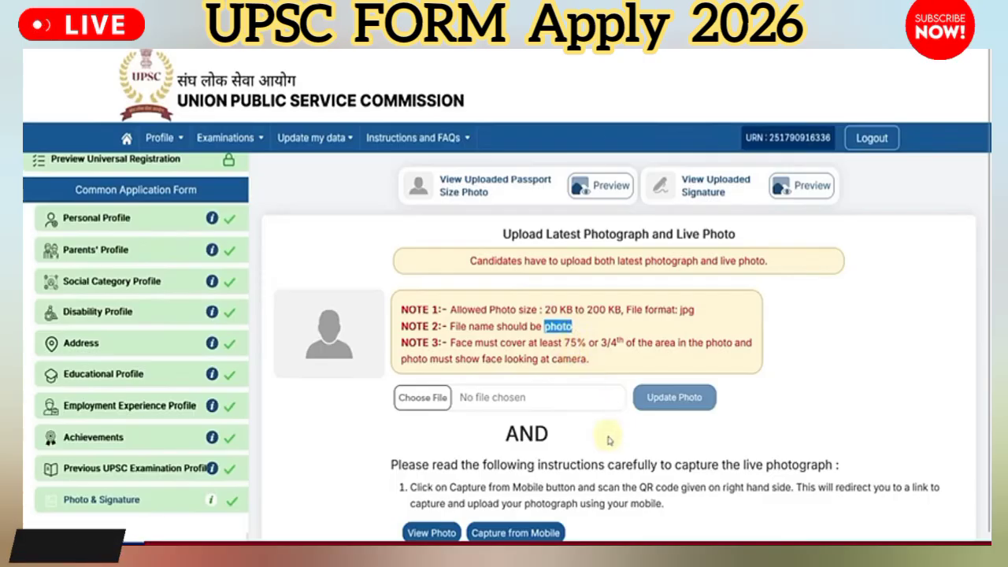
pyautogui.scroll(-2, 607, 439)
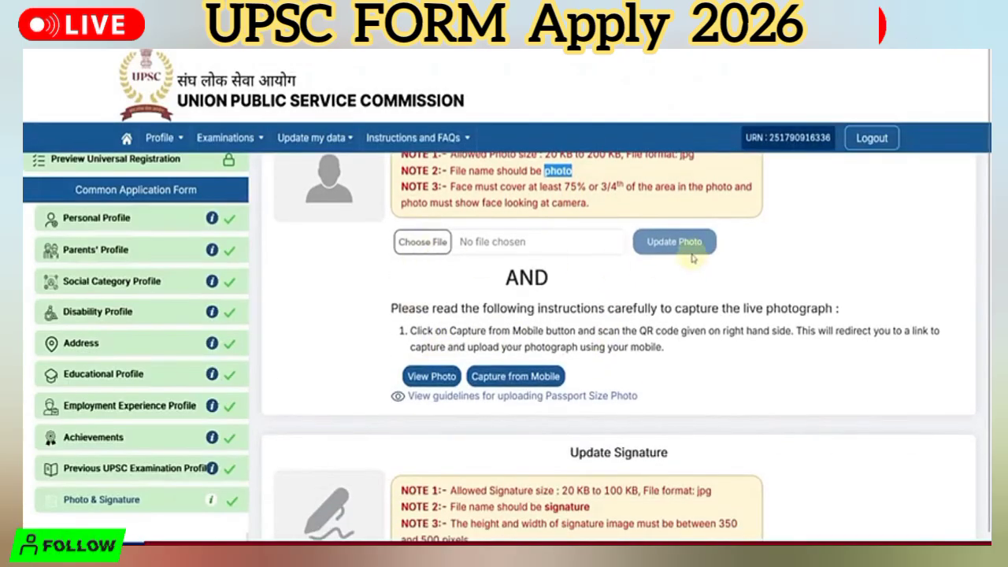
pyautogui.click(514, 397)
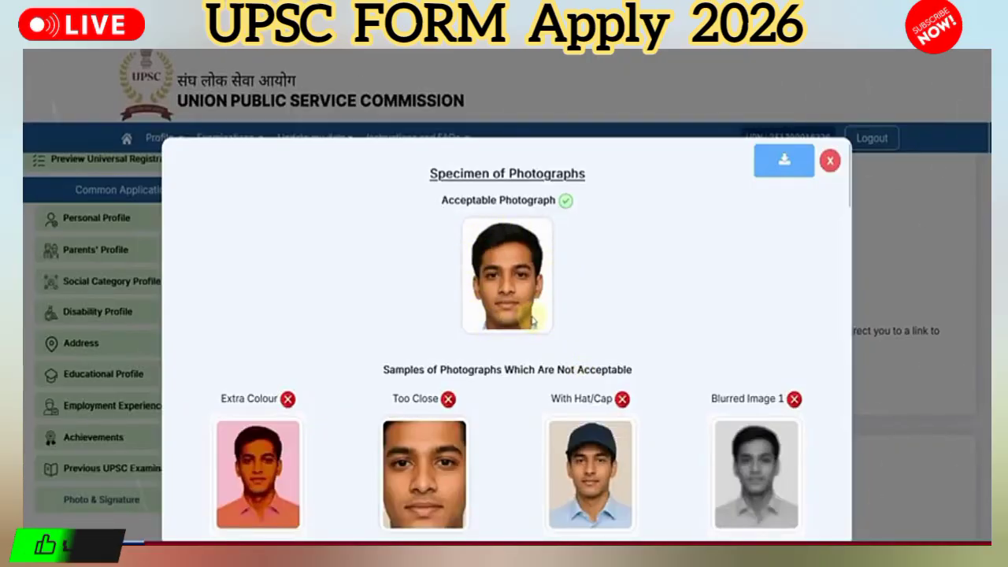
# Scroll through the Specimen of Photographs samples, then close the guidelines window
pyautogui.scroll(-3, 533, 318)
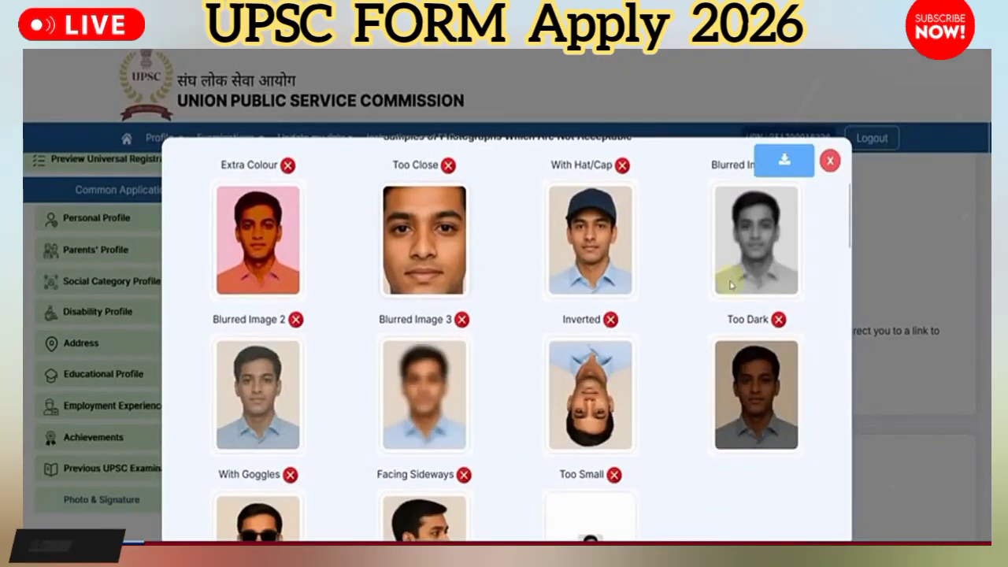
pyautogui.scroll(-5, 733, 315)
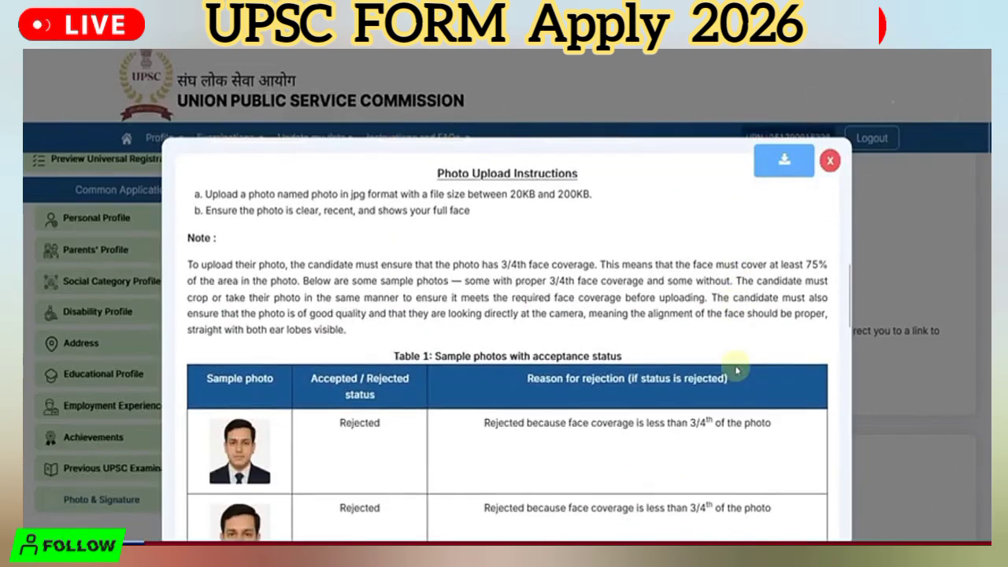
pyautogui.scroll(-3, 738, 370)
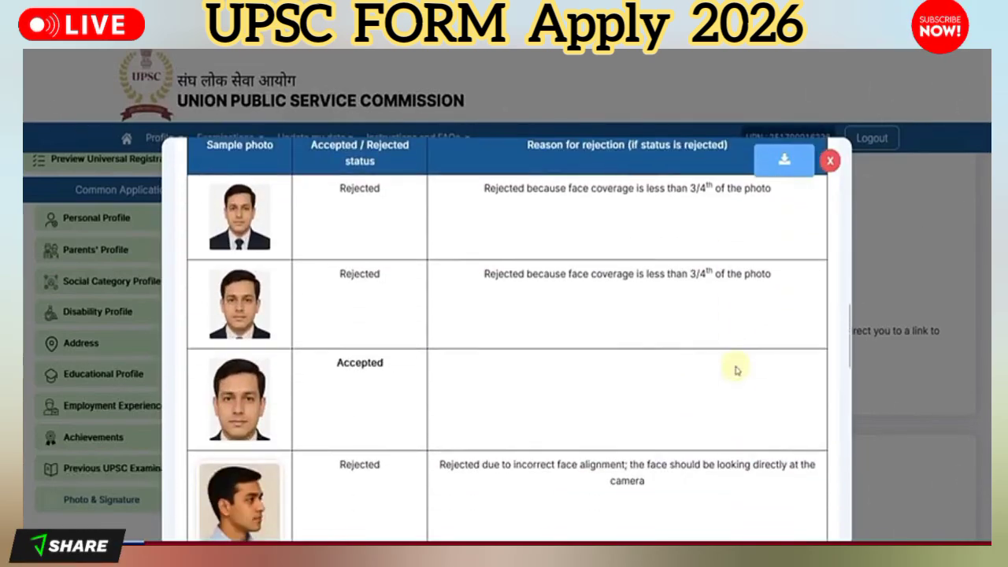
pyautogui.scroll(1, 737, 370)
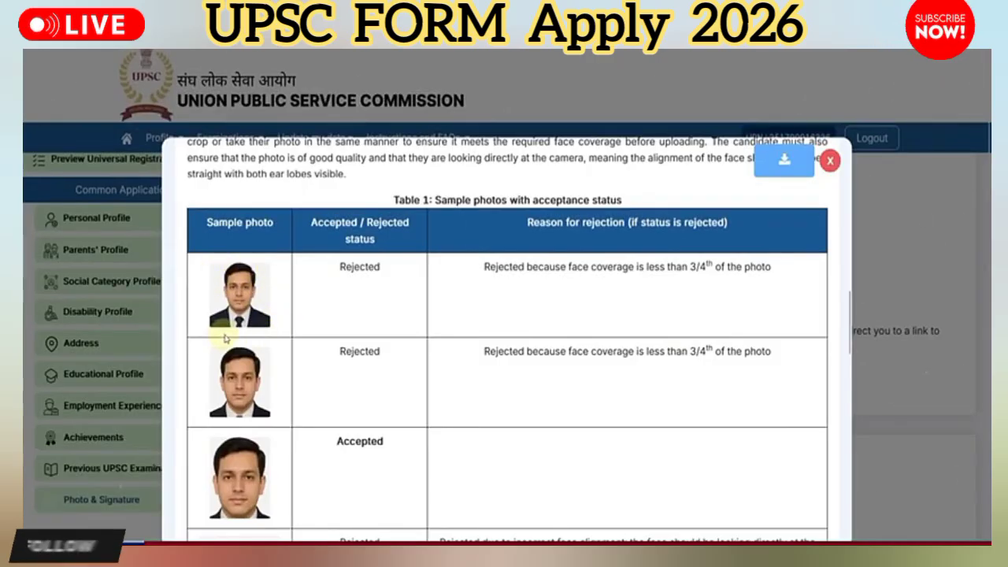
pyautogui.scroll(10, 648, 372)
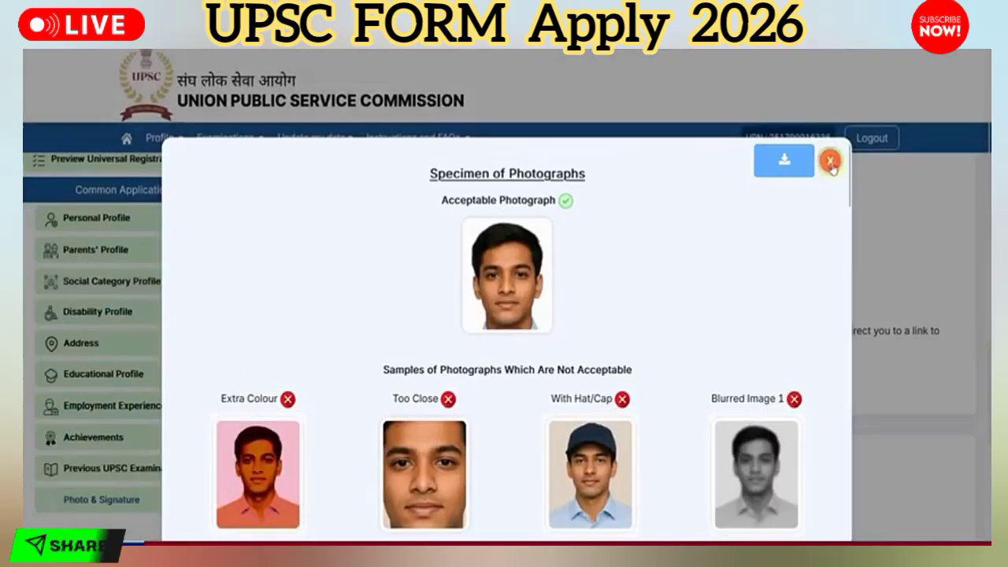
pyautogui.click(830, 160)
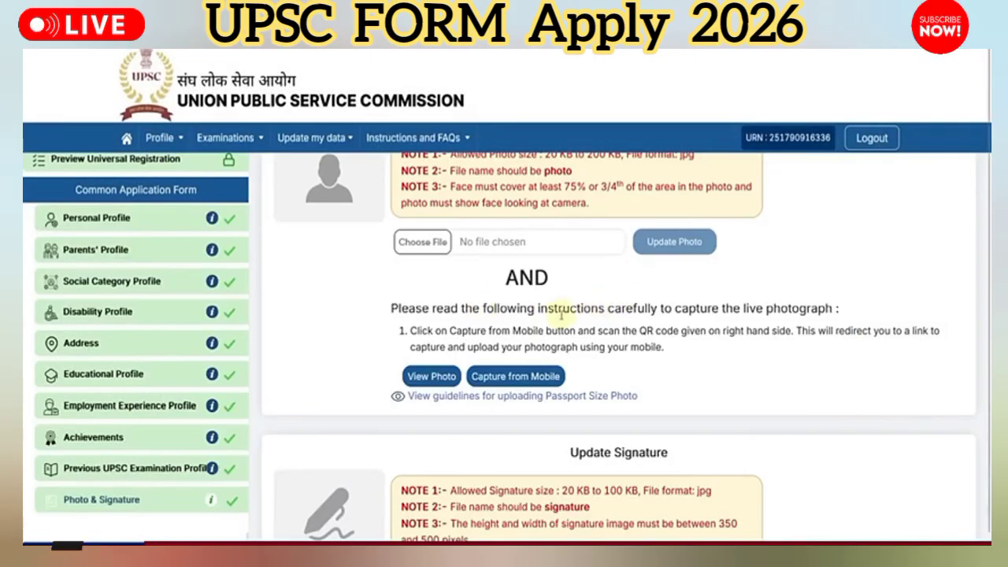
pyautogui.scroll(-2, 706, 331)
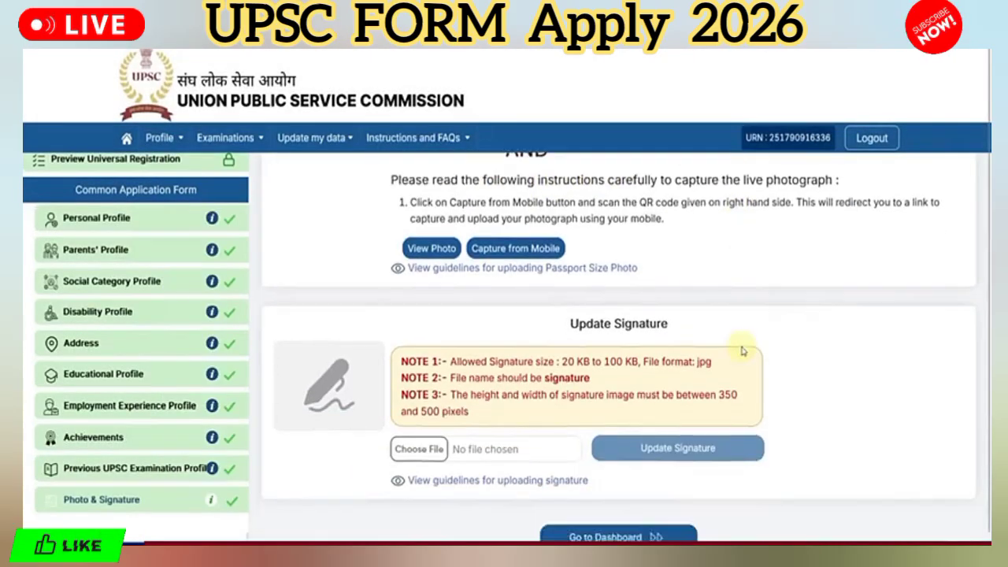
pyautogui.scroll(3, 743, 354)
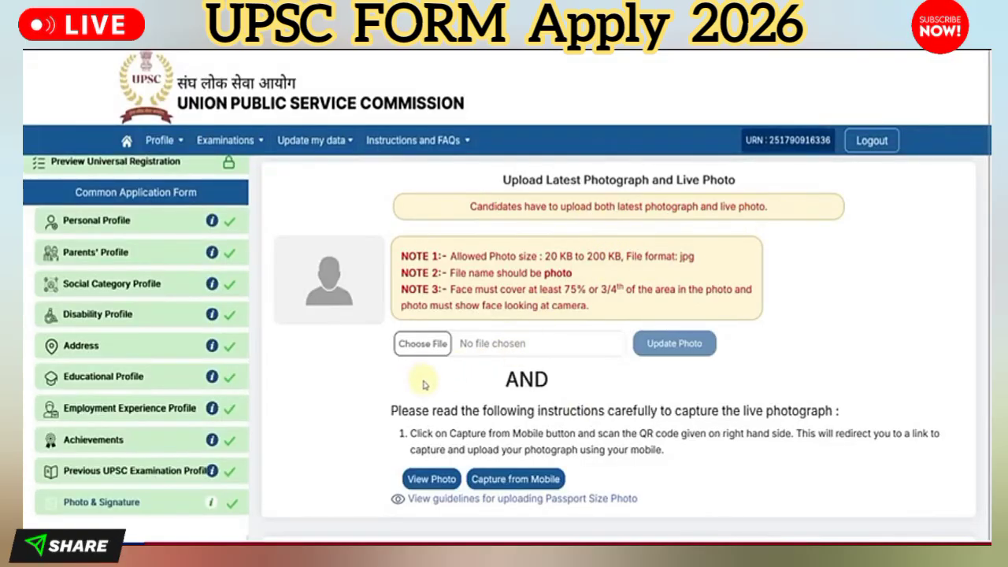
pyautogui.scroll(-2, 433, 381)
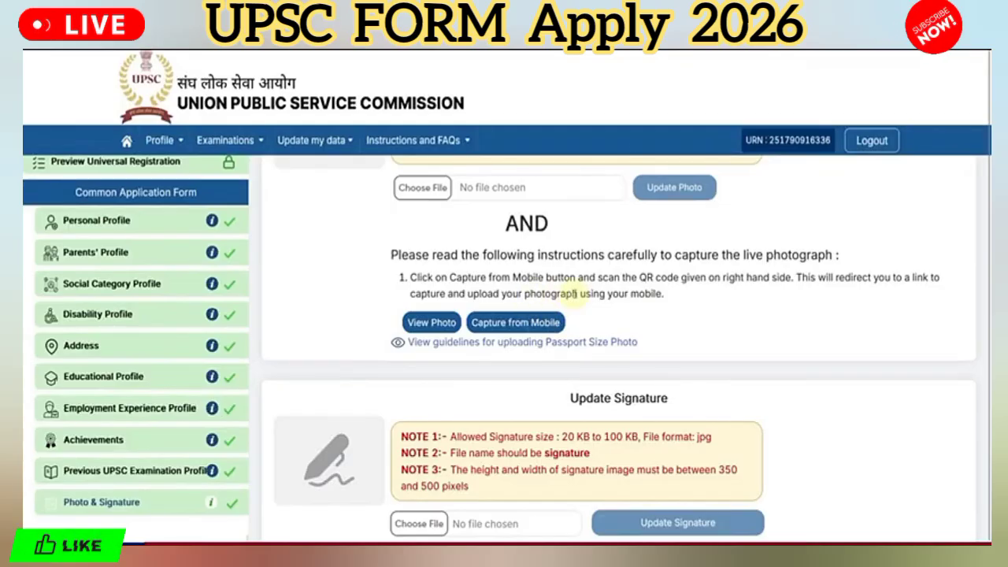
# Show the Capture from Mobile QR code for taking the live photograph
pyautogui.click(526, 325)
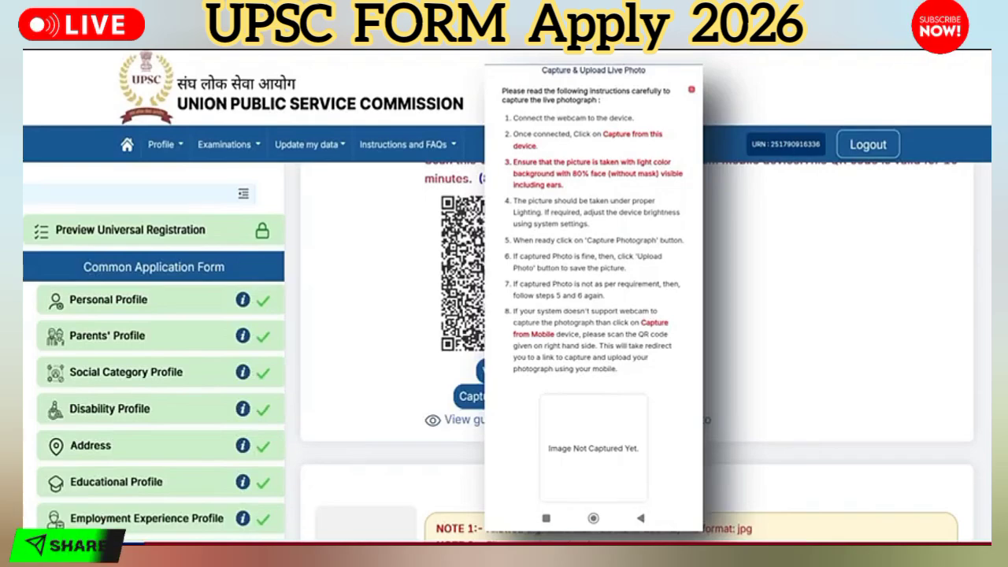
pyautogui.scroll(-2, 593, 284)
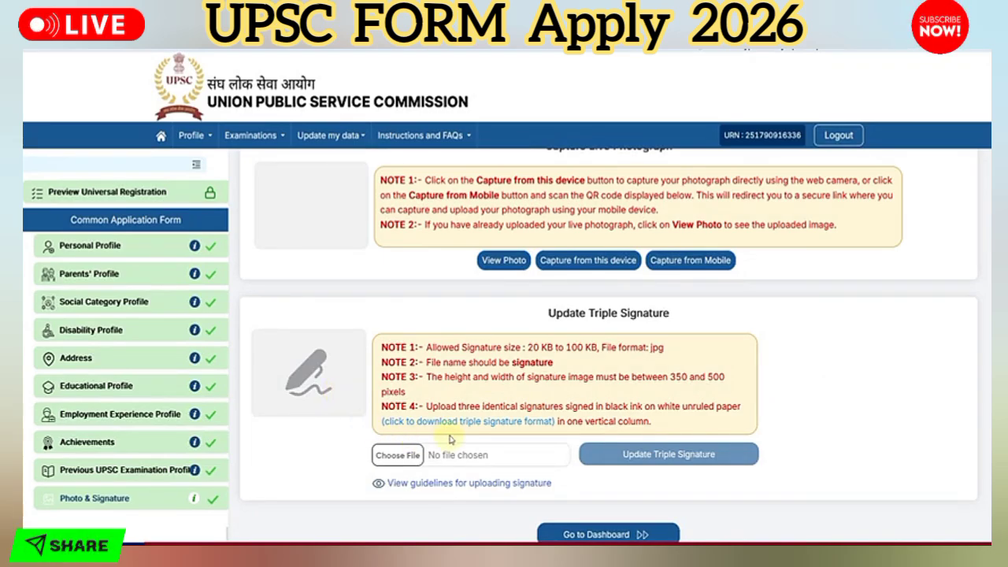
# Download the triple signature format as signature.jpg and view it from the downloads
pyautogui.moveTo(549, 313); pyautogui.dragTo(630, 314)
pyautogui.click(520, 323)
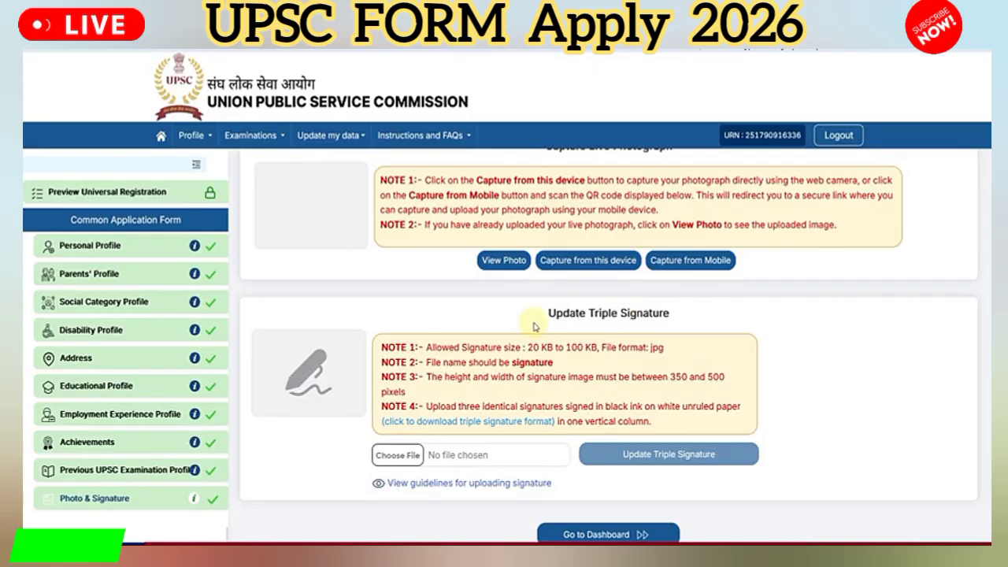
pyautogui.click(459, 424)
pyautogui.click(718, 57)
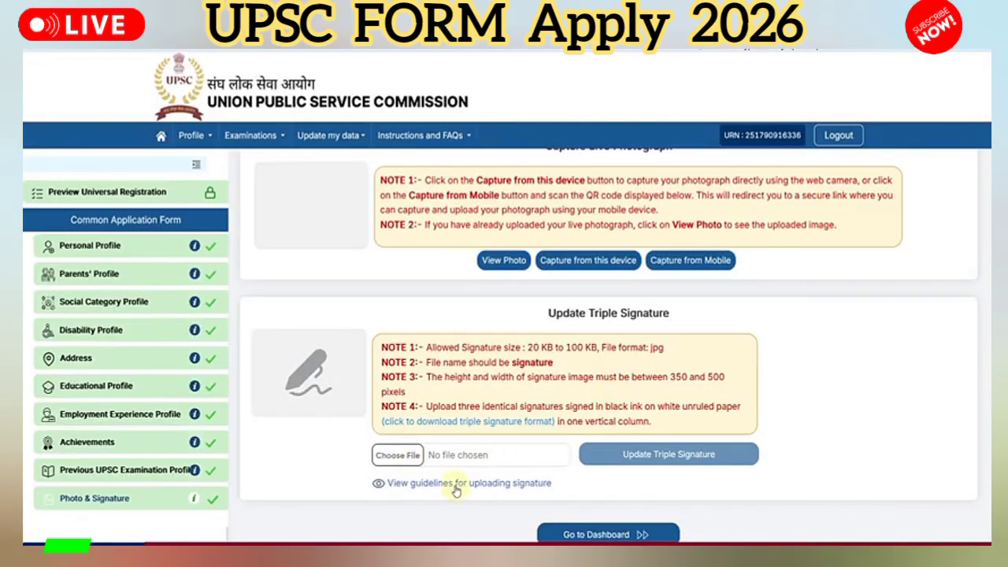
# Open the signature specimen guidelines and read the acceptable format and eight common mistakes
pyautogui.click(456, 485)
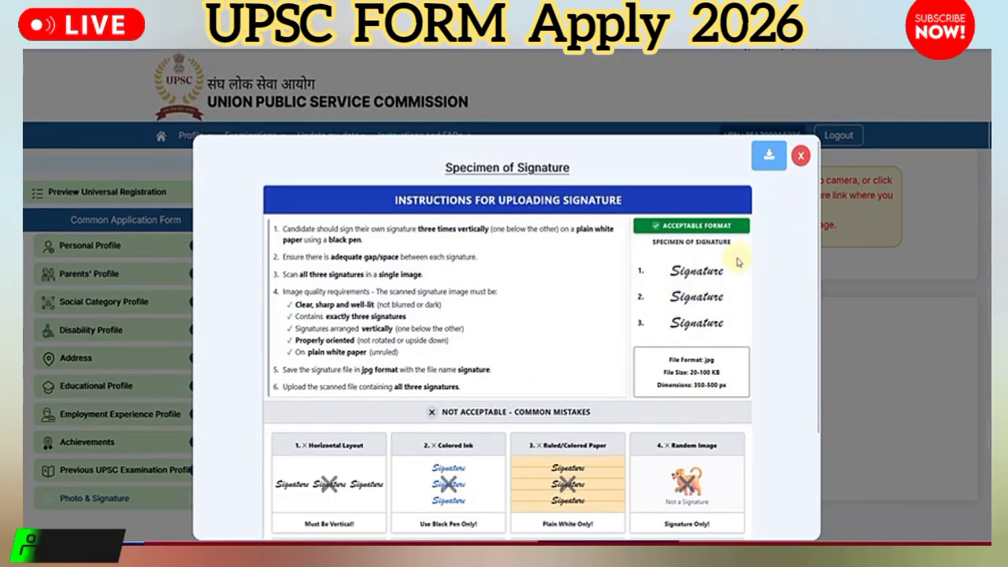
pyautogui.scroll(-1, 713, 268)
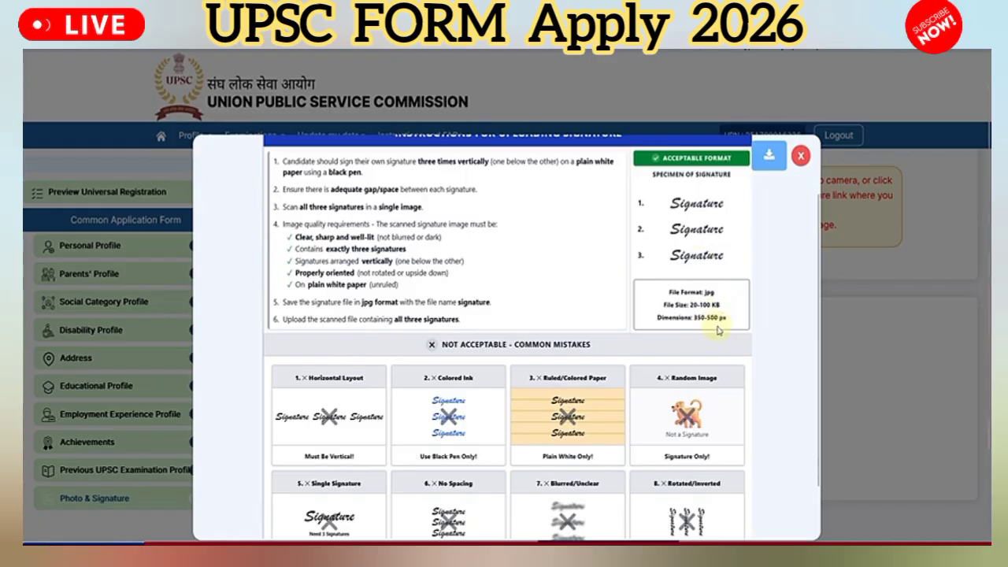
pyautogui.scroll(2, 522, 279)
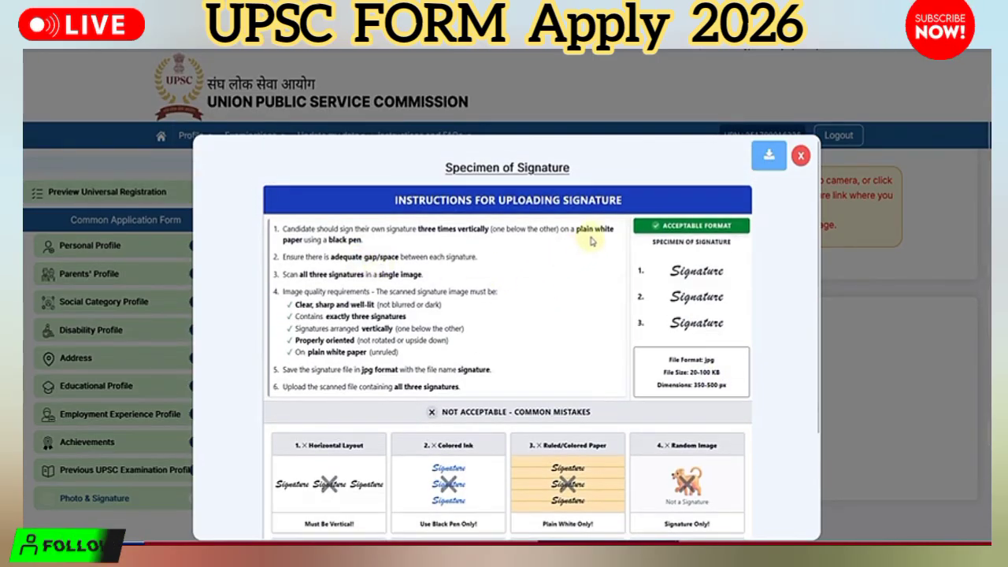
pyautogui.scroll(-5, 541, 336)
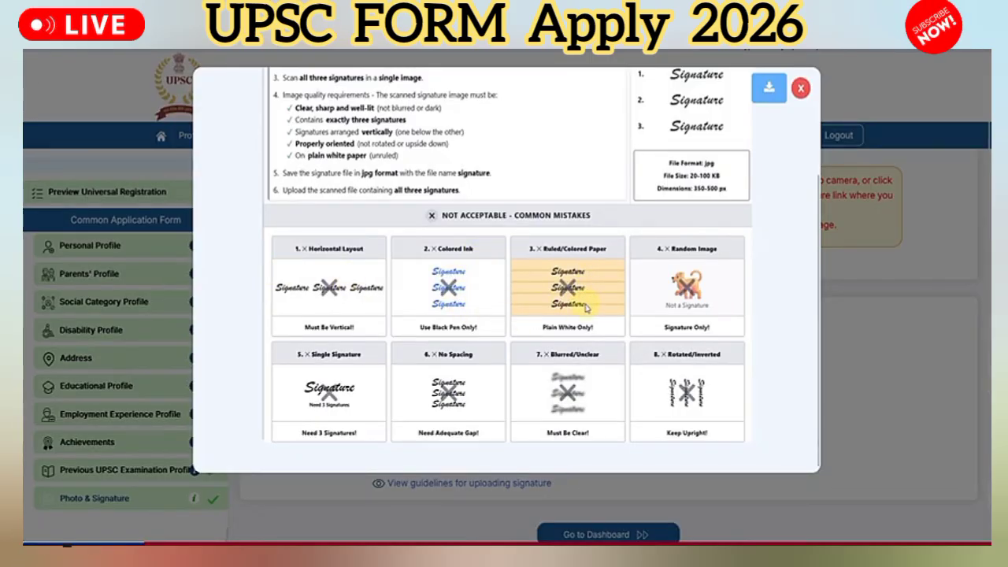
pyautogui.scroll(-1, 650, 335)
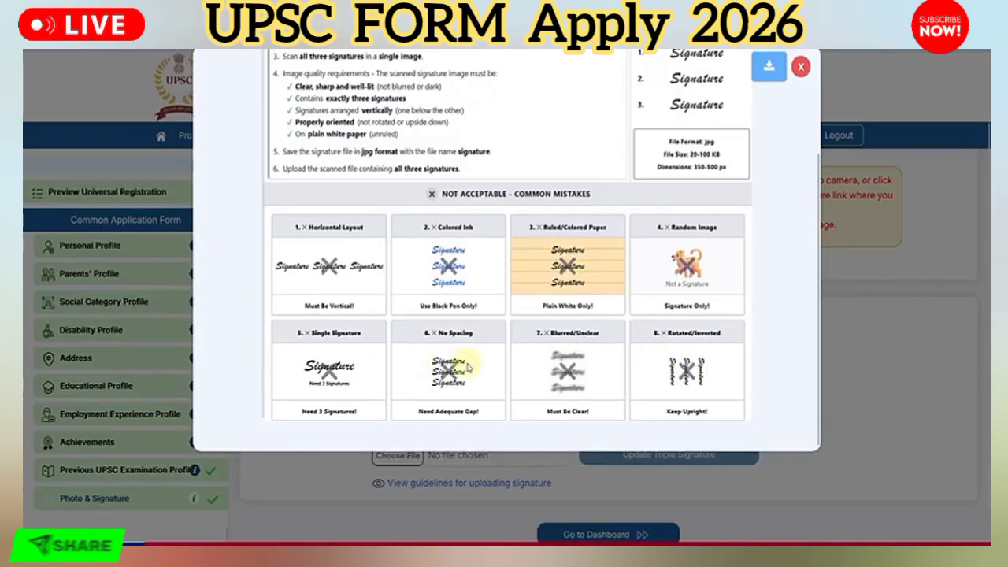
pyautogui.scroll(5, 468, 367)
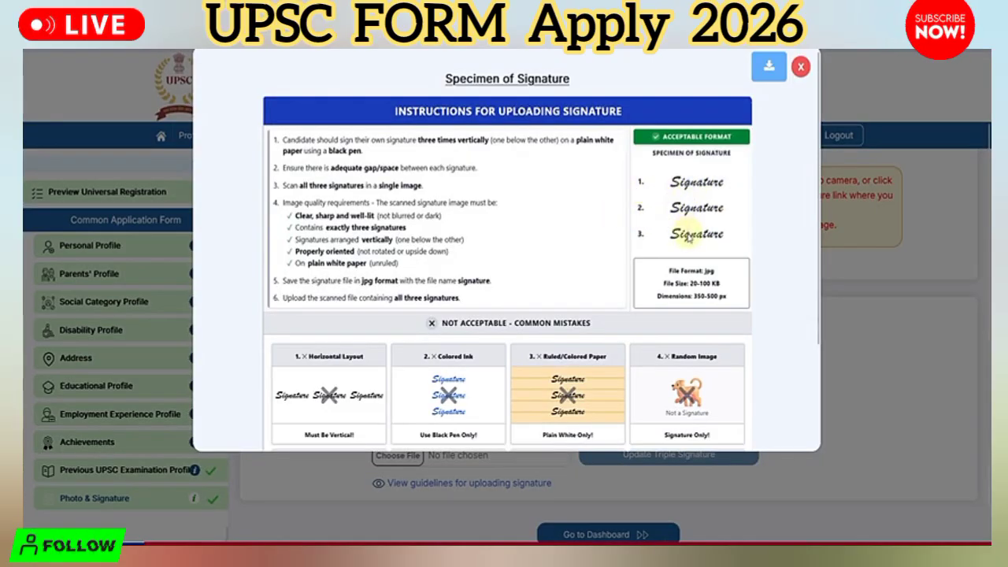
# Close the signature guidelines and go to Examinations > Apply Exam / Recruitment
pyautogui.click(800, 66)
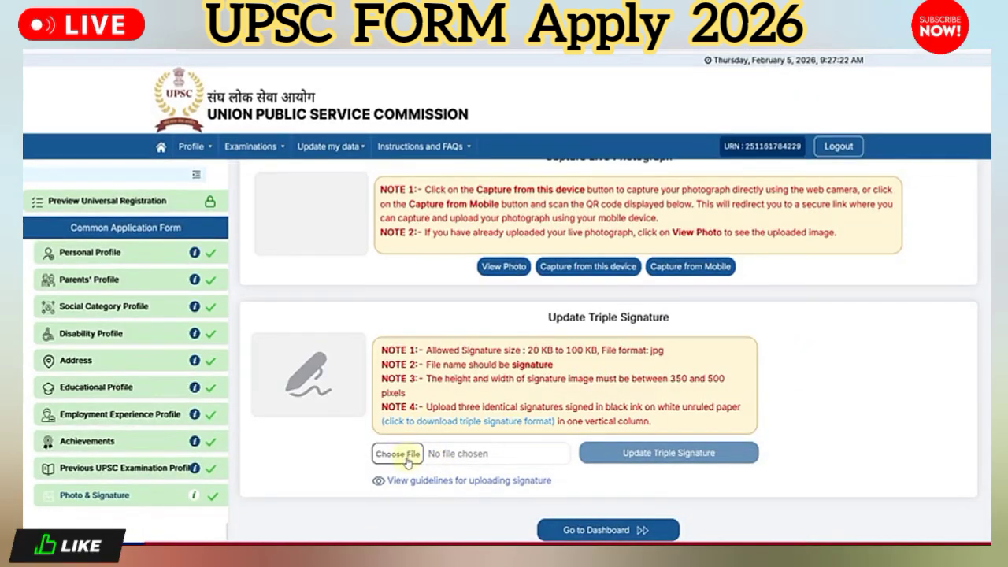
pyautogui.scroll(5, 515, 438)
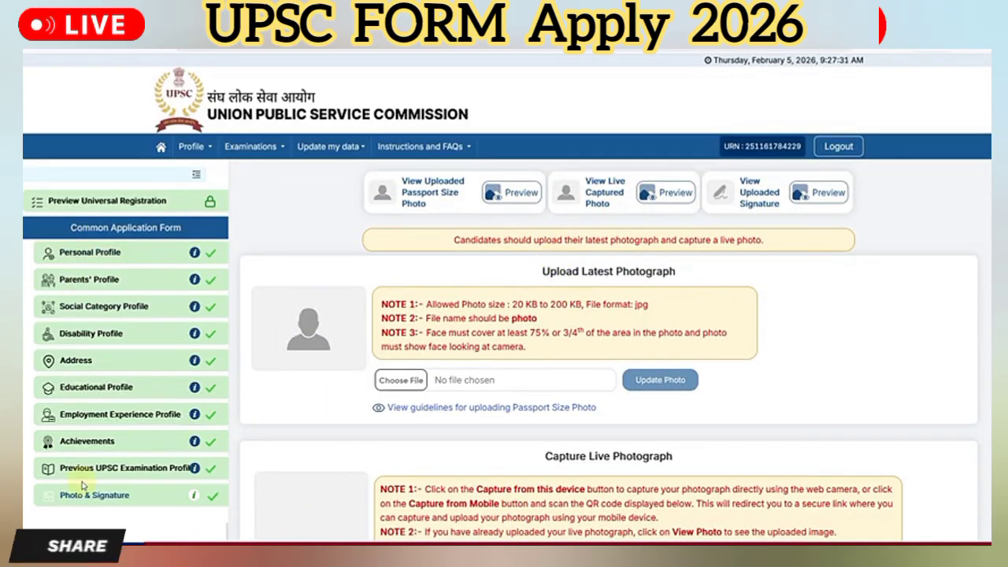
pyautogui.click(272, 150)
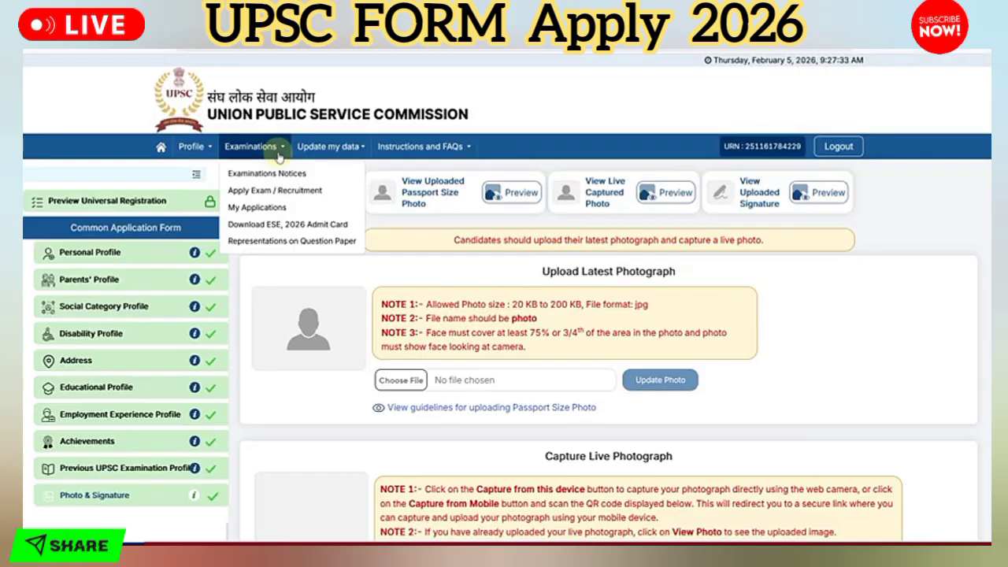
pyautogui.click(270, 193)
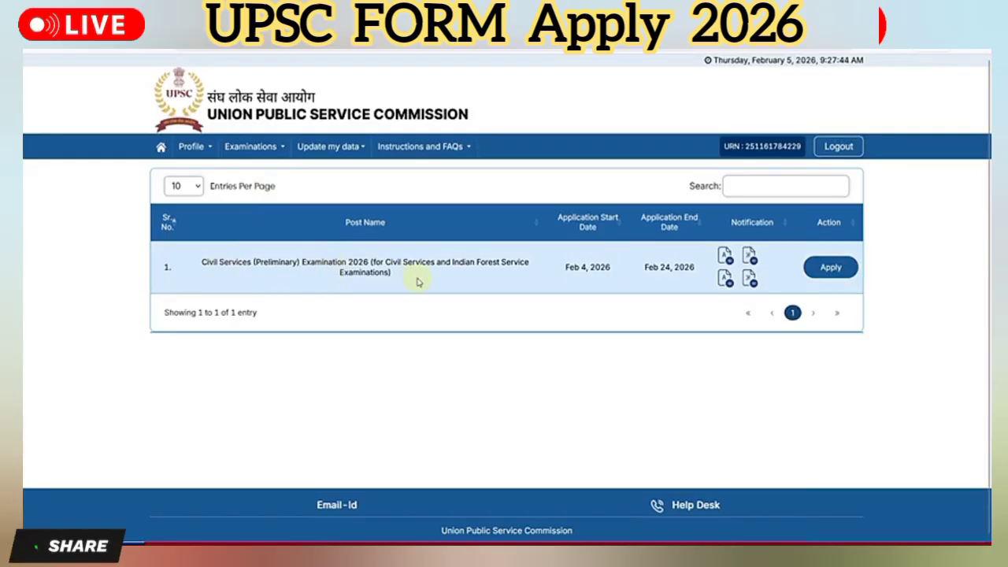
# Start the Civil Services 2026 application and review the Employment, Achievements and Previous UPSC Examination profiles
pyautogui.click(828, 270)
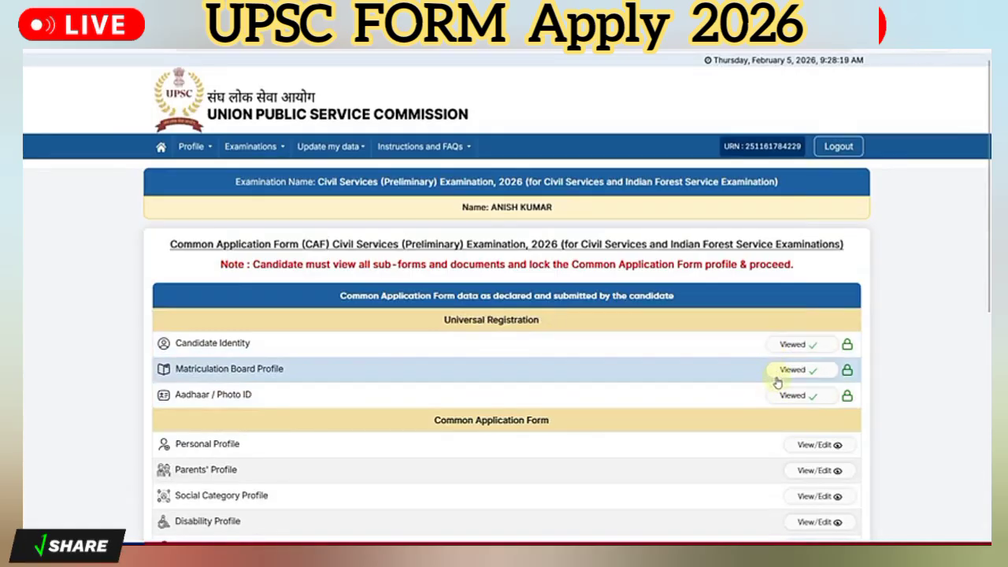
pyautogui.scroll(-3, 783, 401)
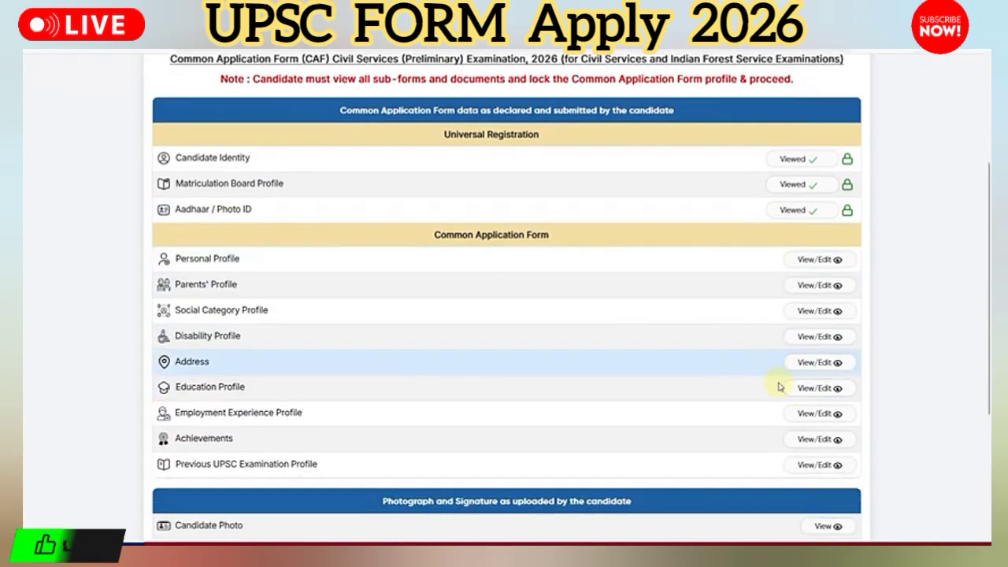
pyautogui.click(811, 412)
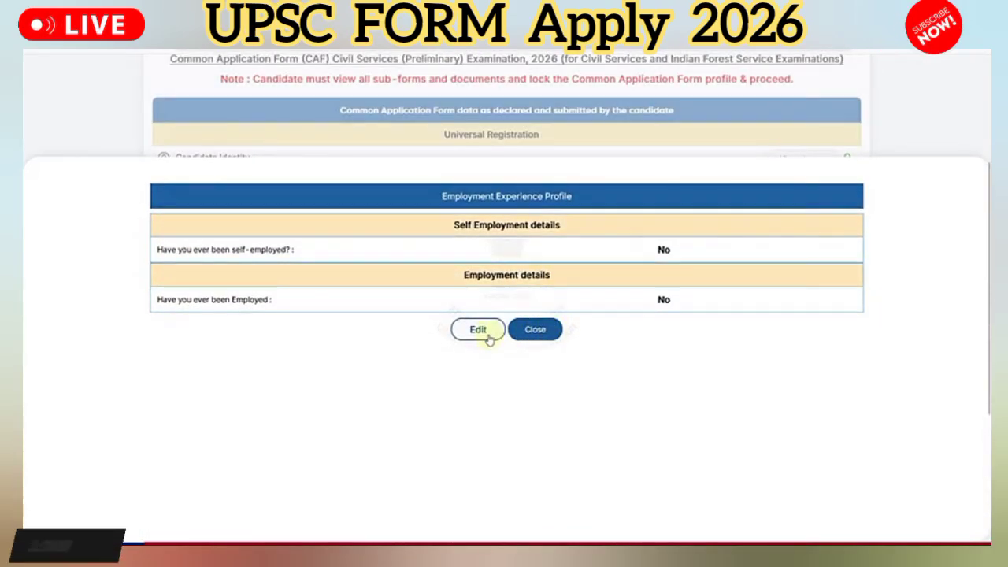
pyautogui.click(535, 331)
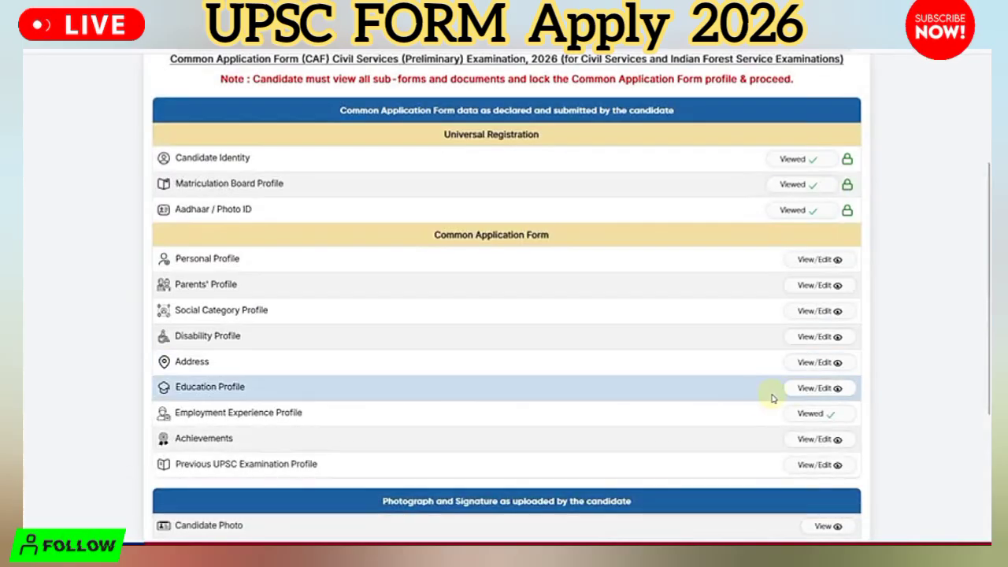
pyautogui.click(807, 440)
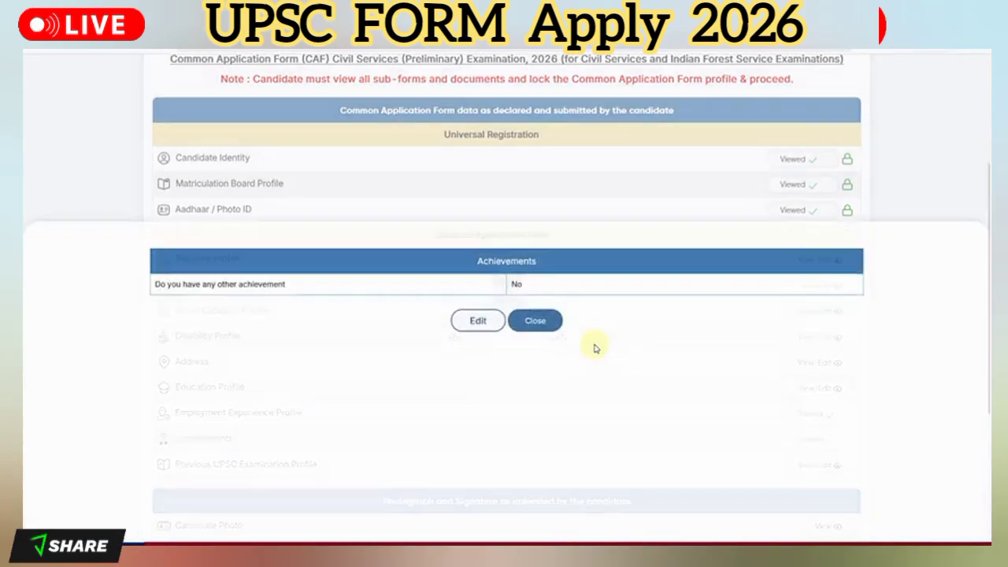
pyautogui.click(536, 262)
pyautogui.click(806, 465)
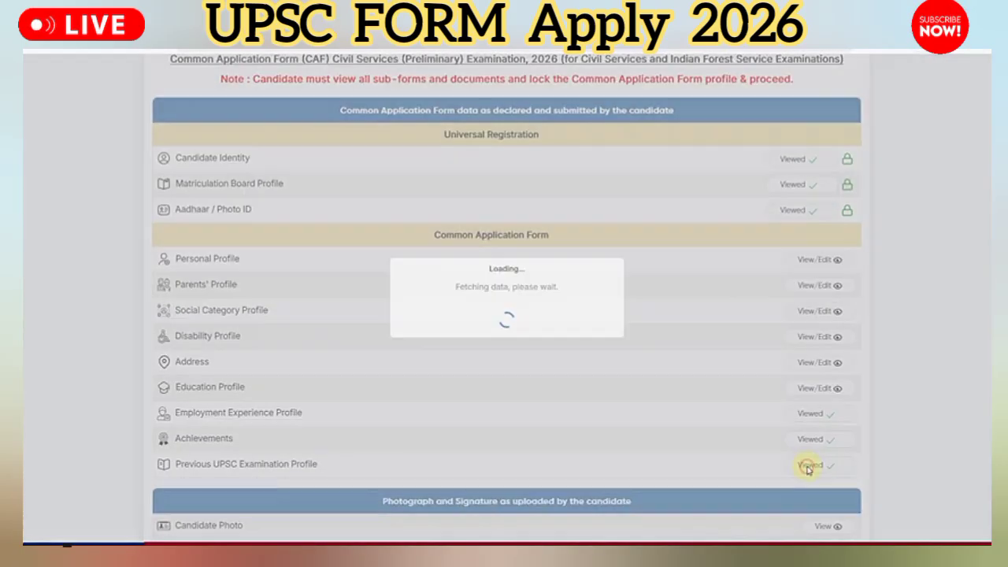
pyautogui.click(536, 288)
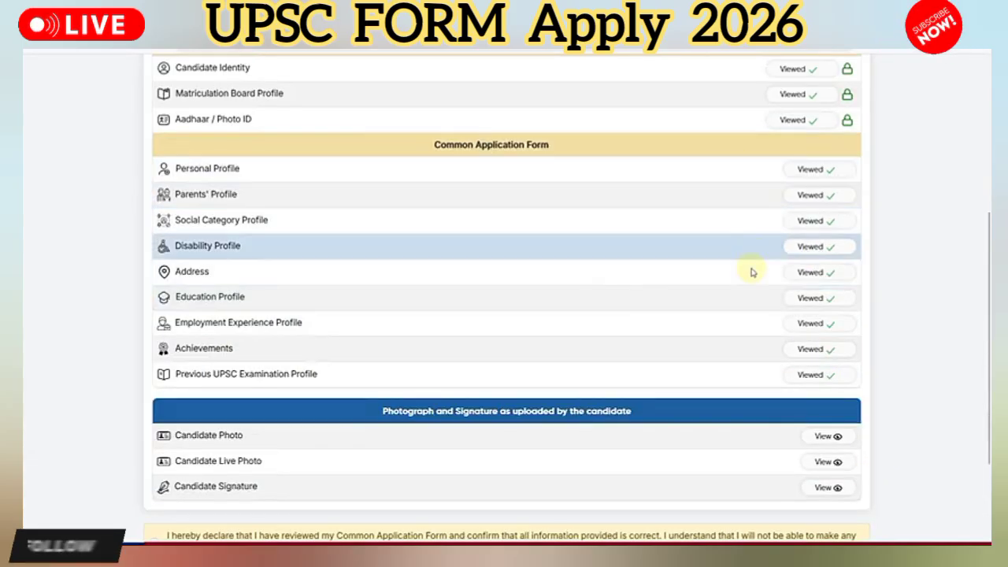
# Tick the declaration confirming the Common Application Form details are correct
pyautogui.scroll(-2, 752, 295)
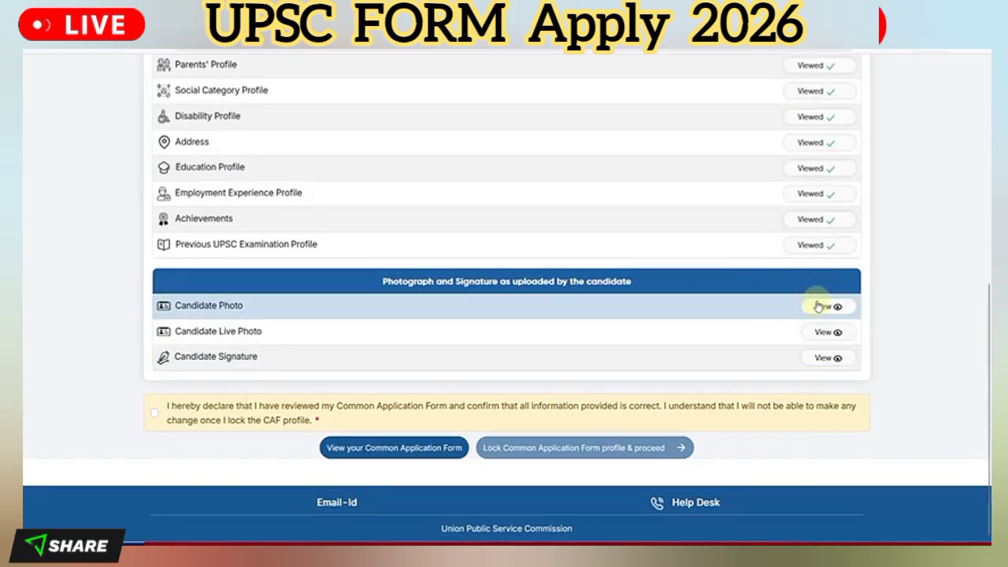
pyautogui.scroll(3, 806, 360)
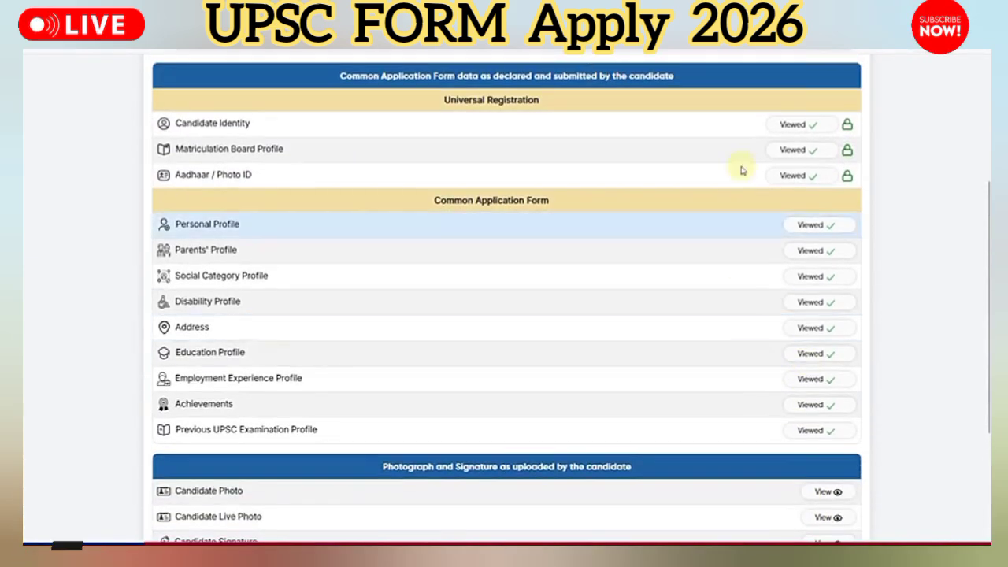
pyautogui.scroll(-3, 778, 329)
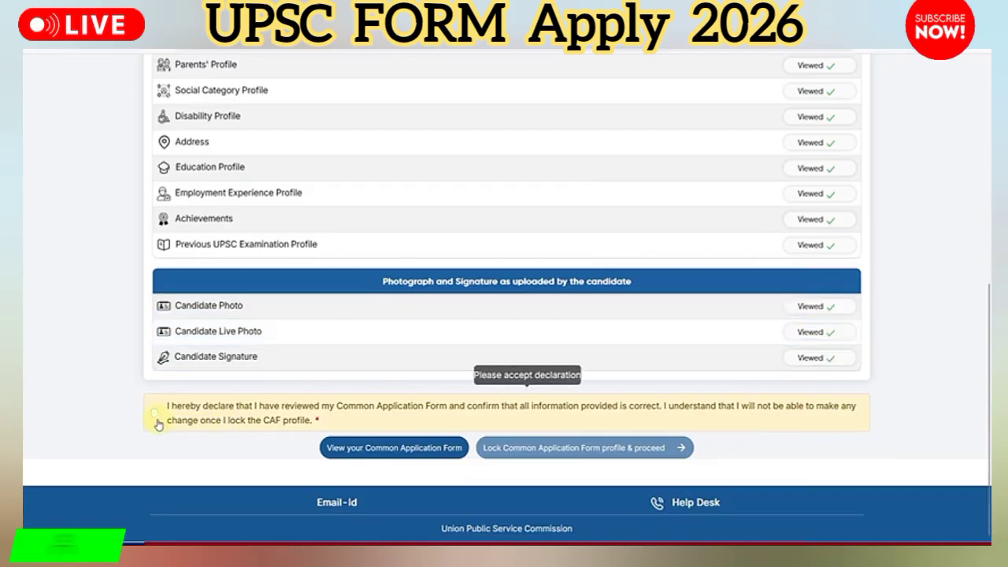
pyautogui.click(156, 420)
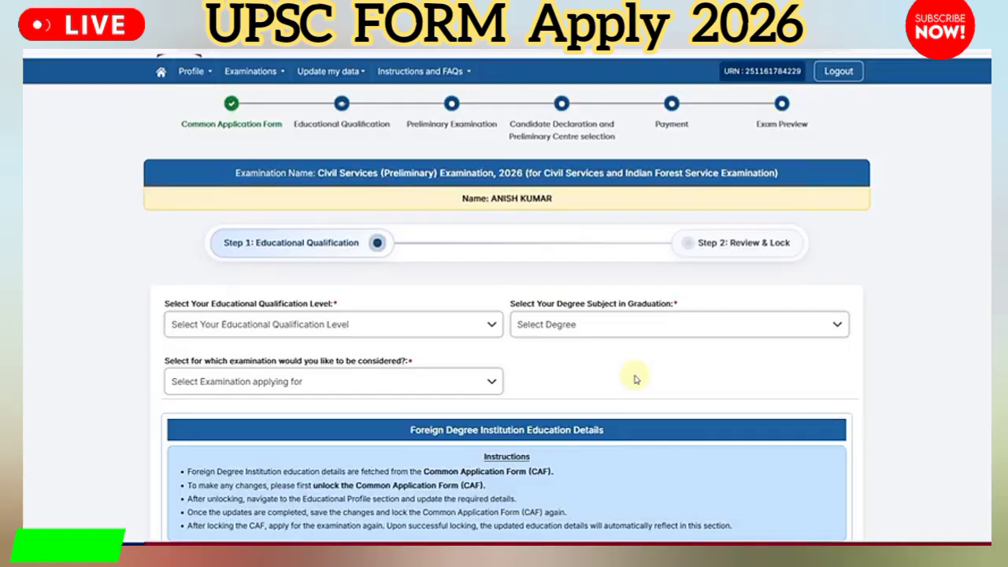
# Record the graduation as already passed with the subject Degree in Engineering
pyautogui.scroll(-3, 649, 389)
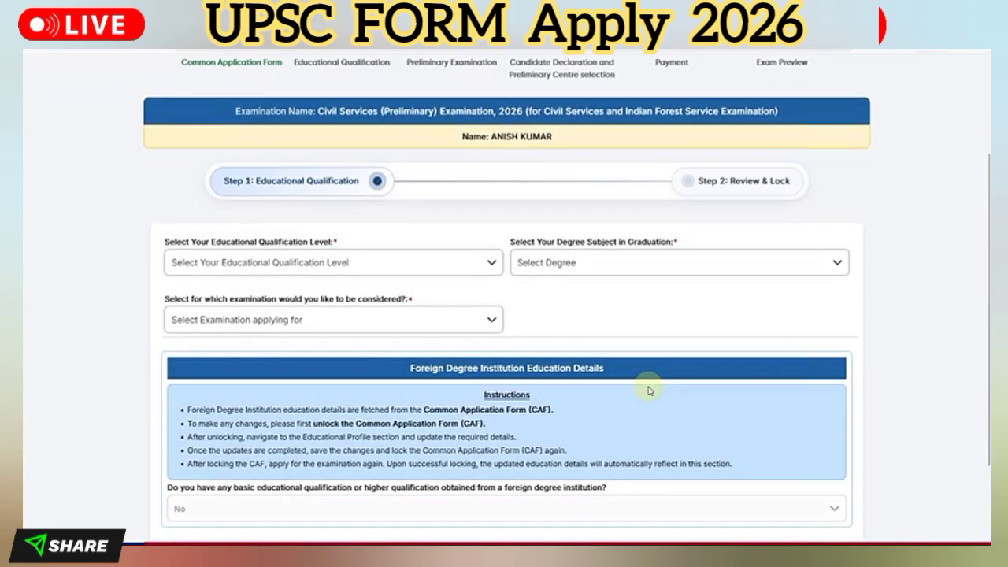
pyautogui.click(285, 200)
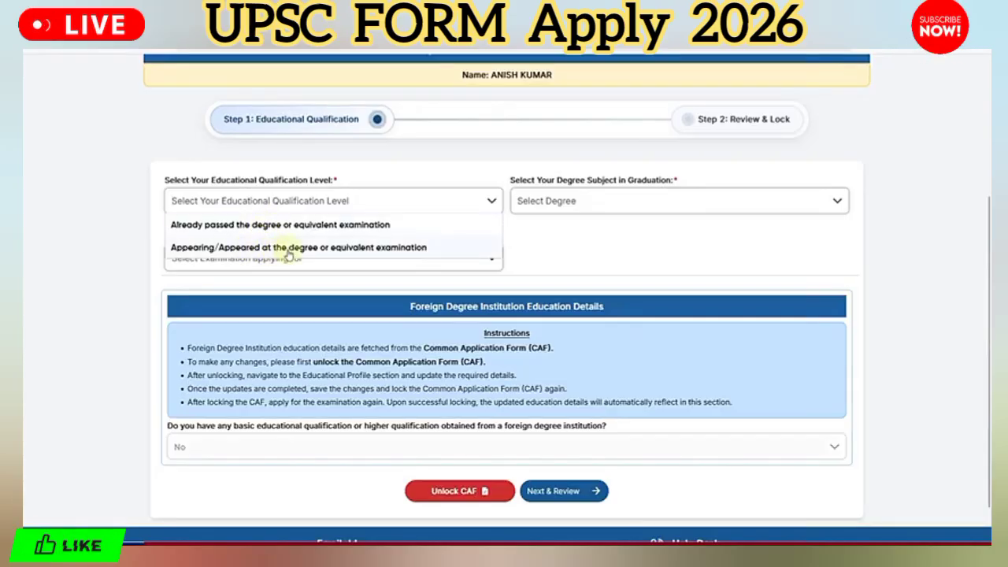
pyautogui.click(271, 226)
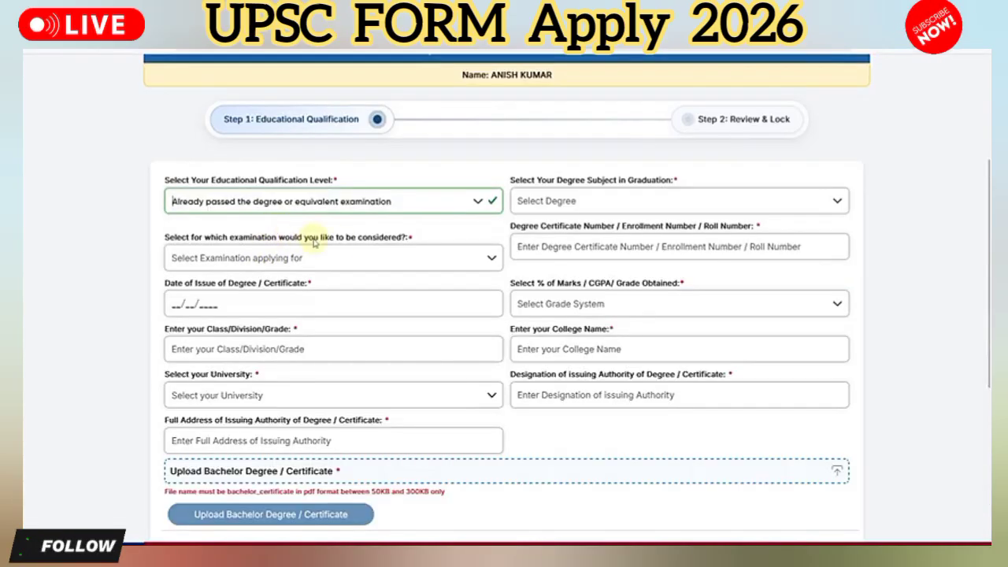
pyautogui.click(554, 208)
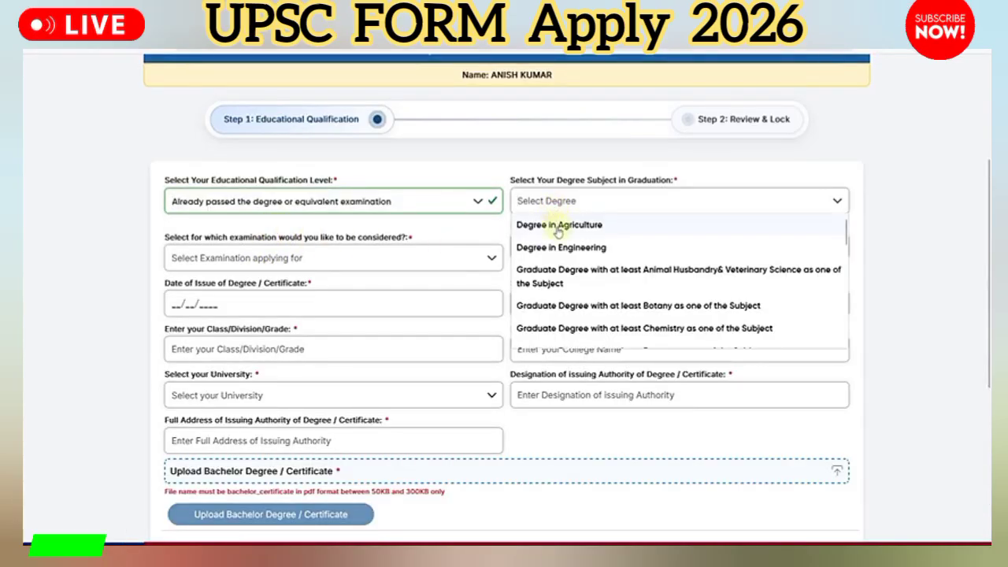
pyautogui.scroll(-5, 568, 280)
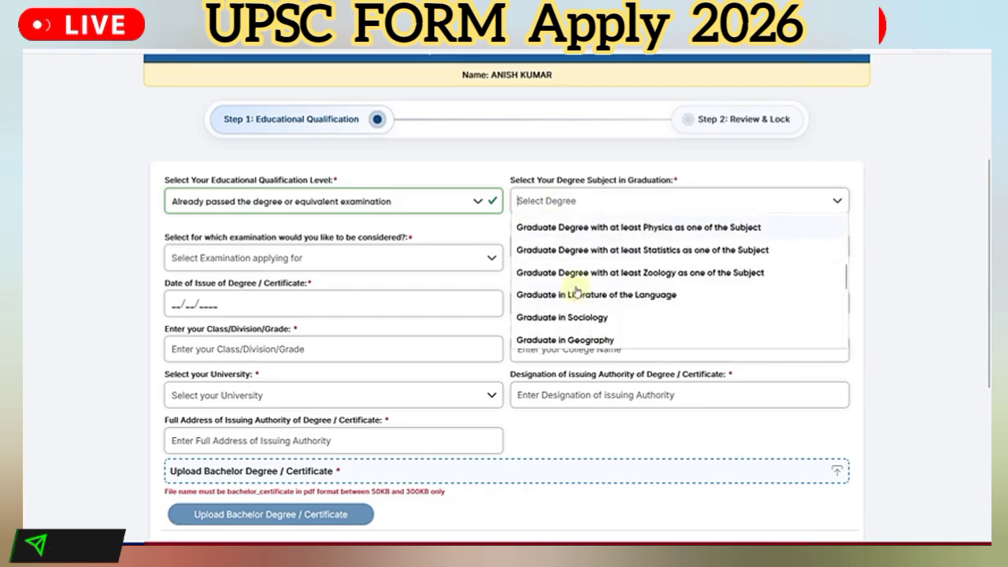
pyautogui.scroll(-5, 623, 308)
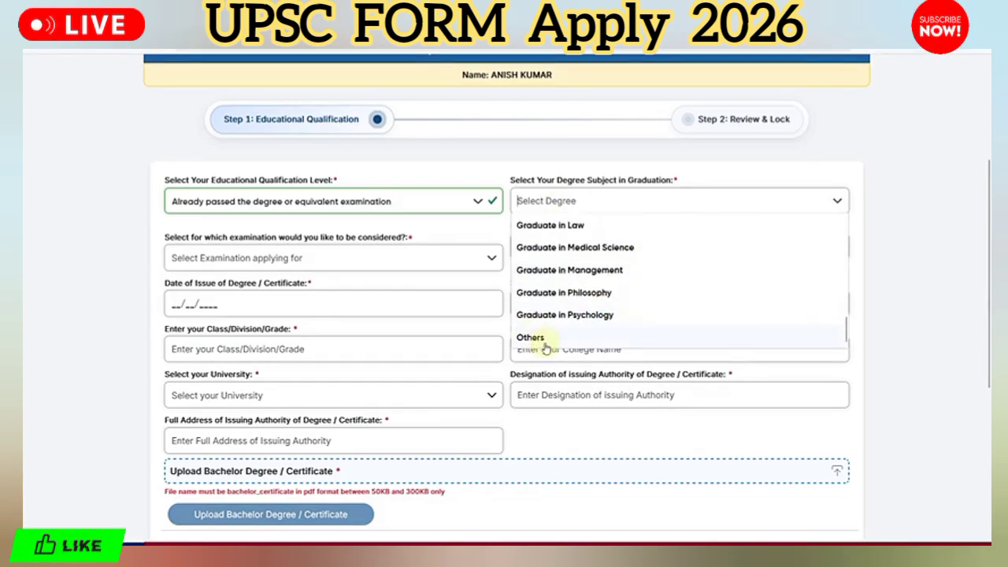
pyautogui.scroll(10, 641, 311)
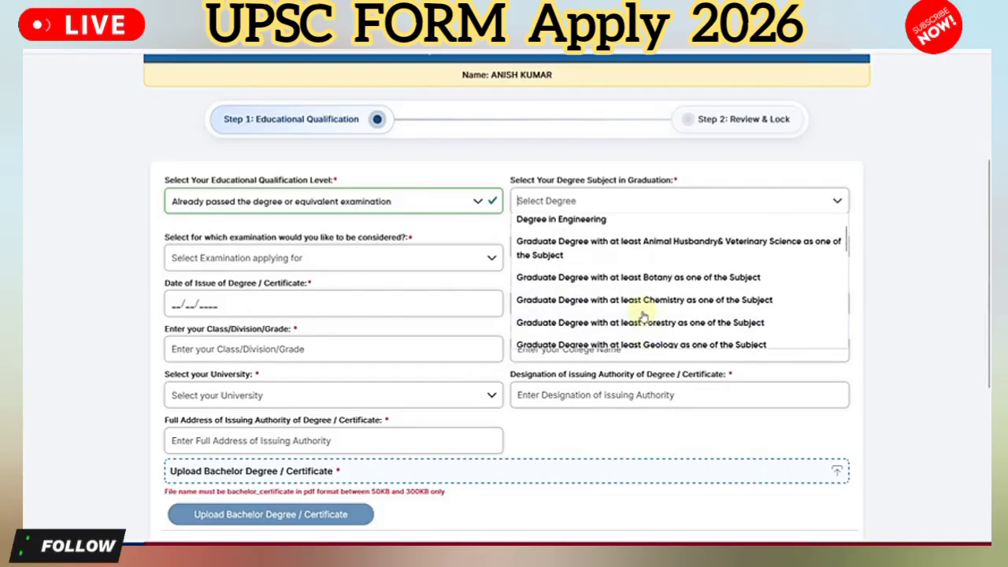
pyautogui.click(562, 251)
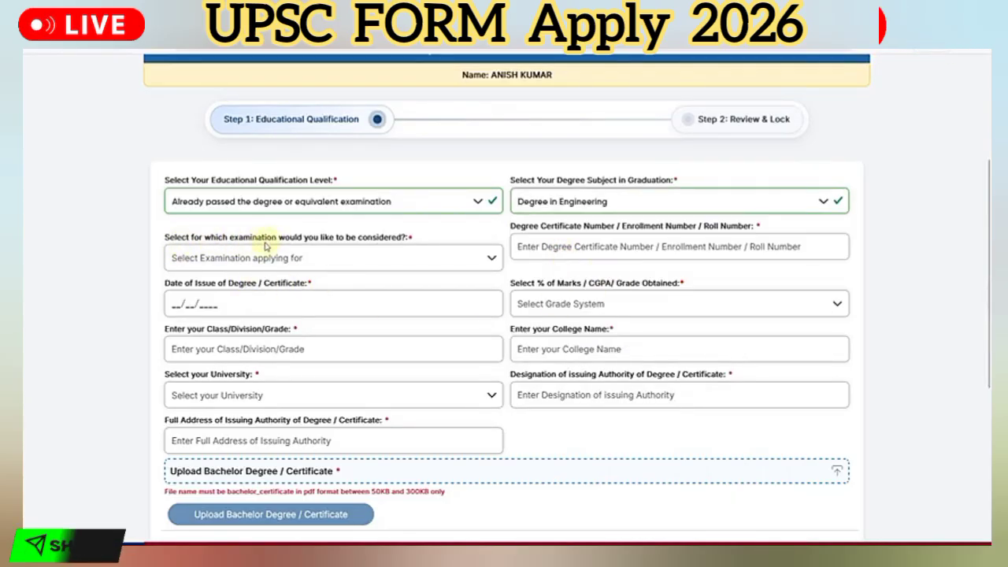
# Apply for both Civil Services and Indian Forest Services and confirm having read the rules
pyautogui.click(266, 260)
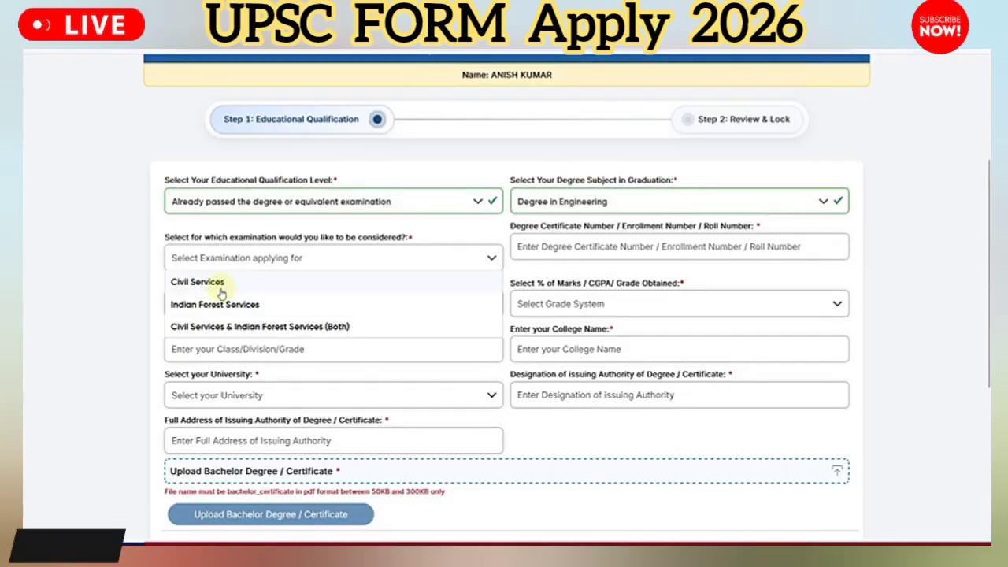
pyautogui.click(265, 328)
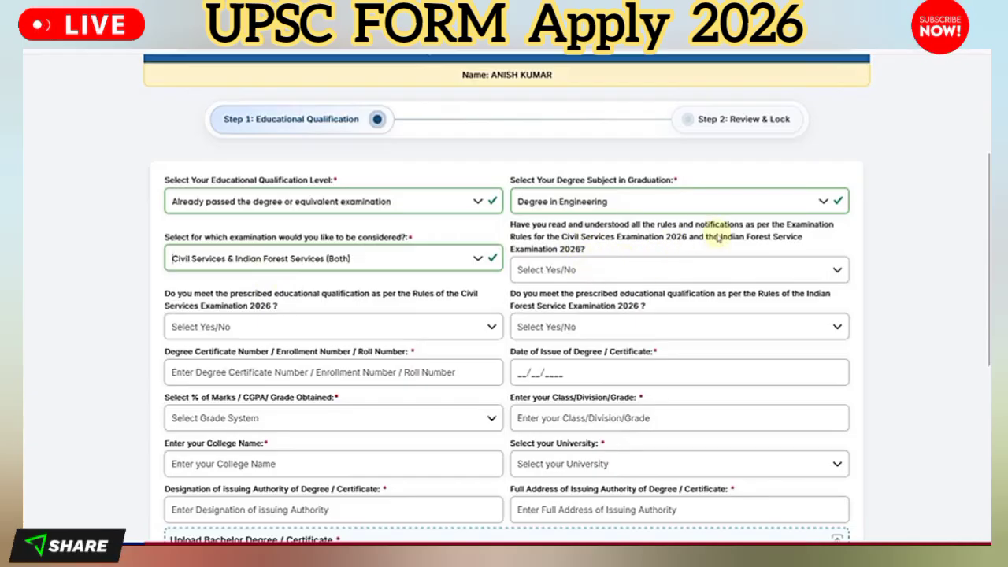
pyautogui.click(574, 269)
pyautogui.click(545, 293)
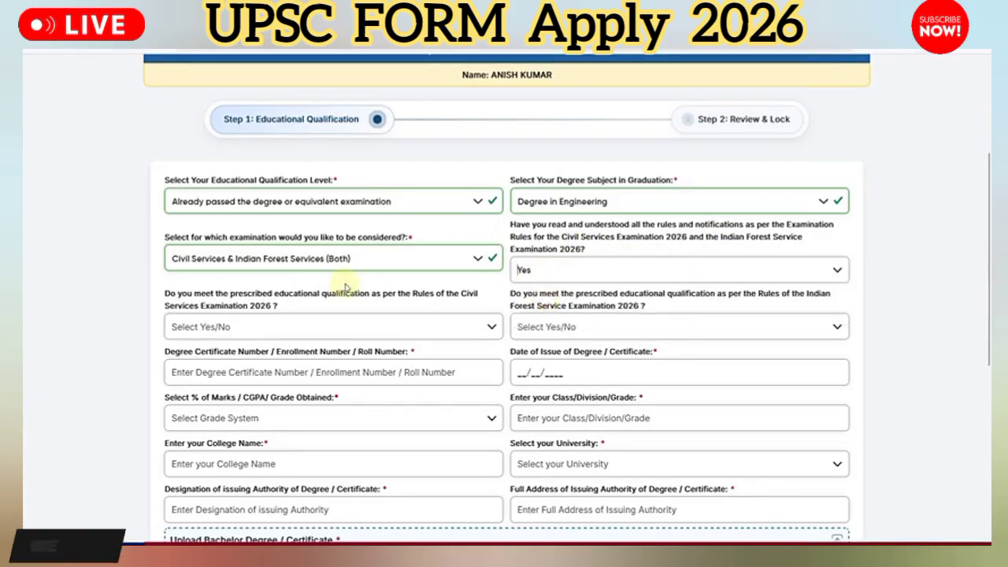
# Answer Yes to meeting the educational qualification for Civil Services and Indian Forest Service
pyautogui.scroll(-1, 339, 286)
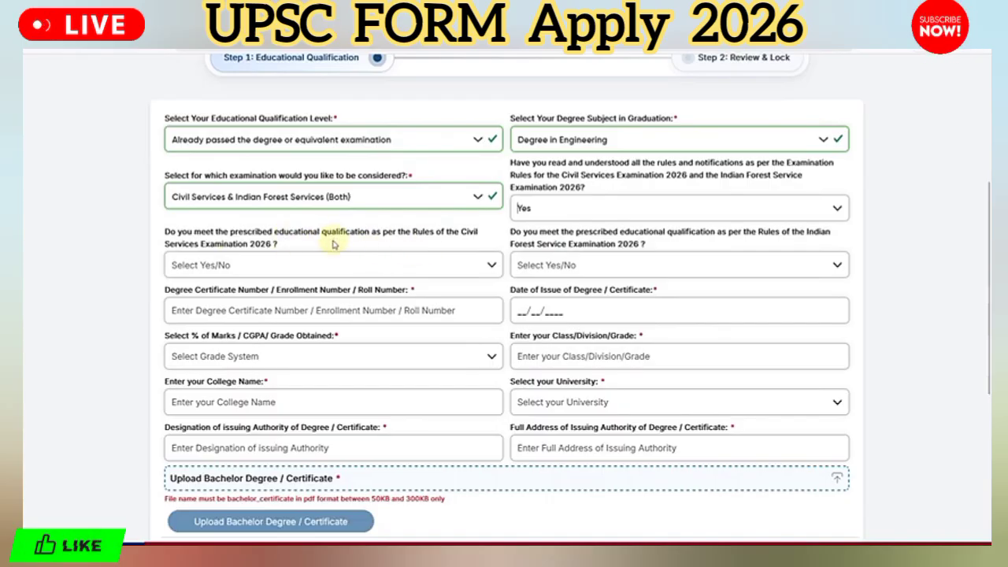
pyautogui.click(290, 266)
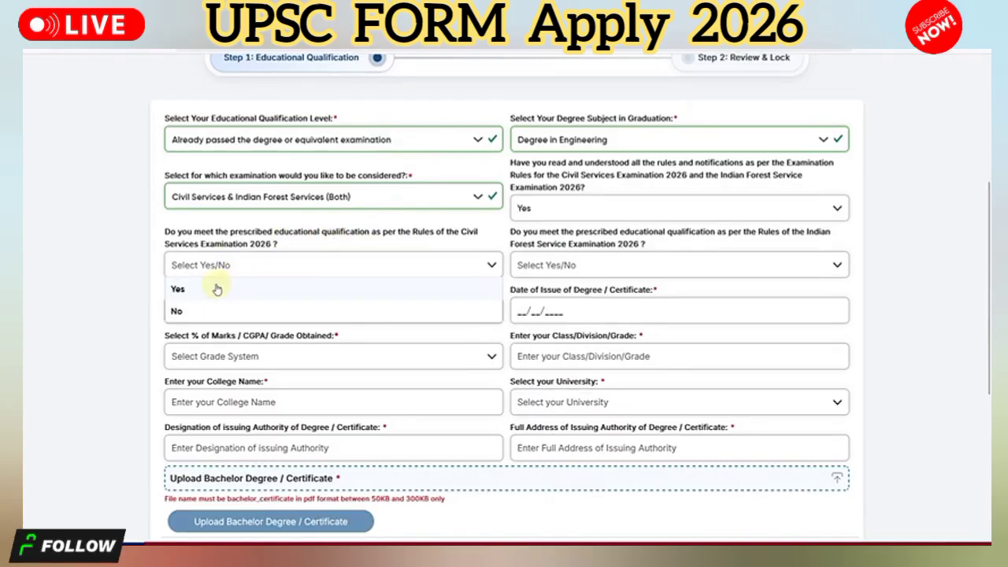
pyautogui.click(211, 289)
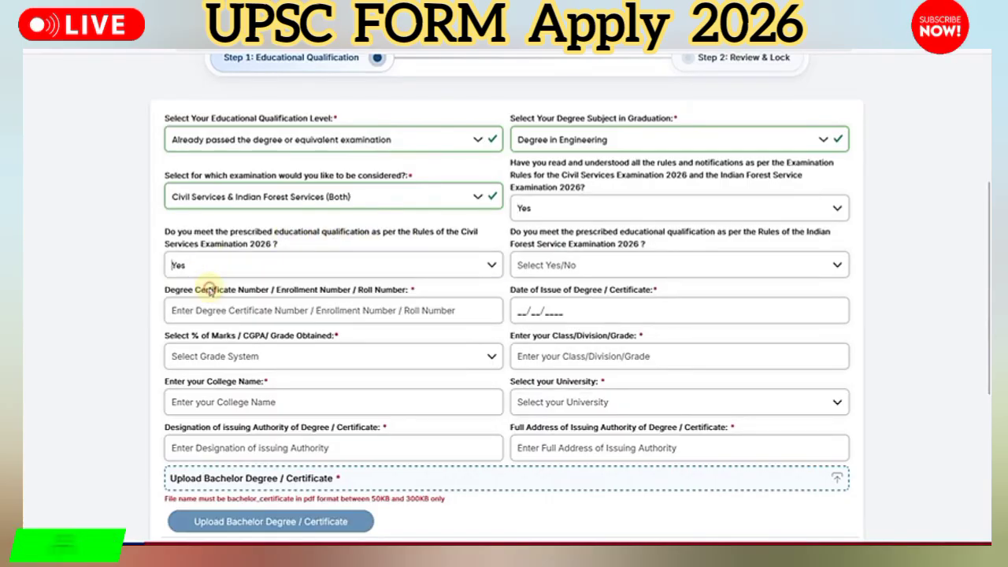
pyautogui.click(557, 269)
pyautogui.click(548, 292)
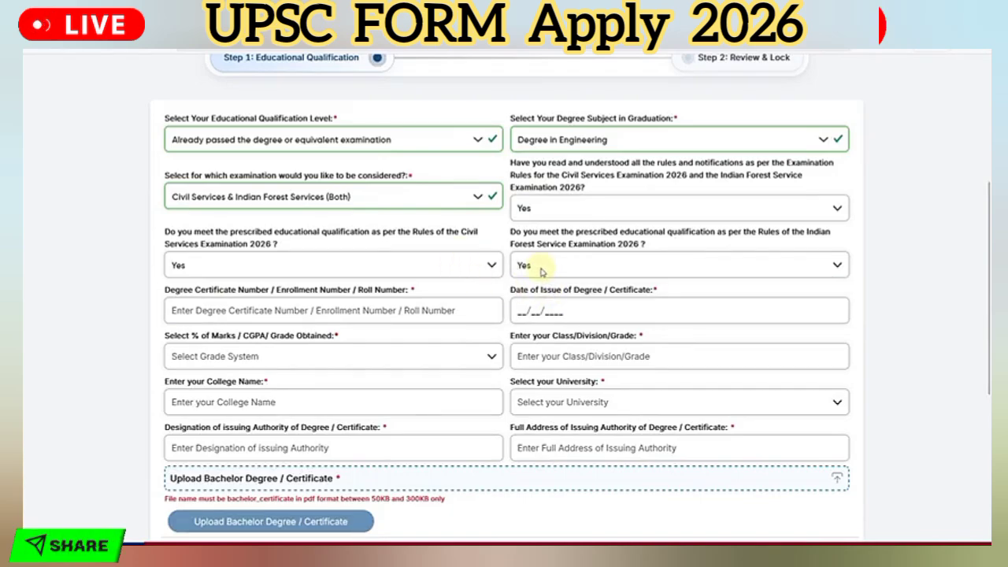
pyautogui.click(548, 266)
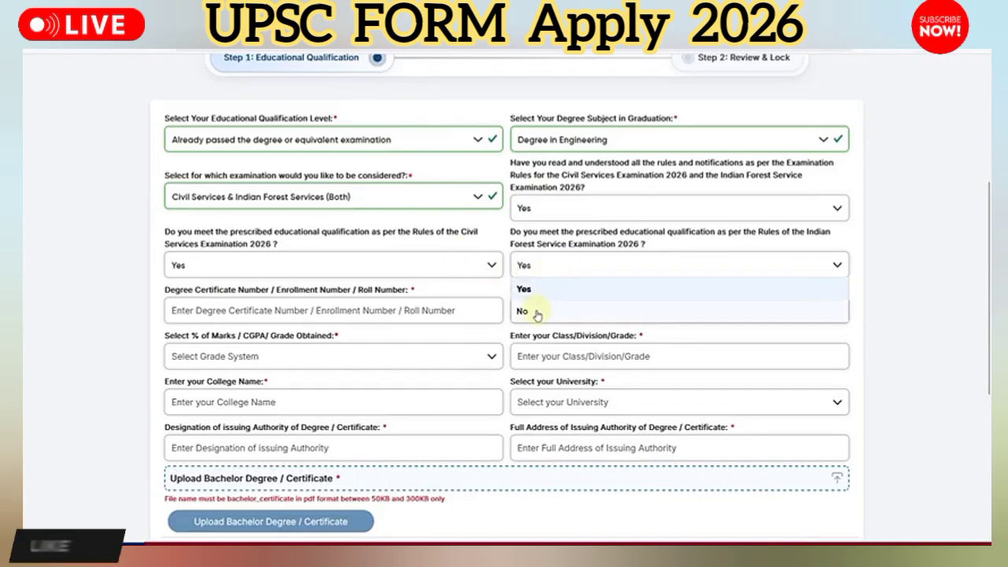
pyautogui.click(340, 201)
pyautogui.click(118, 243)
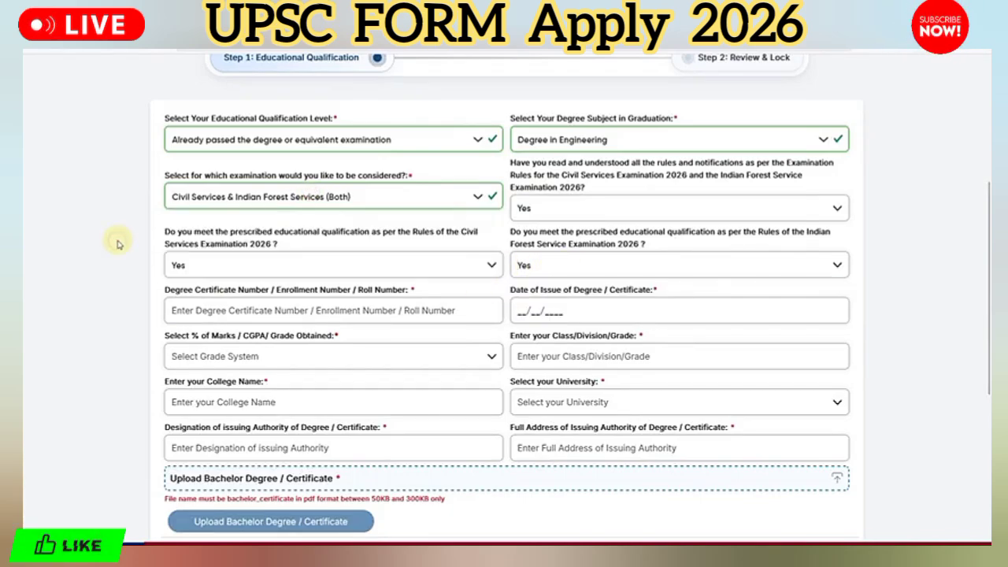
pyautogui.scroll(-1, 119, 242)
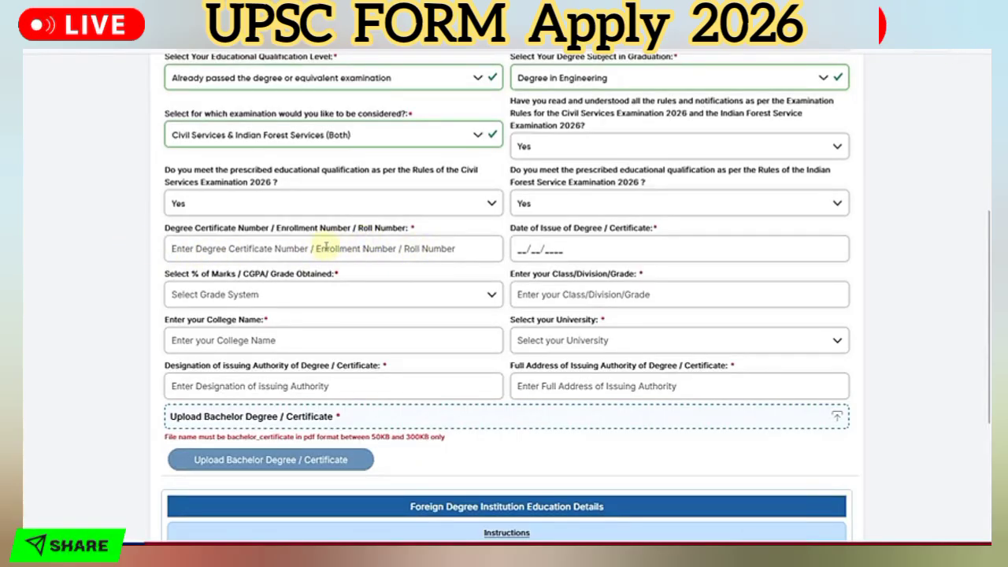
pyautogui.click(522, 249)
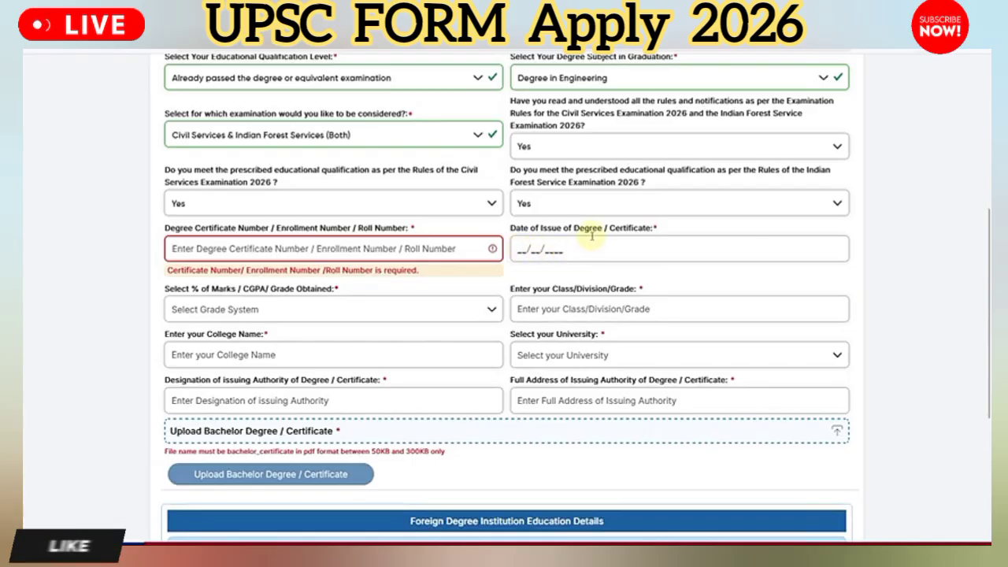
# Set the degree's grading system to Percentage(%) Marks, reverting a brief CGPA/ Scale 10 choice
pyautogui.scroll(-1, 259, 297)
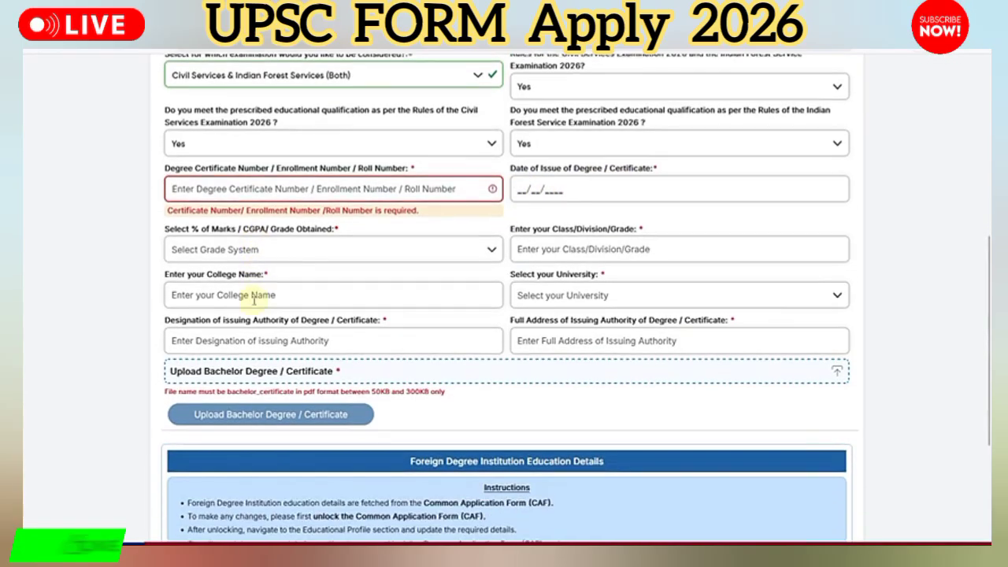
pyautogui.click(218, 249)
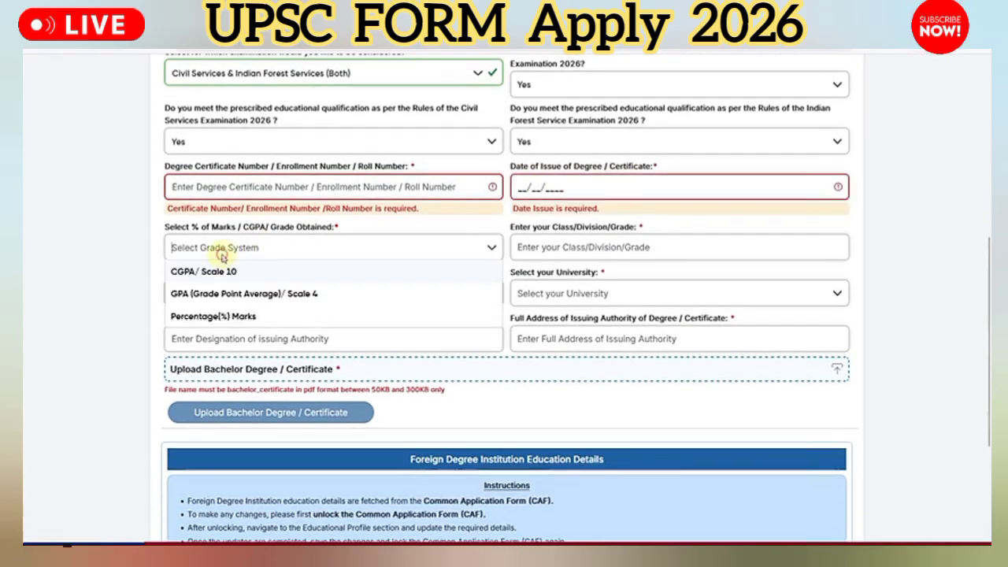
pyautogui.click(214, 316)
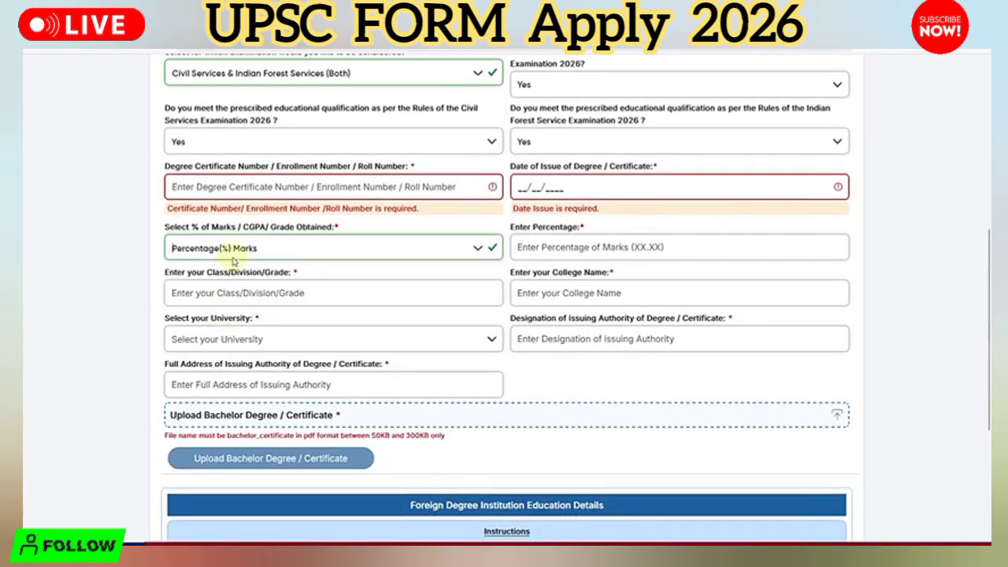
pyautogui.click(522, 248)
pyautogui.click(315, 251)
pyautogui.scroll(-1, 236, 268)
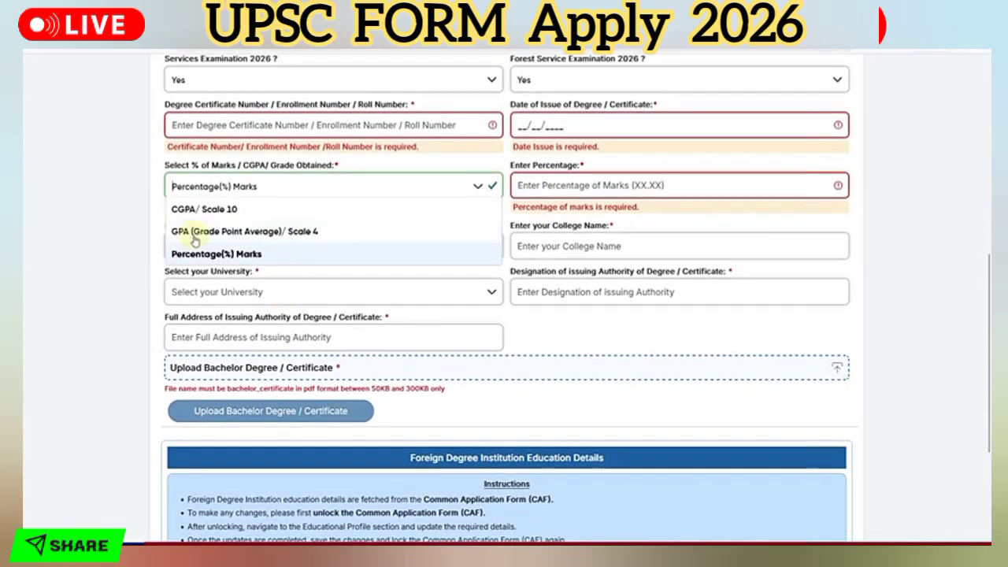
pyautogui.scroll(1, 195, 241)
pyautogui.click(211, 273)
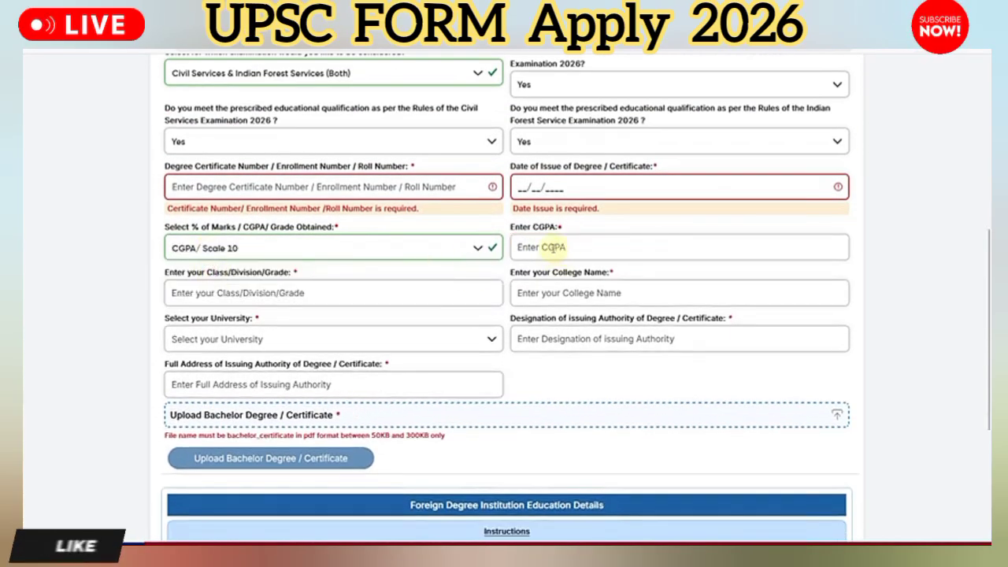
pyautogui.click(366, 245)
pyautogui.click(247, 315)
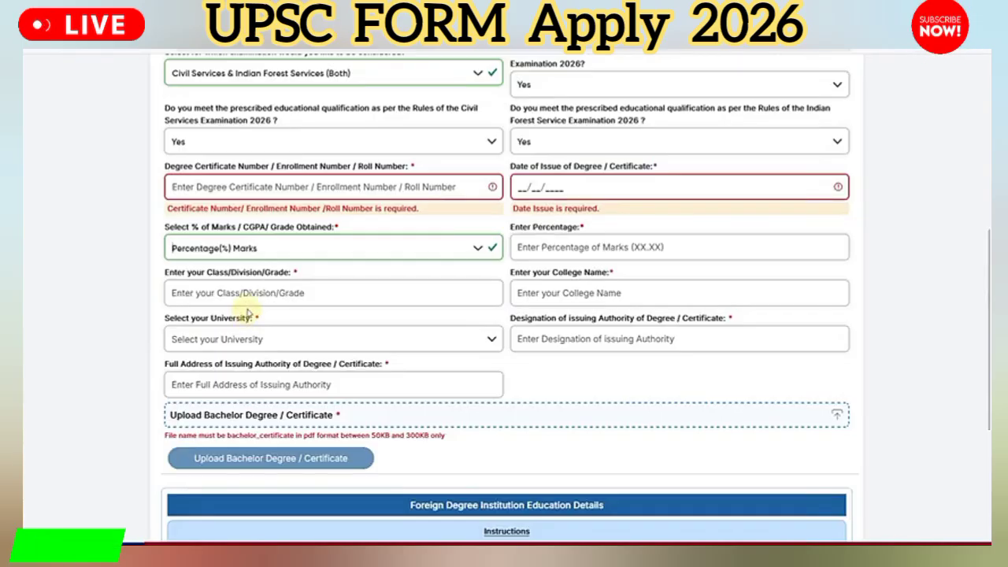
pyautogui.click(247, 297)
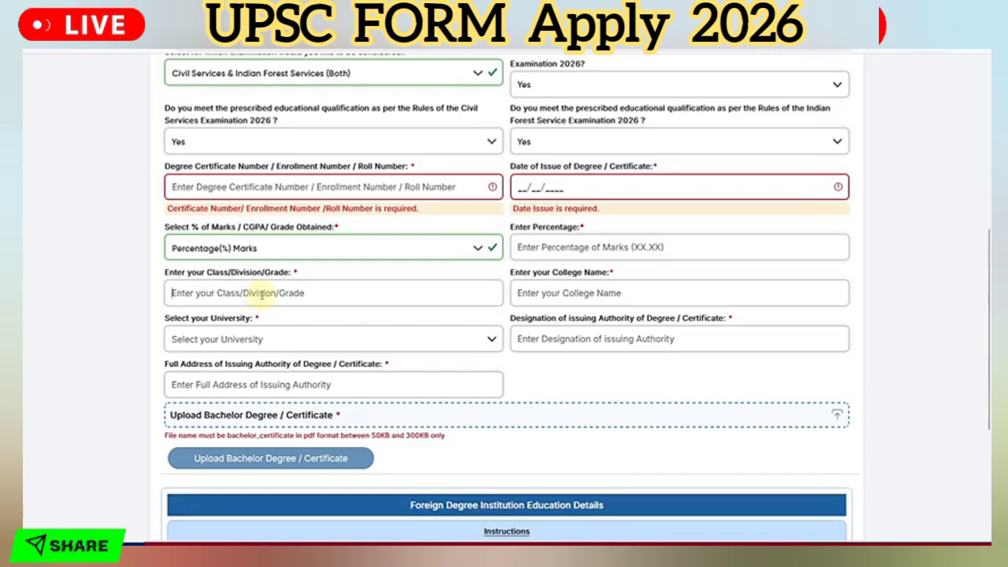
pyautogui.click(591, 294)
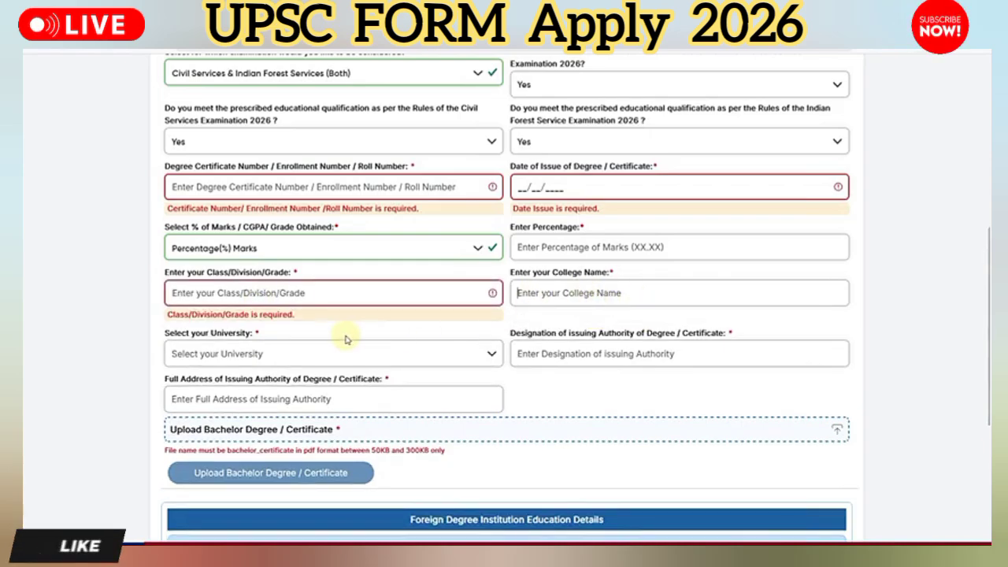
# Search 'rajasthan tech' and select Rajasthan Technical University, Kota as the degree's university
pyautogui.click(328, 349)
pyautogui.scroll(-2, 252, 390)
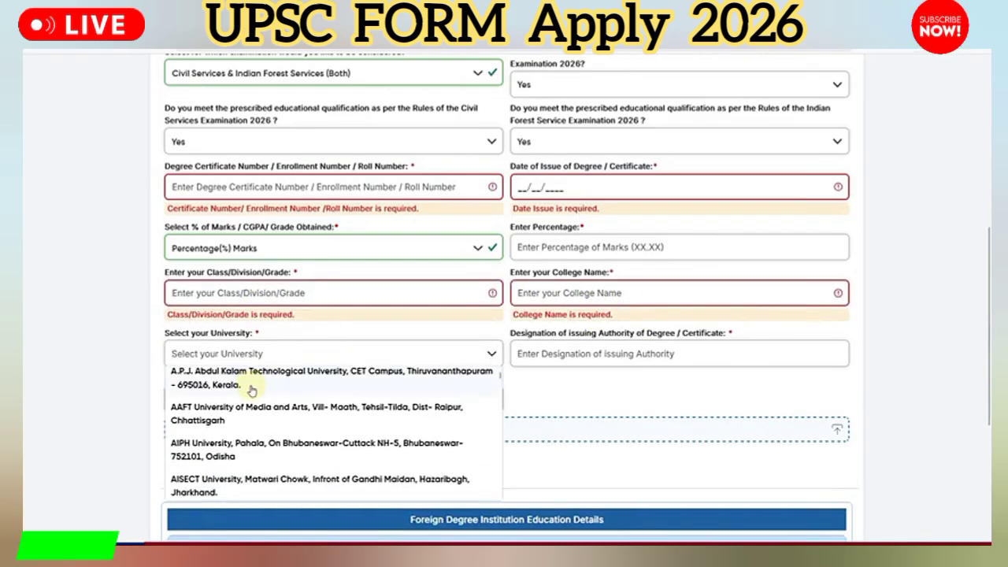
pyautogui.scroll(-4, 252, 390)
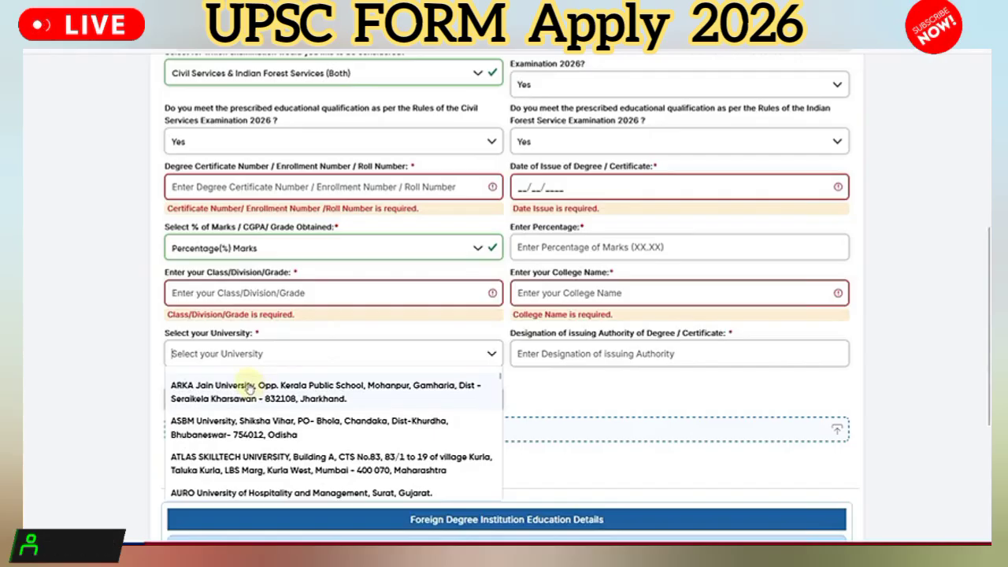
pyautogui.write('othe')
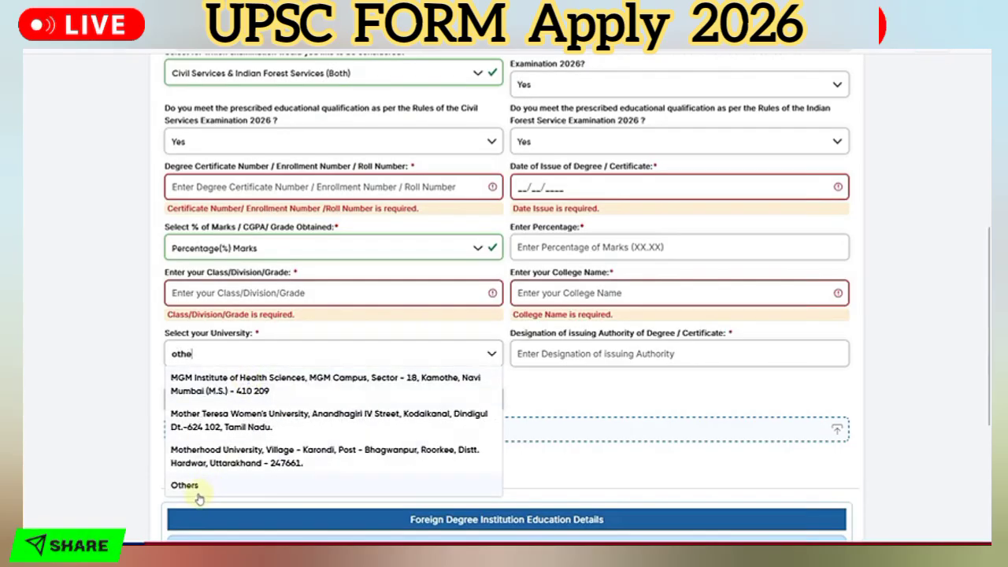
pyautogui.press('BackSpace')
pyautogui.press('BackSpace')
pyautogui.press('BackSpace')
pyautogui.press('BackSpace')
pyautogui.write('raj')
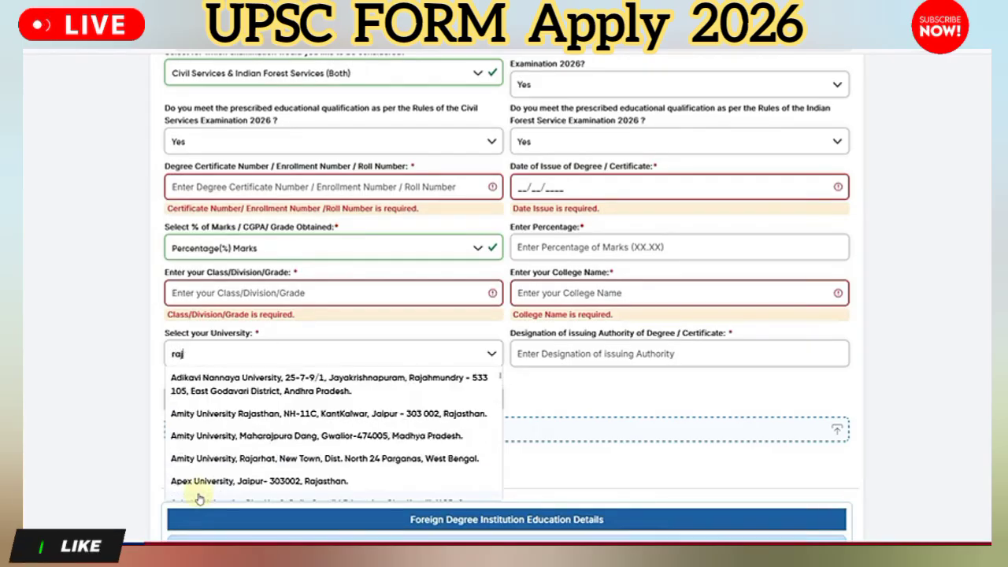
pyautogui.write('asthan tech')
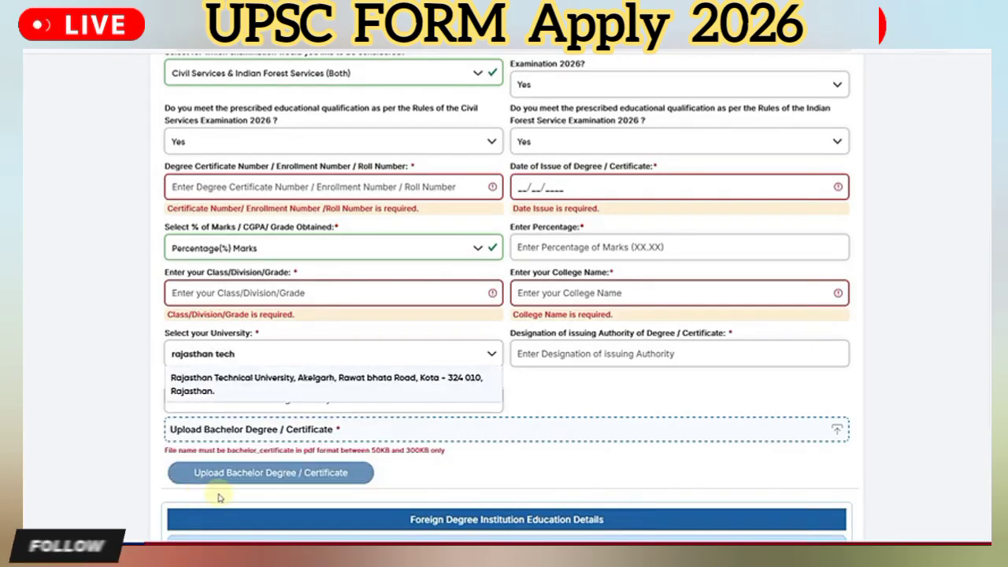
pyautogui.click(258, 381)
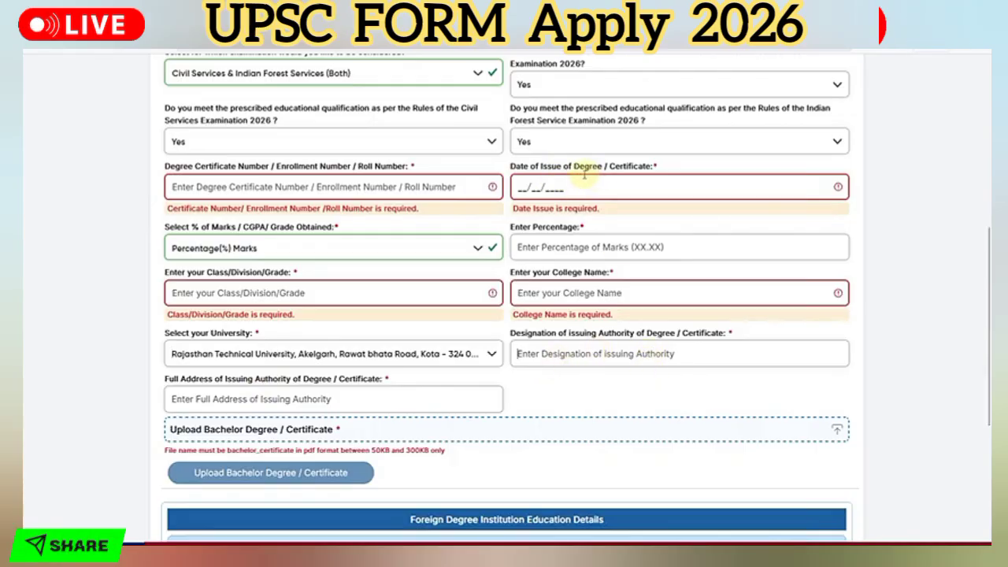
pyautogui.click(244, 399)
pyautogui.moveTo(597, 412); pyautogui.dragTo(729, 375)
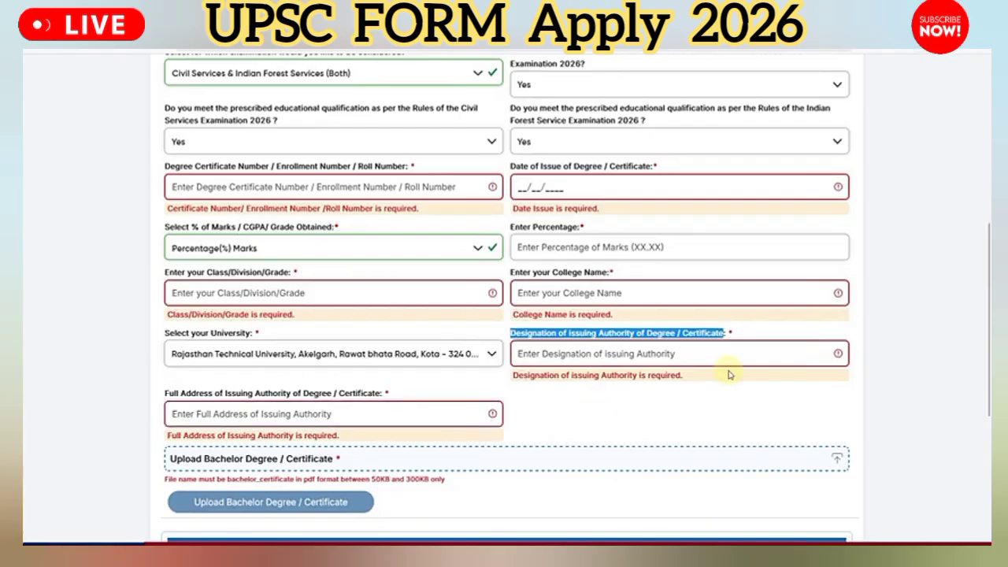
pyautogui.click(651, 395)
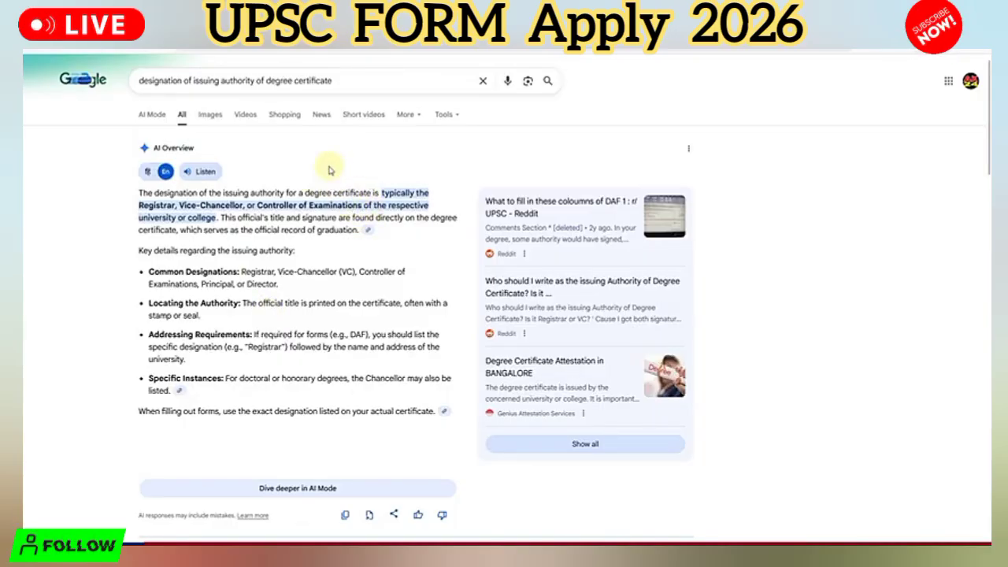
pyautogui.click(358, 11)
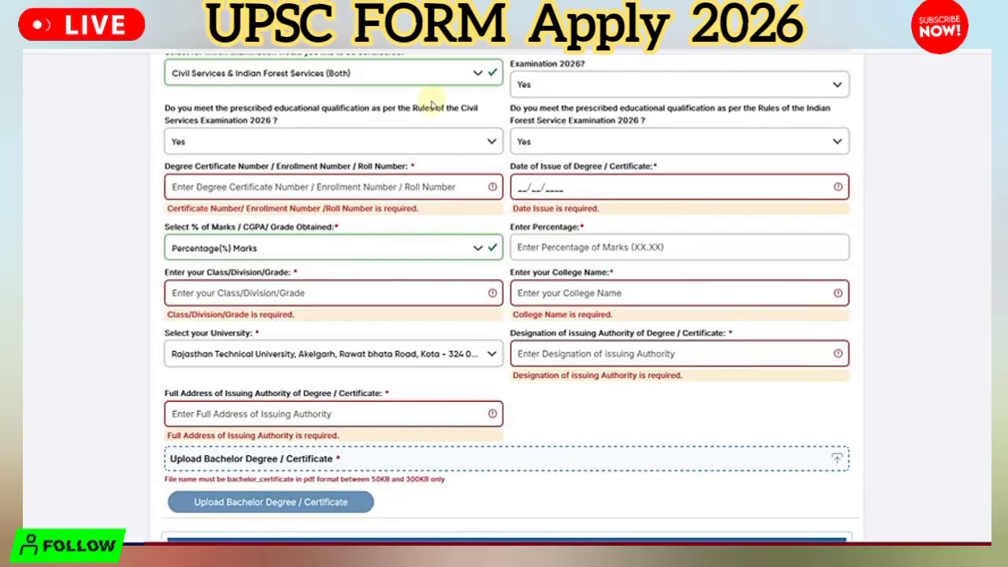
# Note the certificate's 50KB to 300KB size limit and required file name bachelor_certificate
pyautogui.click(300, 416)
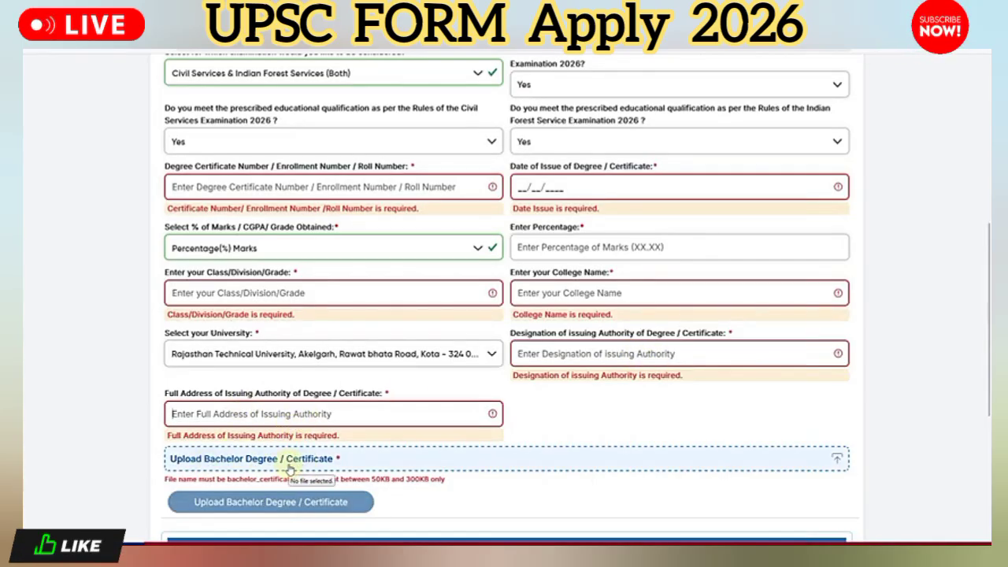
pyautogui.moveTo(375, 486); pyautogui.dragTo(445, 482)
pyautogui.click(471, 496)
pyautogui.scroll(-2, 468, 489)
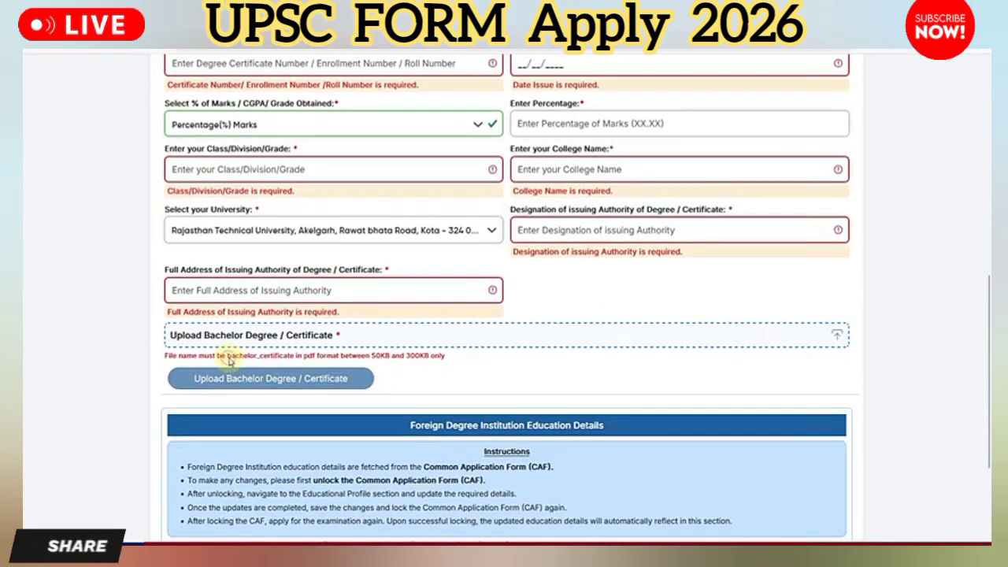
pyautogui.moveTo(229, 357); pyautogui.dragTo(293, 358)
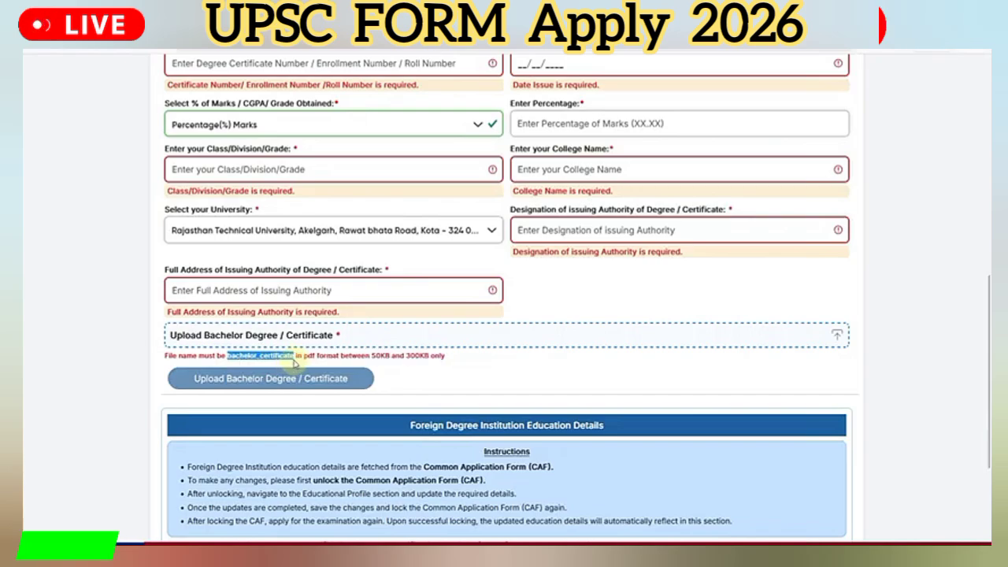
pyautogui.click(407, 386)
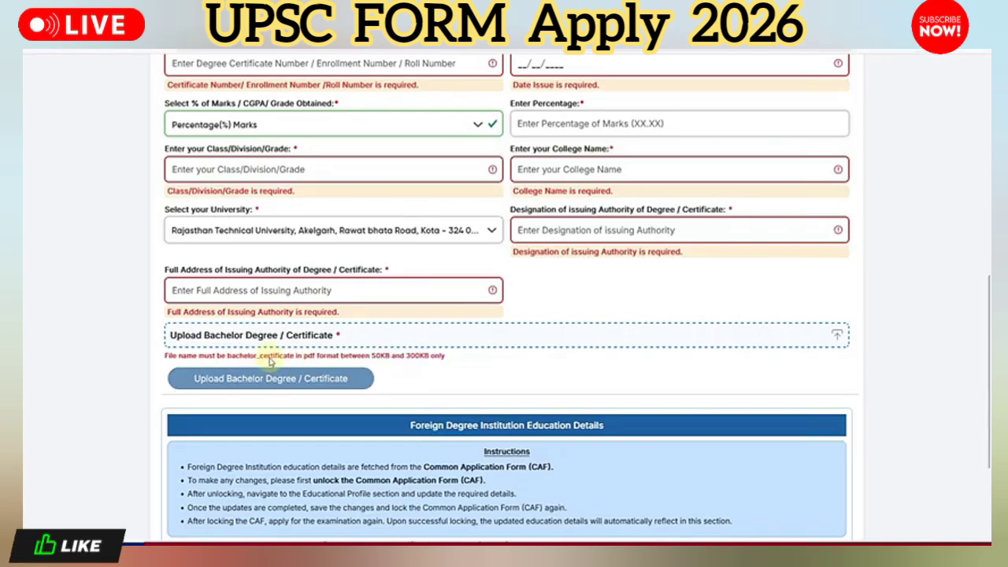
# Upload bachelor_certificate.pdf as the Bachelor Degree certificate and dismiss the success message
pyautogui.click(234, 339)
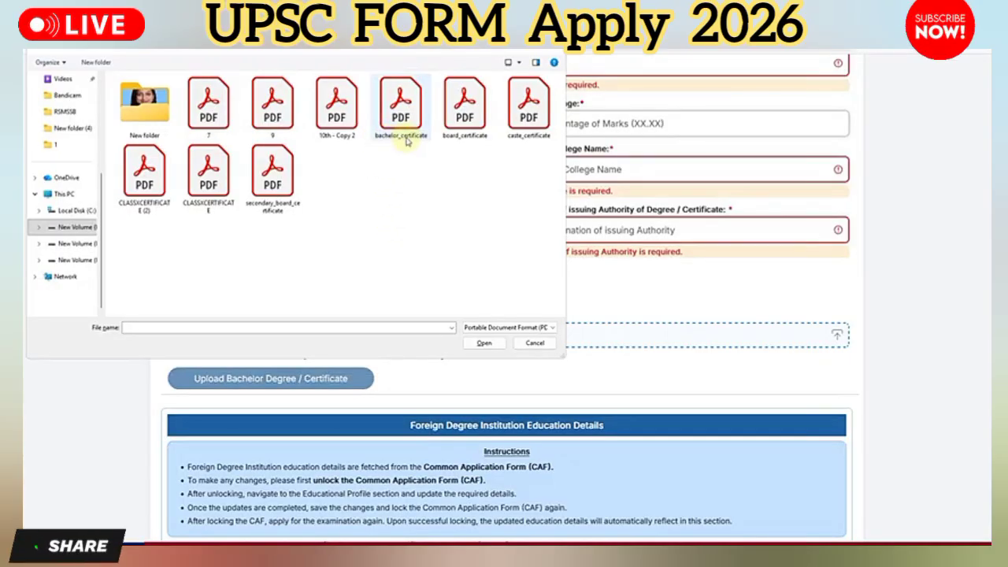
pyautogui.doubleClick(404, 136)
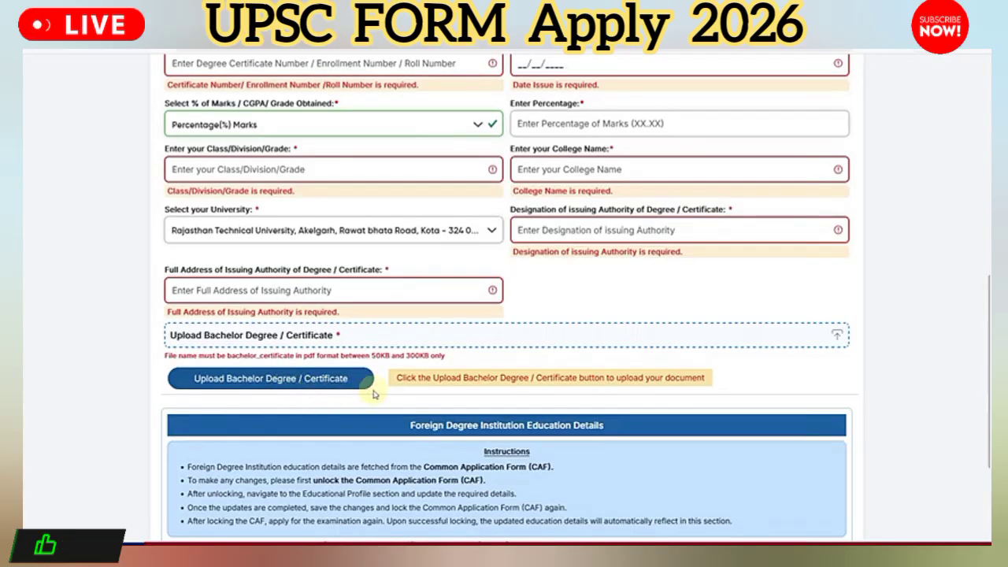
pyautogui.click(327, 389)
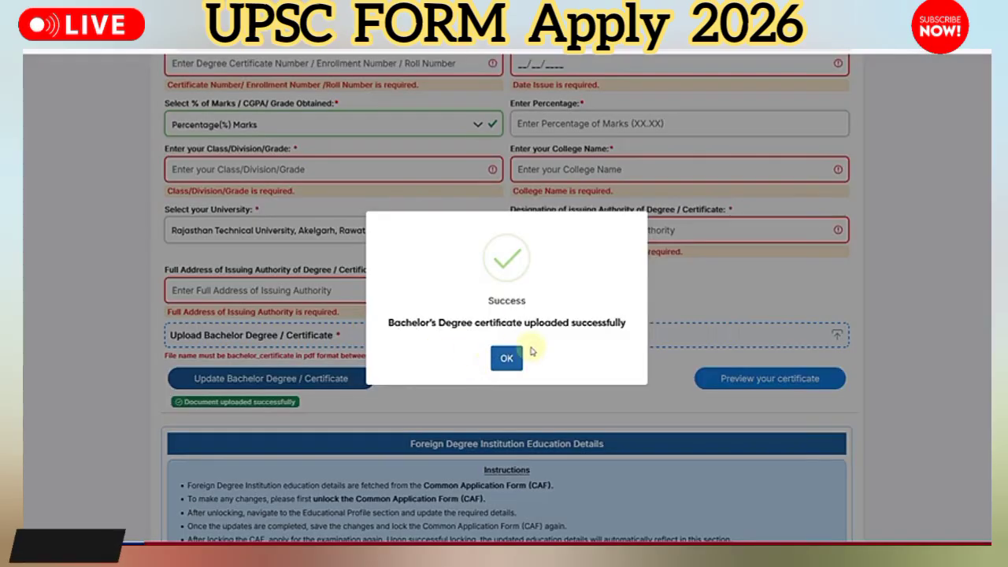
pyautogui.click(516, 364)
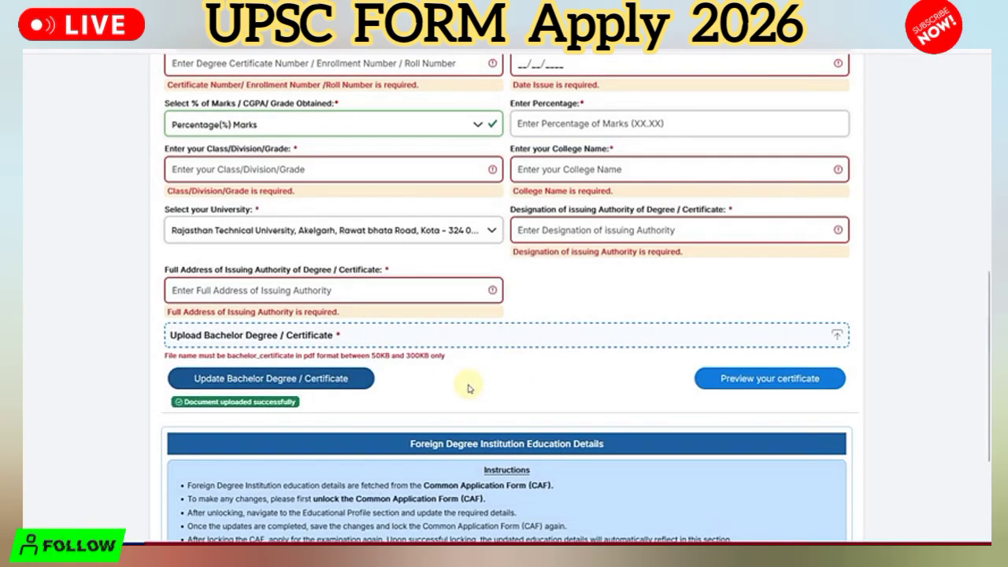
# Continue via Next & Review to the previous attempts page showing 0 attempts for both exams
pyautogui.scroll(-3, 470, 386)
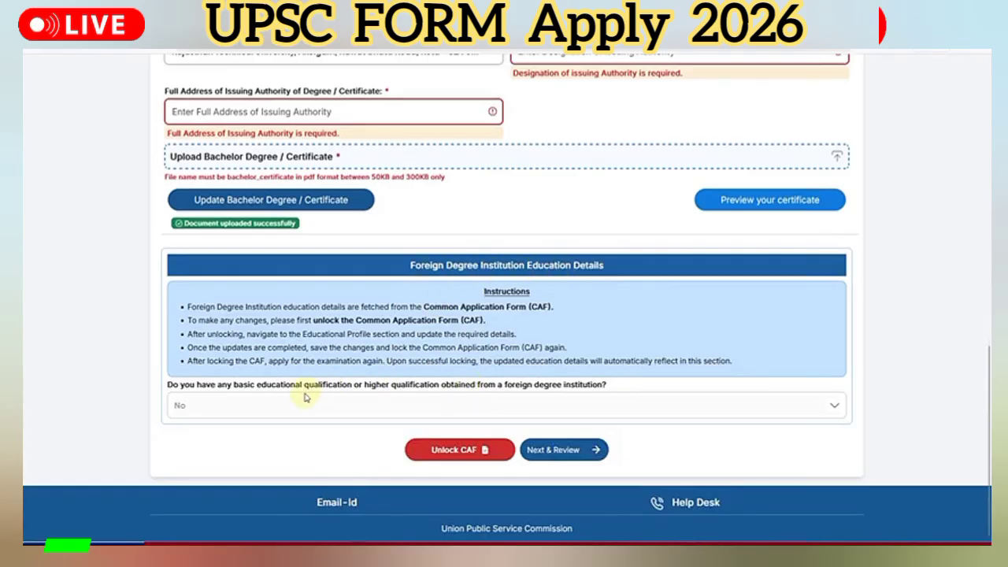
pyautogui.click(560, 456)
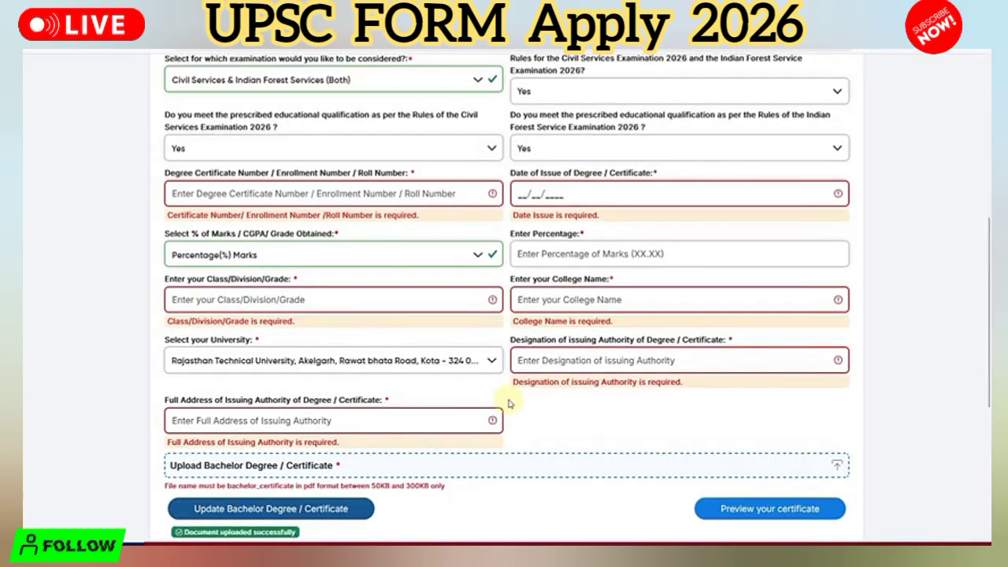
pyautogui.scroll(-5, 508, 403)
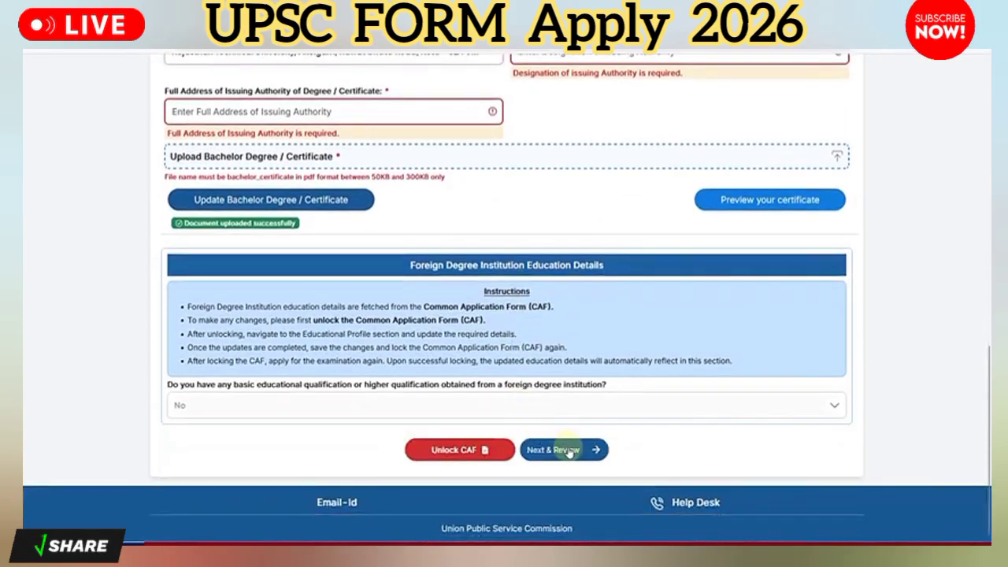
pyautogui.click(565, 451)
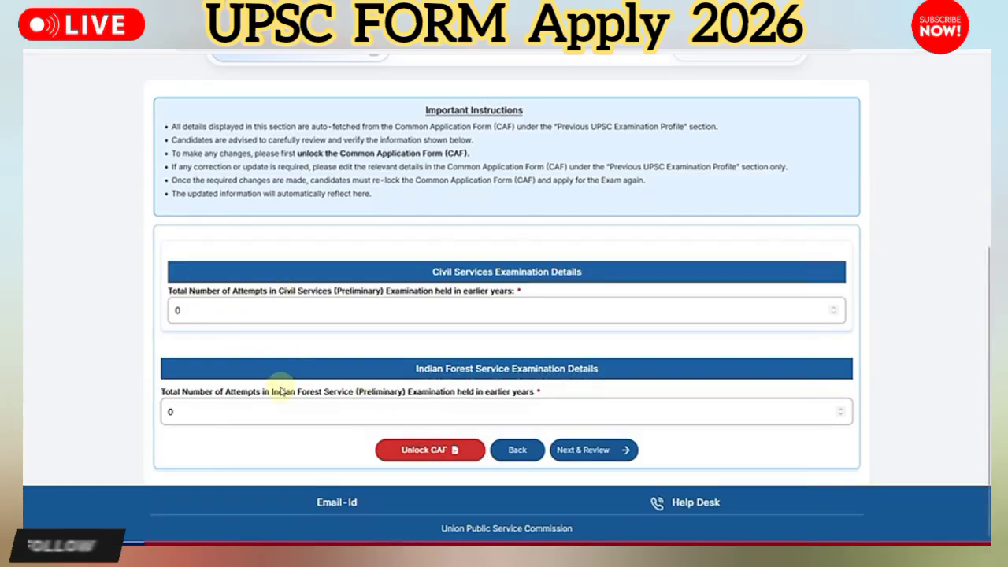
# Move to the Civil Services (Main) form and set HINDI as the medium for papers I to V
pyautogui.click(592, 455)
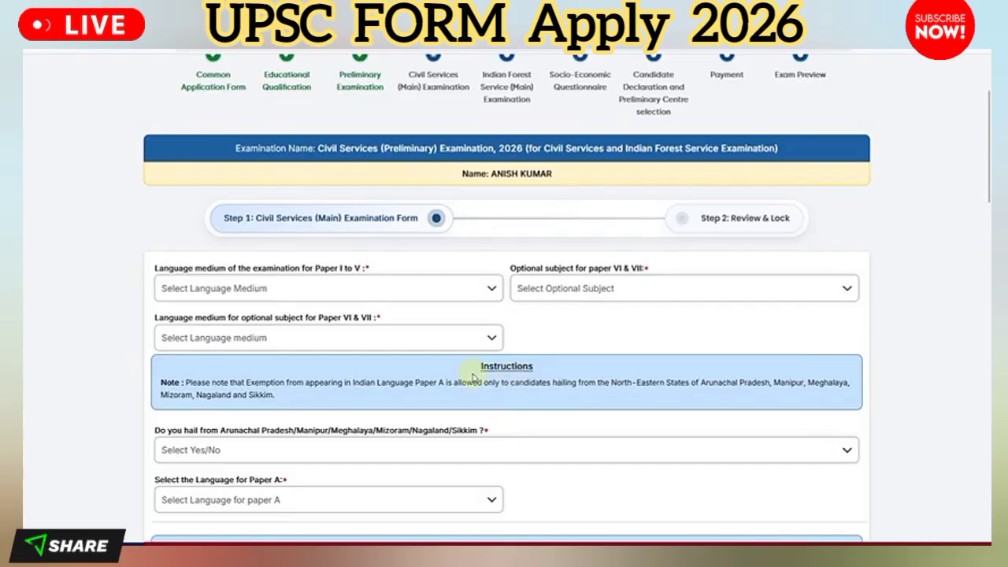
pyautogui.scroll(-1, 473, 378)
pyautogui.click(218, 230)
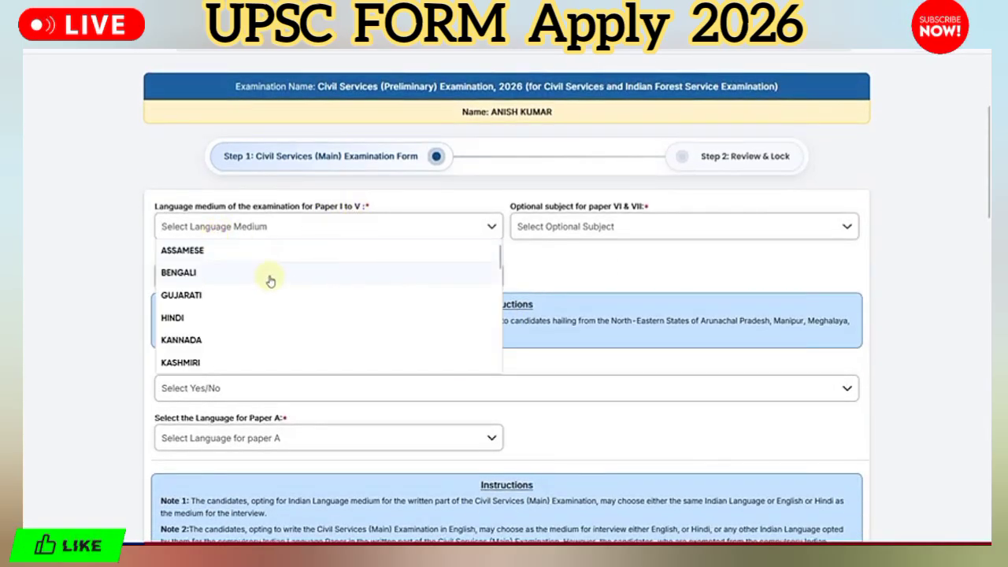
pyautogui.scroll(-2, 265, 281)
pyautogui.click(183, 256)
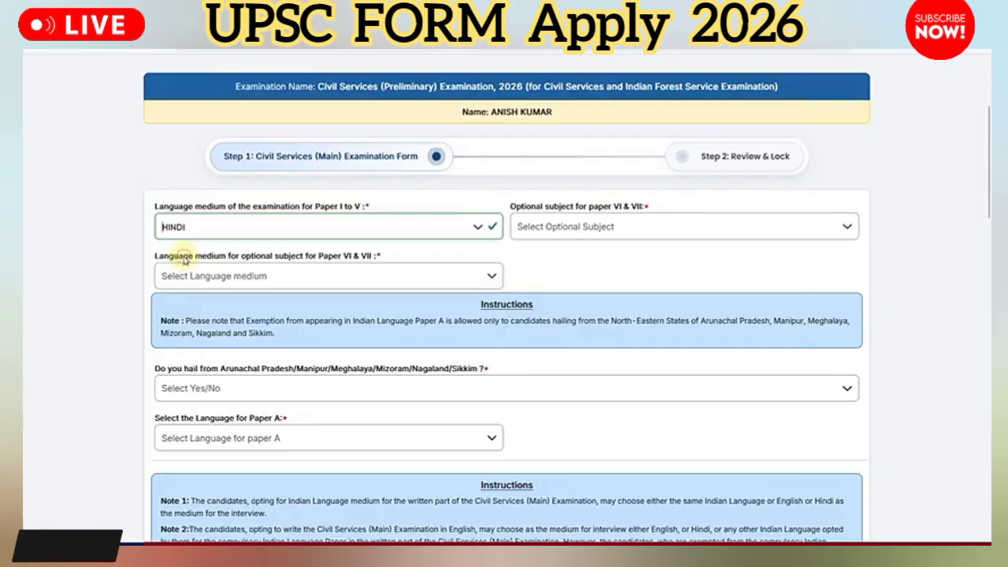
# Choose MECHANICAL ENGINEERING as the optional subject, written in ENGLISH
pyautogui.click(602, 226)
pyautogui.scroll(-3, 592, 272)
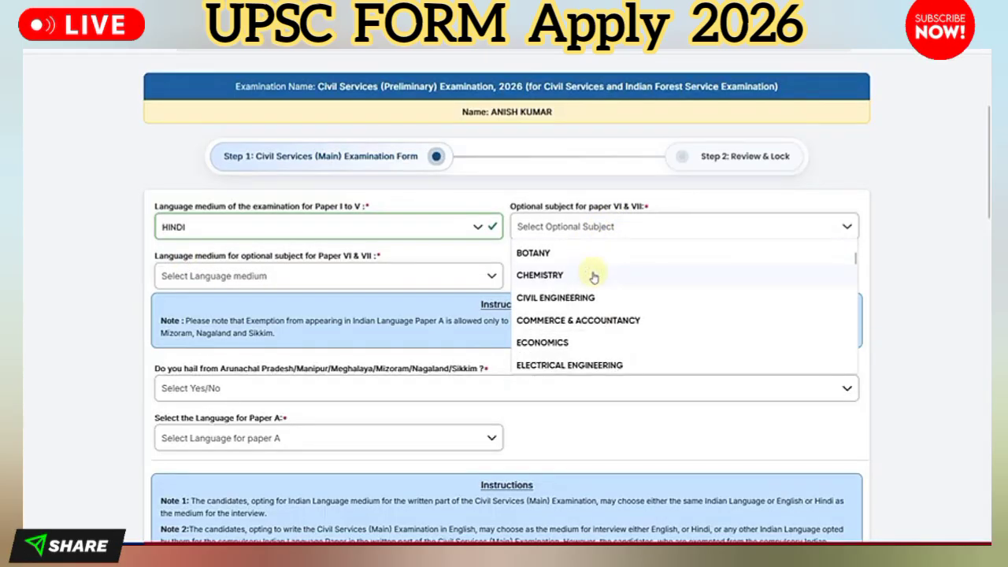
pyautogui.scroll(-10, 594, 277)
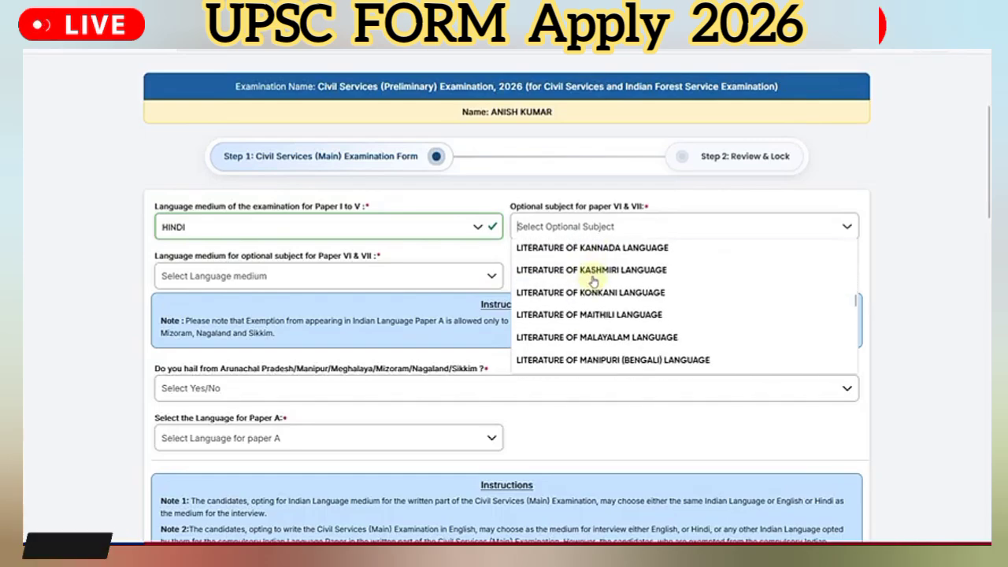
pyautogui.scroll(-8, 594, 281)
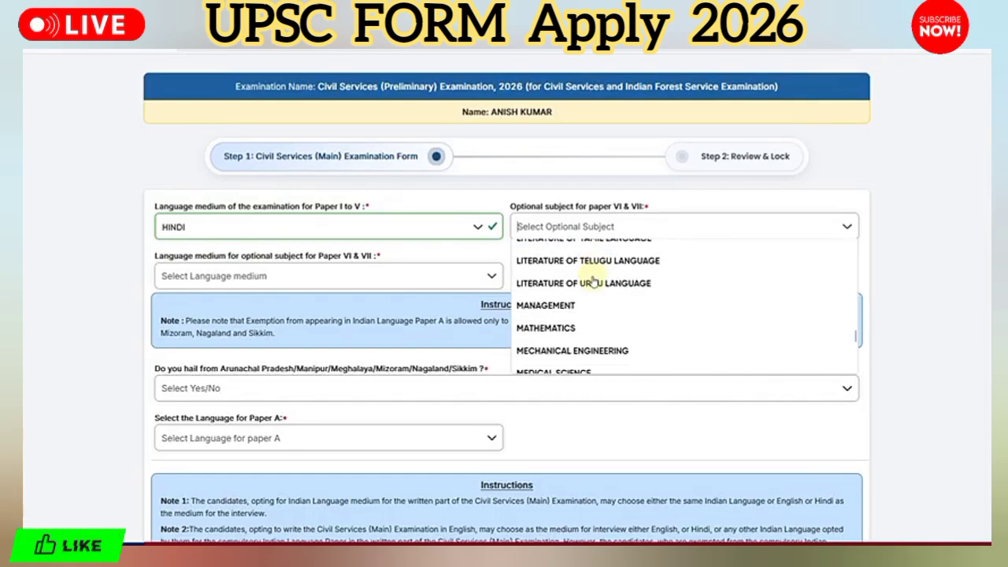
pyautogui.scroll(-3, 592, 282)
pyautogui.click(591, 284)
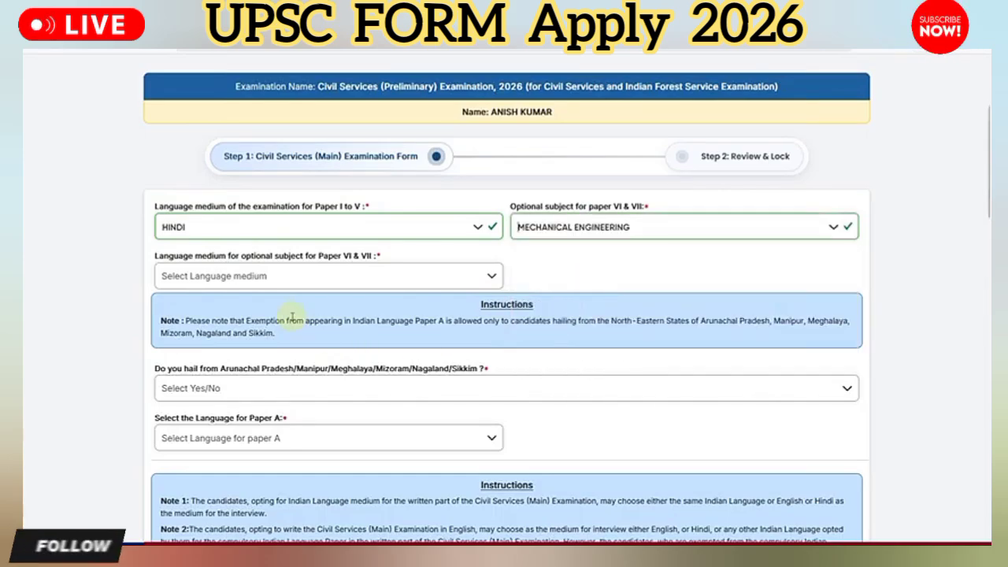
pyautogui.click(249, 282)
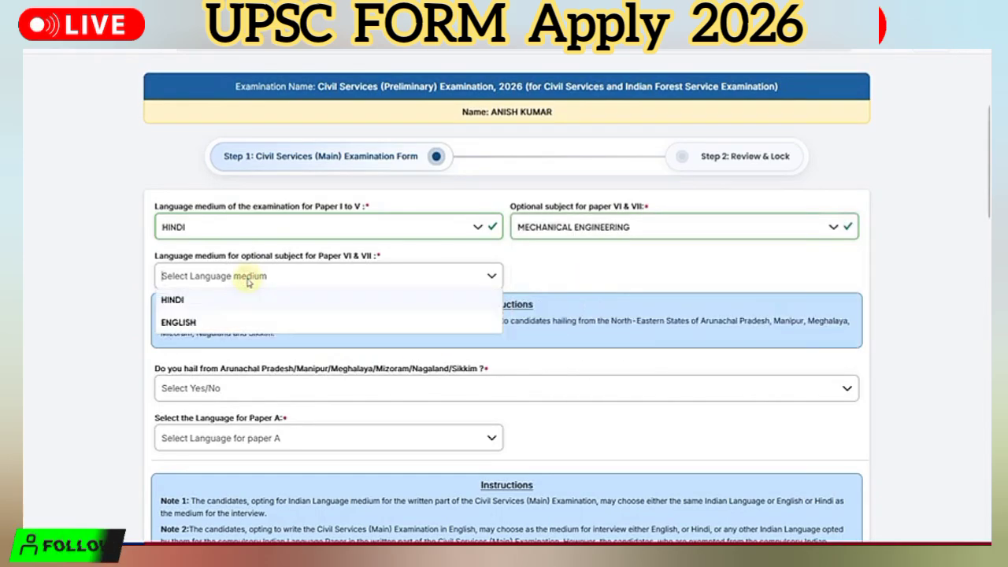
pyautogui.click(248, 320)
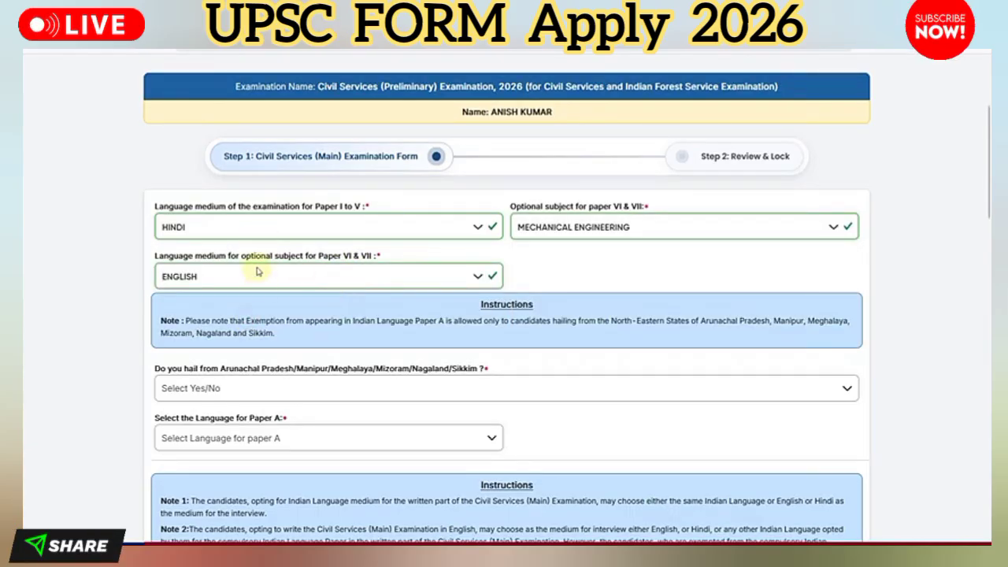
# Answer No to hailing from the listed North-East states and set Paper A language to ENGLISH
pyautogui.scroll(-3, 266, 284)
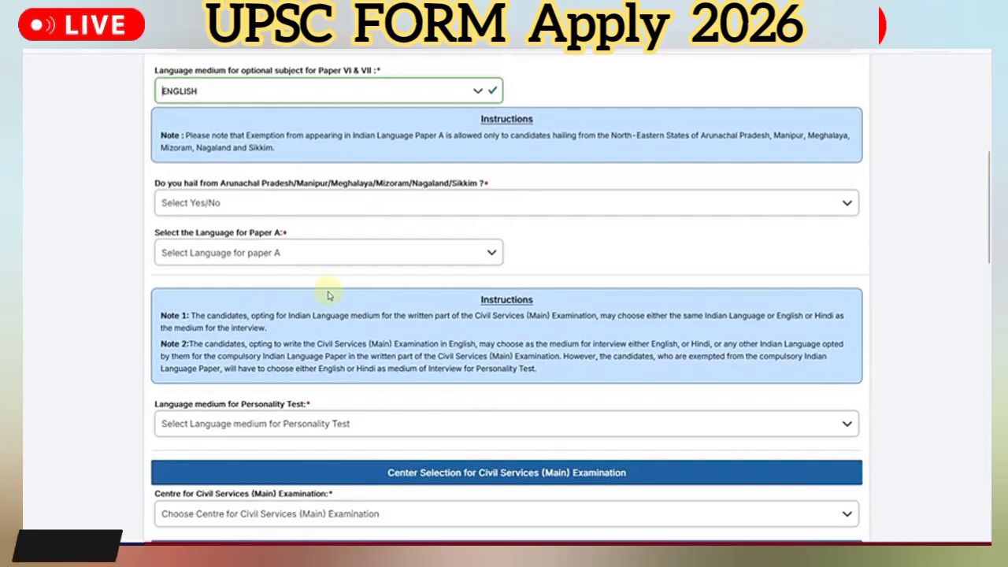
pyautogui.click(252, 202)
pyautogui.click(230, 247)
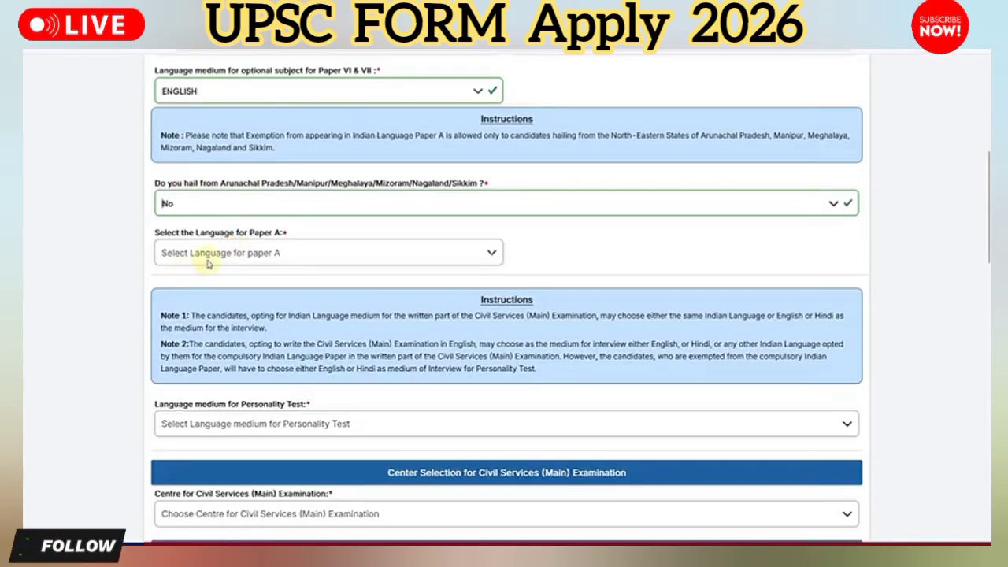
pyautogui.click(208, 260)
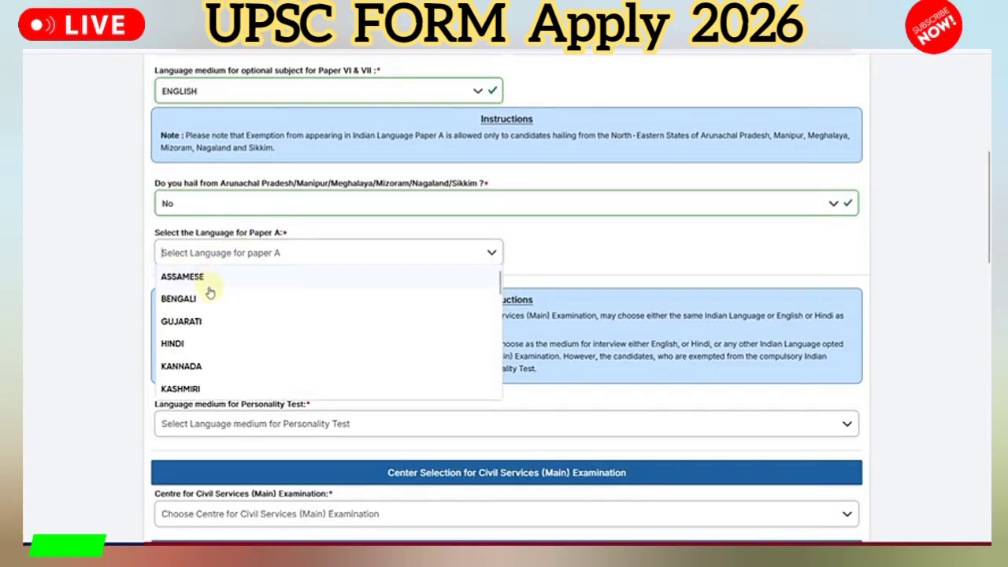
pyautogui.scroll(-6, 209, 343)
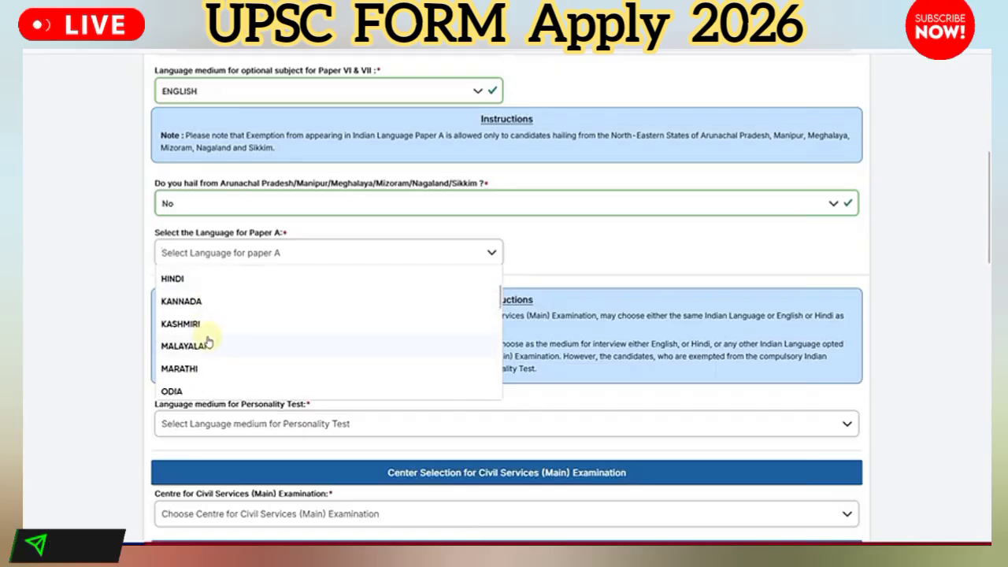
pyautogui.scroll(-1, 210, 352)
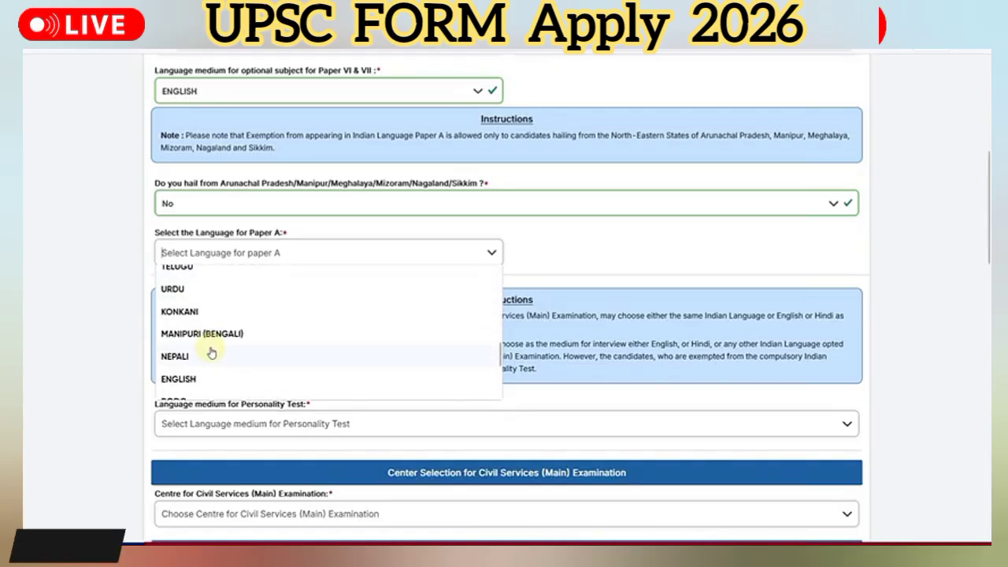
pyautogui.click(210, 379)
# Set the Personality Test language to HINDI and the Main examination centre to Delhi
pyautogui.scroll(-3, 128, 321)
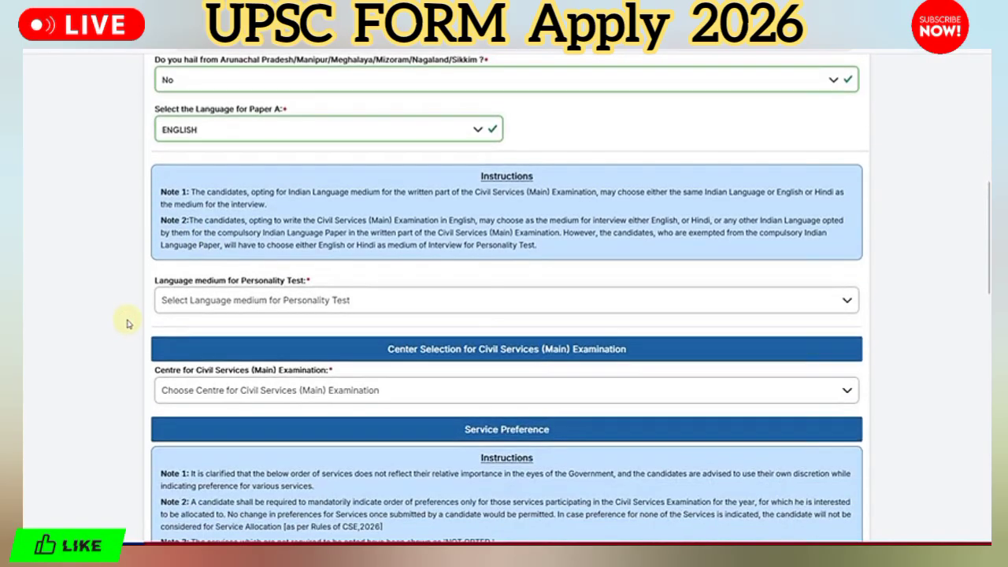
pyautogui.click(227, 246)
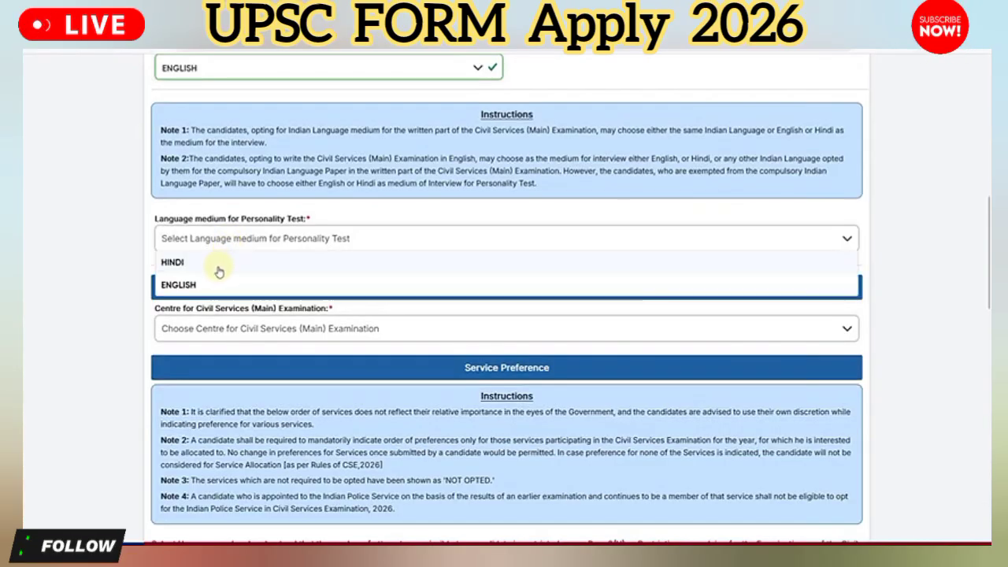
pyautogui.click(214, 265)
pyautogui.scroll(-1, 93, 267)
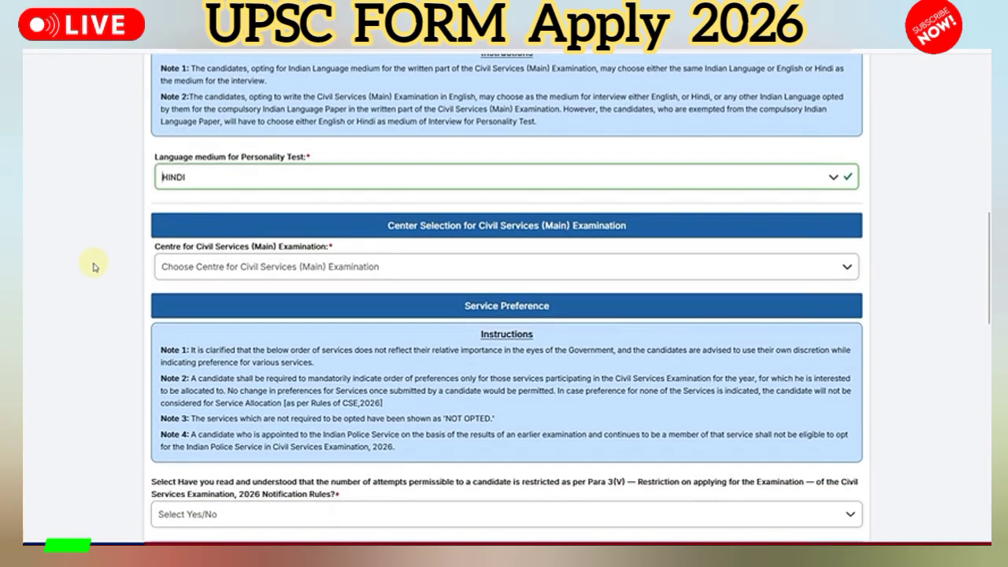
pyautogui.click(225, 274)
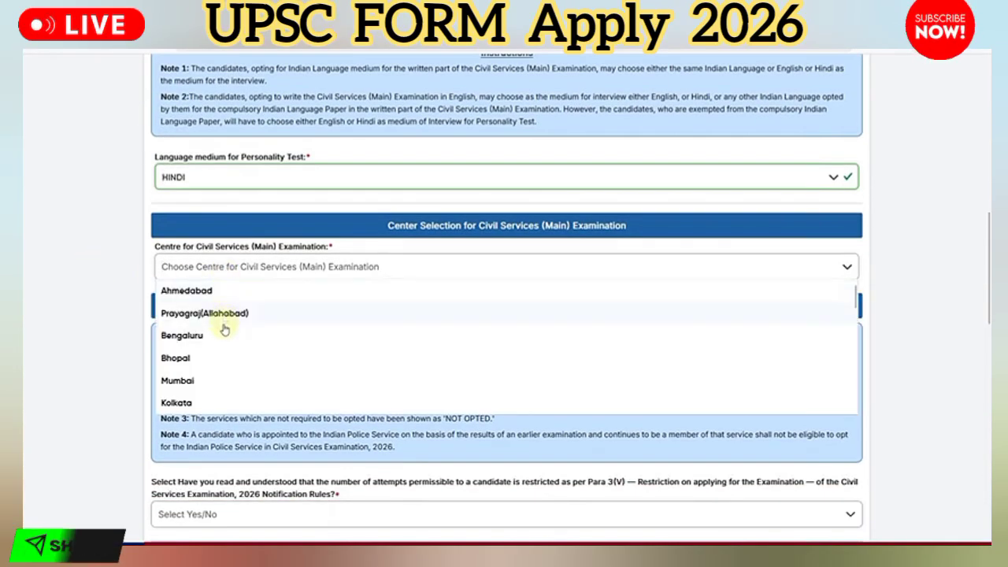
pyautogui.scroll(-1, 221, 339)
pyautogui.click(207, 382)
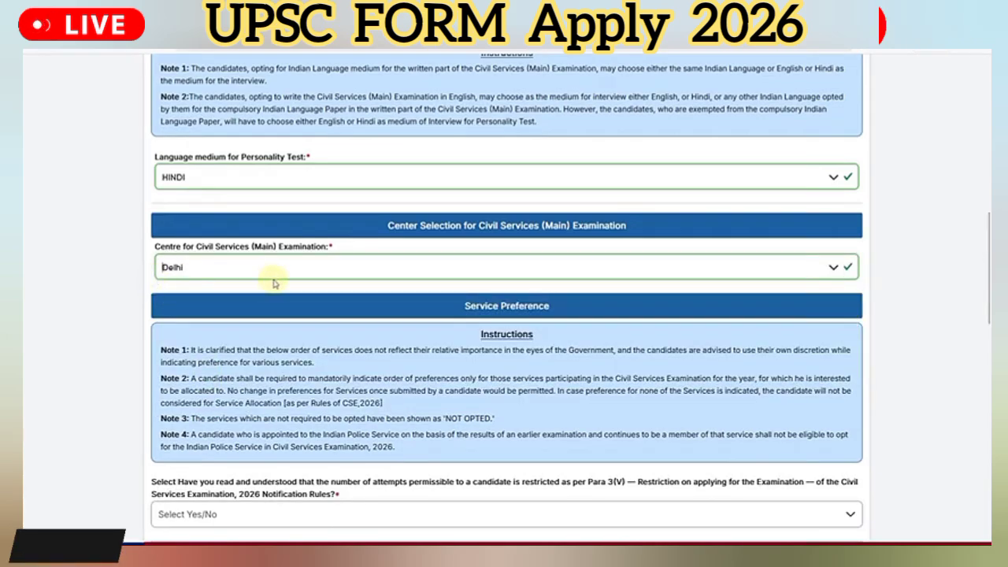
# Answer Yes to understanding the restrictions on number of attempts
pyautogui.scroll(-3, 363, 332)
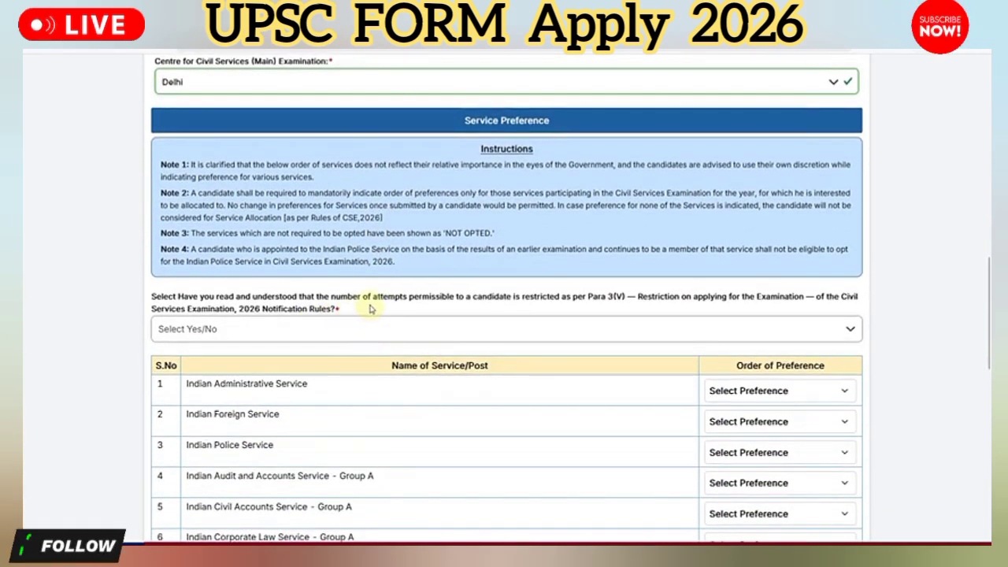
pyautogui.click(296, 331)
pyautogui.click(258, 361)
# Rank Indian Administrative, Police and Foreign Services as preferences 1, 2 and 3
pyautogui.scroll(-3, 426, 350)
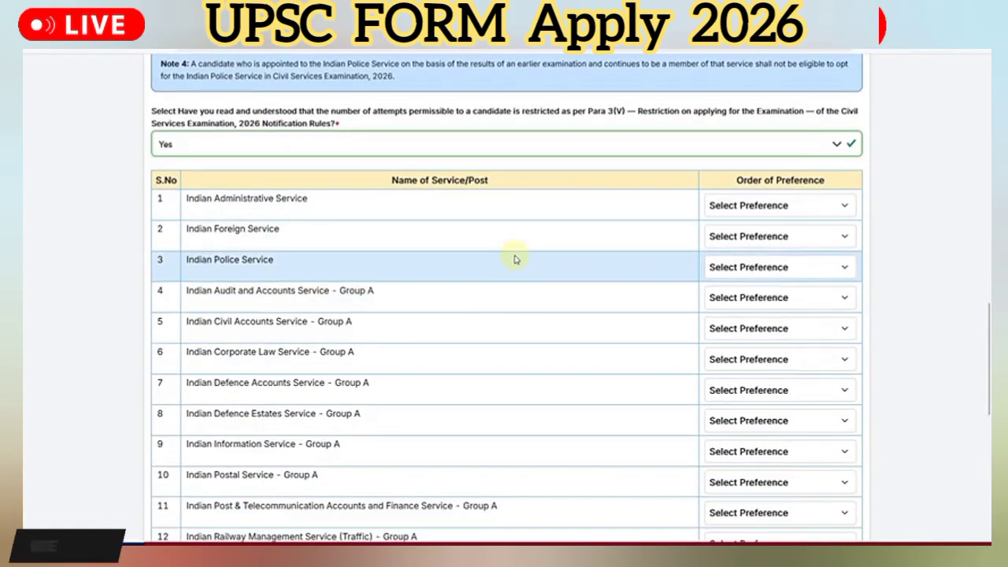
pyautogui.scroll(-1, 515, 264)
pyautogui.click(756, 145)
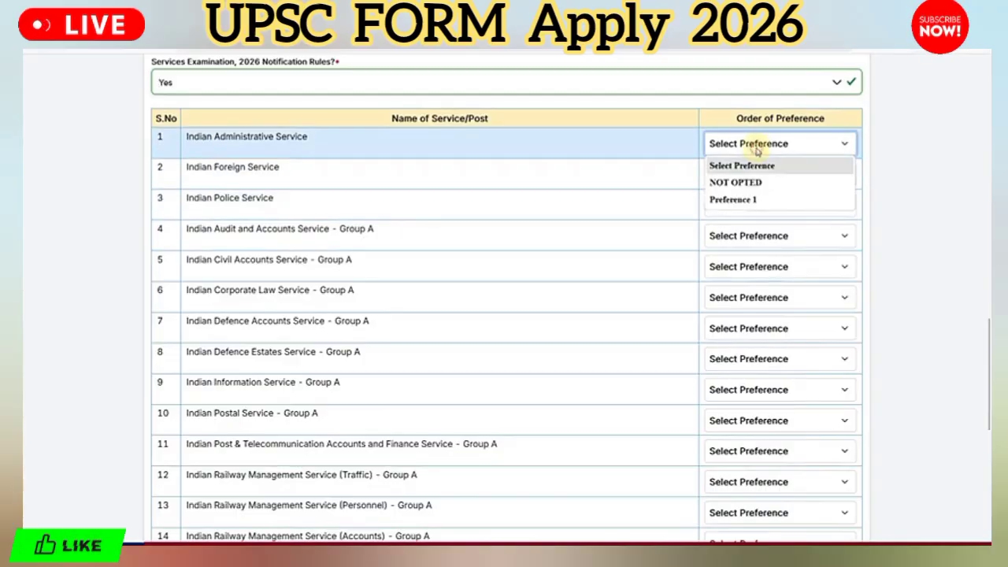
pyautogui.click(735, 203)
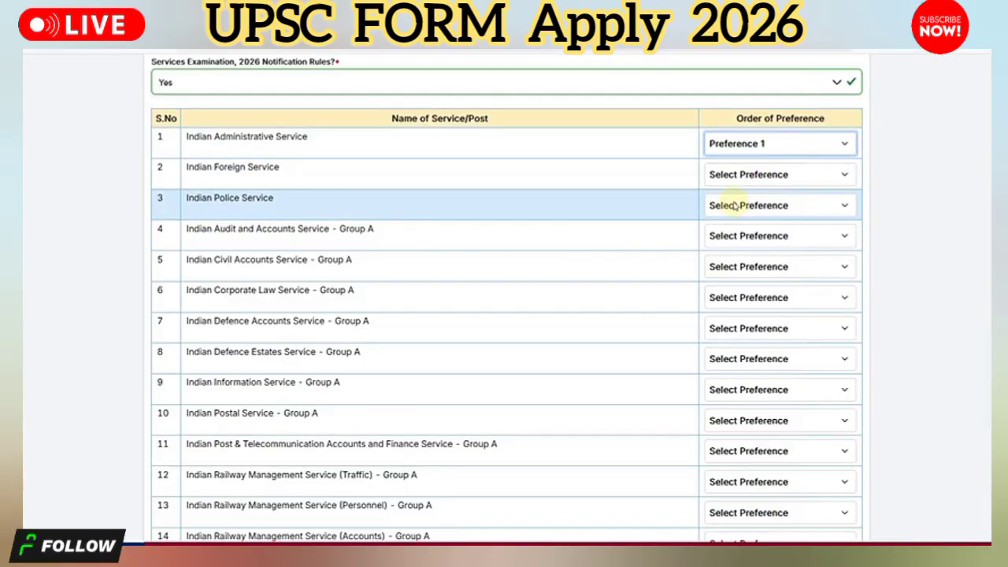
pyautogui.click(755, 207)
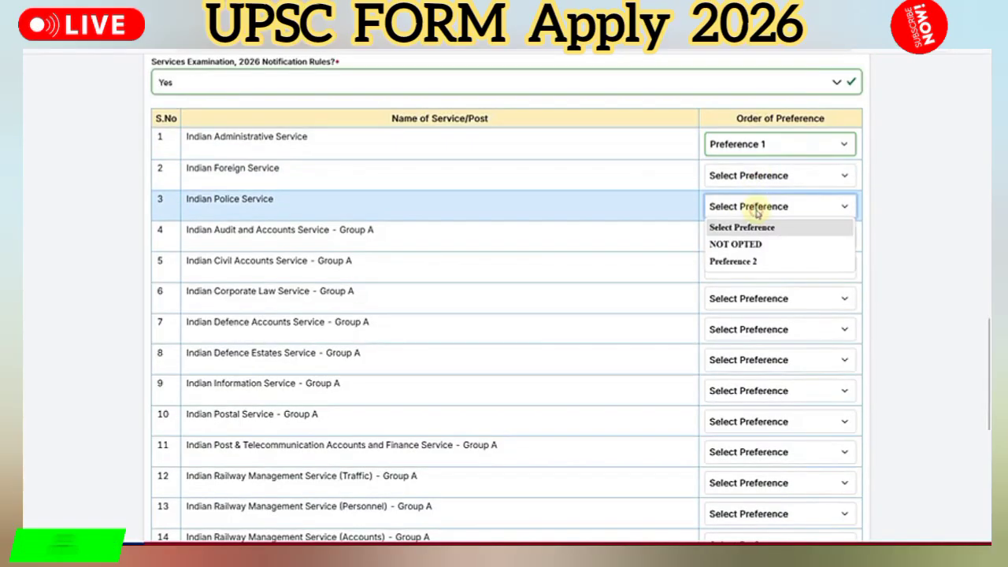
pyautogui.click(749, 260)
pyautogui.click(738, 175)
pyautogui.click(737, 229)
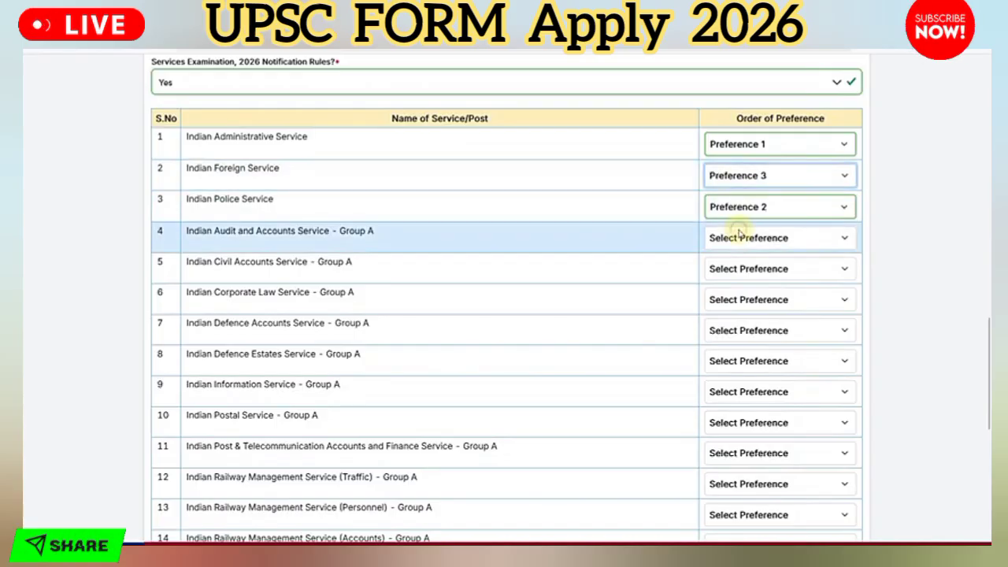
# Give the Railway Personnel service Preference 4 and Indian Postal Service Preference 5
pyautogui.click(738, 238)
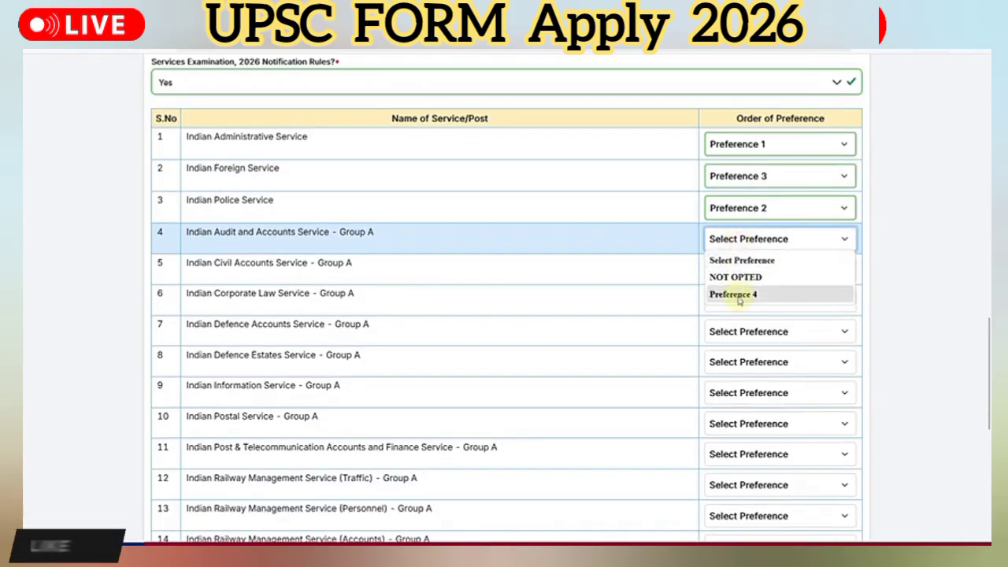
pyautogui.click(747, 332)
pyautogui.click(643, 367)
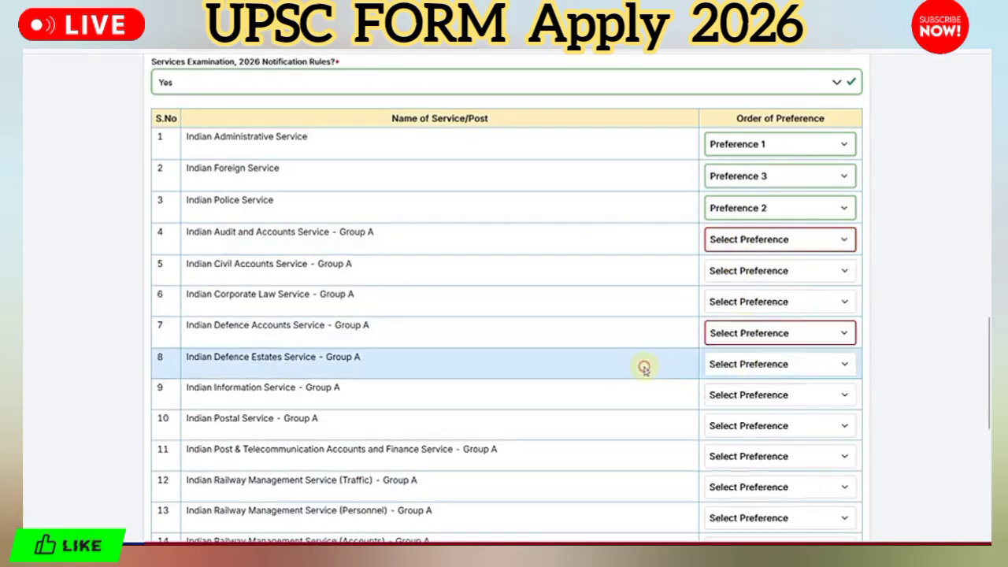
pyautogui.scroll(-2, 733, 398)
pyautogui.click(732, 396)
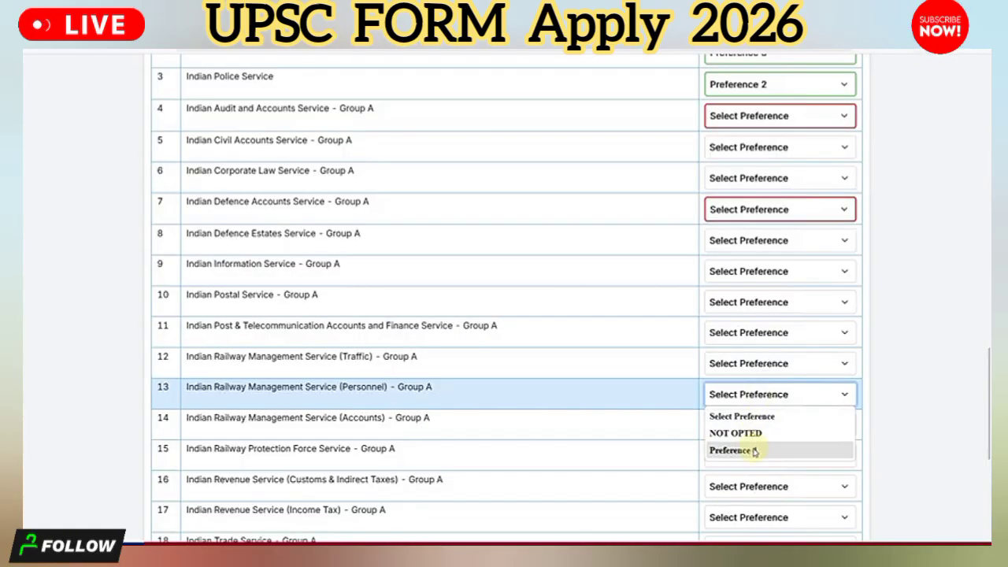
pyautogui.click(754, 451)
pyautogui.click(744, 304)
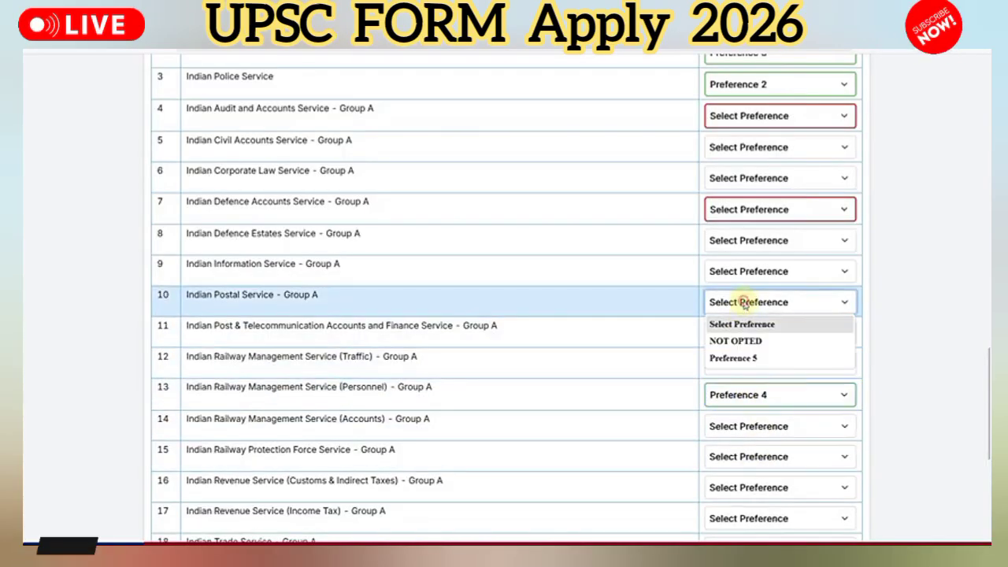
pyautogui.click(733, 358)
# Mark Audit and Accounts, Civil Accounts, Corporate Law, Defence Accounts NOT OPTED; rank Indian Trade Service 6
pyautogui.scroll(1, 744, 315)
pyautogui.click(737, 180)
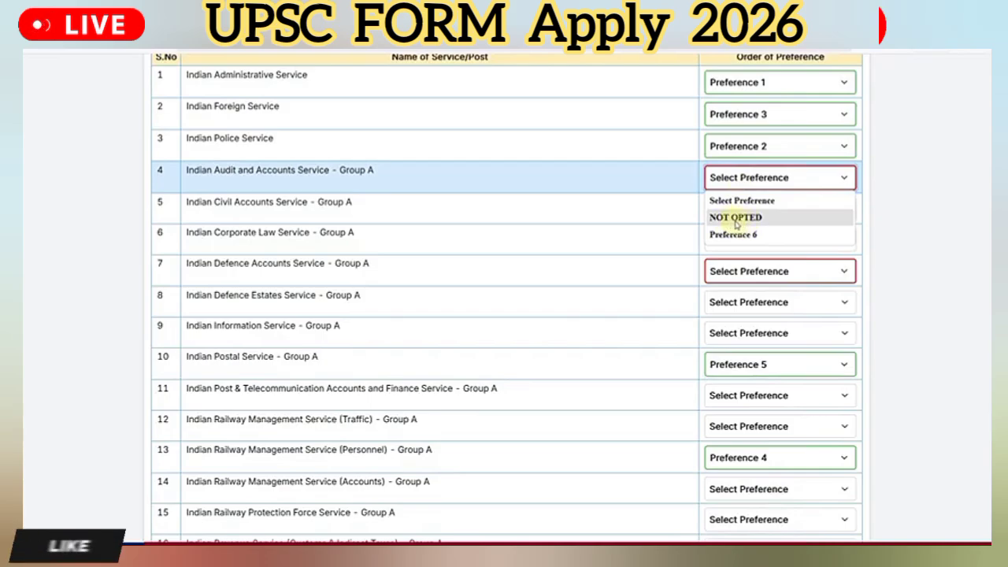
pyautogui.click(733, 217)
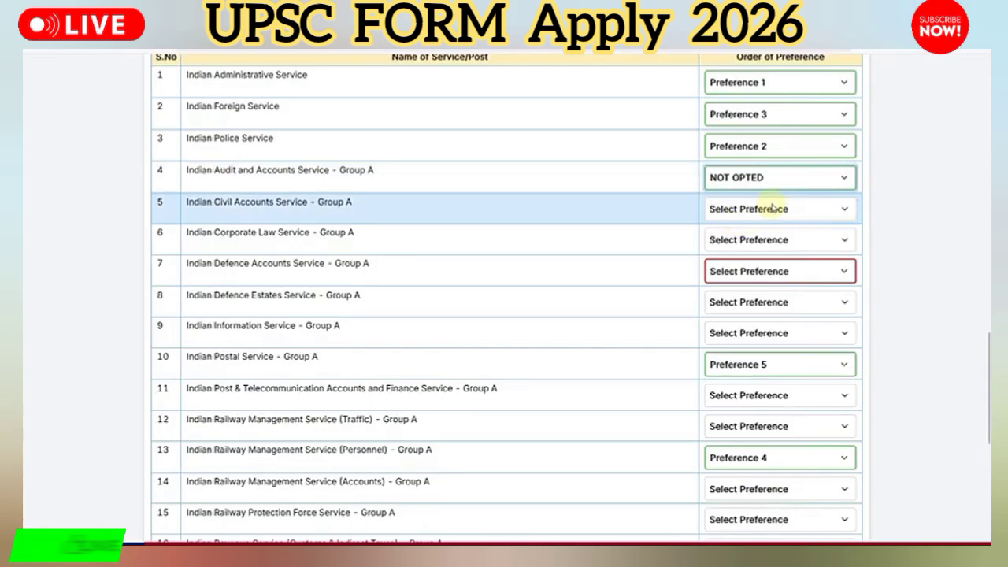
pyautogui.click(749, 209)
pyautogui.click(745, 248)
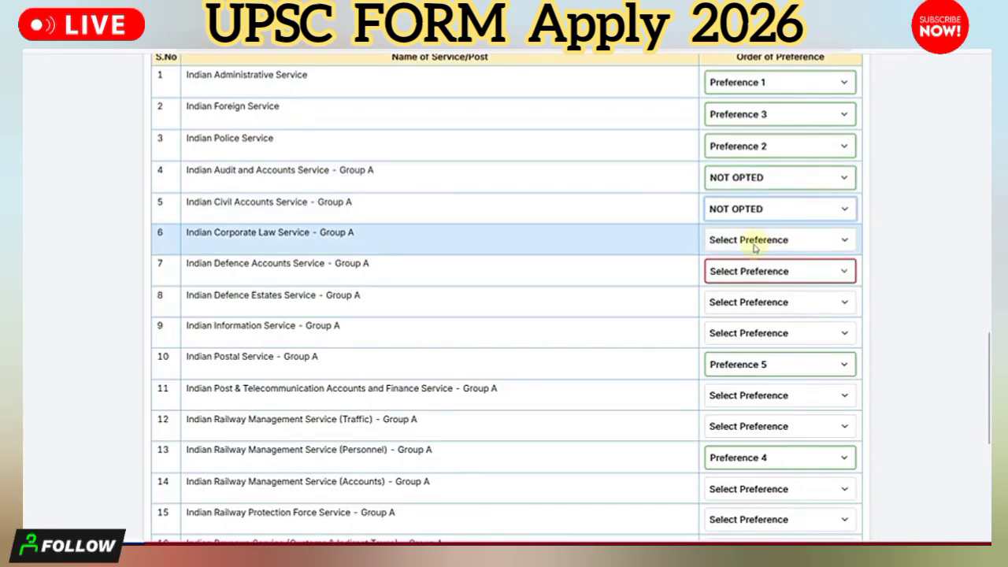
pyautogui.click(754, 244)
pyautogui.click(744, 277)
pyautogui.click(773, 271)
pyautogui.click(759, 309)
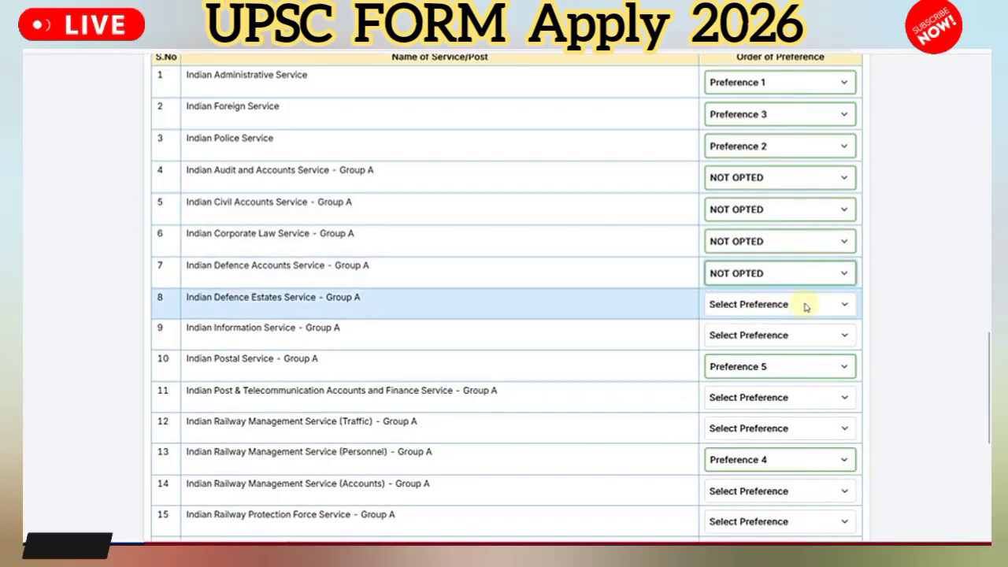
pyautogui.scroll(-5, 754, 290)
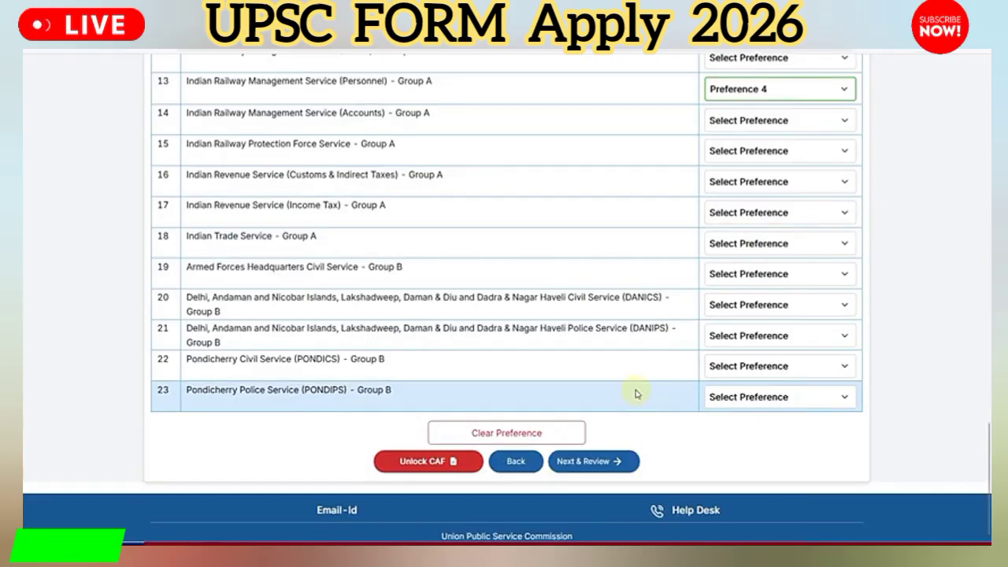
pyautogui.click(753, 243)
pyautogui.click(747, 303)
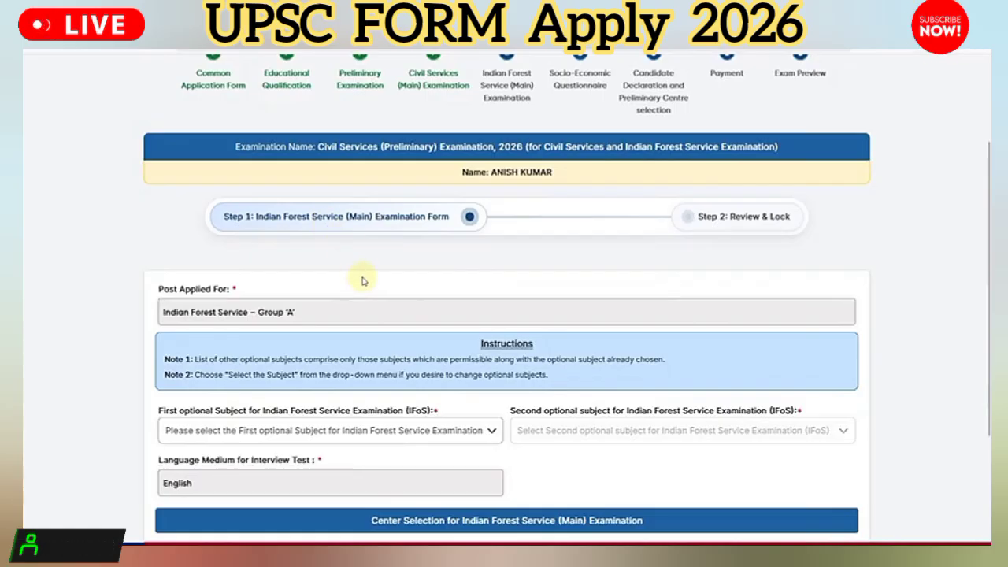
# Choose Mechanical Engineering first and Mathematics second as IFoS optionals, with Delhi as the centre
pyautogui.scroll(-2, 363, 281)
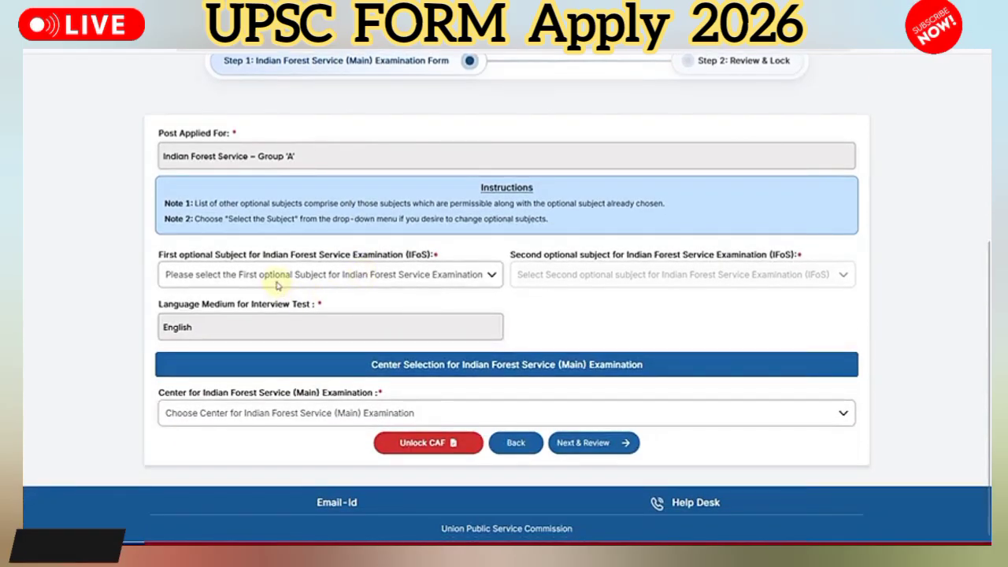
pyautogui.click(277, 282)
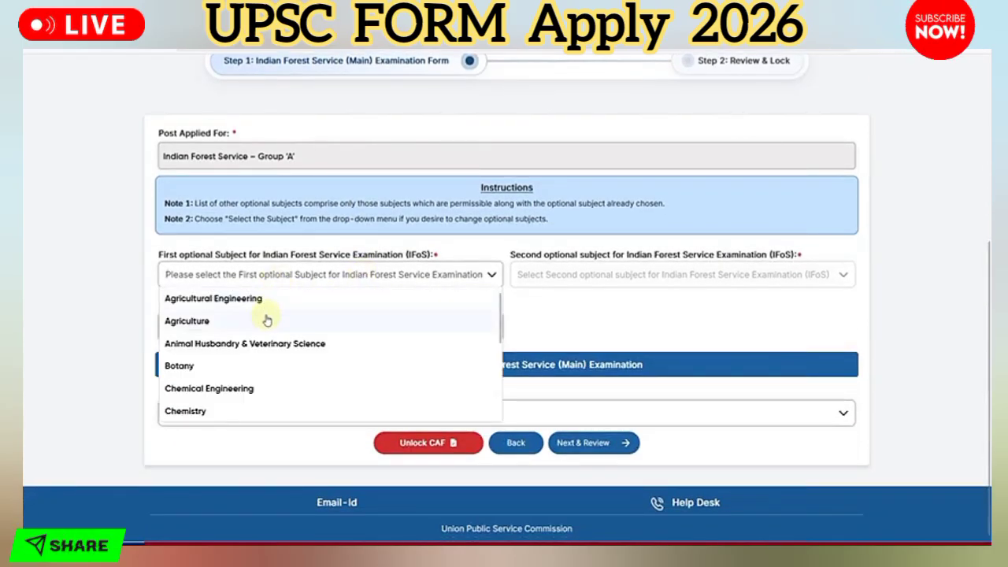
pyautogui.scroll(-5, 266, 321)
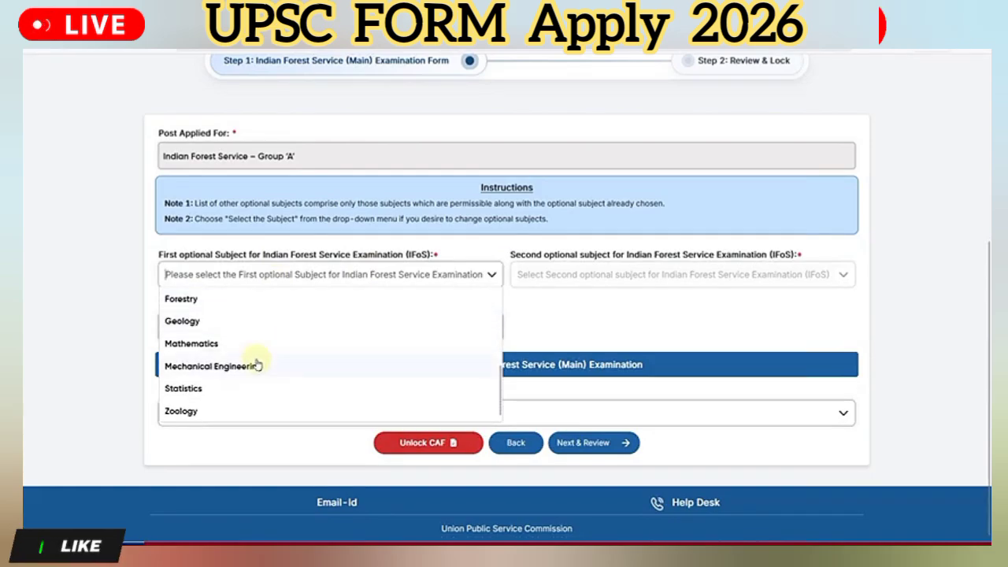
pyautogui.click(255, 365)
pyautogui.click(568, 282)
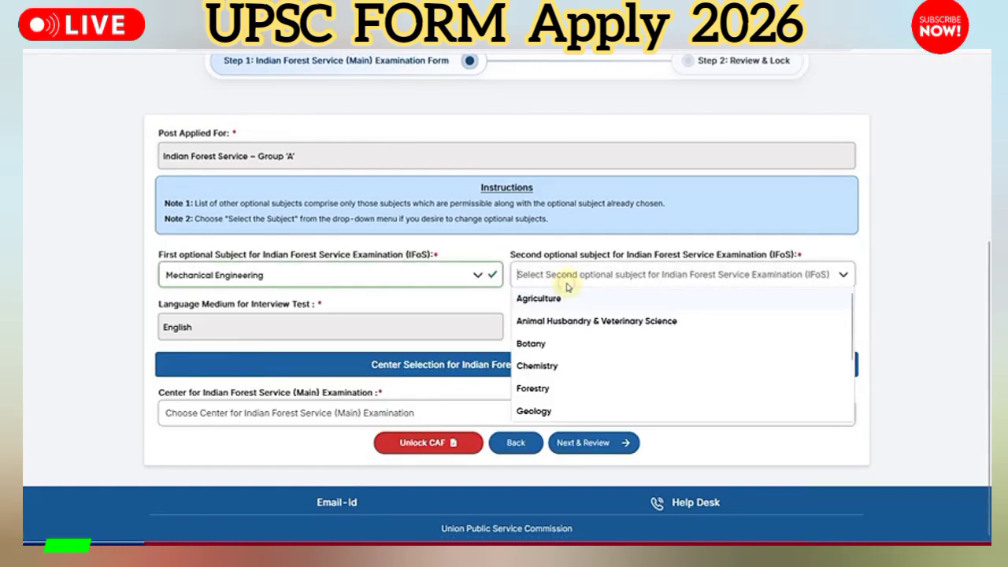
pyautogui.scroll(-2, 570, 343)
pyautogui.scroll(-1, 569, 347)
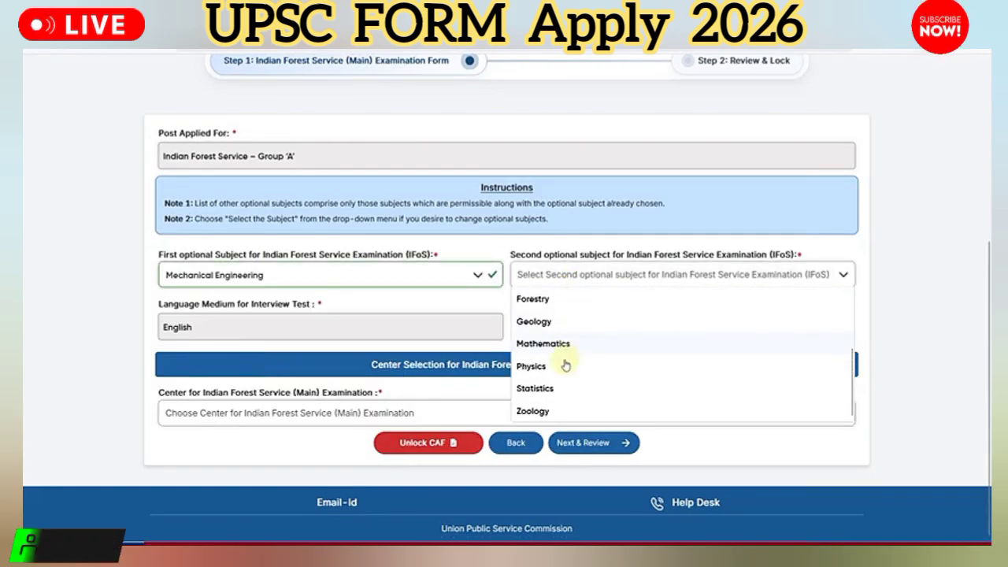
pyautogui.click(556, 345)
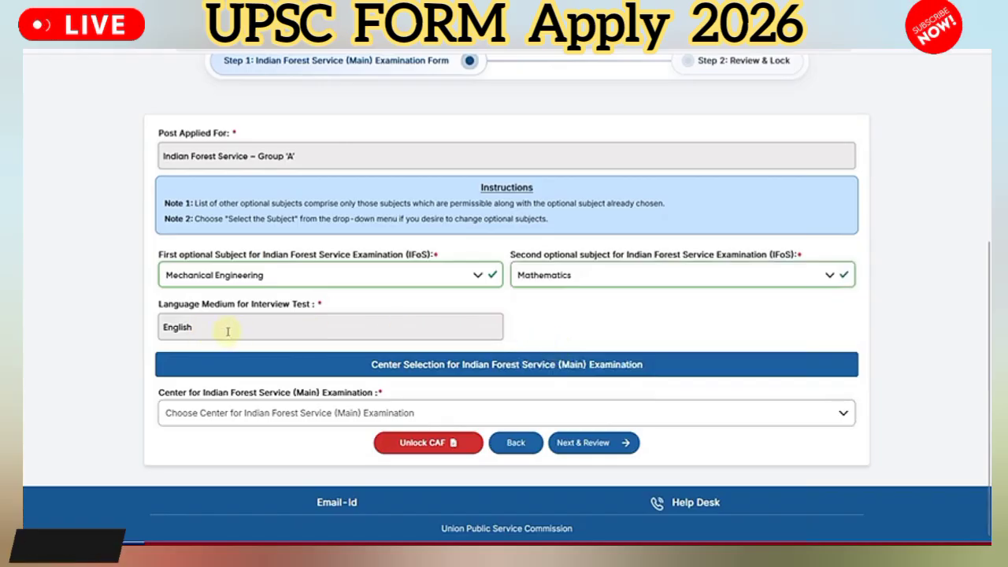
pyautogui.click(254, 412)
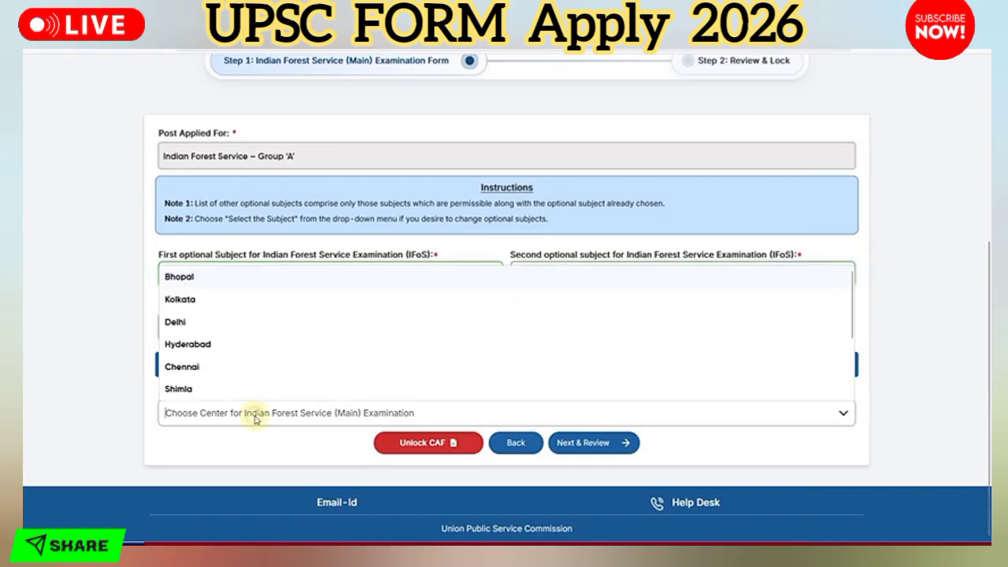
pyautogui.click(189, 323)
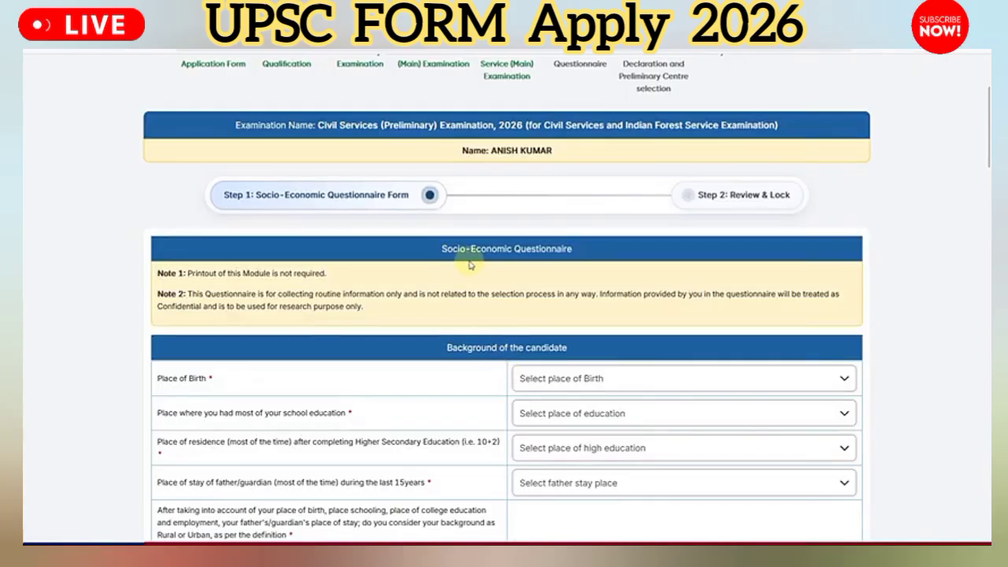
# Set place of birth, schooling, residence after 10+2 and father's stay all to Tehsil/Town
pyautogui.scroll(-3, 515, 266)
pyautogui.click(555, 256)
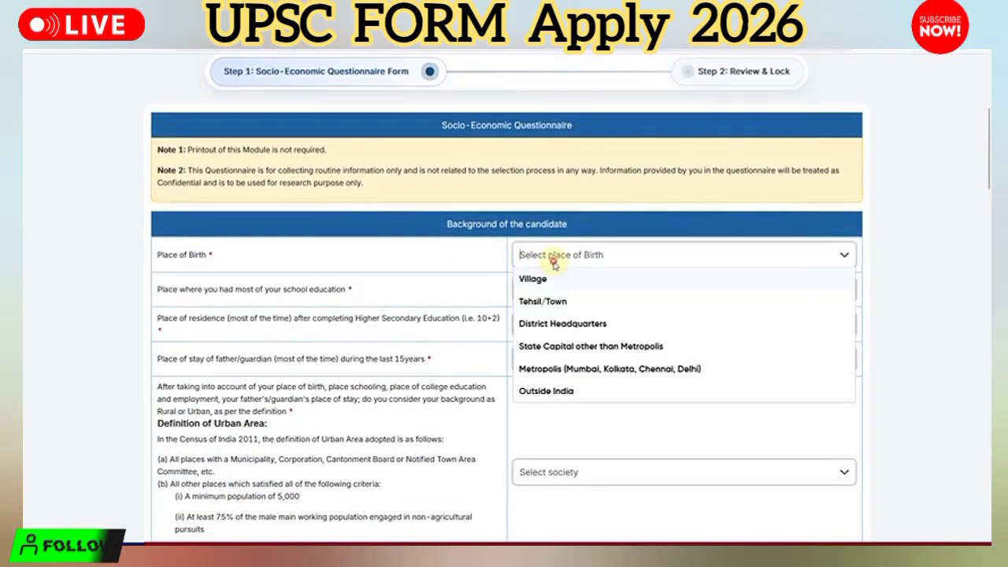
pyautogui.click(555, 310)
pyautogui.scroll(-1, 441, 301)
pyautogui.click(544, 228)
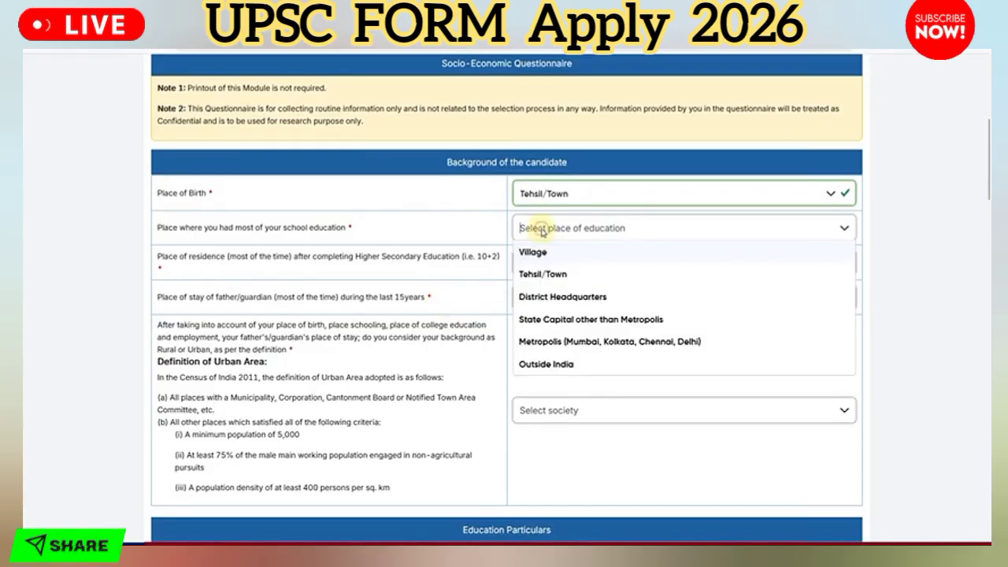
pyautogui.click(545, 274)
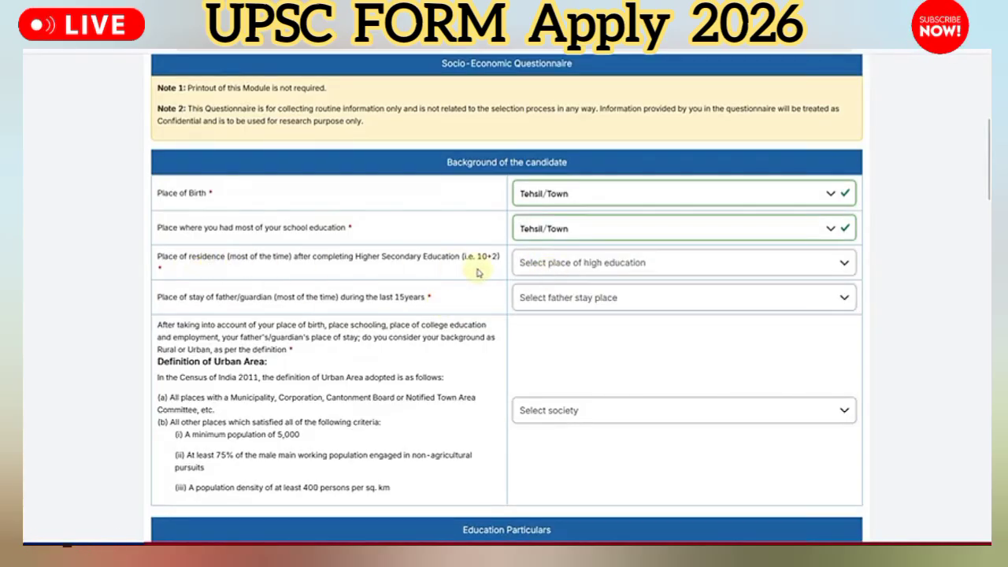
pyautogui.click(532, 266)
pyautogui.click(536, 309)
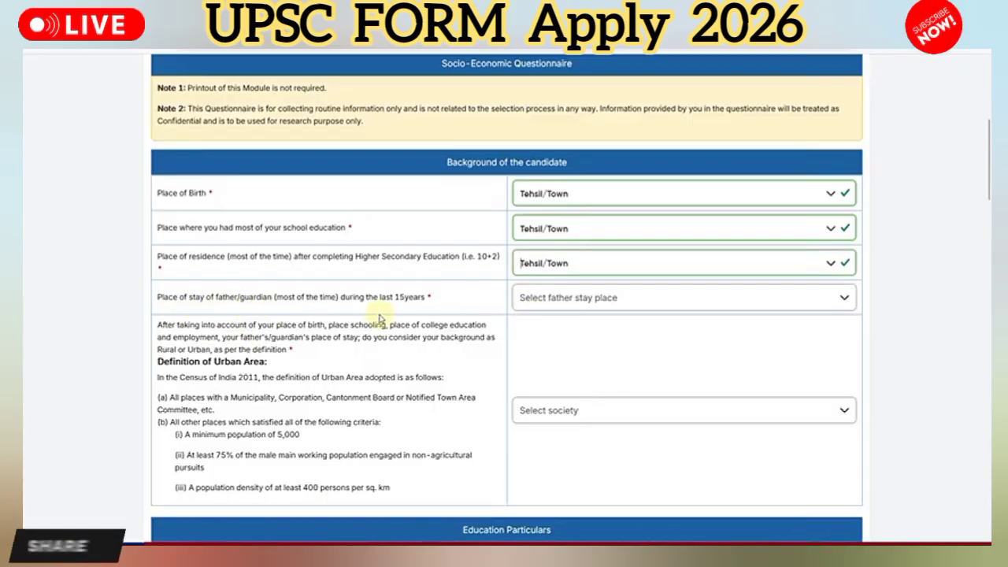
pyautogui.click(546, 300)
pyautogui.click(547, 342)
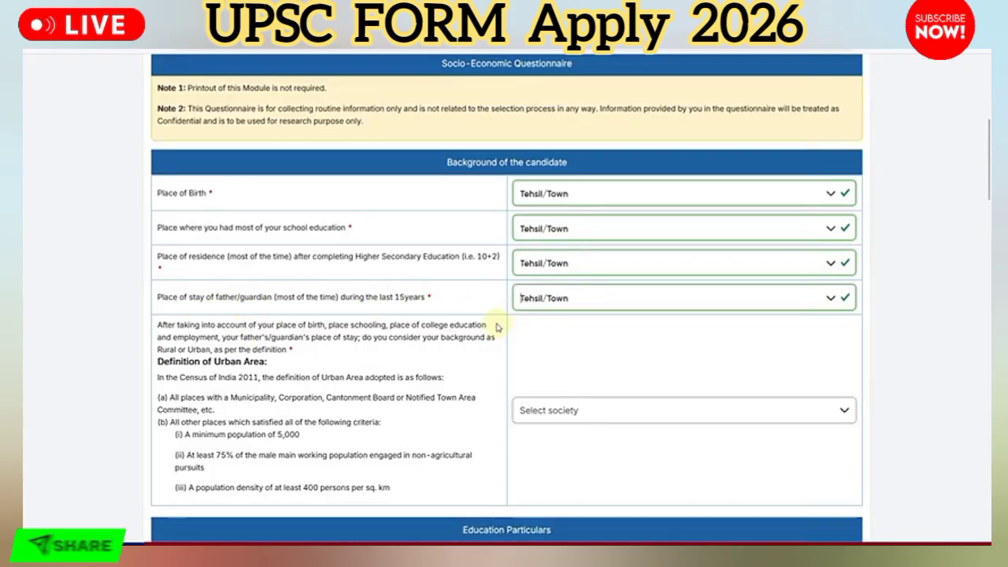
# Declare the candidate's background as Urban
pyautogui.scroll(-2, 496, 326)
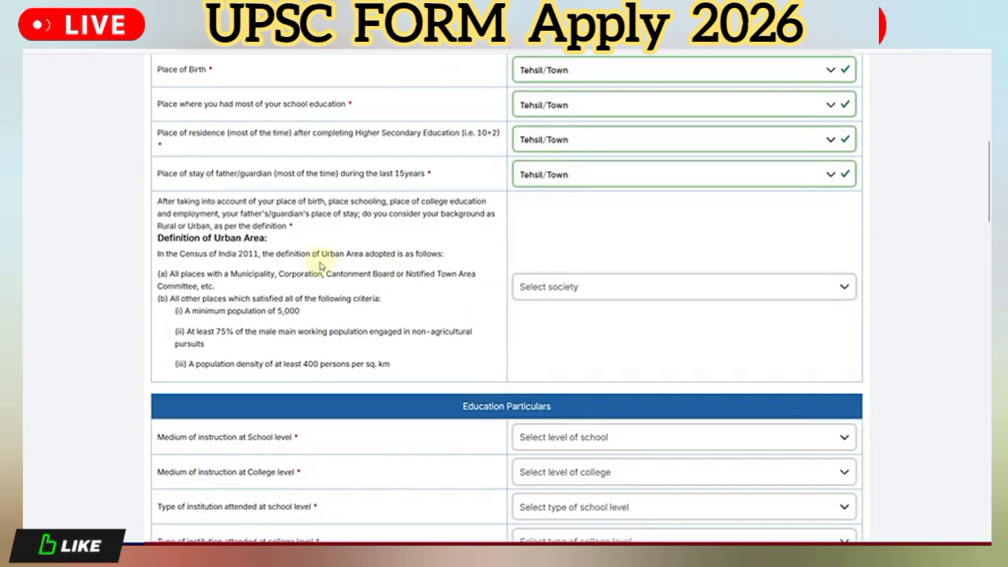
pyautogui.click(571, 290)
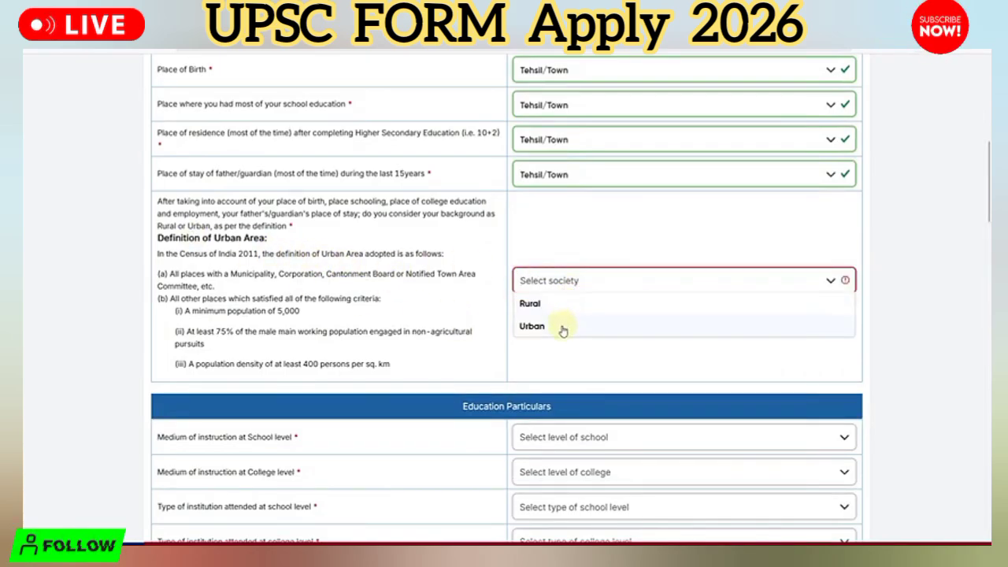
pyautogui.click(562, 328)
pyautogui.scroll(-3, 554, 333)
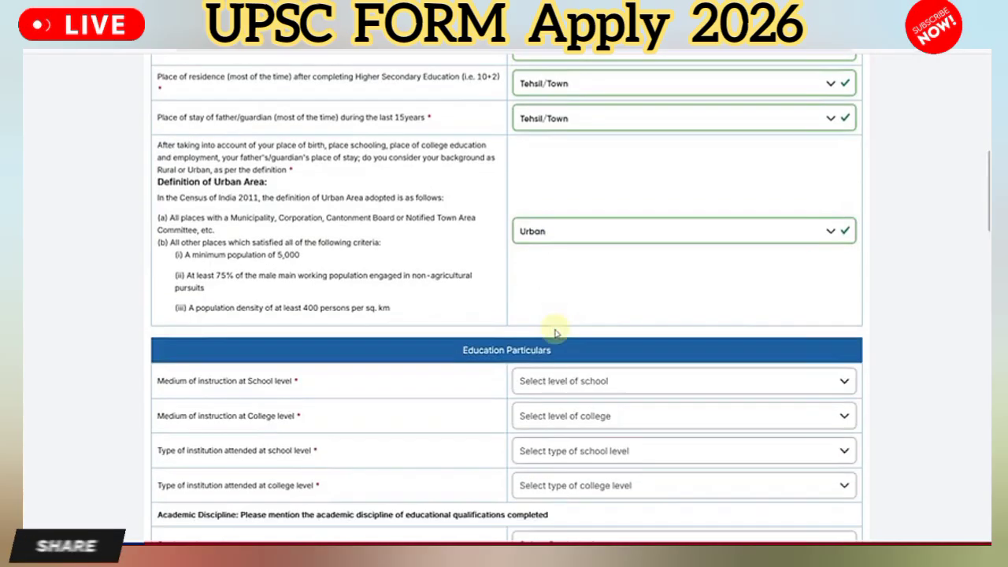
pyautogui.scroll(-1, 440, 309)
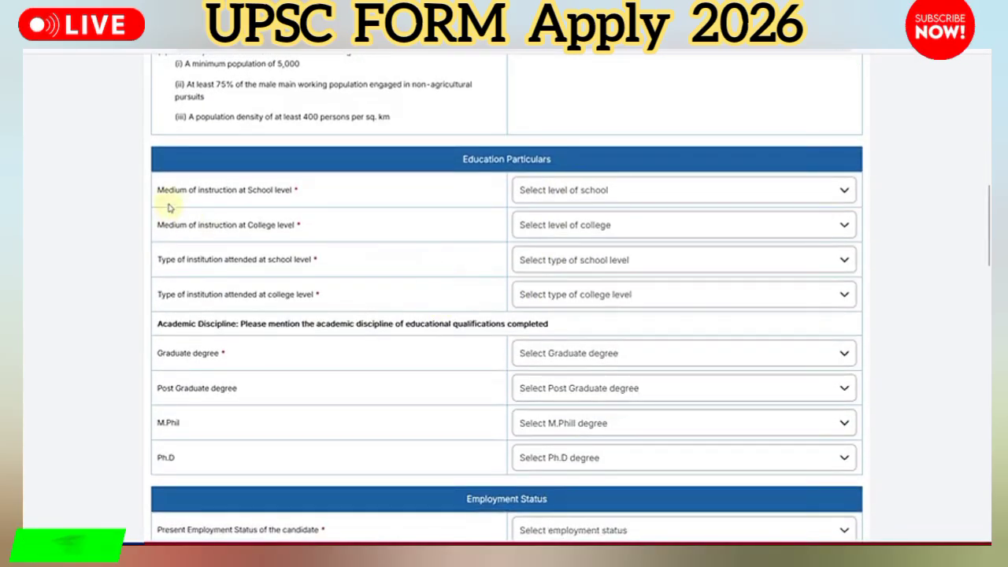
# Set the school medium of instruction to Hindi and the college medium to English
pyautogui.click(562, 196)
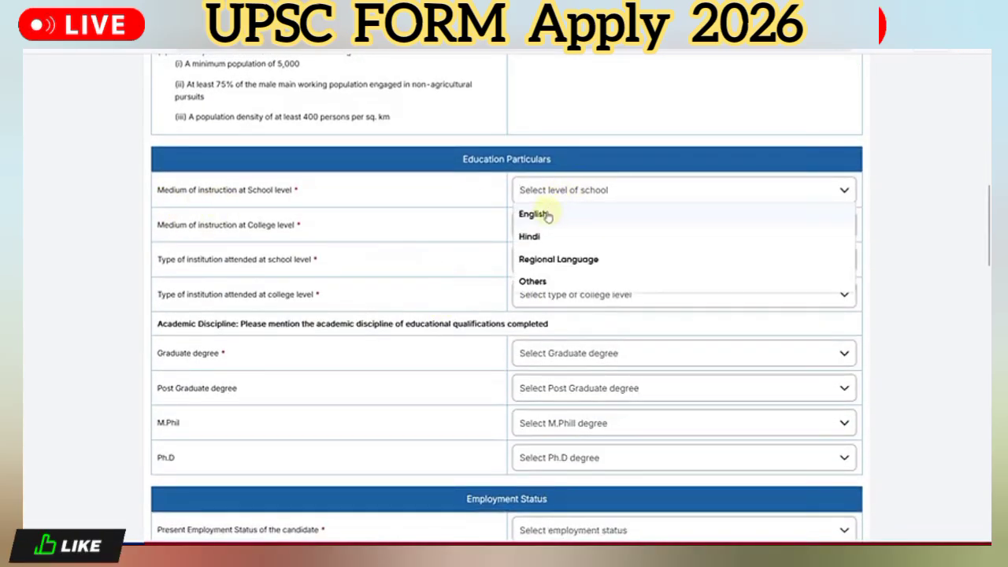
pyautogui.click(539, 237)
pyautogui.click(540, 225)
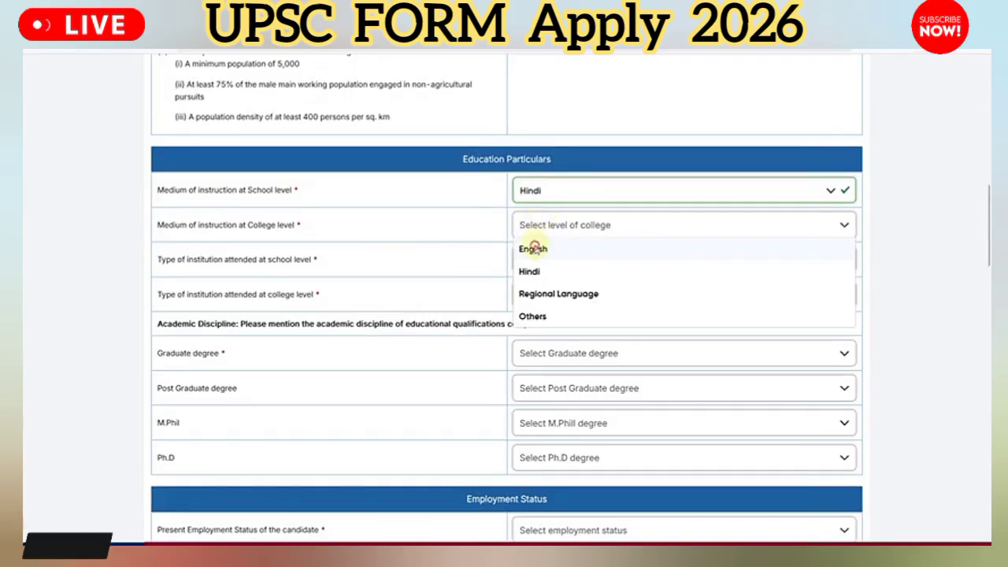
pyautogui.click(534, 249)
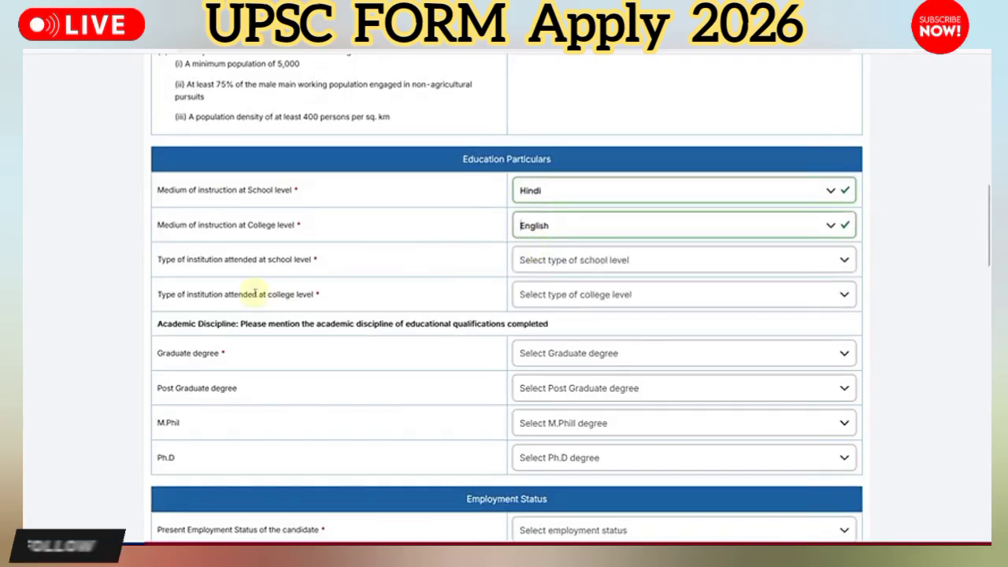
# Record a Pvt./Public School, Private College / Institution, and an Engineering / Technology degree
pyautogui.click(557, 265)
pyautogui.click(557, 307)
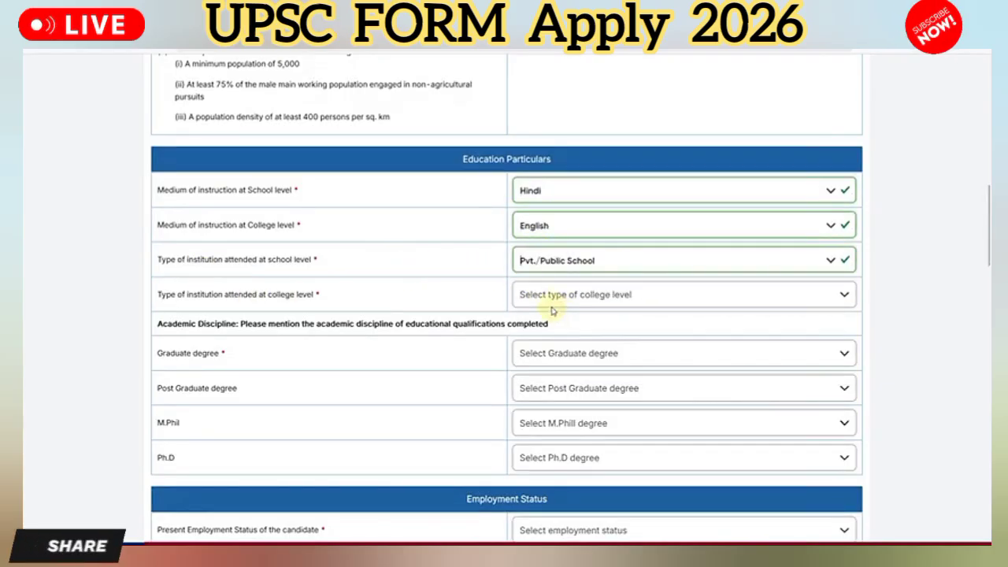
pyautogui.click(552, 296)
pyautogui.click(552, 340)
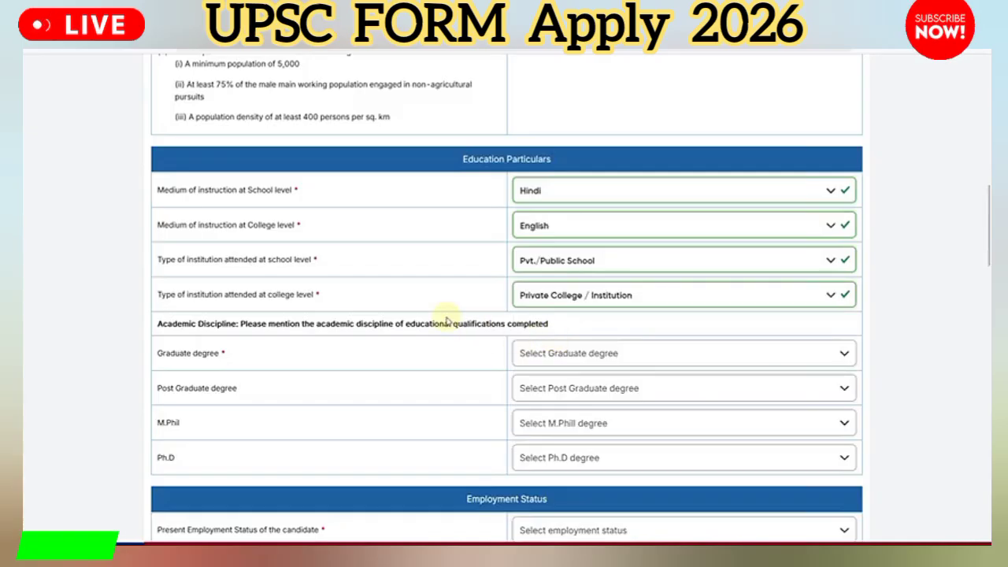
pyautogui.scroll(-1, 446, 320)
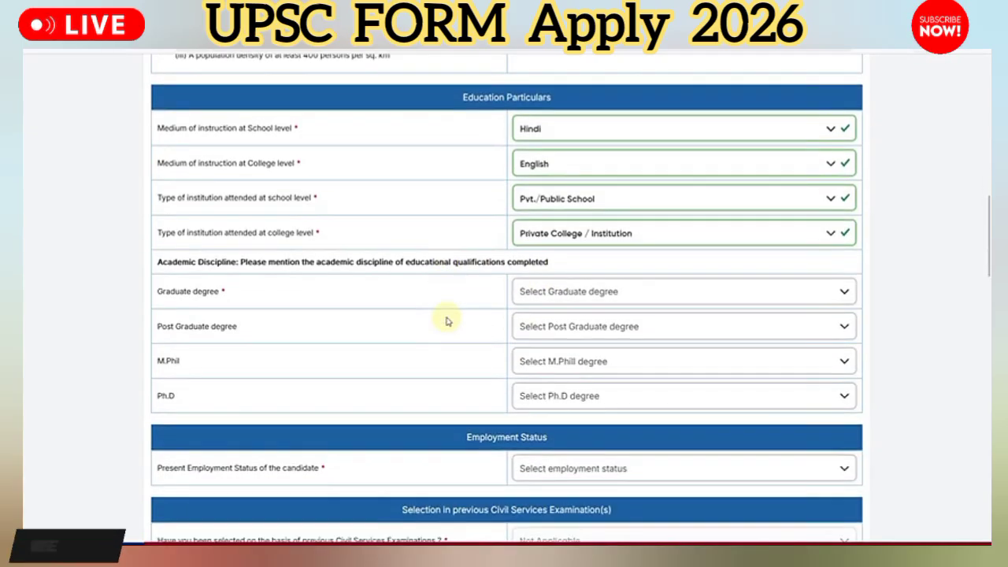
pyautogui.click(534, 296)
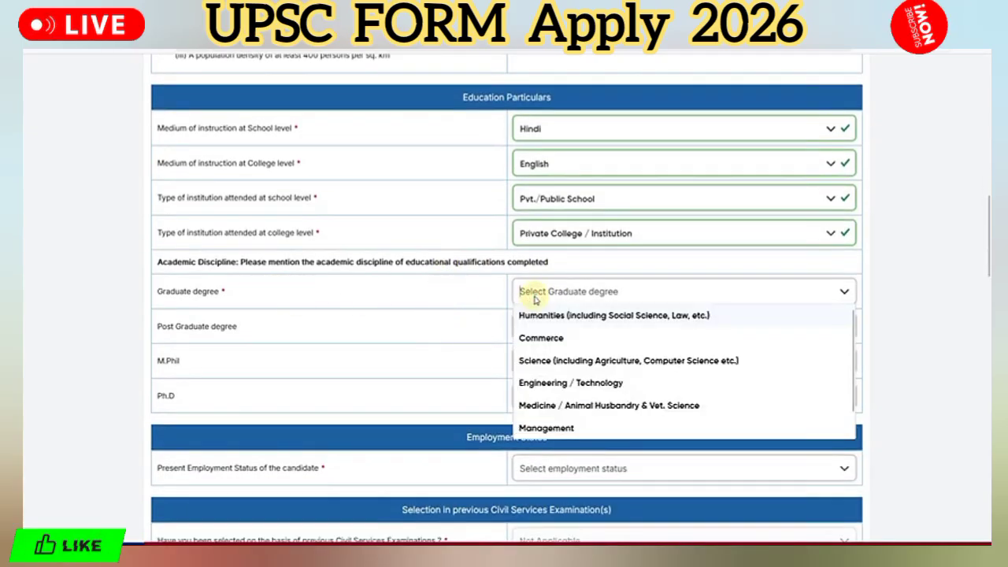
pyautogui.click(550, 383)
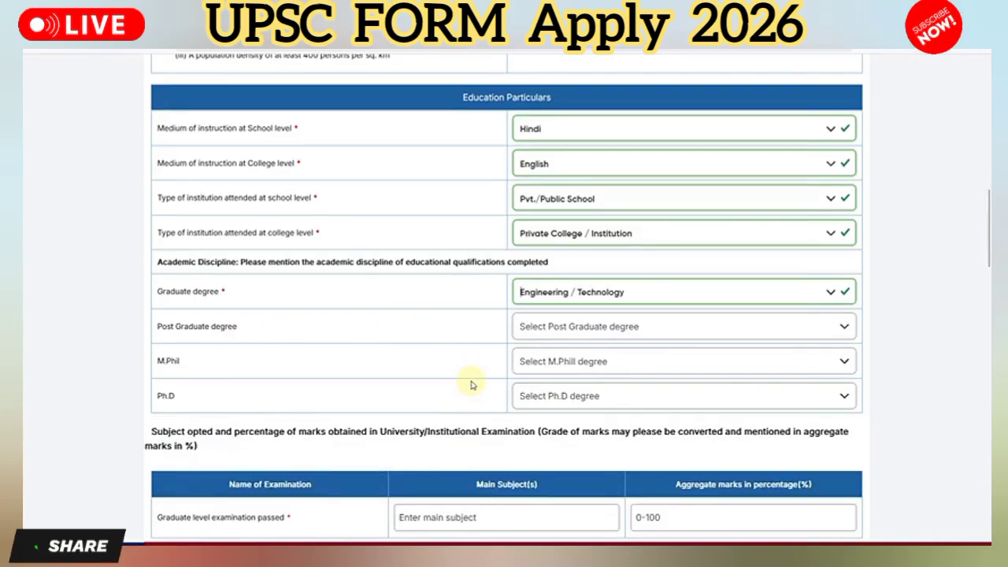
# Enter 75 as the graduate aggregate marks percentage
pyautogui.scroll(-3, 473, 385)
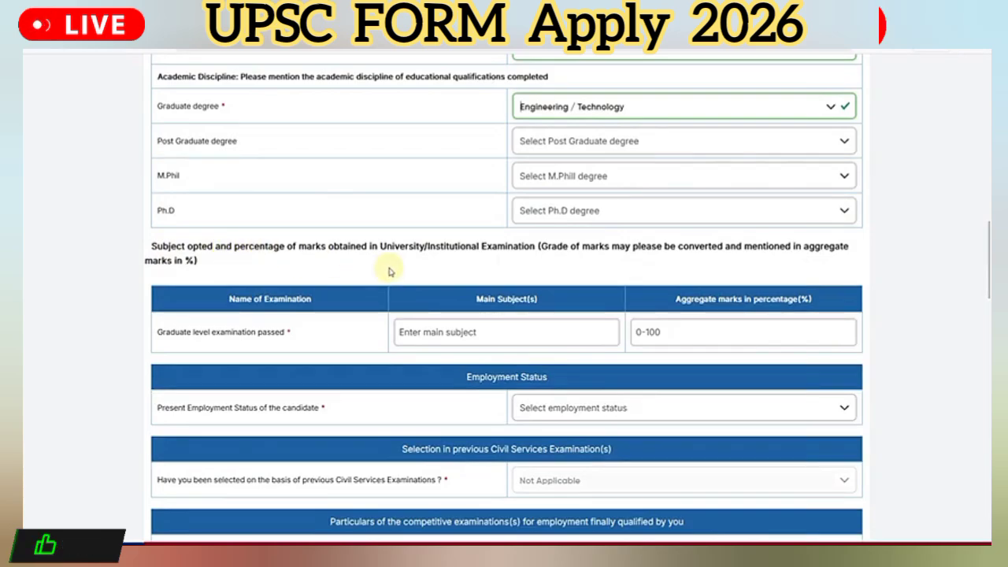
pyautogui.scroll(-1, 386, 270)
pyautogui.click(450, 271)
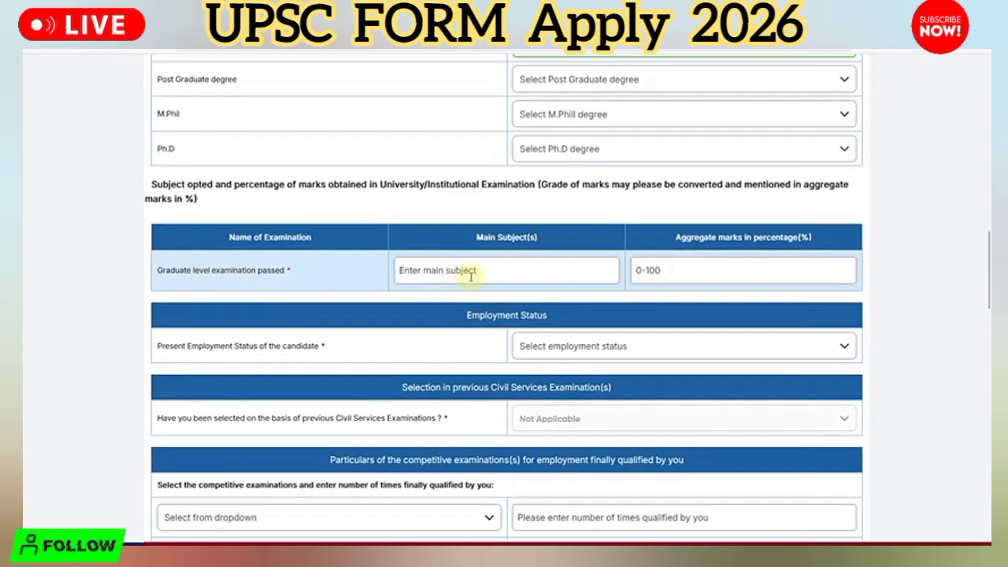
pyautogui.click(650, 272)
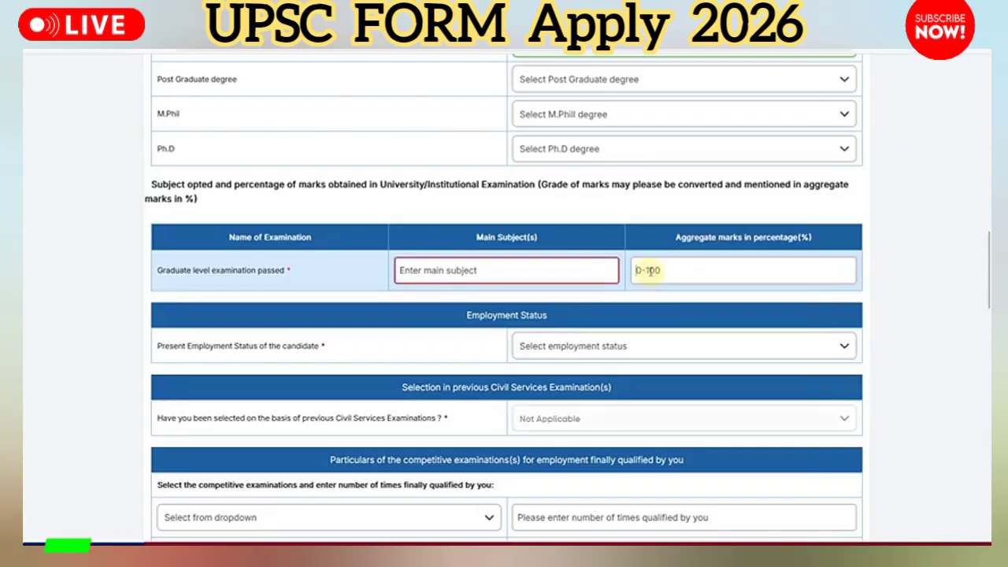
pyautogui.write('75')
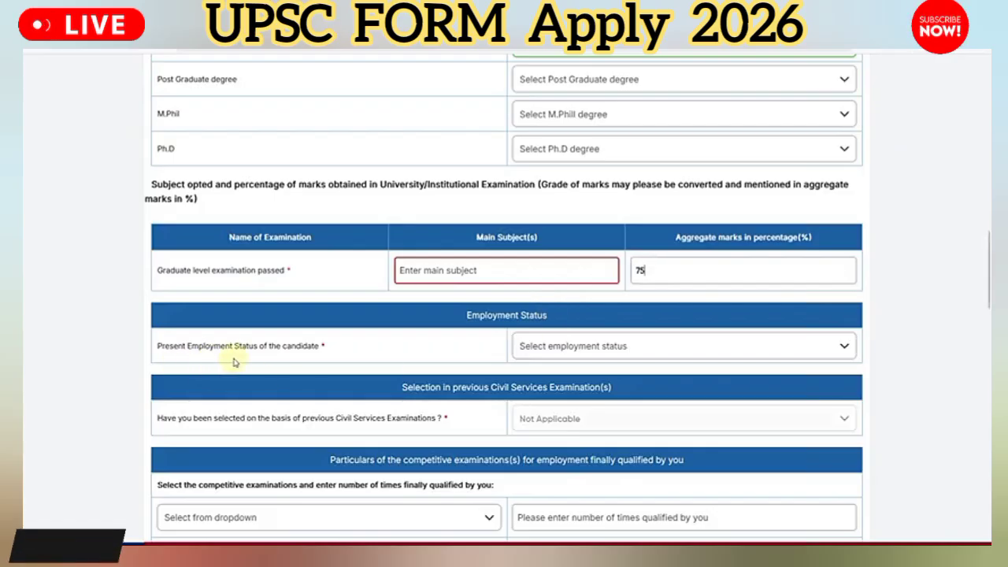
# Set the present employment status to Unemployed
pyautogui.click(611, 355)
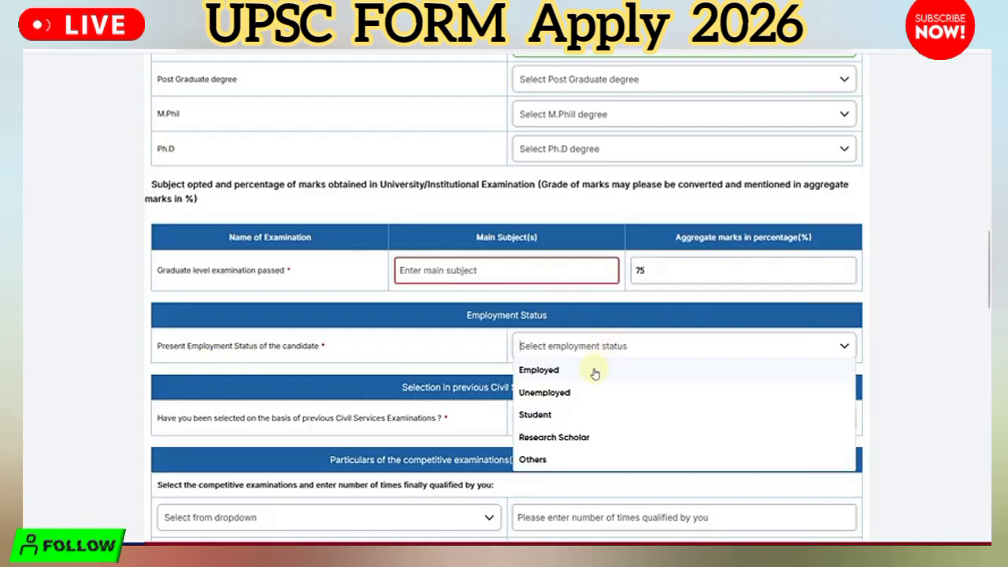
pyautogui.click(562, 397)
pyautogui.scroll(-1, 563, 400)
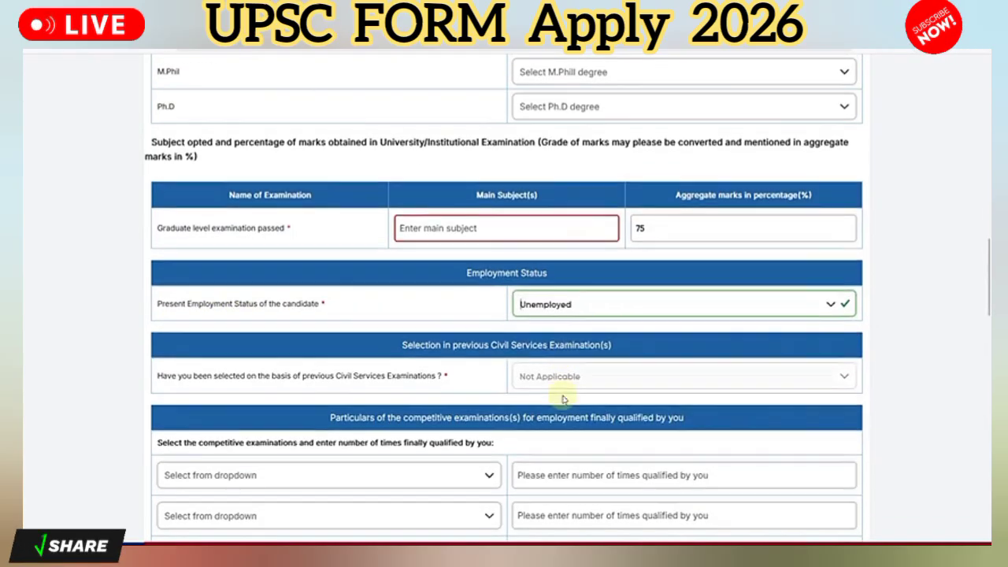
pyautogui.scroll(-2, 563, 399)
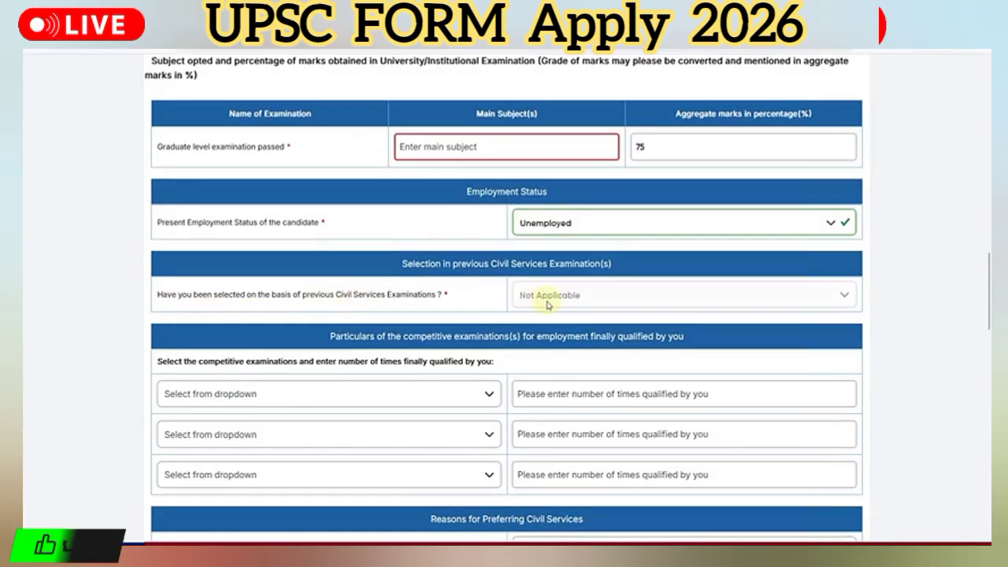
pyautogui.scroll(-3, 367, 329)
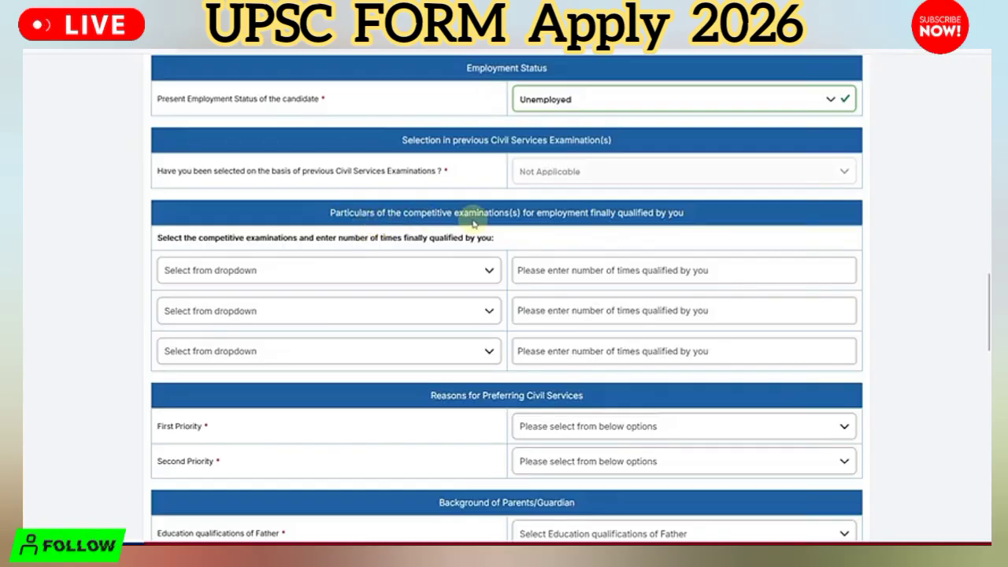
# Select an already-qualified competitive examination in the first row
pyautogui.click(326, 270)
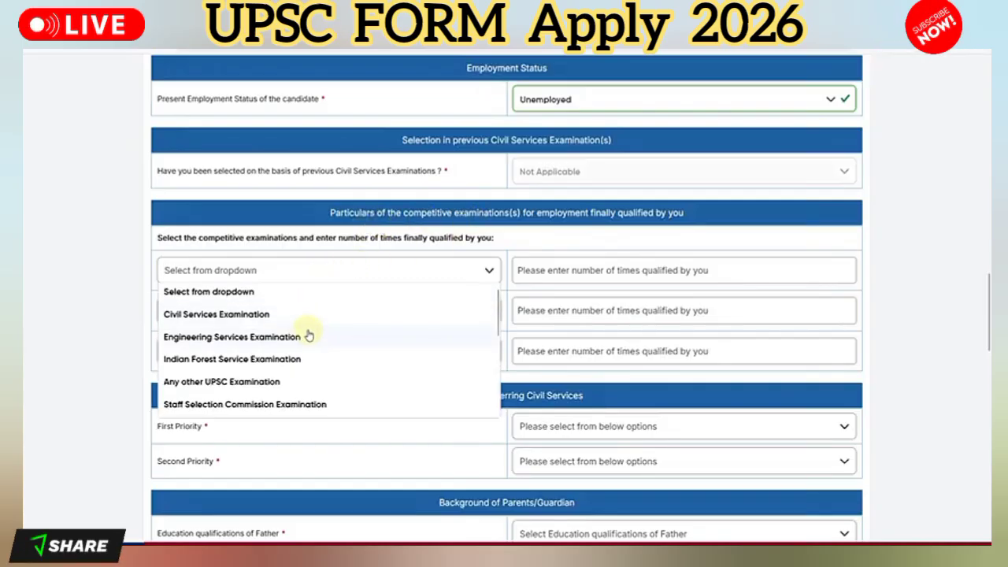
pyautogui.scroll(-1, 311, 339)
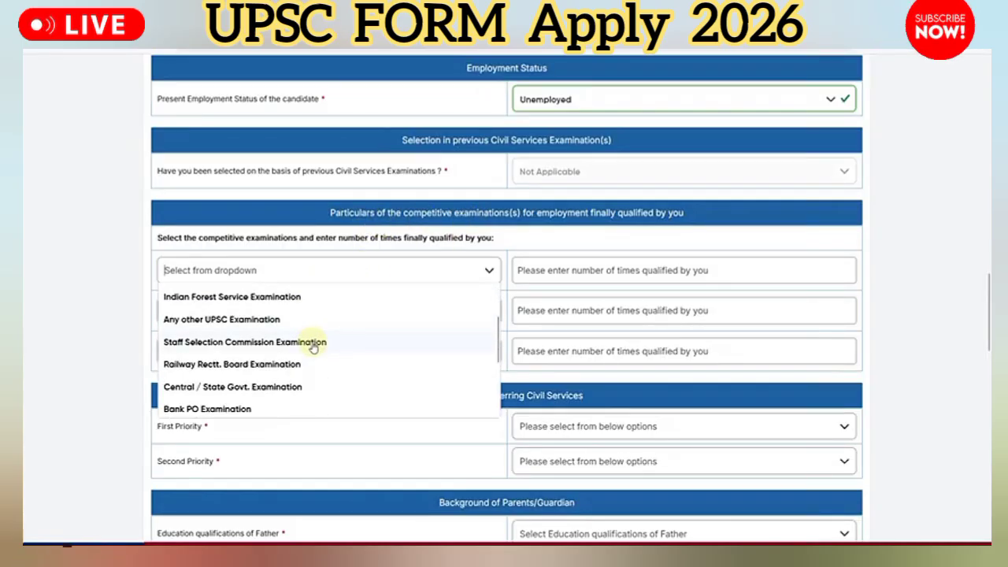
pyautogui.click(611, 272)
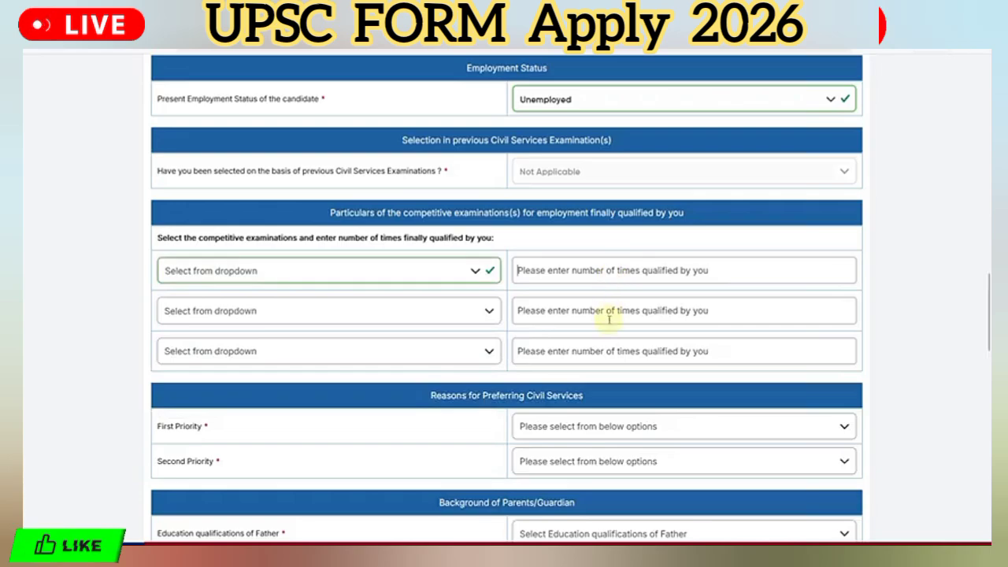
pyautogui.scroll(-2, 607, 322)
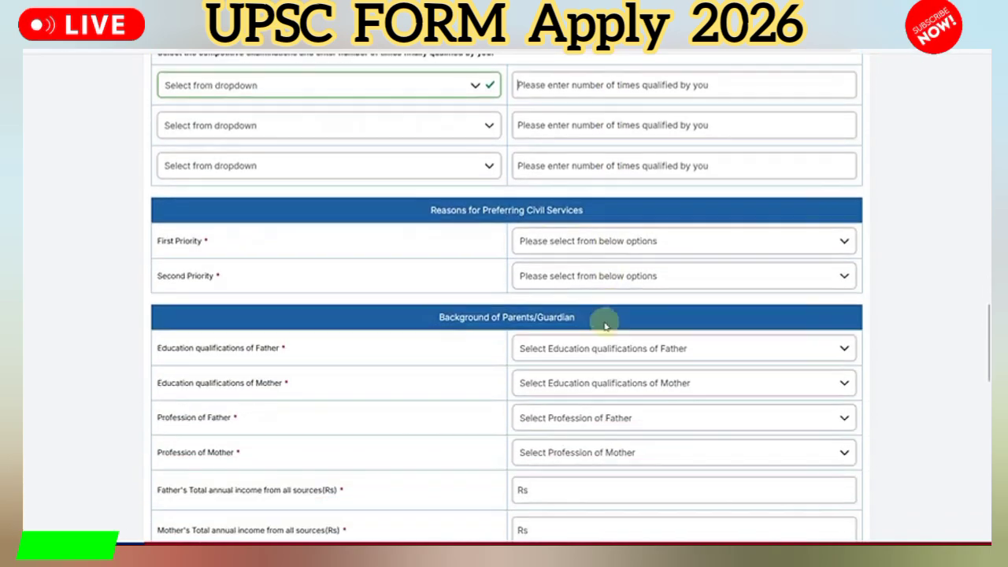
# Rank Public Service / Utility to Society first and Prestige / Social Status second as reasons
pyautogui.click(552, 249)
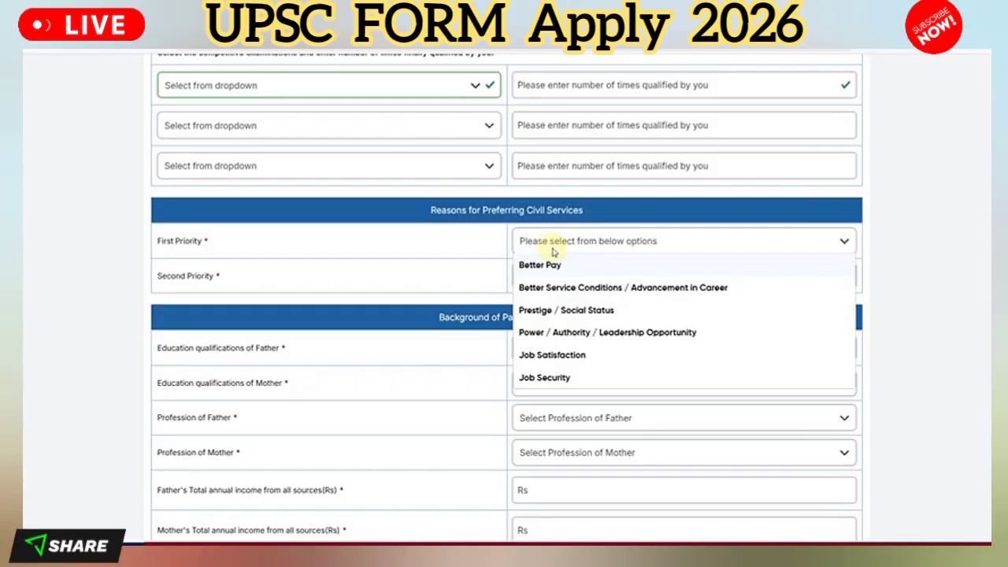
pyautogui.scroll(-1, 570, 311)
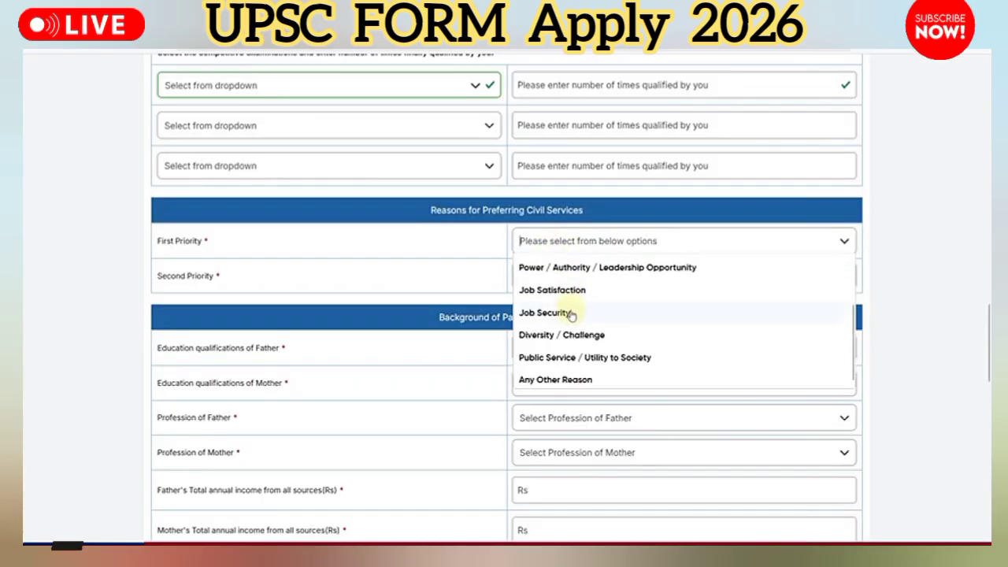
pyautogui.click(580, 355)
pyautogui.click(556, 277)
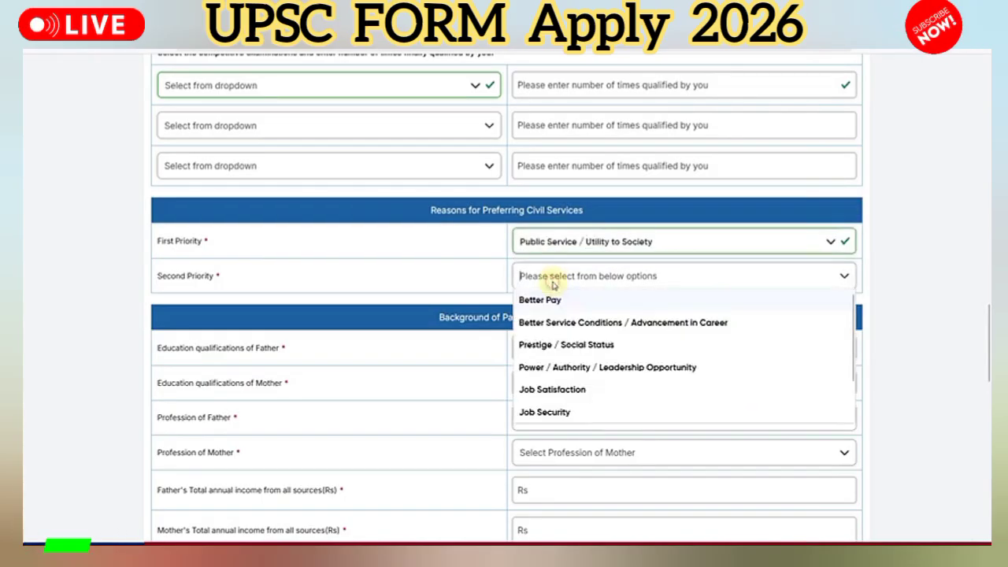
pyautogui.click(590, 353)
pyautogui.scroll(-2, 473, 323)
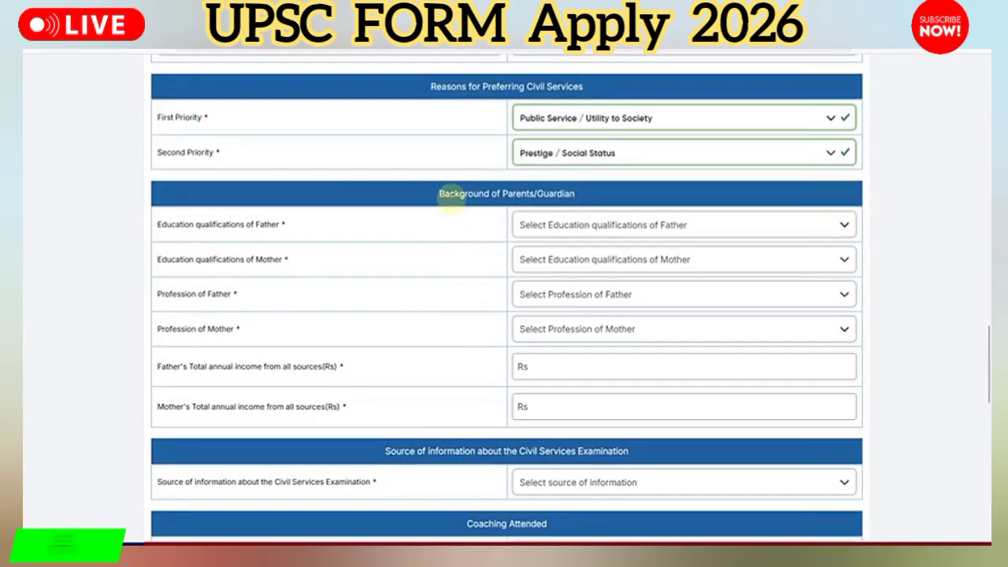
# Set both the father's and mother's education to Graduate
pyautogui.click(541, 227)
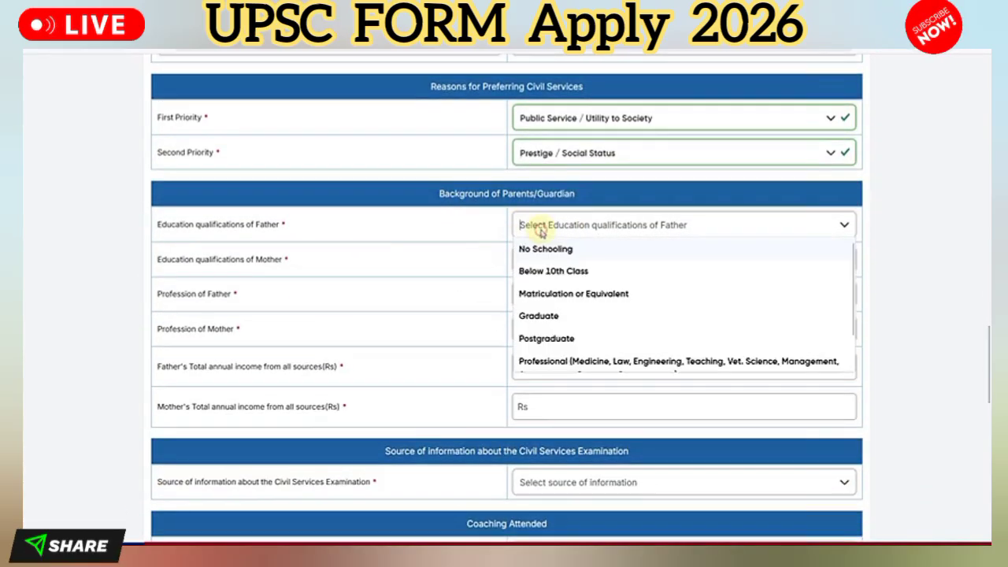
pyautogui.click(547, 315)
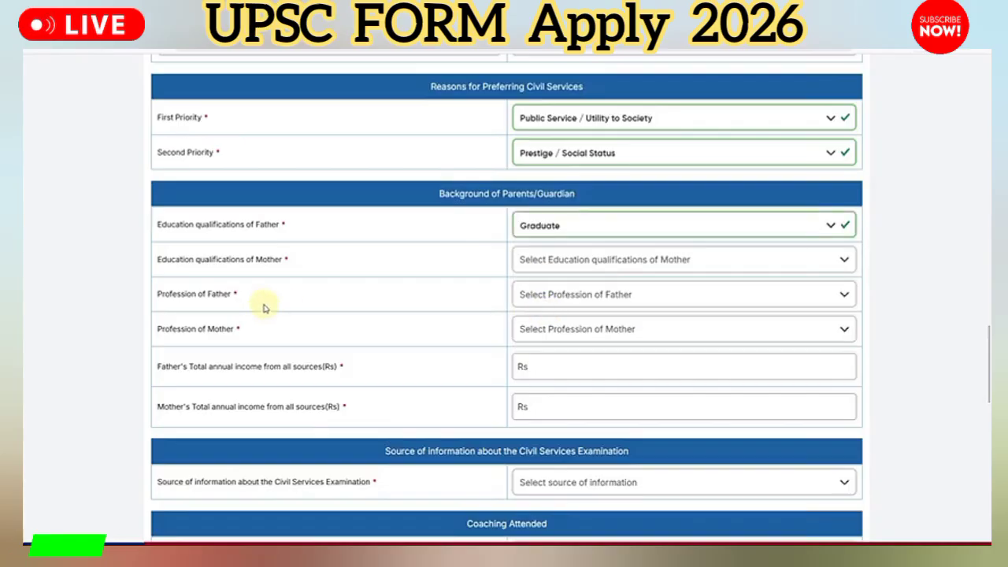
pyautogui.click(516, 266)
pyautogui.click(531, 350)
# Set the father's profession to Self-employed and the mother's to Govt. Service / Public Sector
pyautogui.click(544, 298)
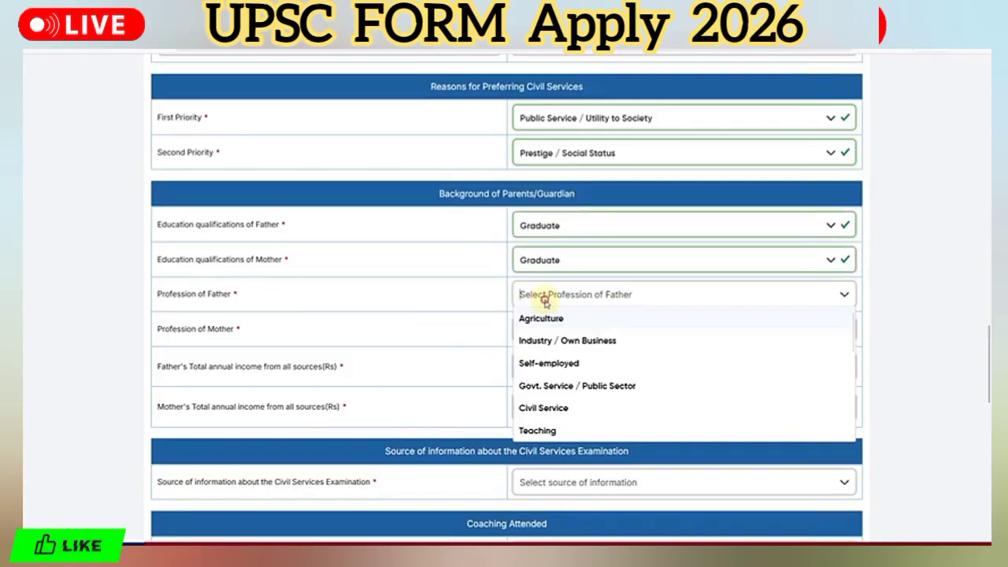
pyautogui.click(550, 365)
pyautogui.click(550, 335)
pyautogui.click(559, 420)
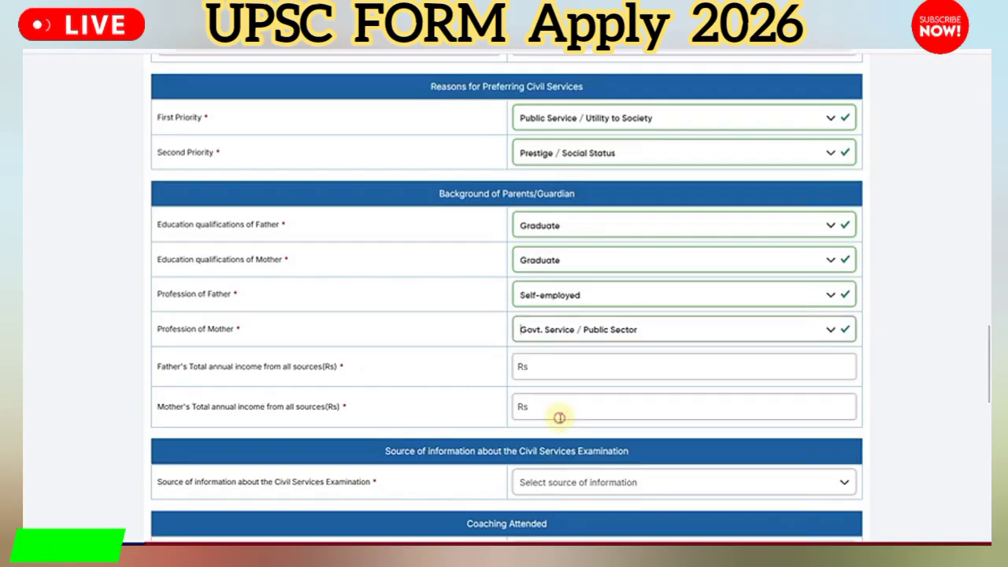
pyautogui.scroll(-1, 448, 367)
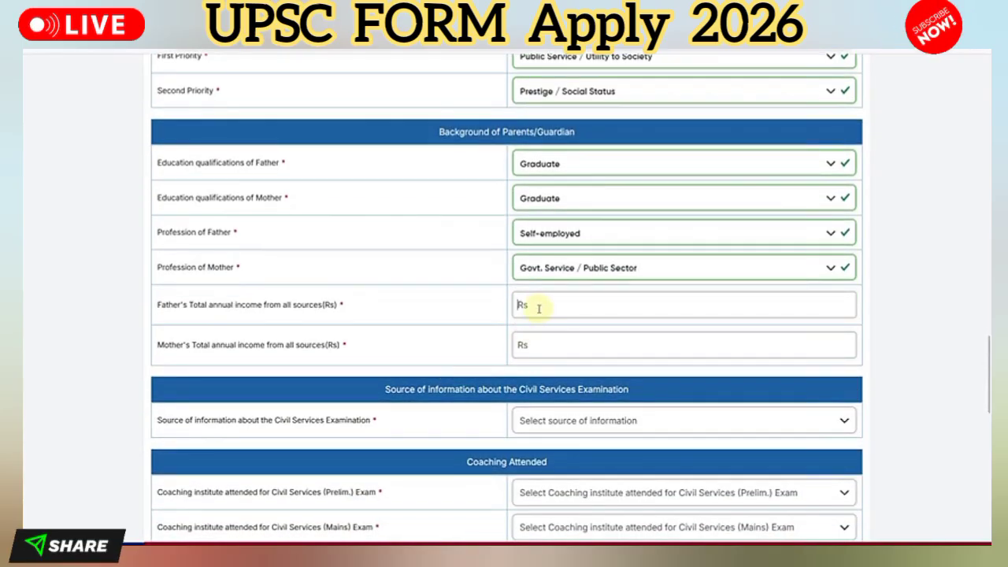
pyautogui.click(540, 334)
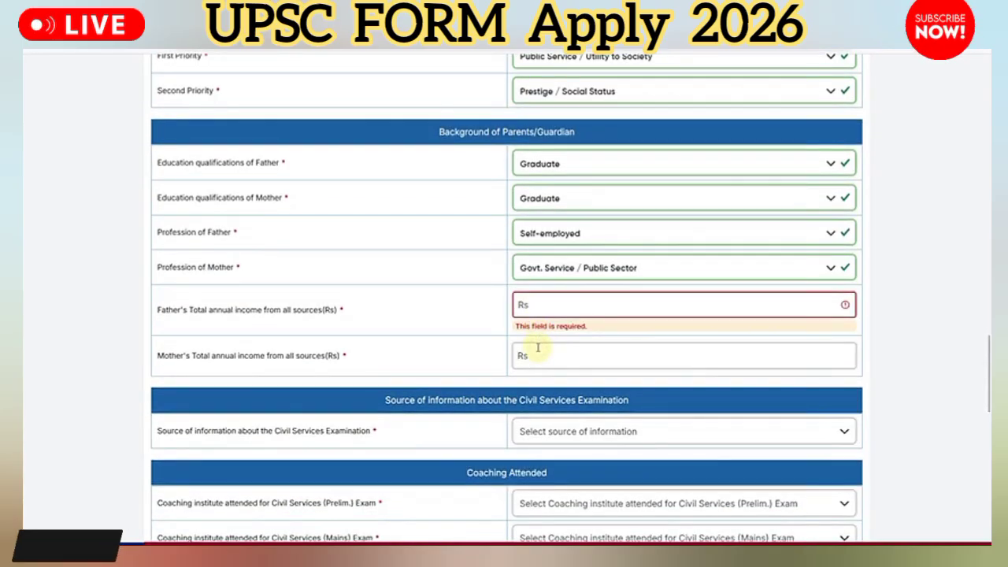
# Choose Employment News / Daily Newspaper as the source of exam information
pyautogui.scroll(-3, 538, 347)
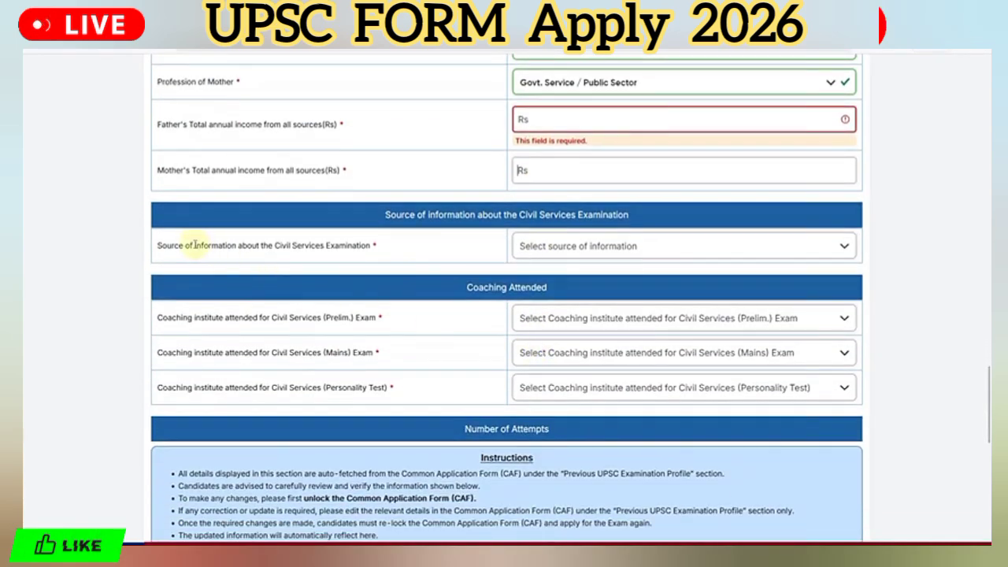
pyautogui.click(556, 256)
pyautogui.click(556, 304)
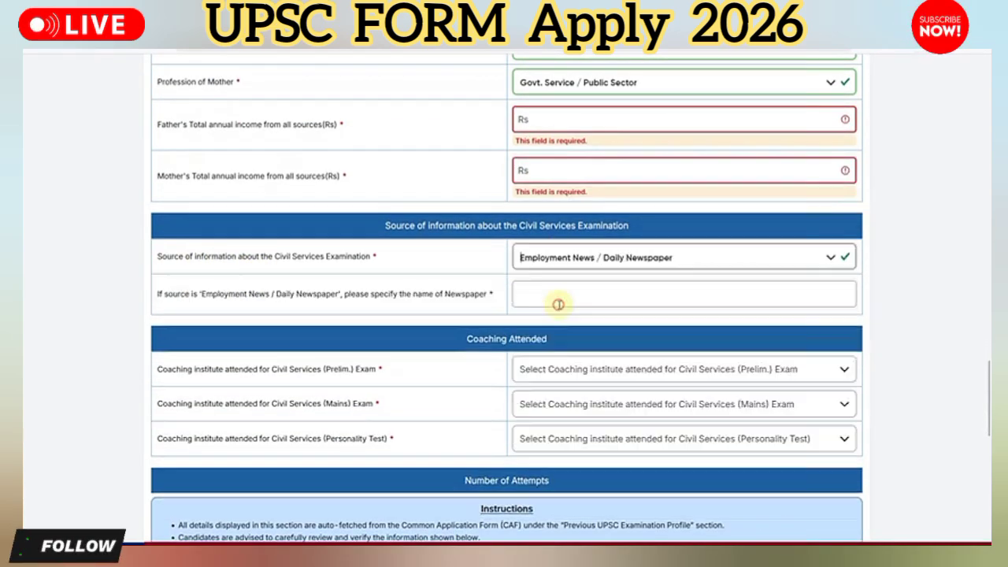
pyautogui.click(537, 303)
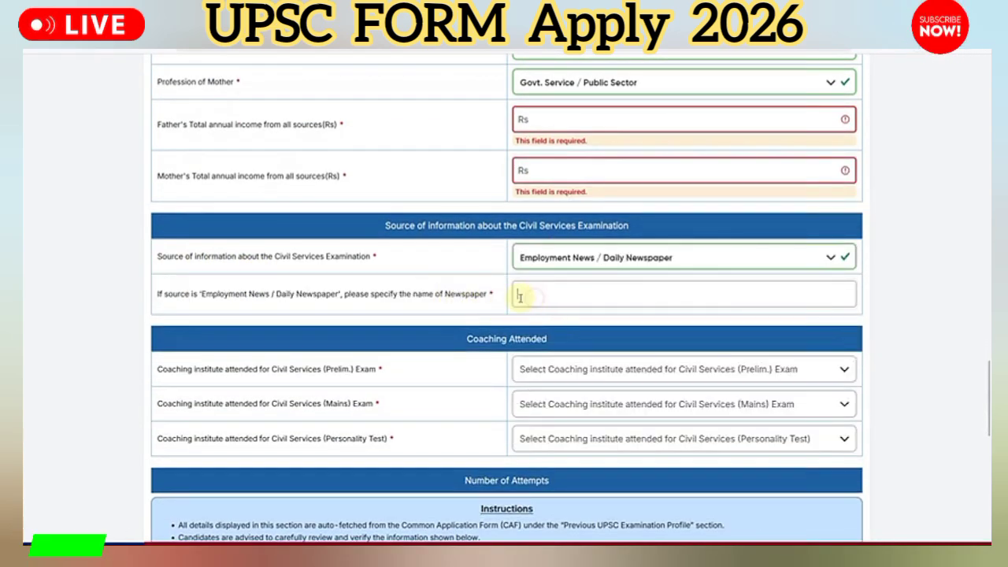